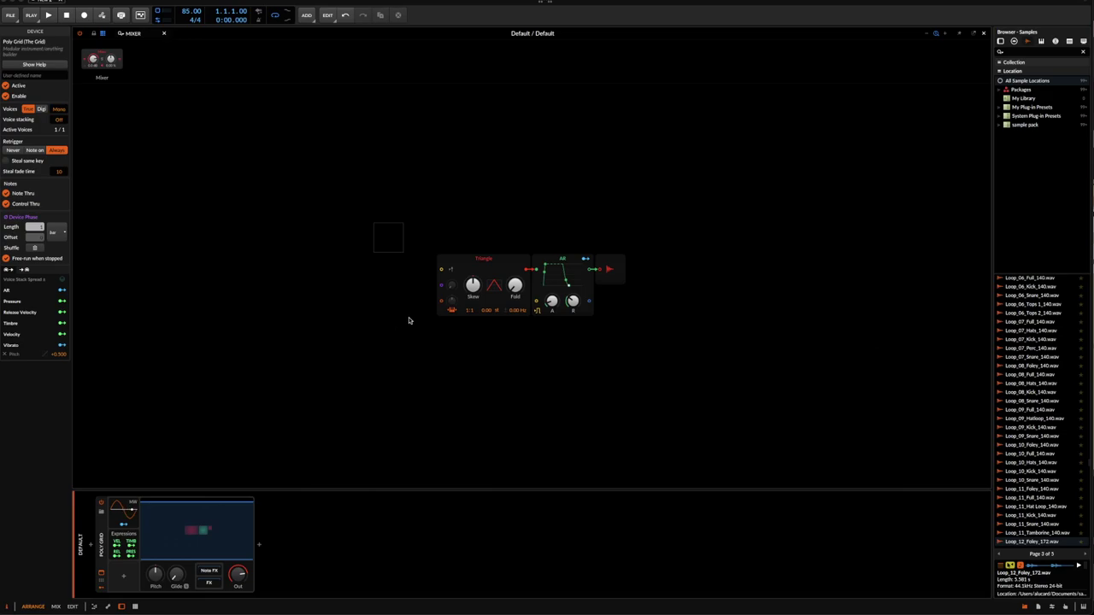
- Space out the Triangle, AR and Audio Out modules horizontally, leaving wide gaps between them
left_click(479, 272)
left_click_drag(479, 271, 384, 270)
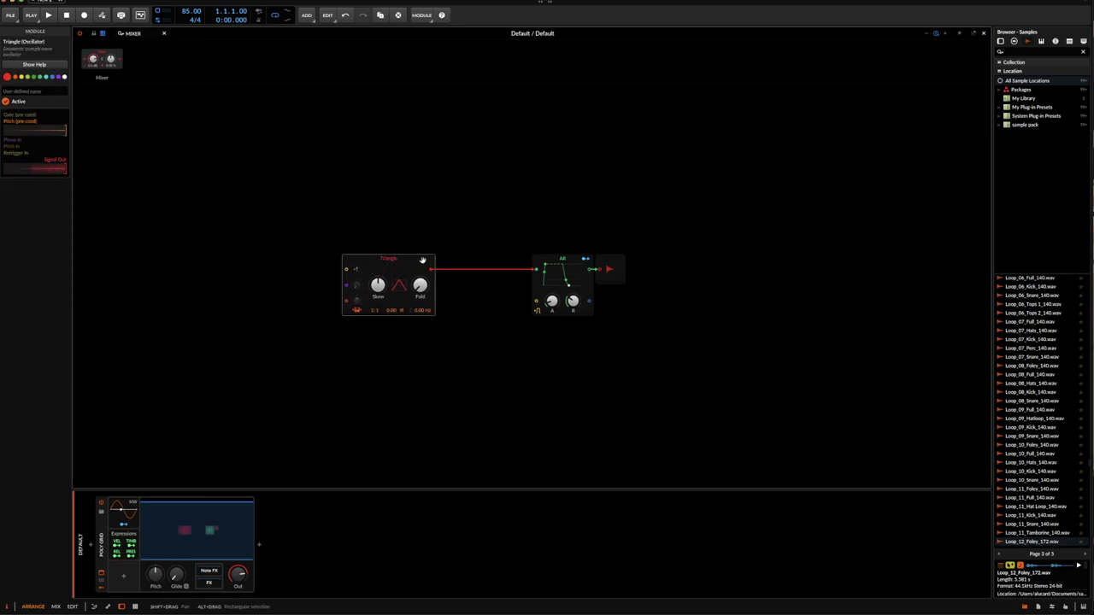
left_click(542, 265)
left_click_drag(542, 265, 510, 265)
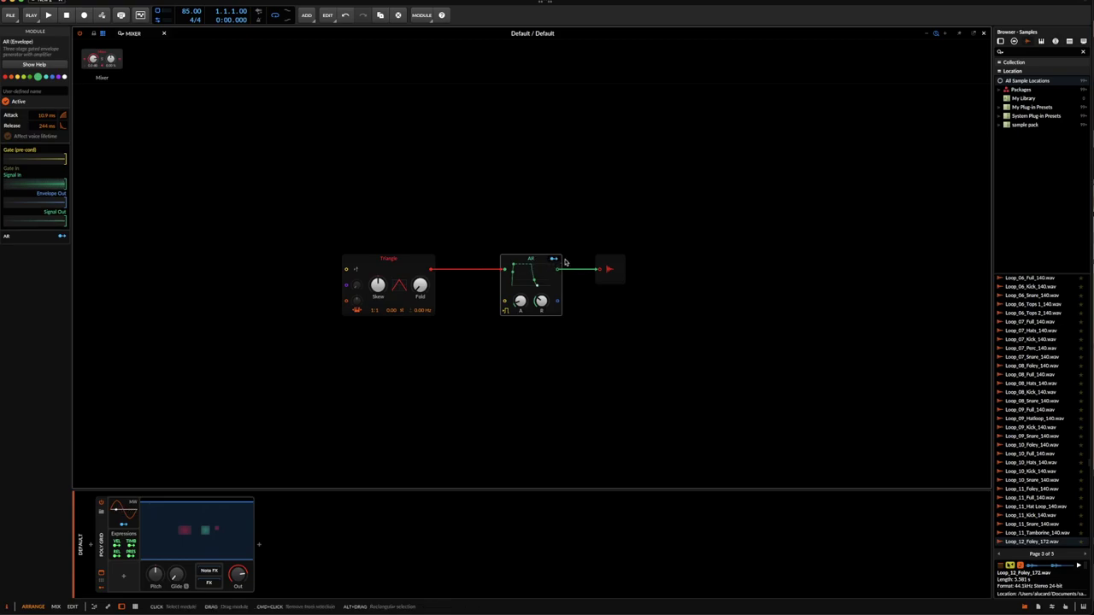
left_click(610, 269)
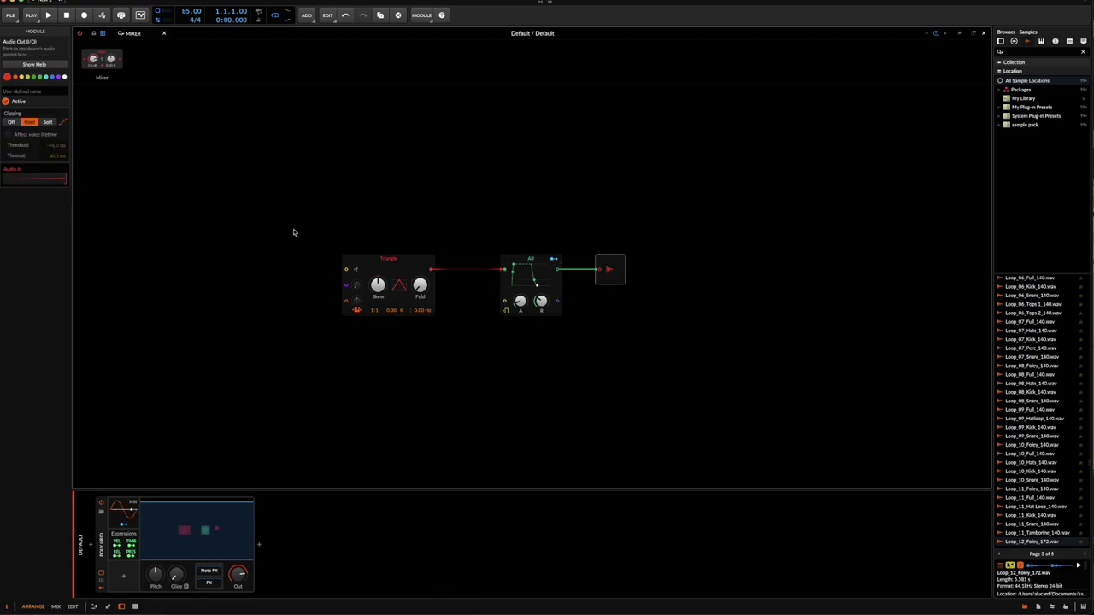
left_click_drag(303, 202, 704, 204)
left_click_drag(620, 258, 689, 283)
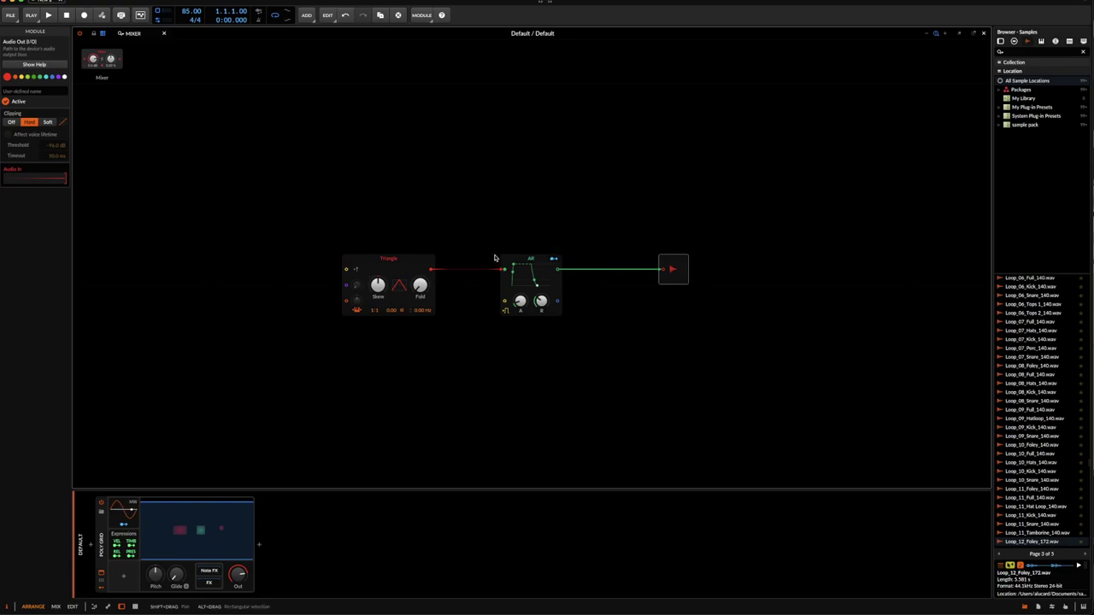
left_click(464, 235)
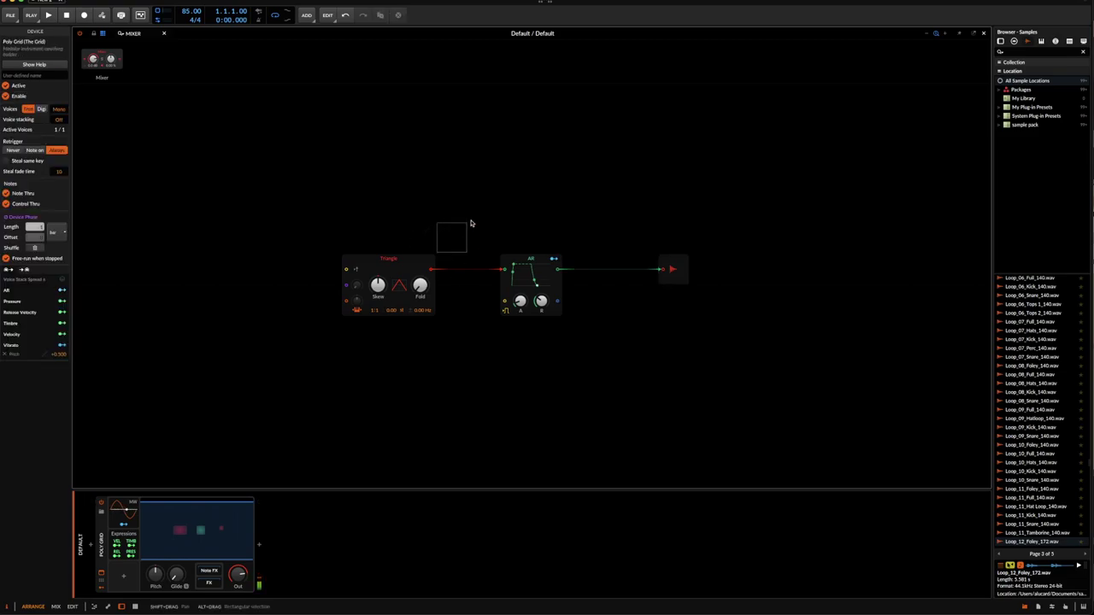
left_click_drag(368, 264, 303, 264)
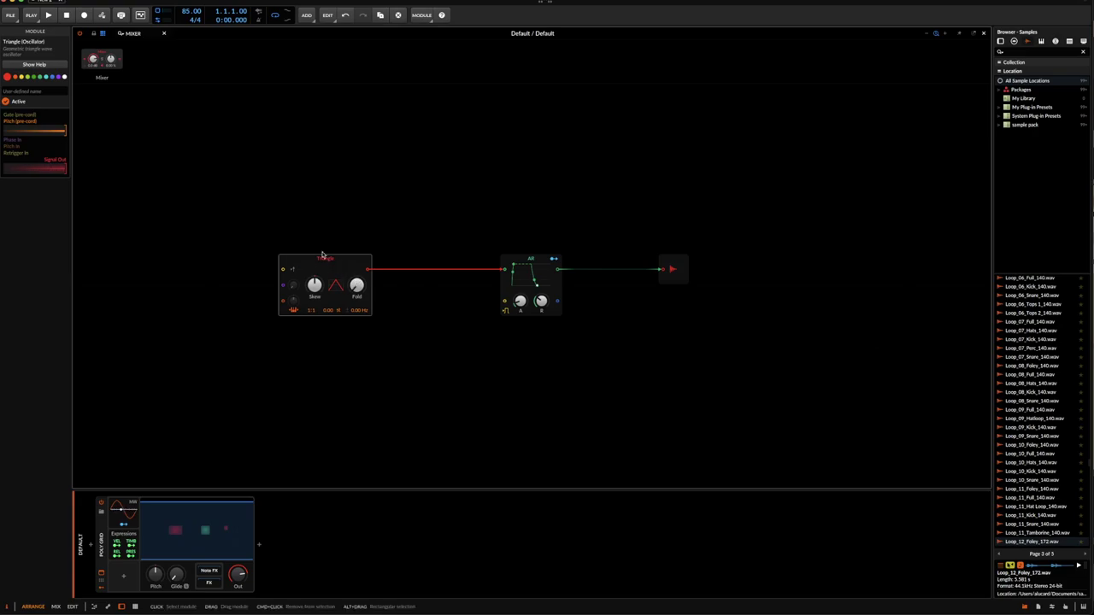
- Duplicate the Triangle oscillator and place the copy directly below the original
left_click(299, 227)
left_click(308, 260)
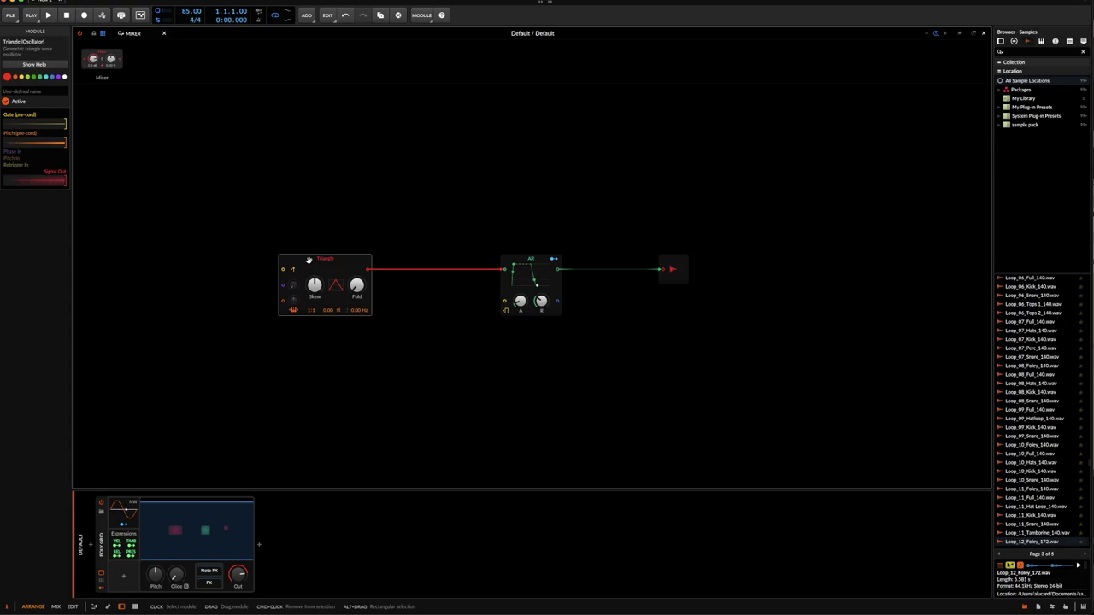
left_click_drag(305, 261, 291, 364)
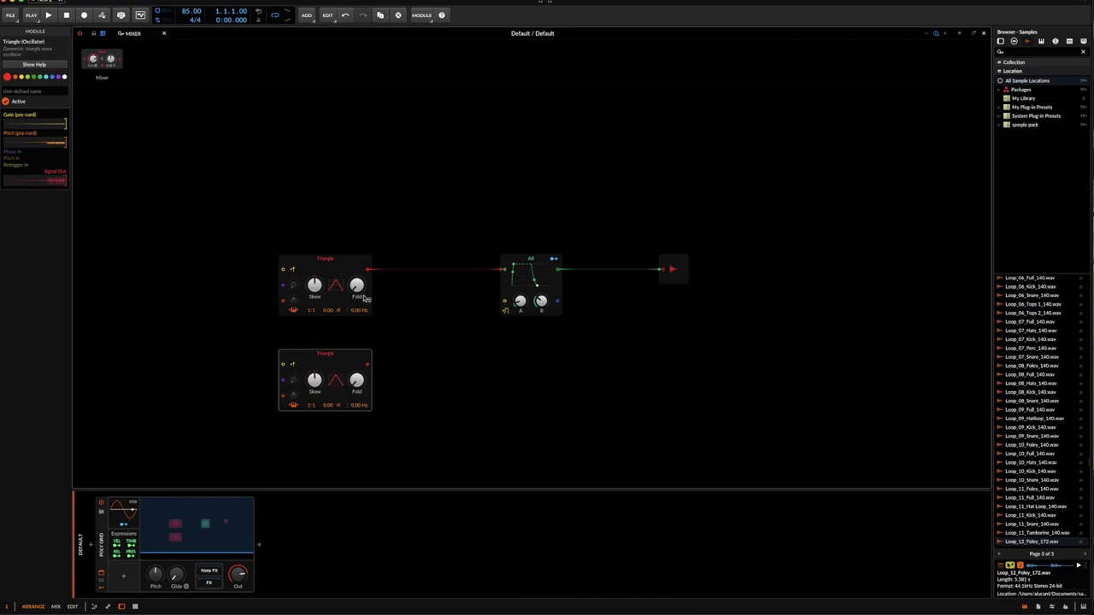
- Route both Triangle oscillators through a Mixer inserted before the AR envelope, and set the upper oscillator's pitch offset to -0.33 semitones
left_click_drag(96, 61, 438, 261)
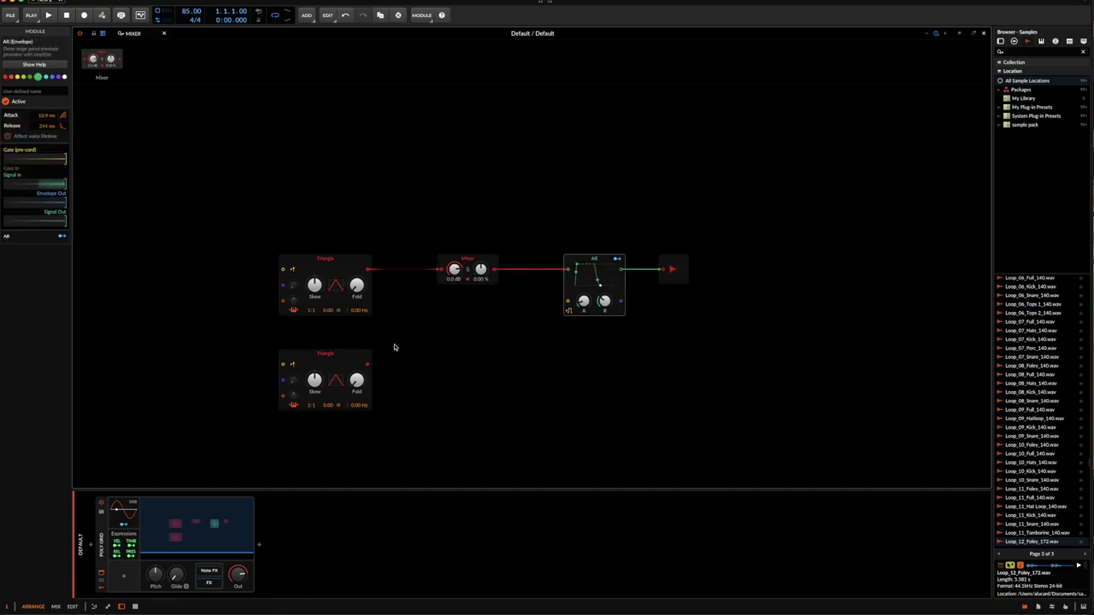
left_click_drag(367, 364, 447, 272)
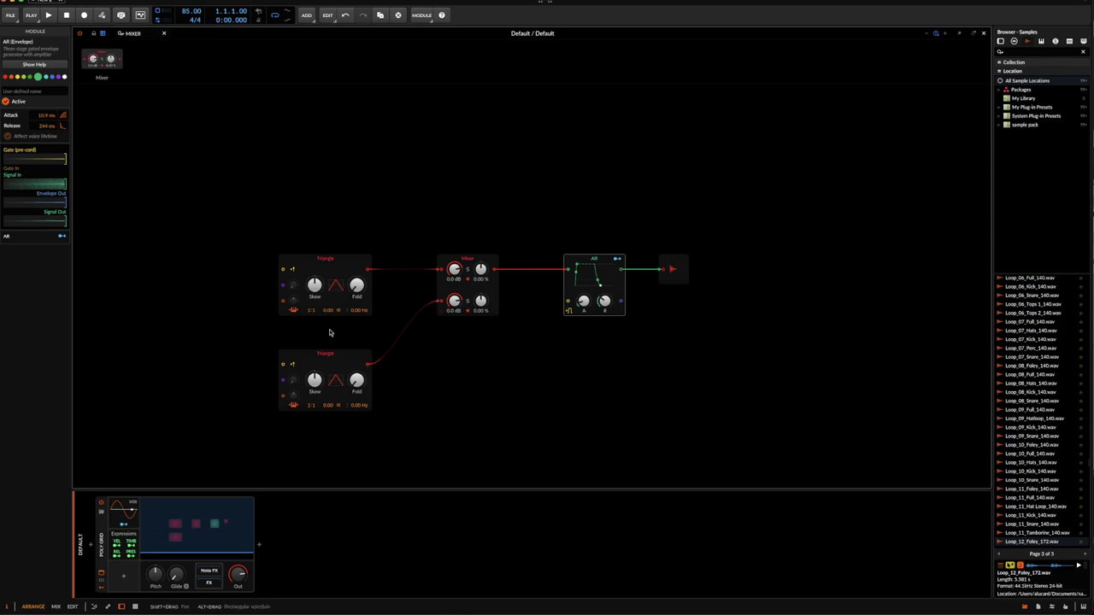
left_click_drag(332, 310, 331, 328)
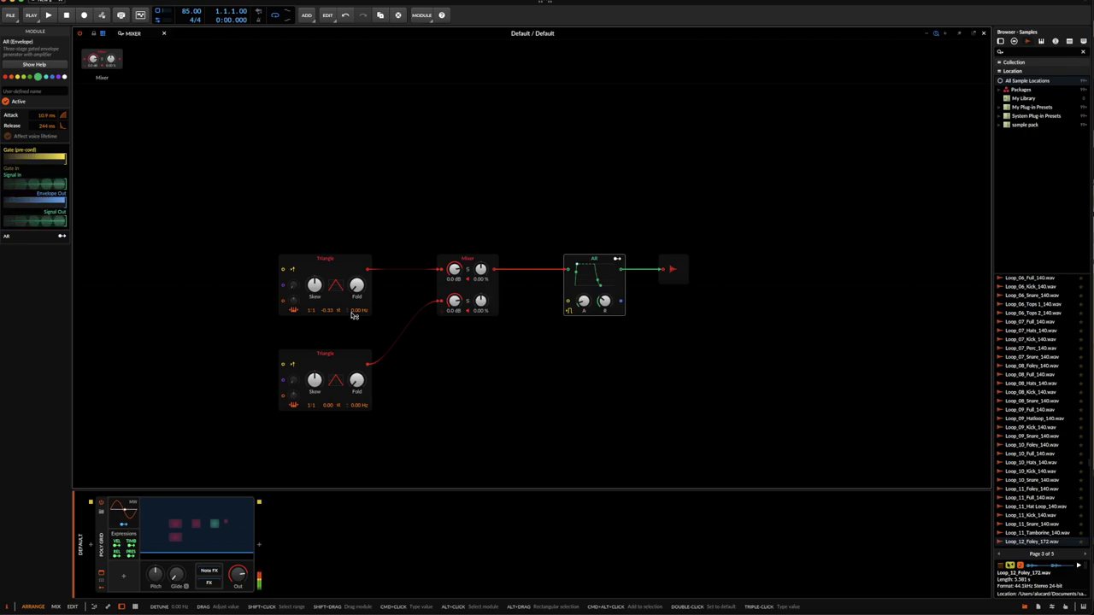
- Replace both Triangle oscillators with Wavetable oscillators, keeping their default wavetable
left_click(337, 266)
right_click(337, 266)
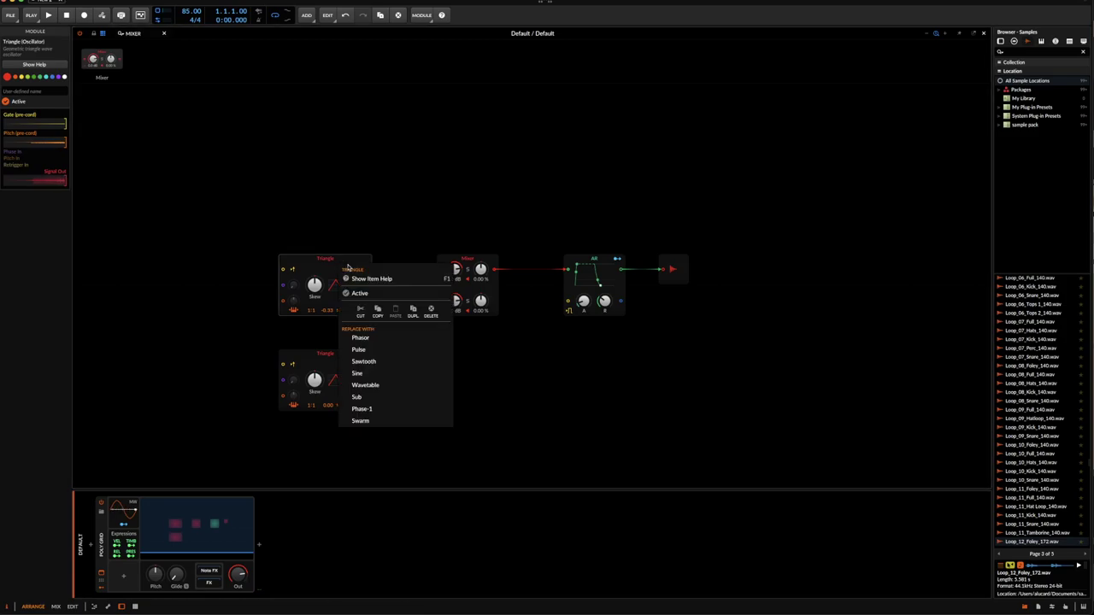
left_click(407, 384)
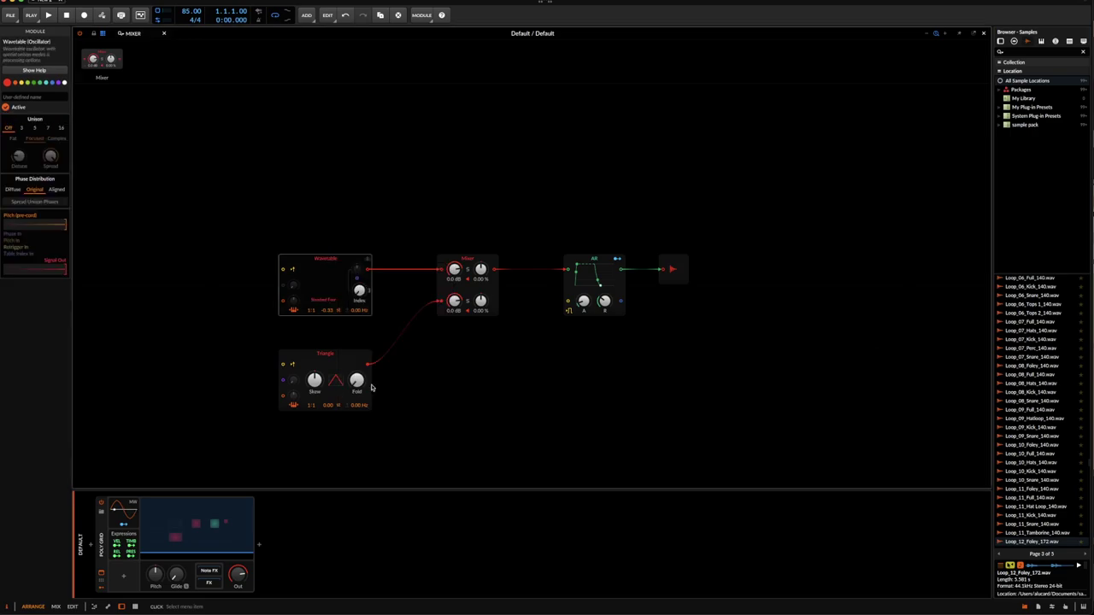
left_click(341, 371)
right_click(340, 371)
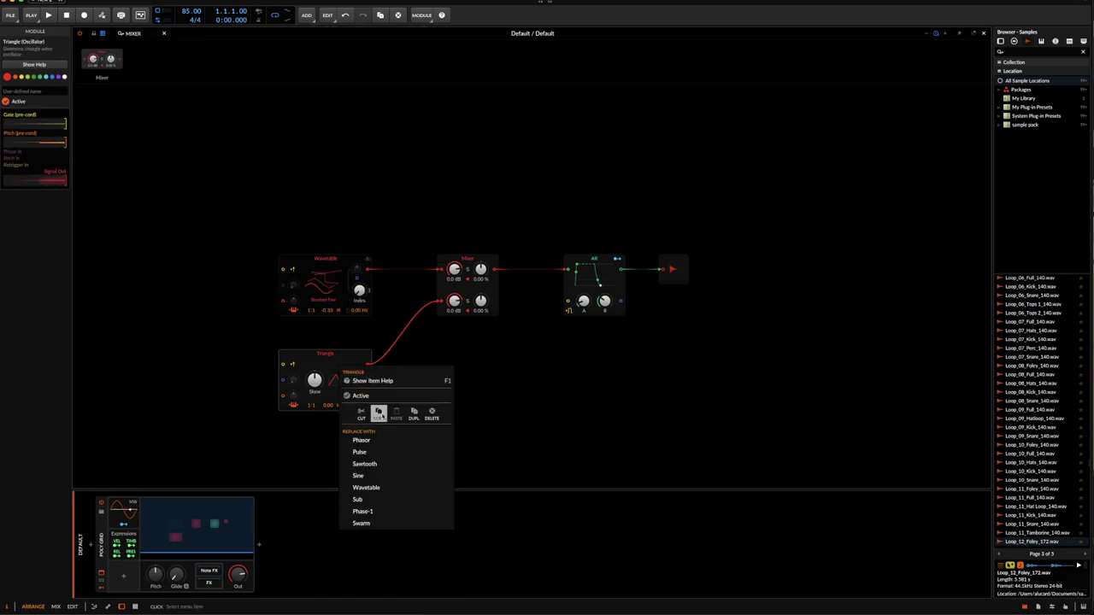
left_click(366, 487)
left_click(342, 370)
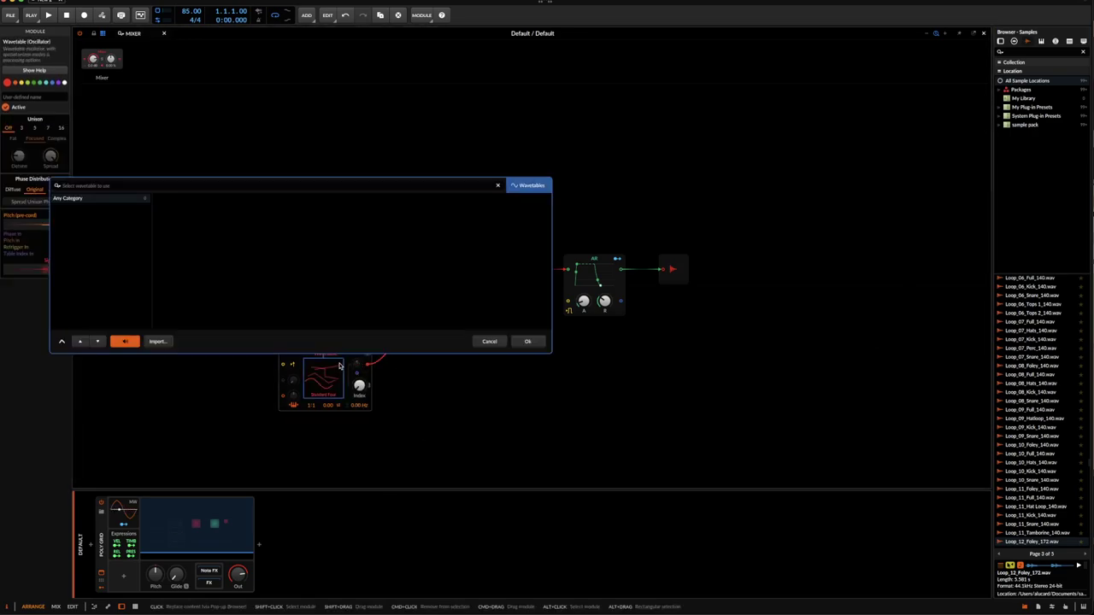
left_click(488, 342)
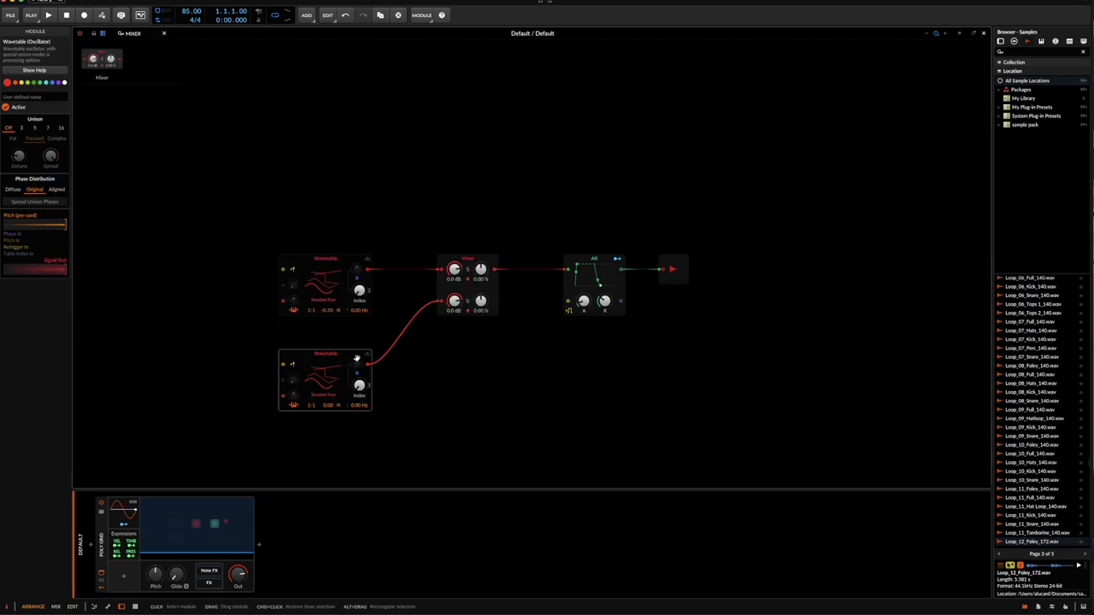
- Deactivate the lower Wavetable, and give the upper one 3 unison voices in Fat mode with adjusted detune
key("alt+a")
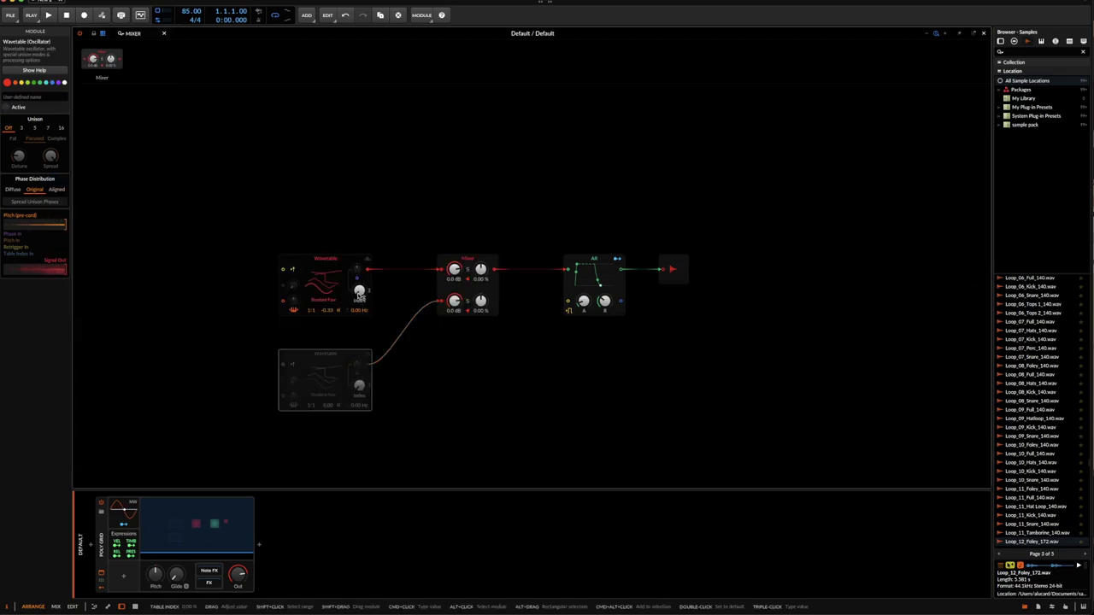
left_click(367, 258)
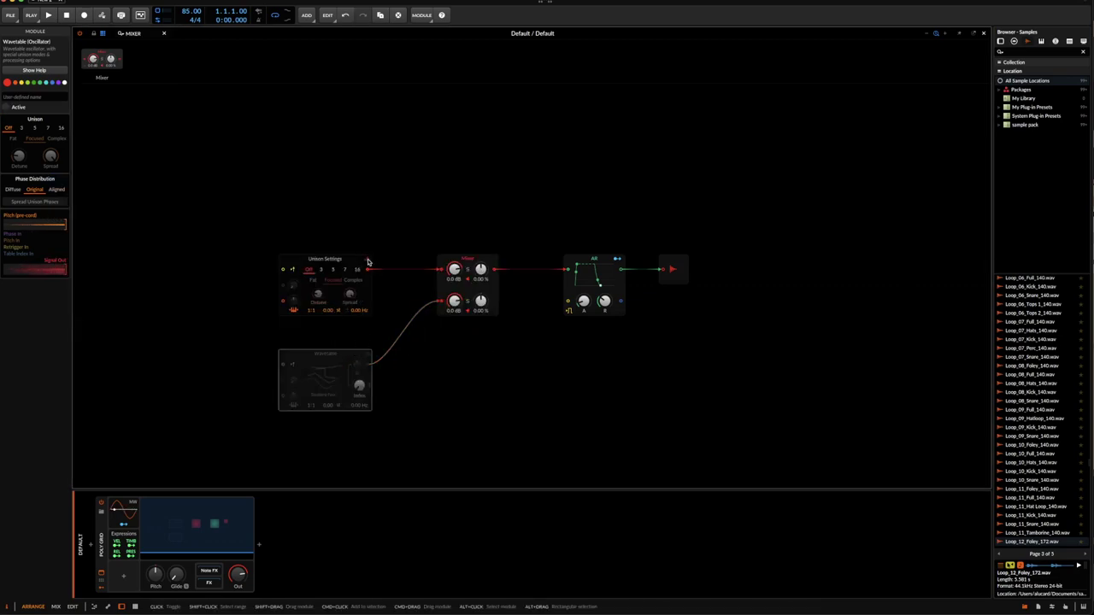
left_click(321, 270)
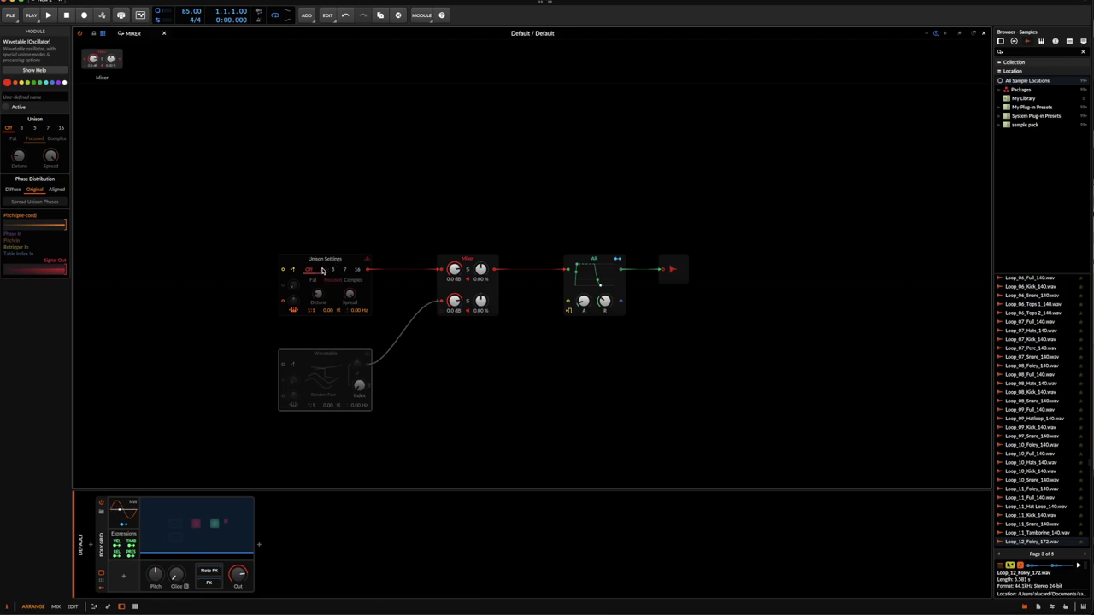
left_click_drag(318, 294, 350, 333)
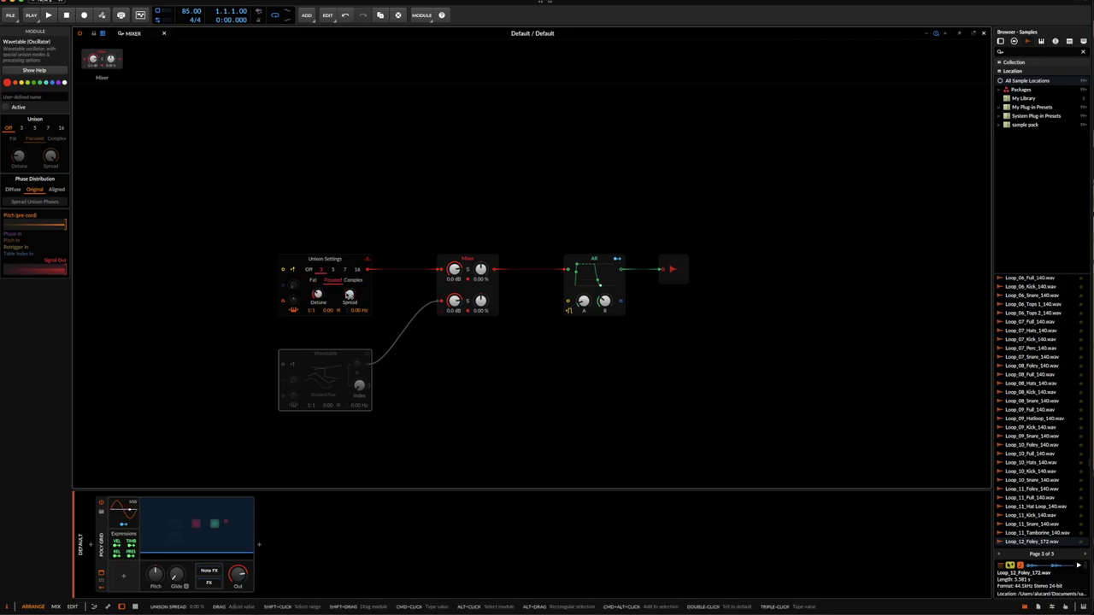
left_click(333, 281)
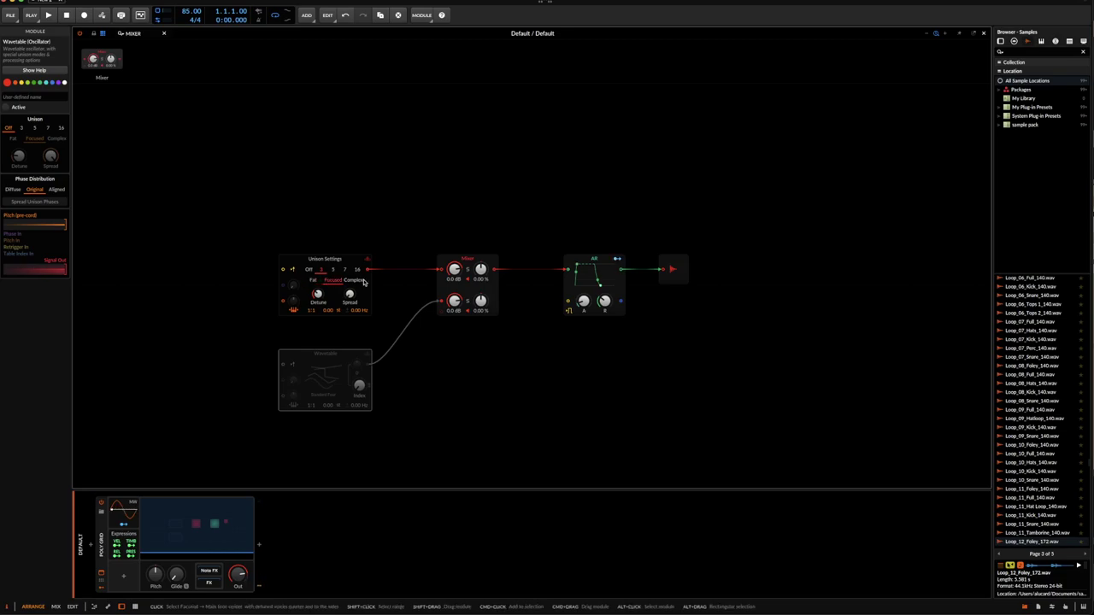
left_click(314, 281)
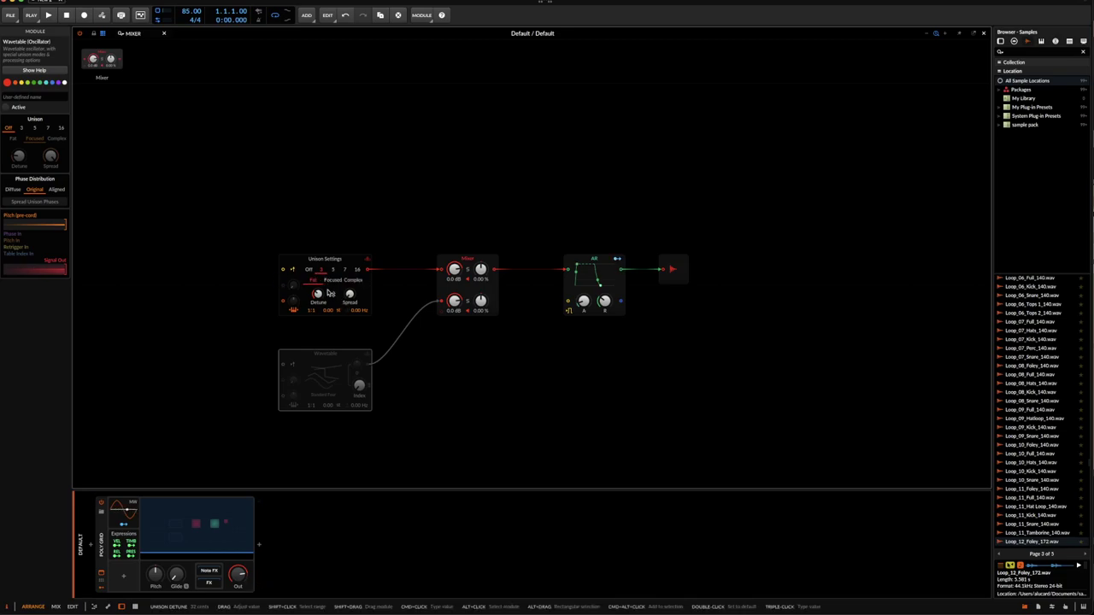
- Try the lower Wavetable's Diffuse, Original and Aligned phase distributions, and turn on its 3-voice unison with Spread Unison Phases
left_click(18, 191)
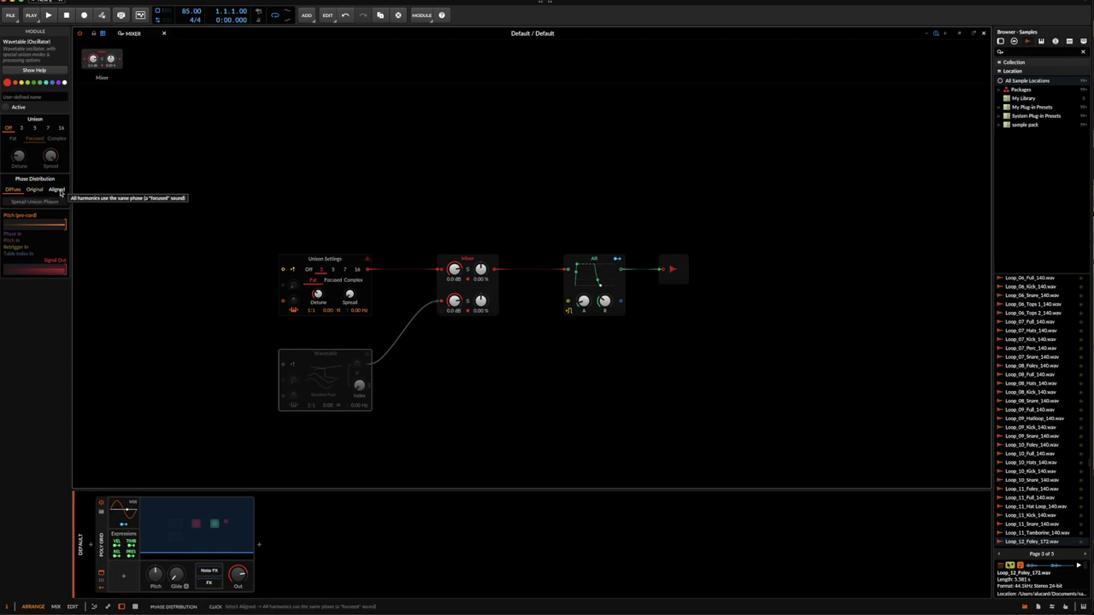
left_click(35, 190)
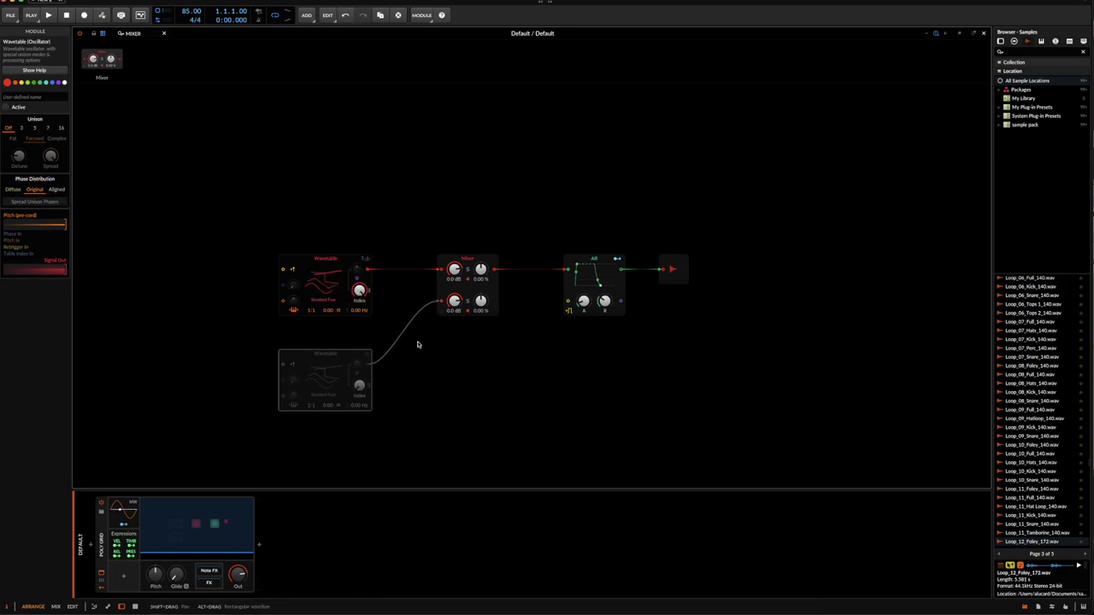
left_click(65, 188)
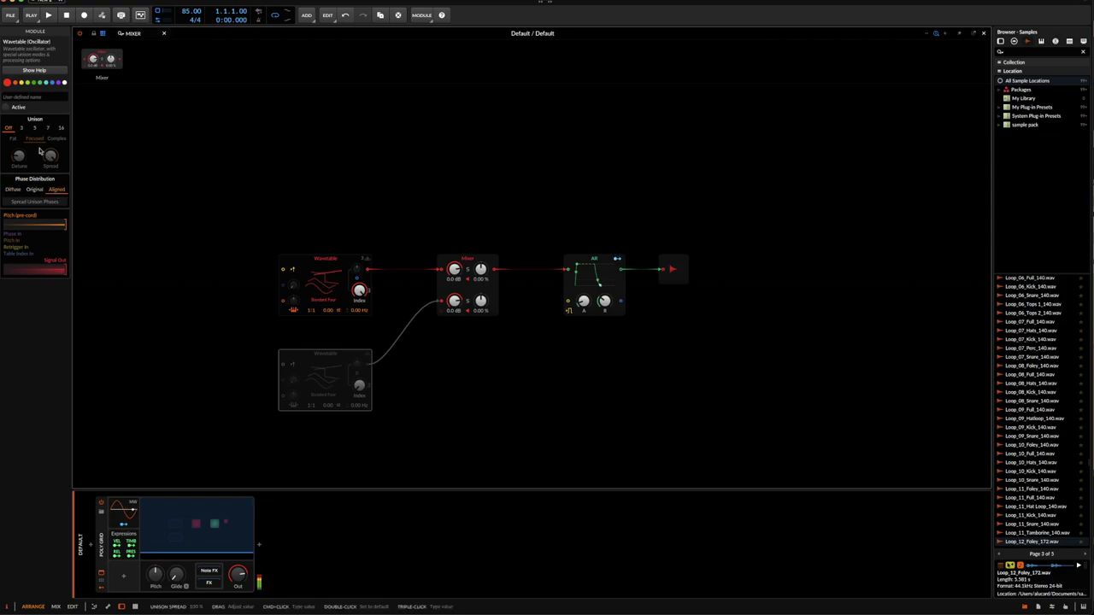
left_click(22, 128)
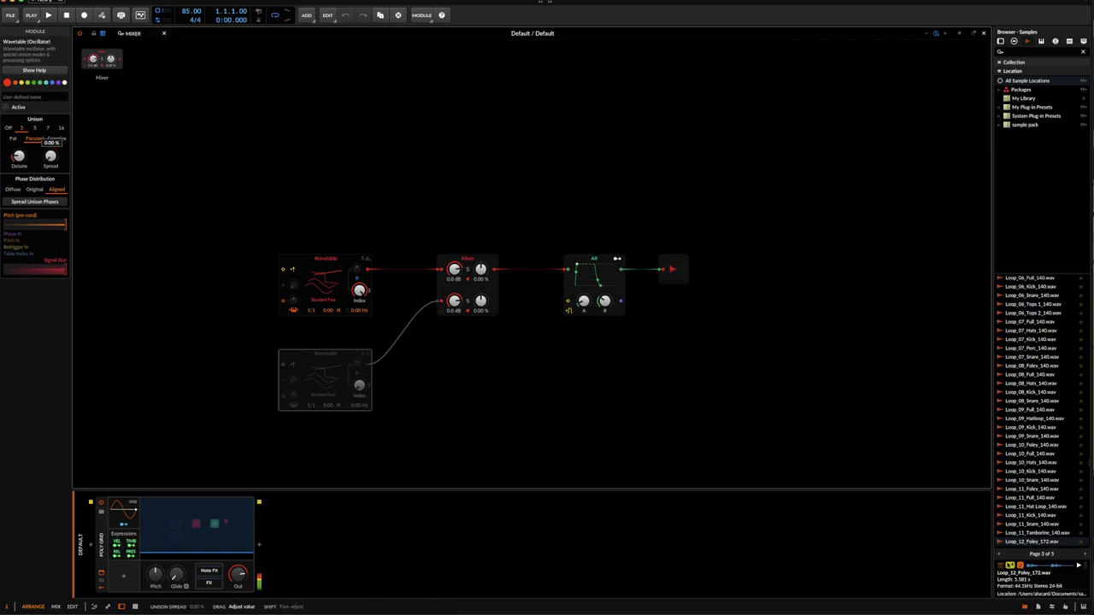
left_click(26, 203)
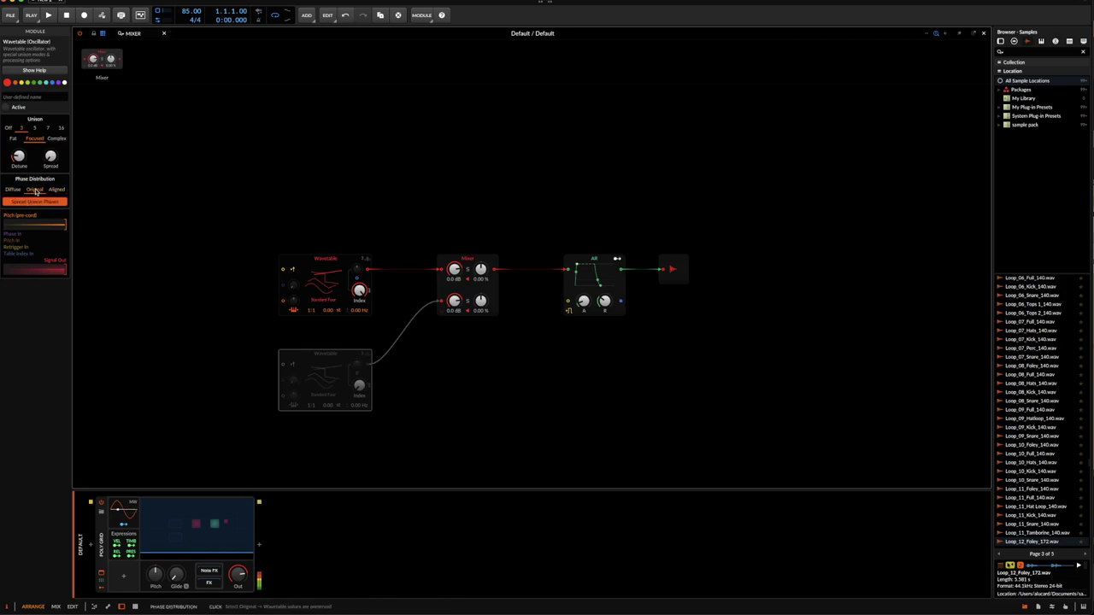
- Switch the upper Wavetable's unison mode to Focused, and try its Diffuse and Original phase distributions before choosing Aligned
left_click(355, 259)
left_click(356, 258)
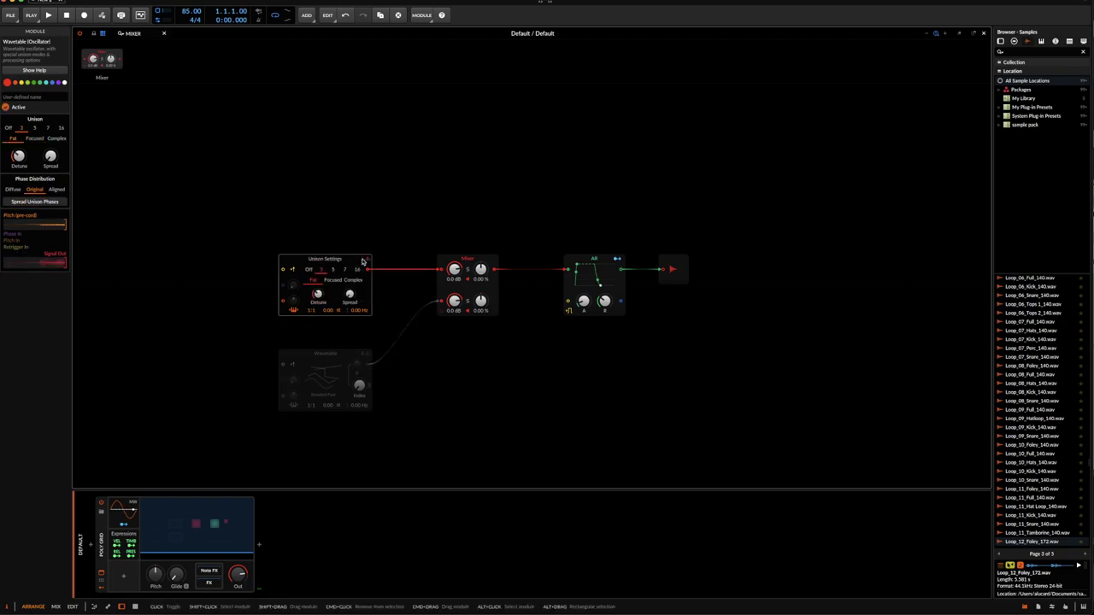
left_click(333, 280)
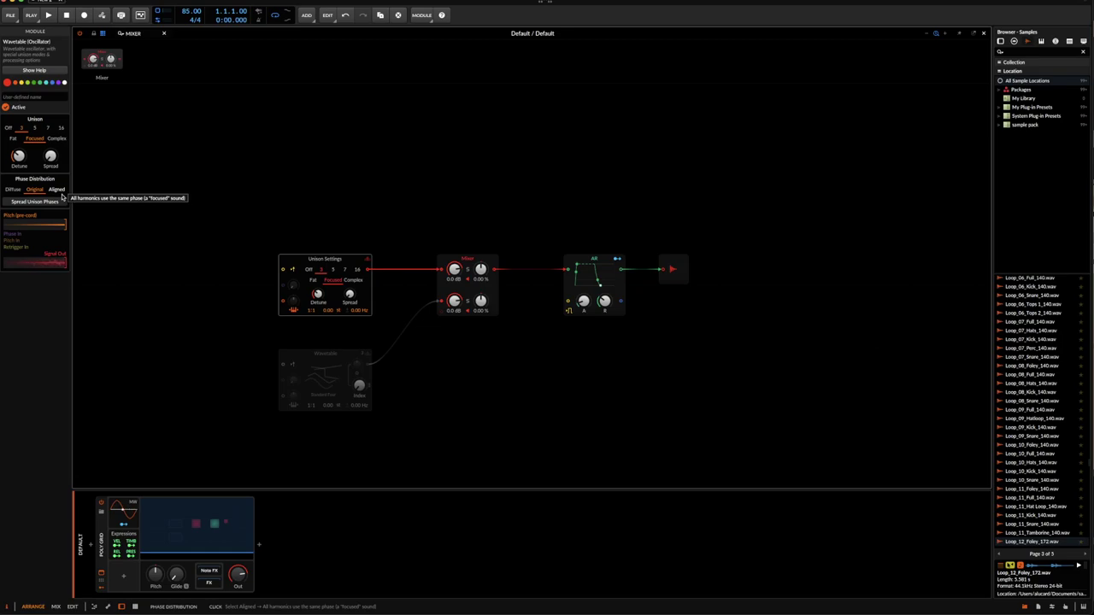
left_click(17, 191)
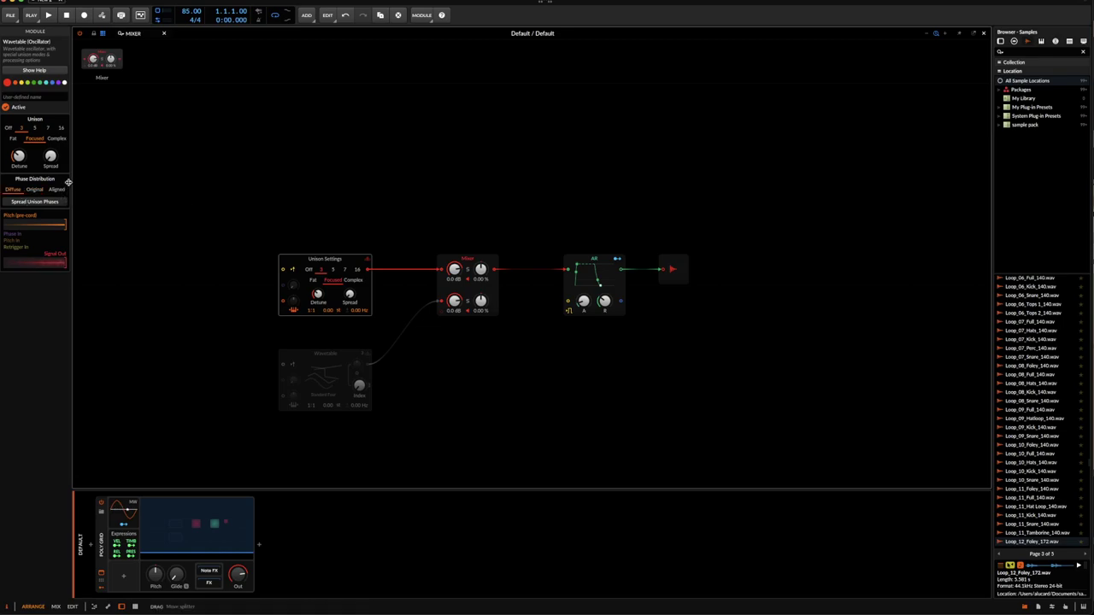
left_click(36, 192)
left_click(54, 189)
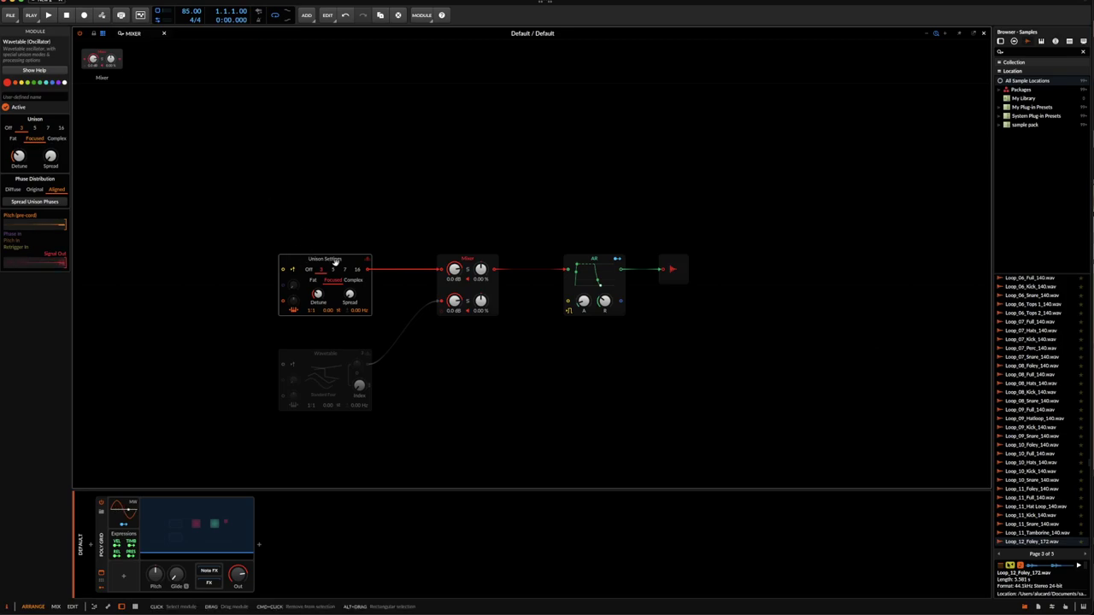
- Turn off the upper Wavetable's unison and show the Poly Grid device's voice settings
left_click(368, 259)
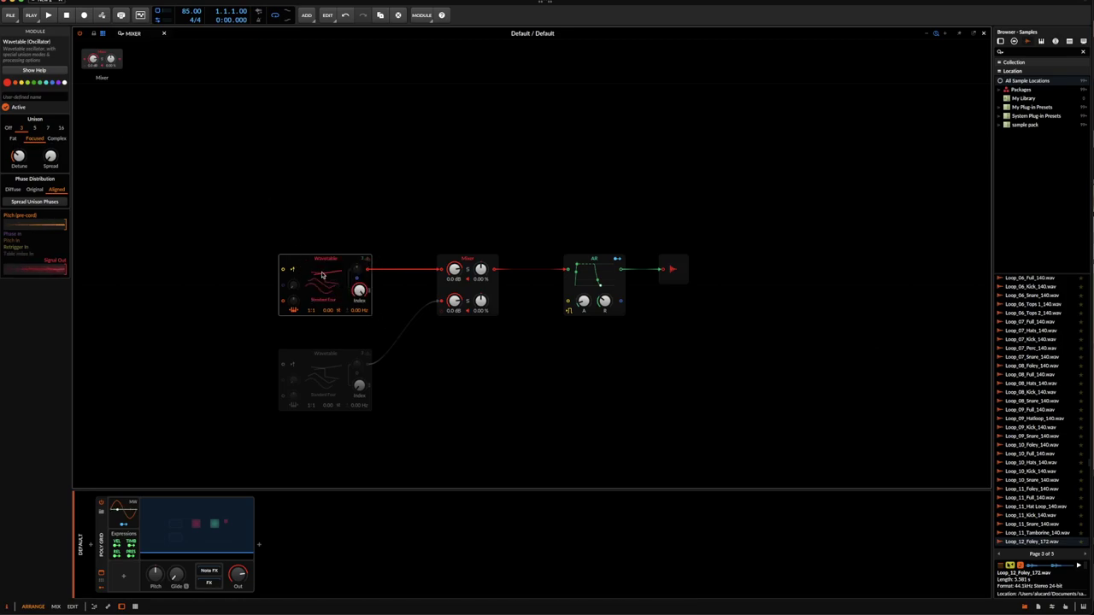
left_click(364, 258)
left_click(308, 270)
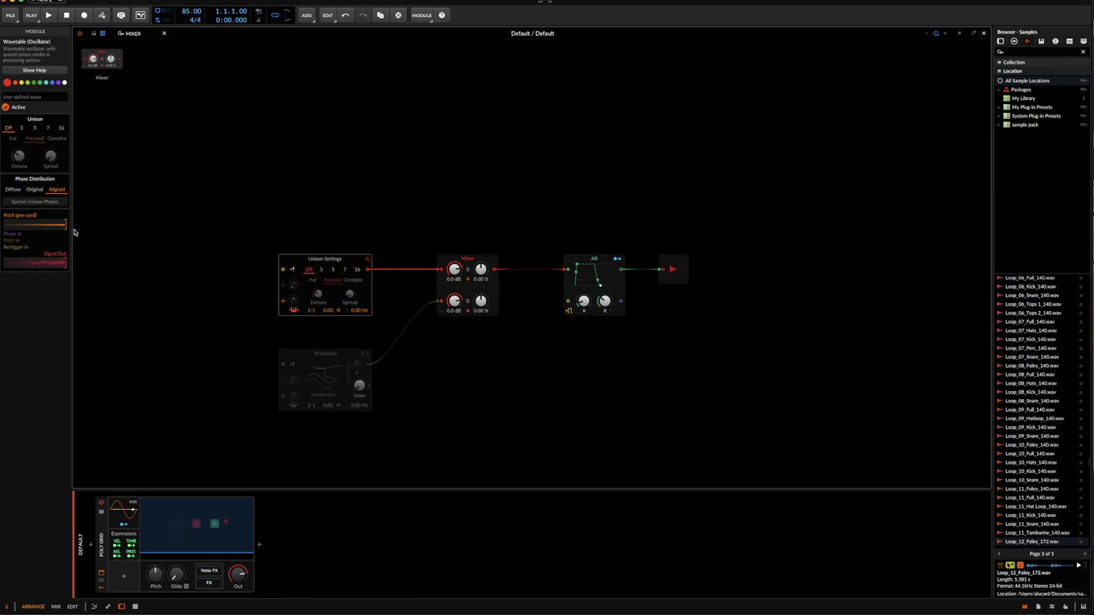
left_click(102, 532)
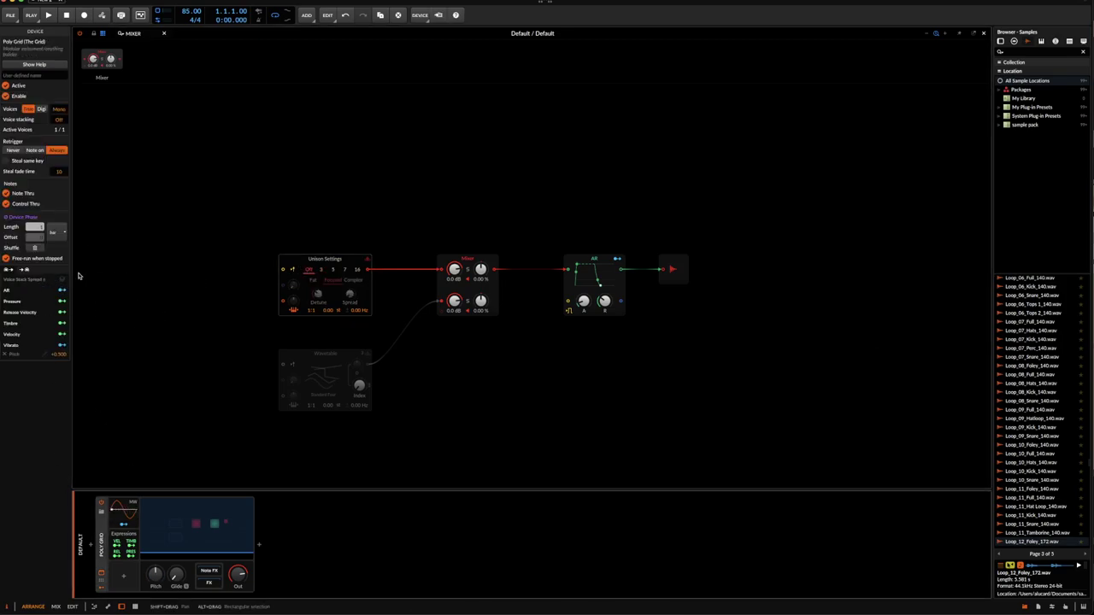
left_click(366, 258)
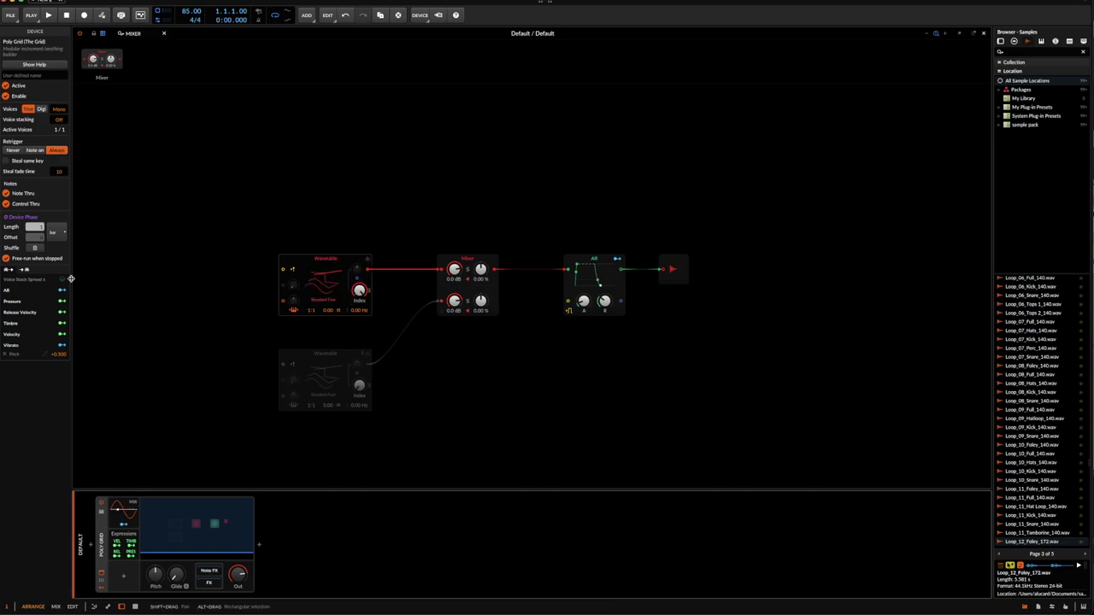
- Modulate the upper Wavetable's pitch offset from Voice Stack Spread with an amount of +0.300, and set voice stacking to 2
left_click_drag(329, 312, 329, 299)
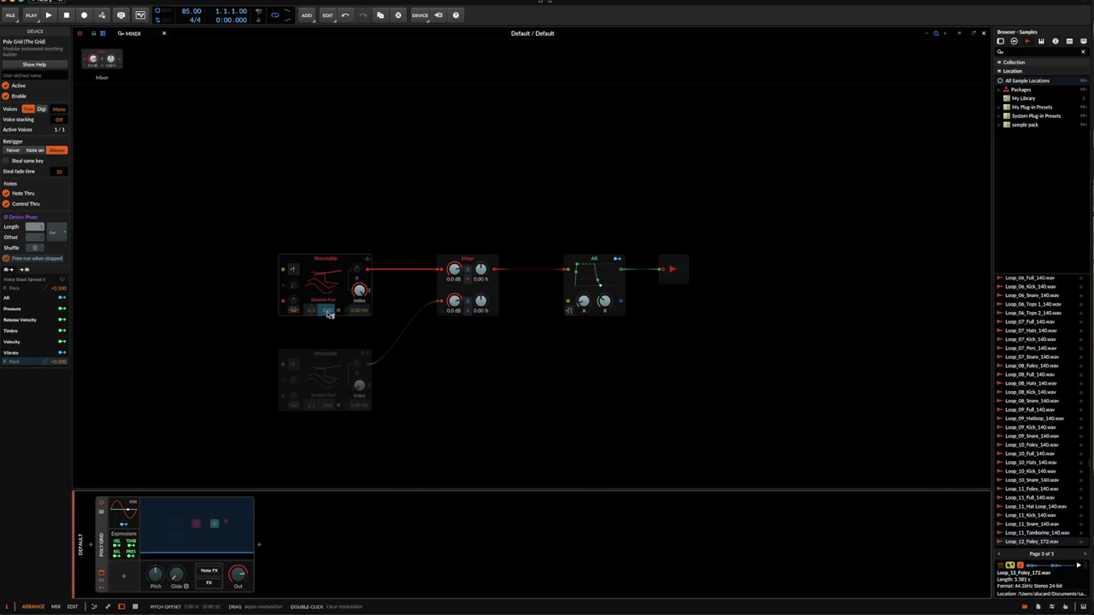
left_click_drag(58, 121, 58, 119)
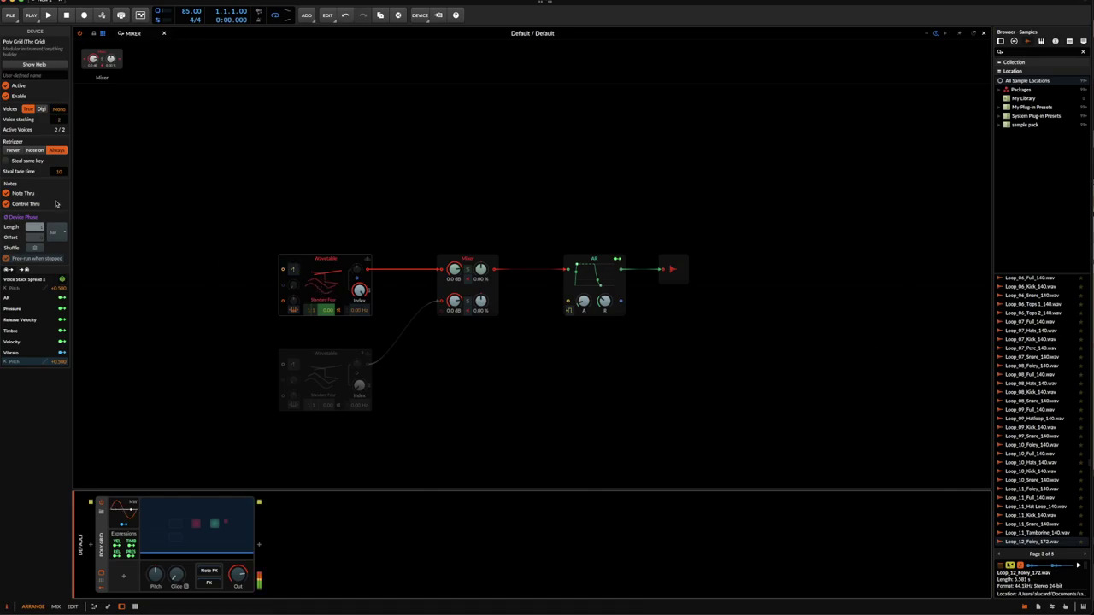
left_click_drag(60, 288, 44, 288)
double_click(57, 288)
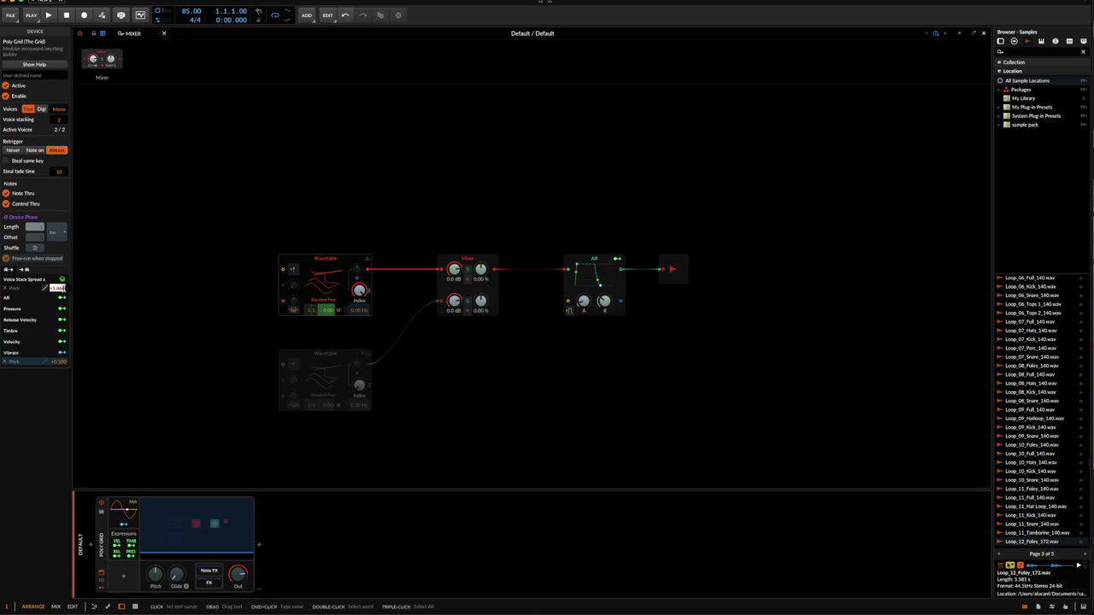
type("0.2")
key("Return")
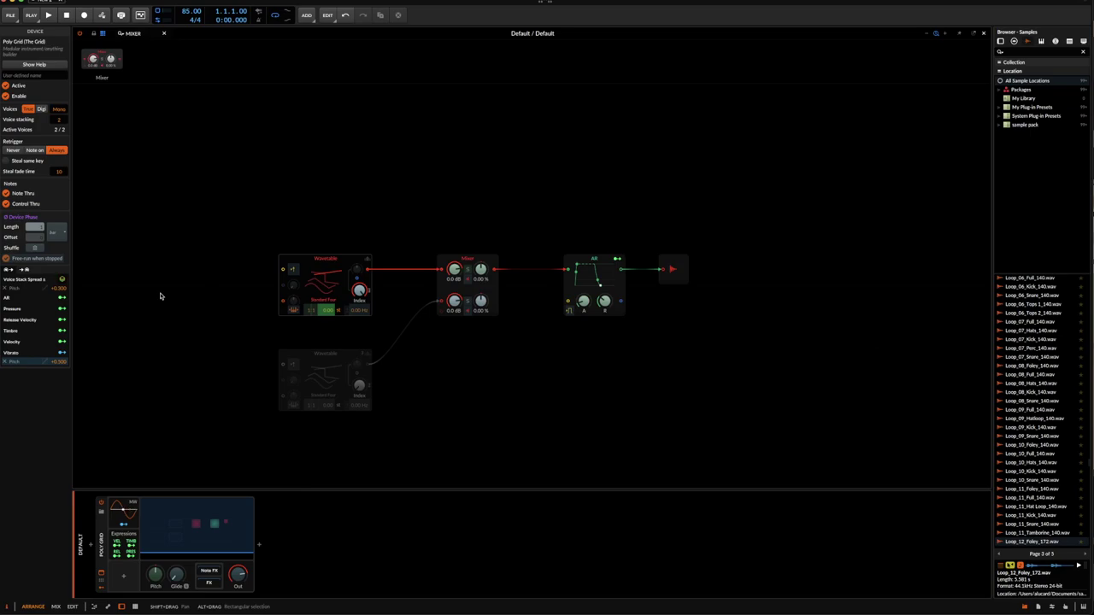
- Move the upper Wavetable up and away from the Mixer to free space in the patch
left_click(301, 220)
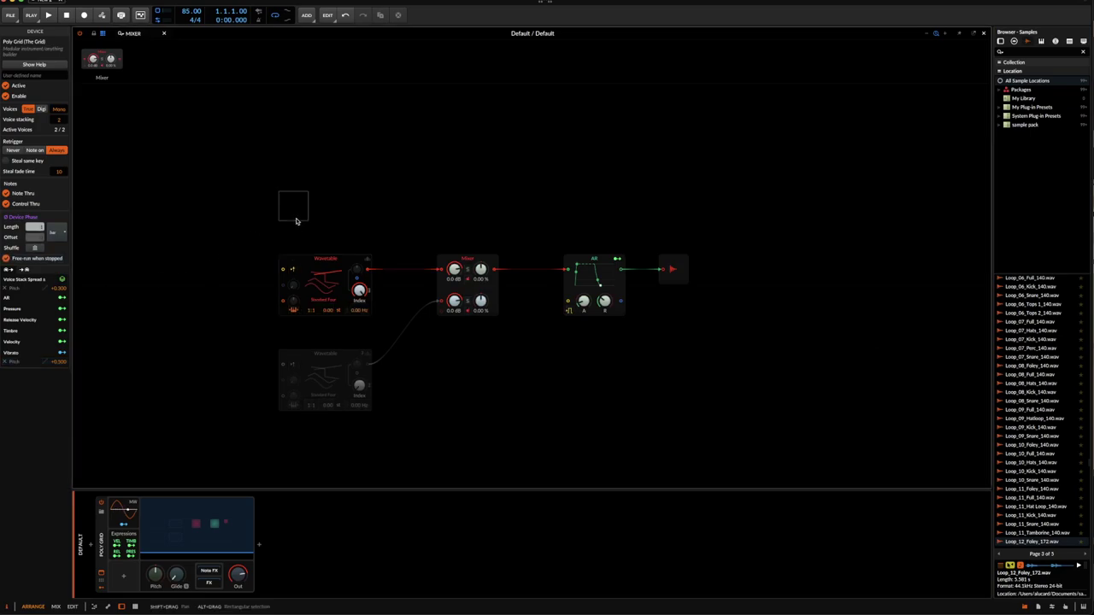
left_click(324, 267)
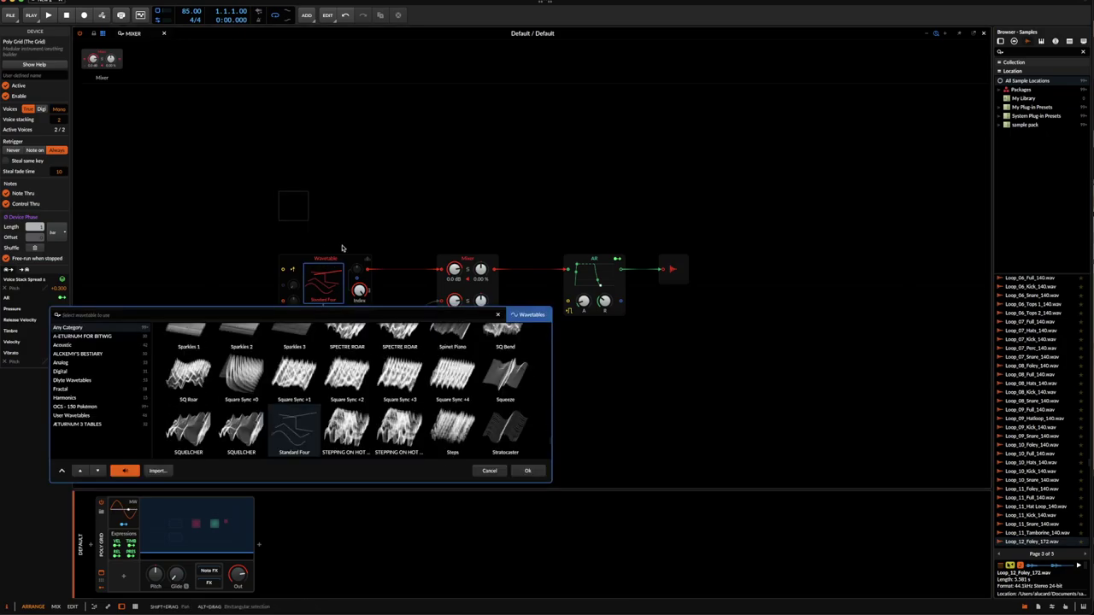
left_click(346, 257)
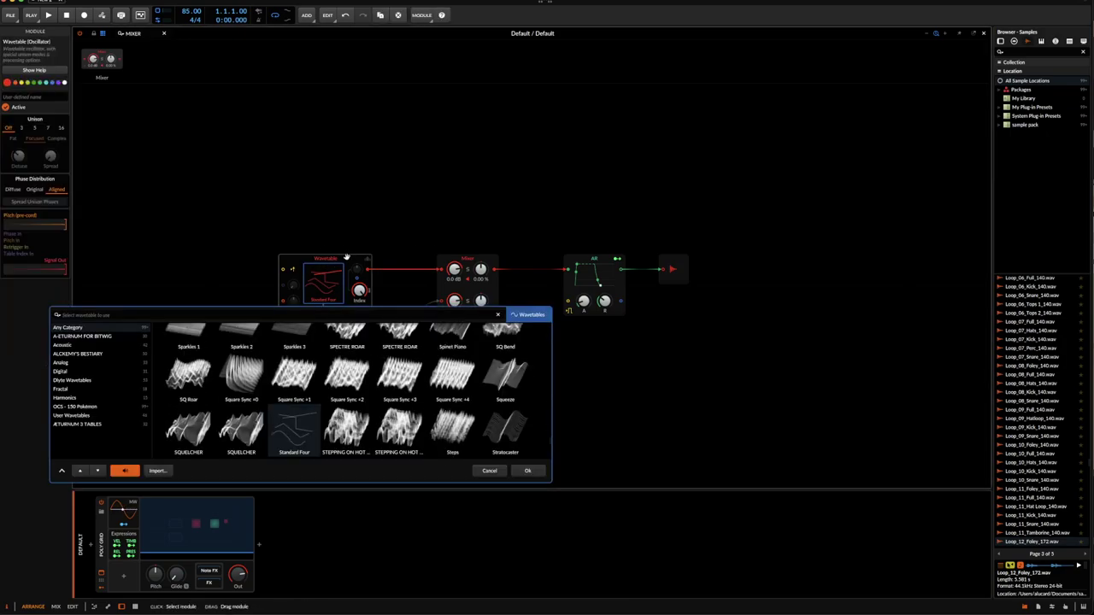
left_click(491, 473)
left_click_drag(348, 262, 279, 216)
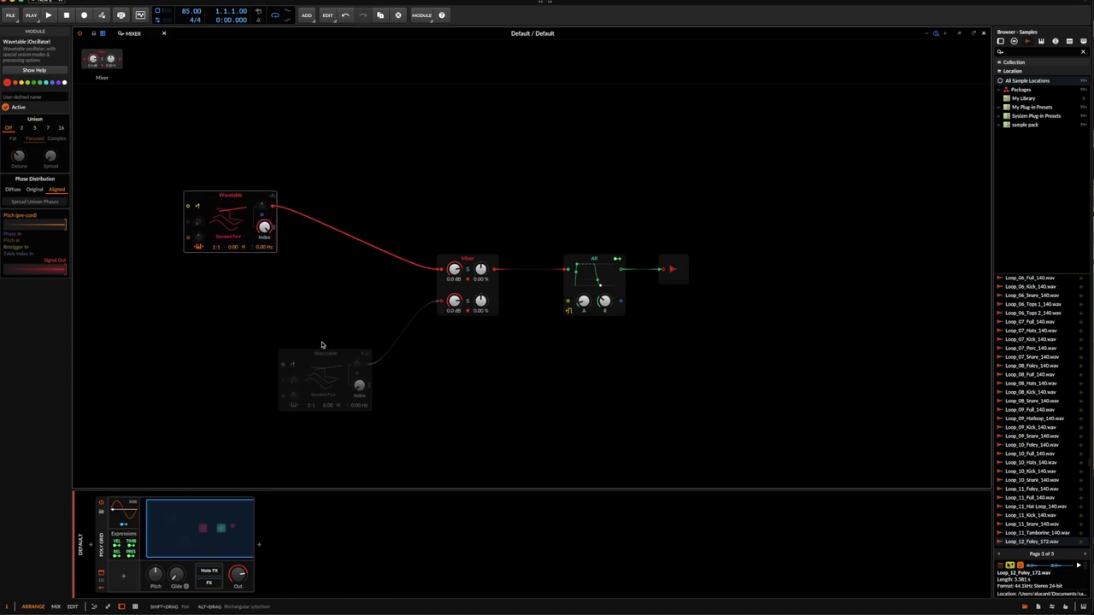
- Repatch the lower Wavetable from the Mixer into the other Wavetable's phase input, and raise the phase modulation amount
double_click(441, 301)
left_click_drag(348, 350, 190, 224)
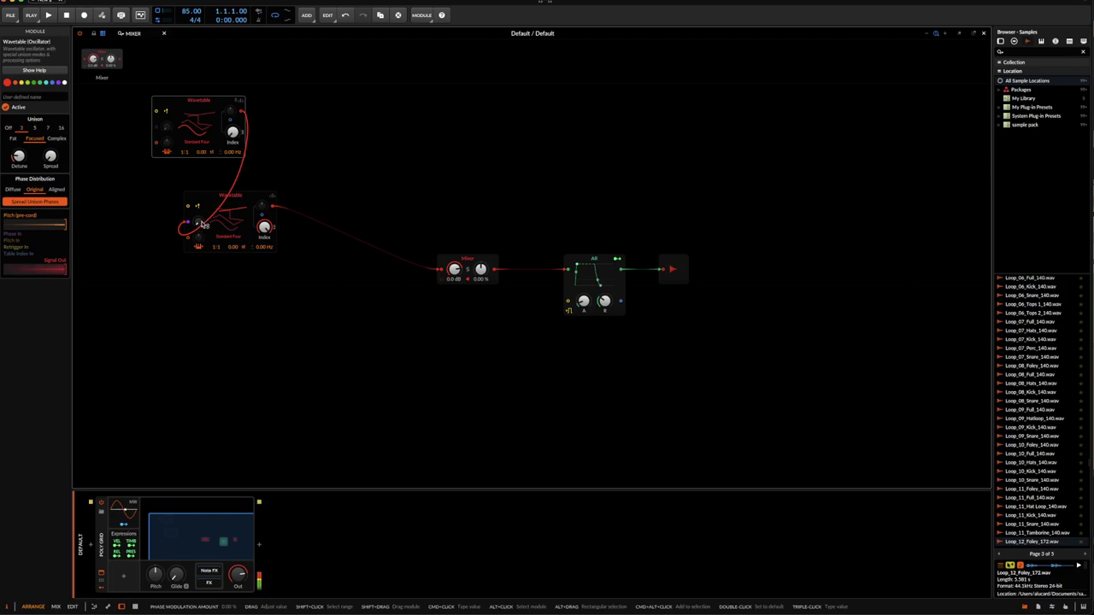
left_click_drag(199, 224, 203, 221)
left_click_drag(203, 222, 199, 224)
left_click_drag(198, 222, 199, 224)
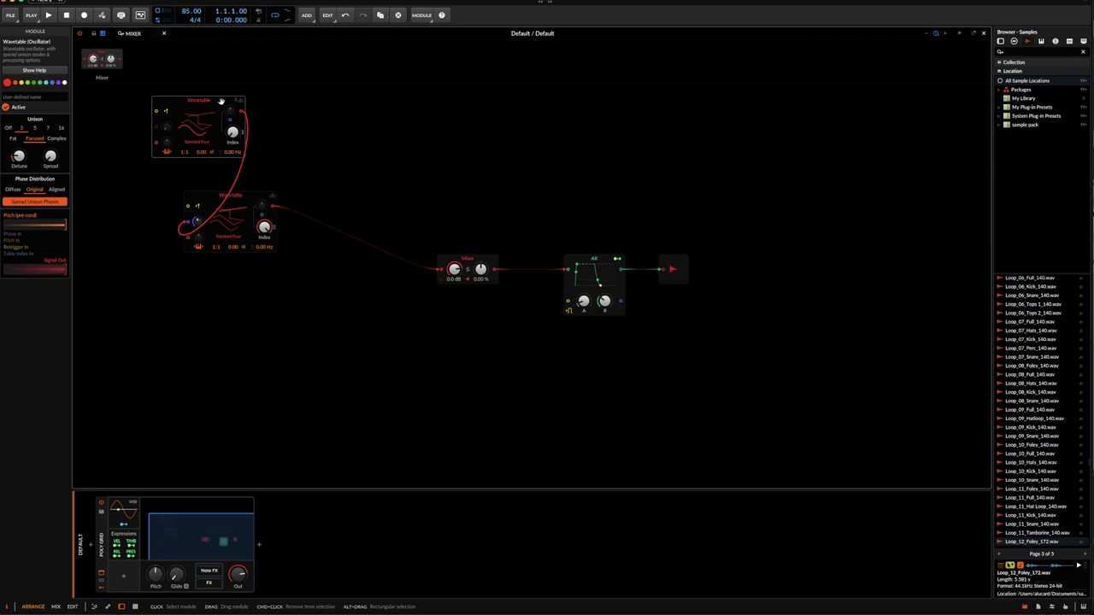
- Connect the AR's modulation output to the modulating Wavetable's table index input, and adjust its Index and index modulation amount
left_click_drag(232, 128, 625, 303)
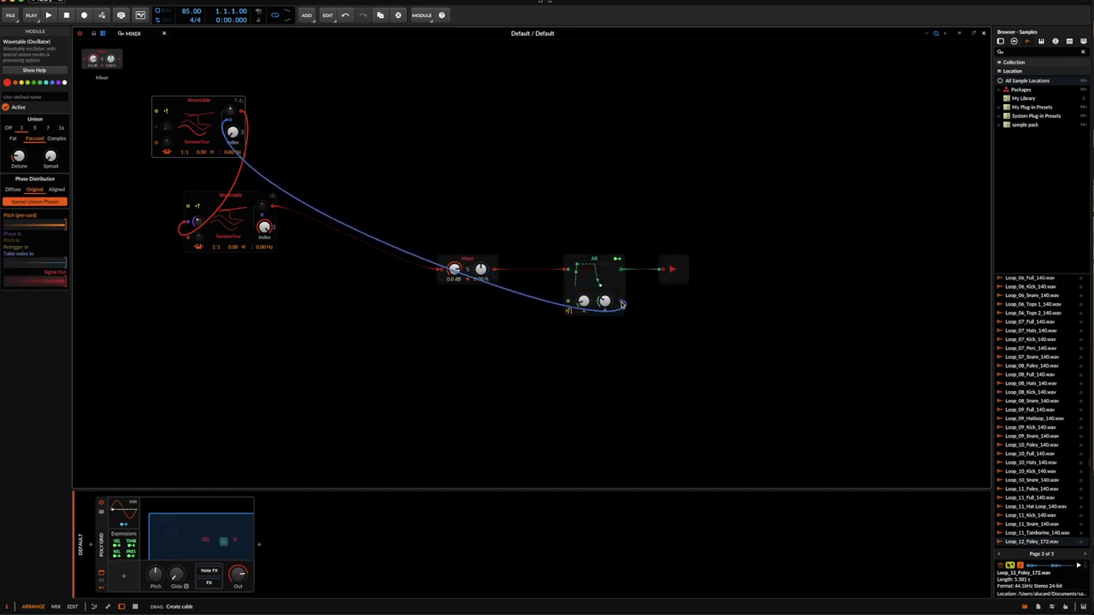
left_click(240, 101)
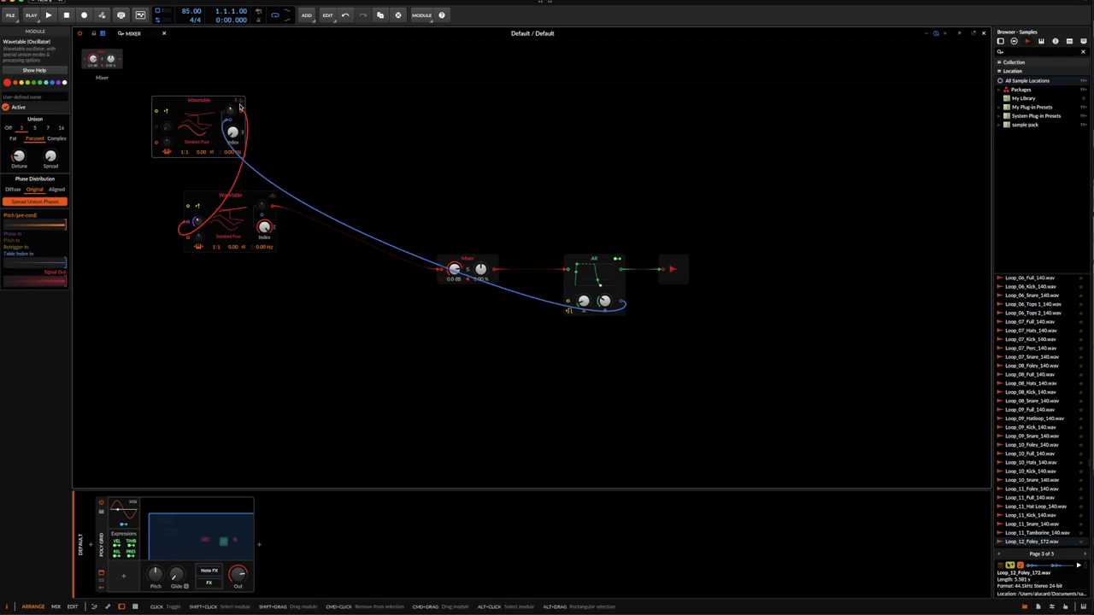
left_click_drag(232, 114, 233, 112)
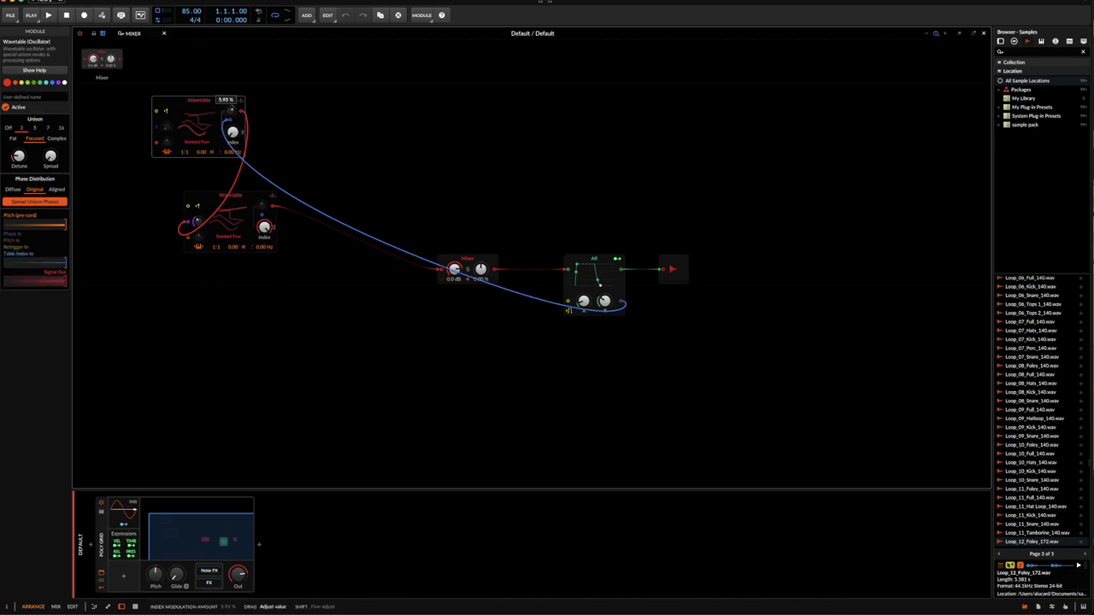
mouse_move(232, 131)
left_mouse_down()
mouse_move(232, 94)
mouse_move(231, 110)
left_mouse_up()
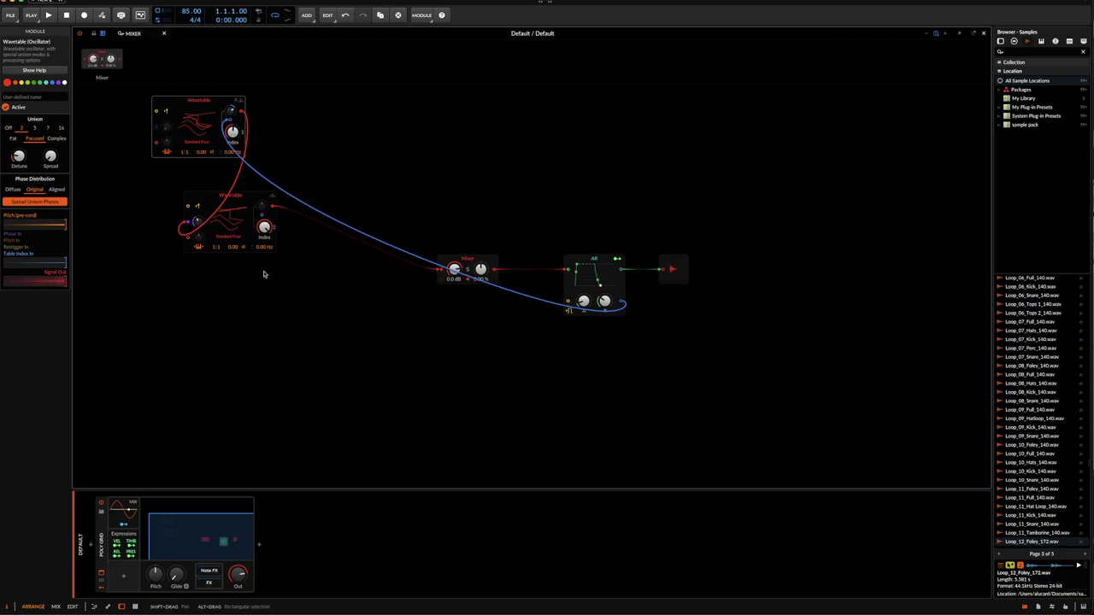
- Stack the modulating Wavetable directly above the other one and move both together farther away from the Mixer
left_click(191, 112)
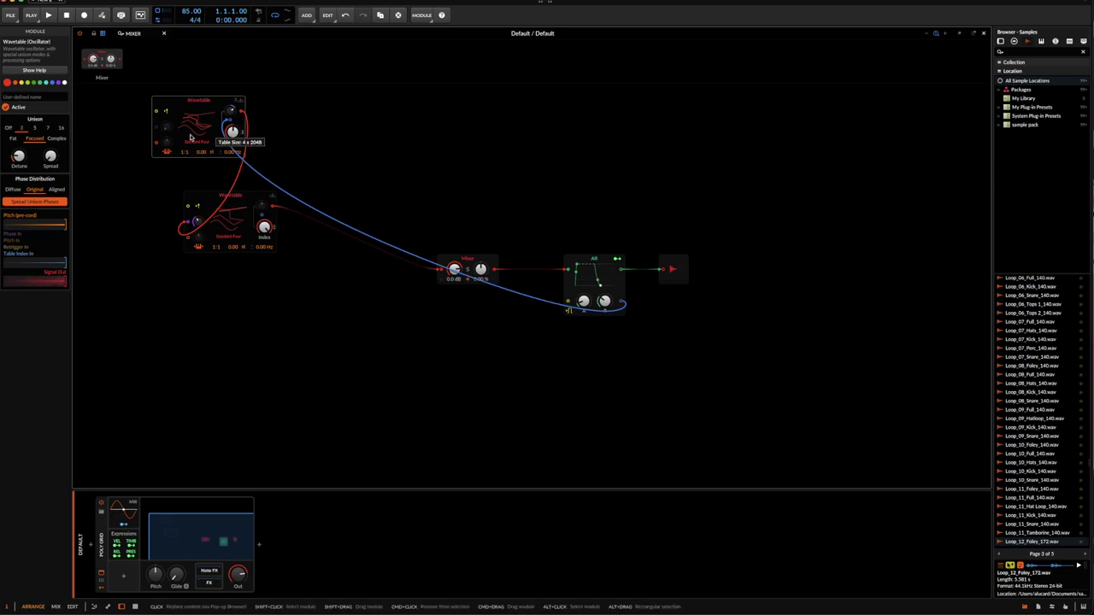
left_click_drag(195, 133, 228, 150)
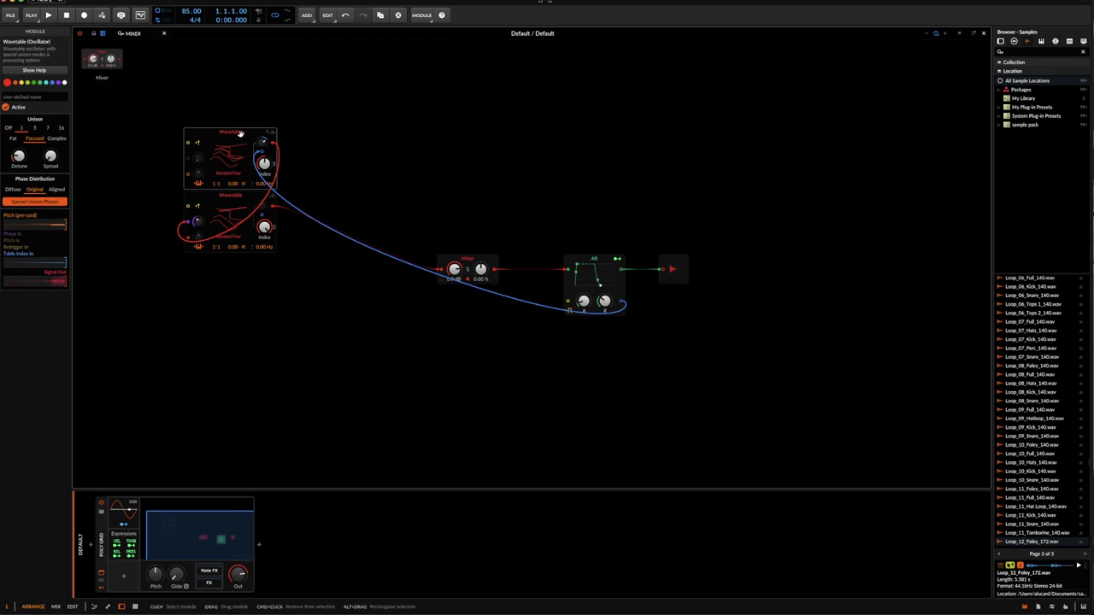
left_click_drag(236, 103, 235, 244)
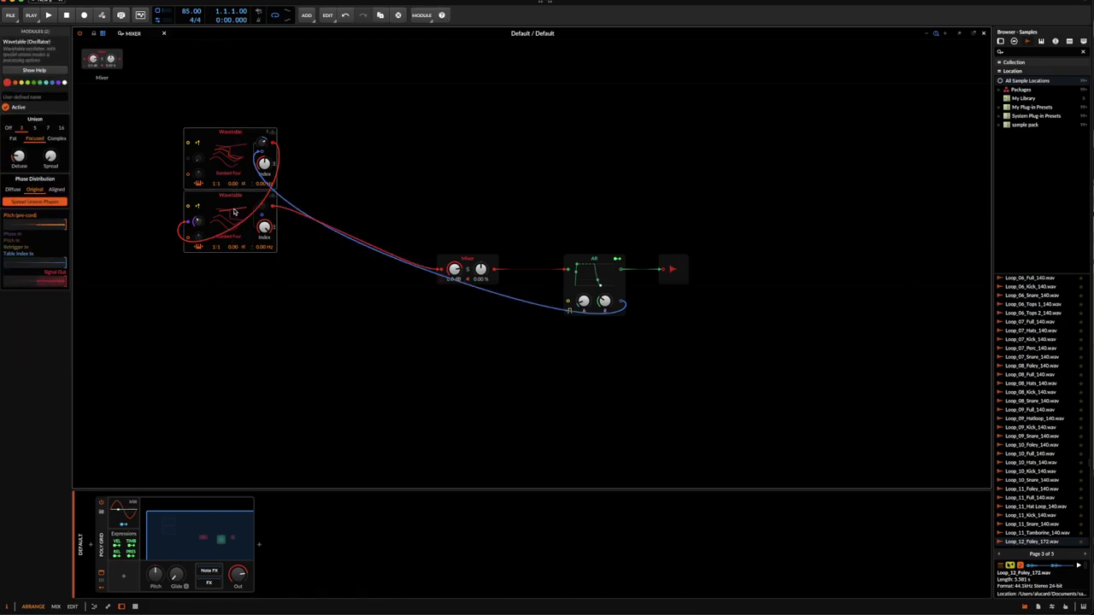
left_click_drag(236, 205, 148, 201)
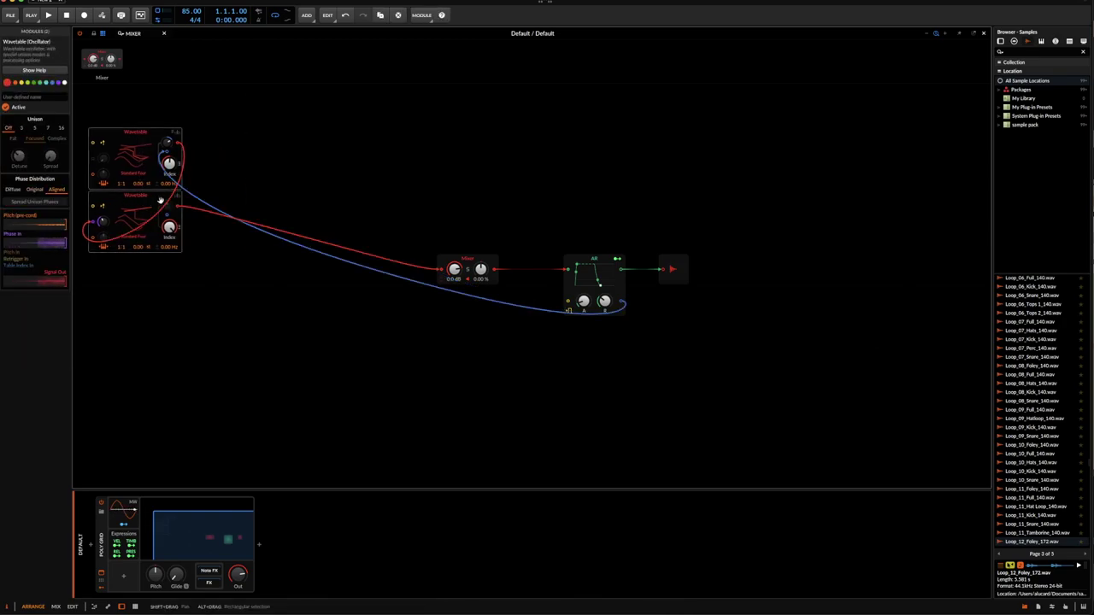
left_click(122, 202)
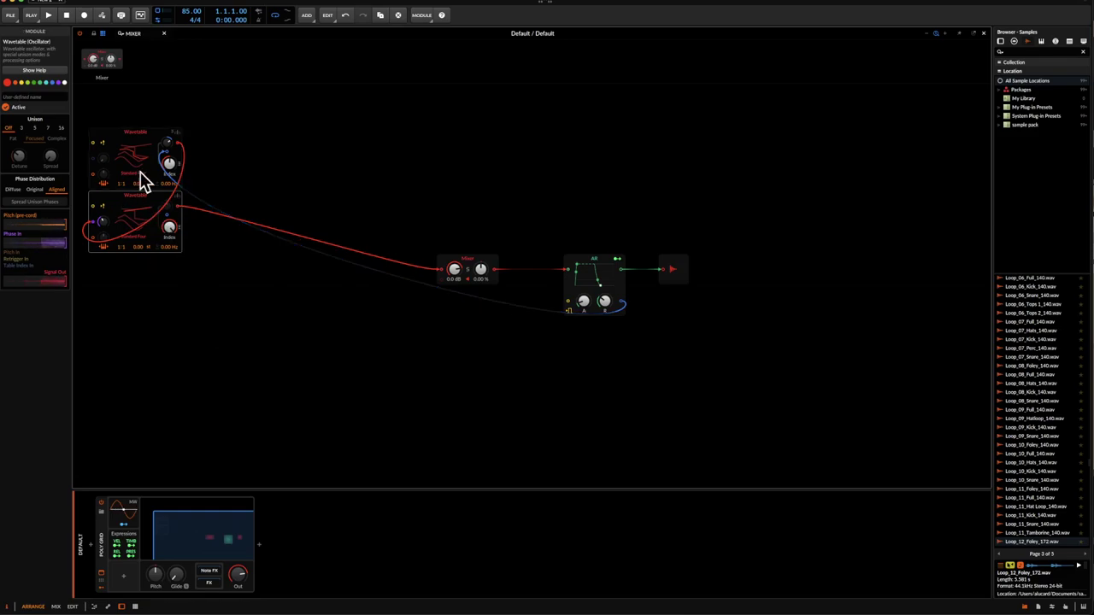
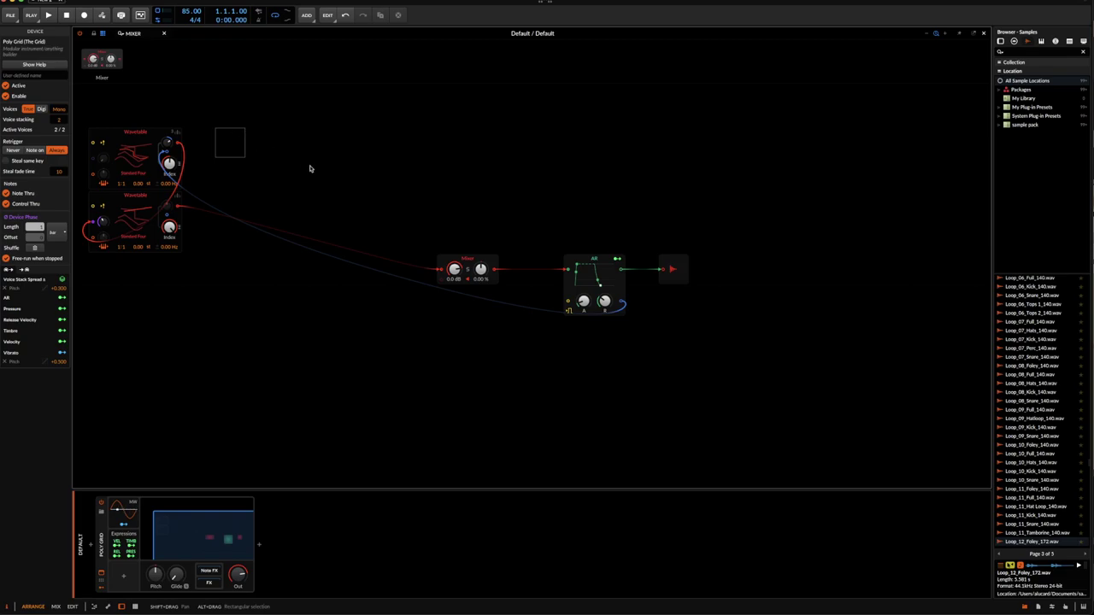
- Find the High-pass filter module and insert it between the lower Wavetable's output and the Mixer
left_click(464, 259)
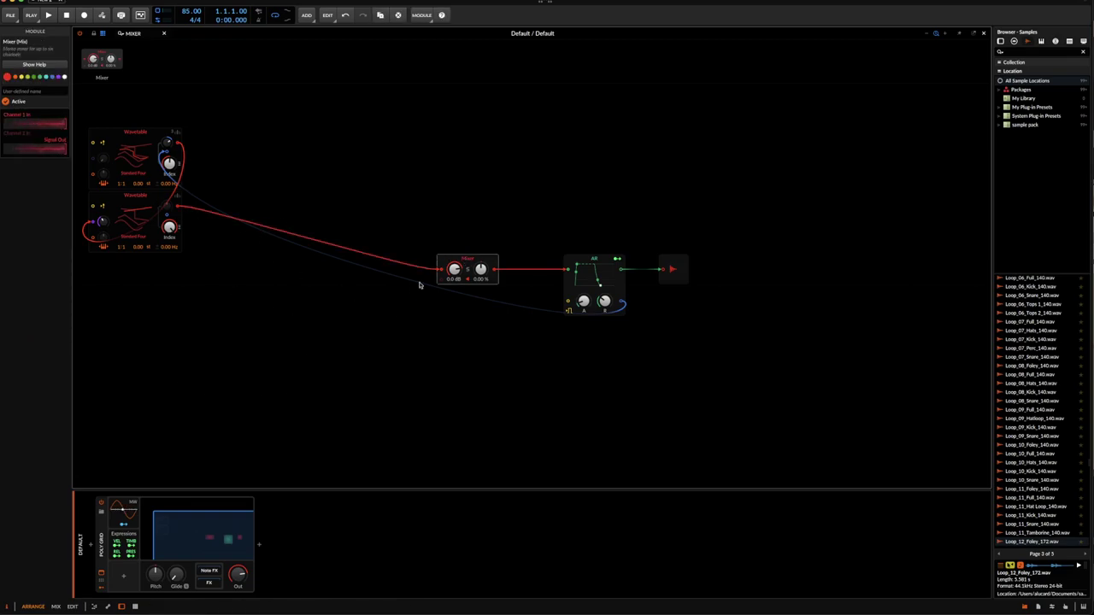
left_click_drag(149, 34, 65, 36)
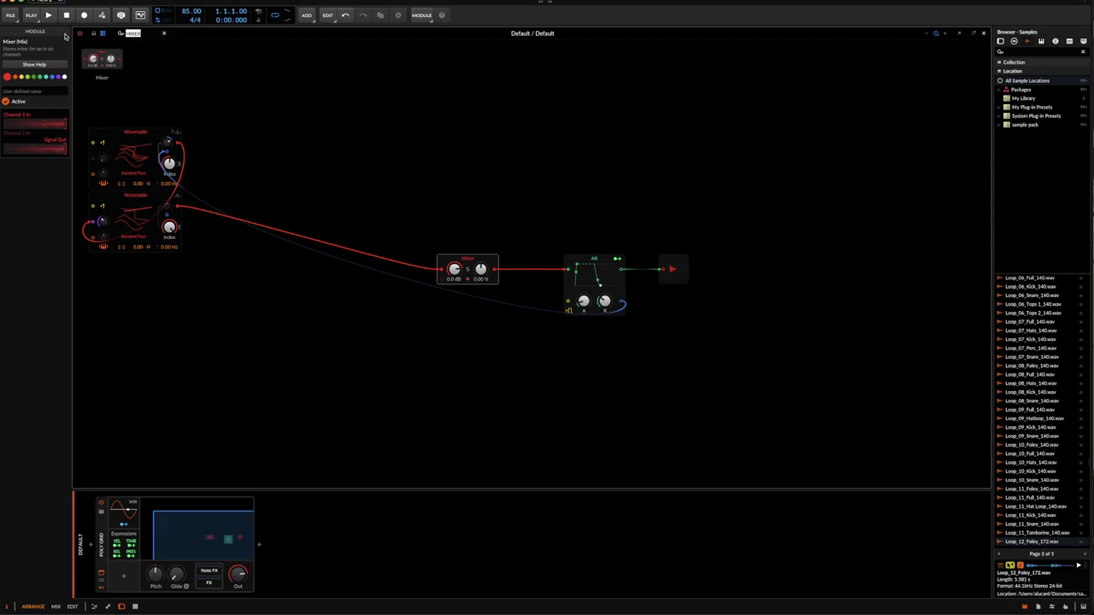
type("HIF")
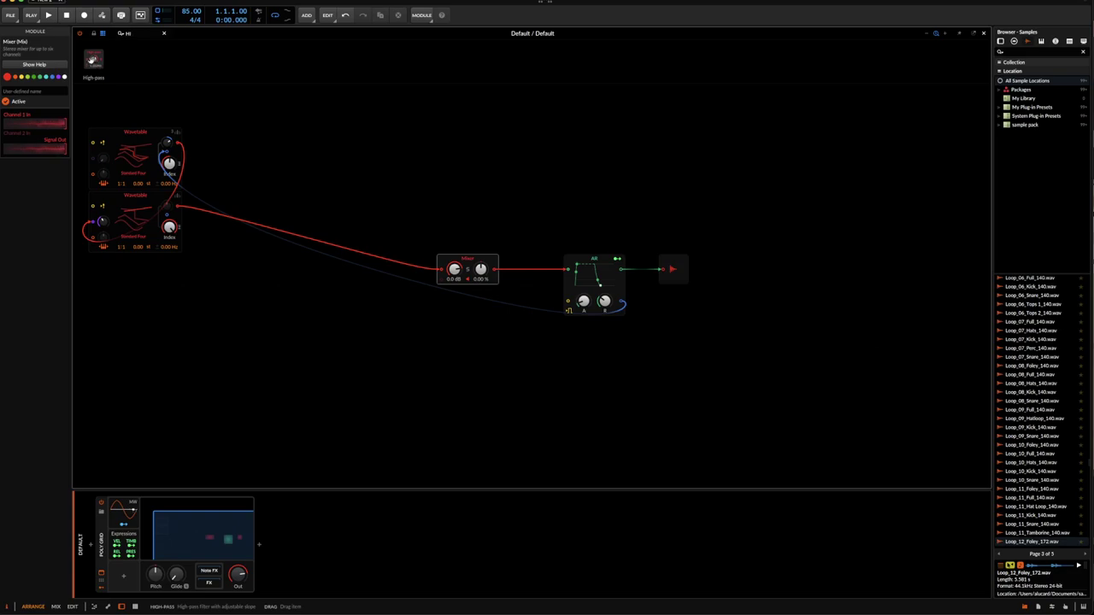
mouse_move(94, 60)
left_mouse_down()
mouse_move(231, 110)
mouse_move(232, 205)
mouse_move(200, 216)
mouse_move(177, 207)
left_mouse_up()
- Space the modulating Wavetable and the High-pass apart from the lower Wavetable, and set the High-pass cutoff to 140 Hz
left_click_drag(129, 157, 131, 126)
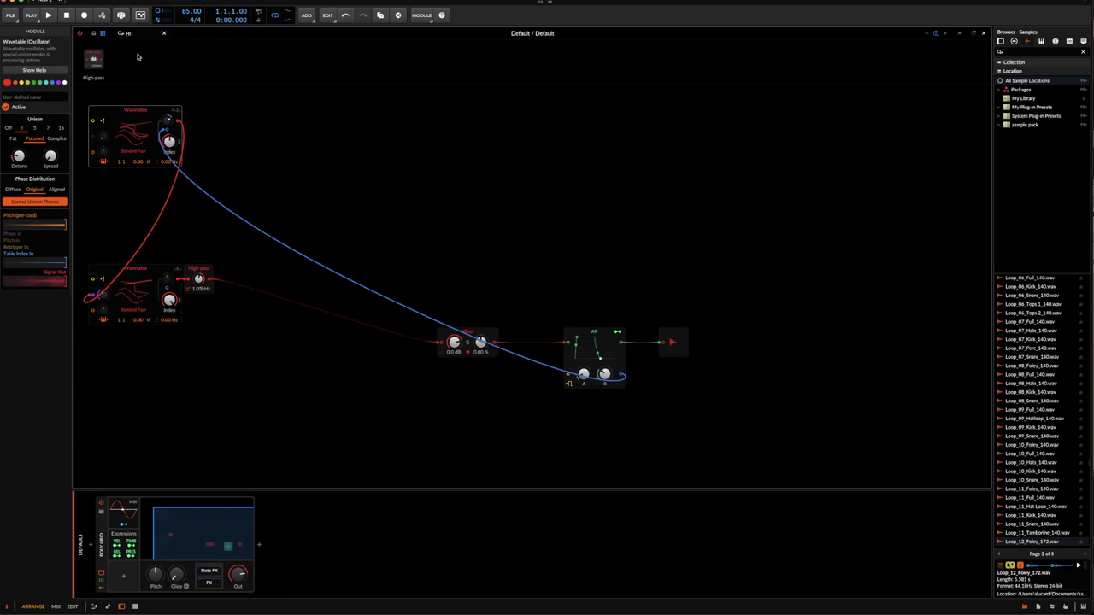
left_click_drag(211, 264, 264, 279)
right_click(263, 288)
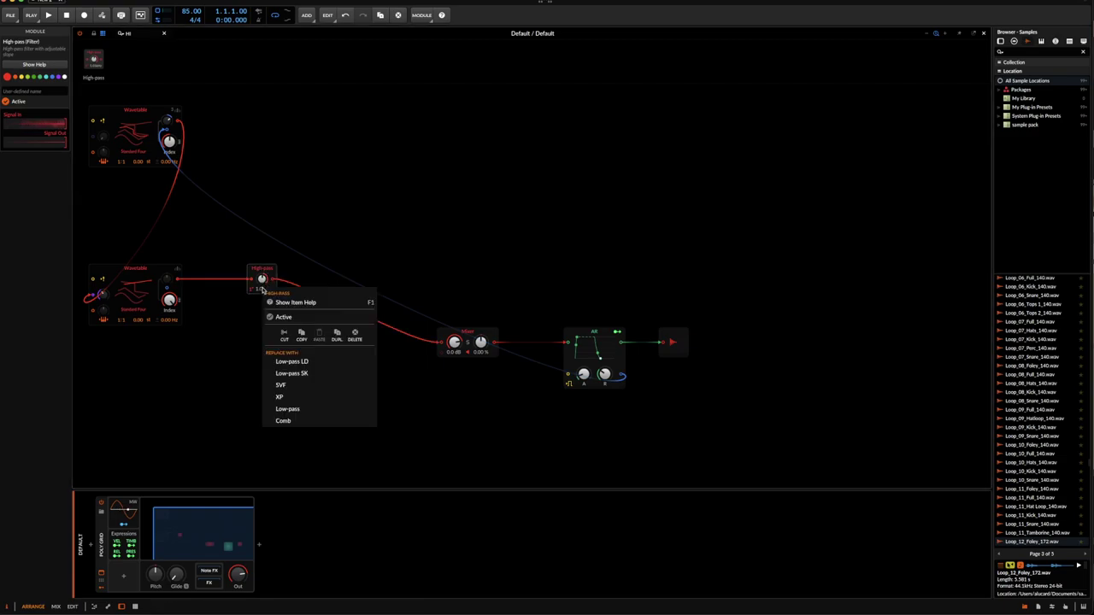
left_click(259, 291)
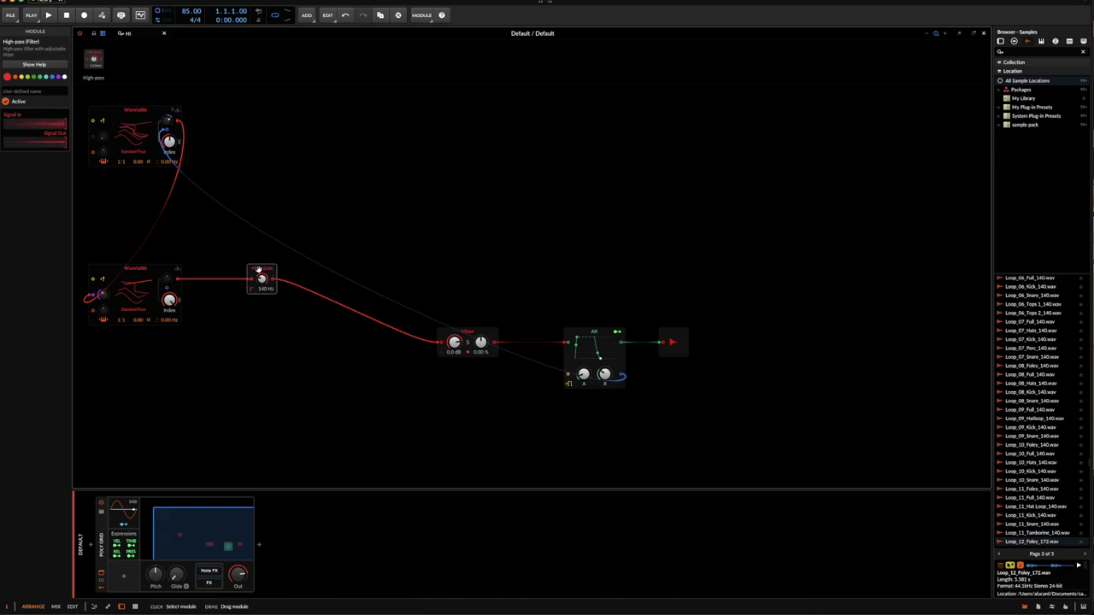
- Duplicate the High-pass as a parallel branch, replace the copy with a Low-pass, and feed it level into a second Mixer channel
left_click_drag(258, 270, 258, 331)
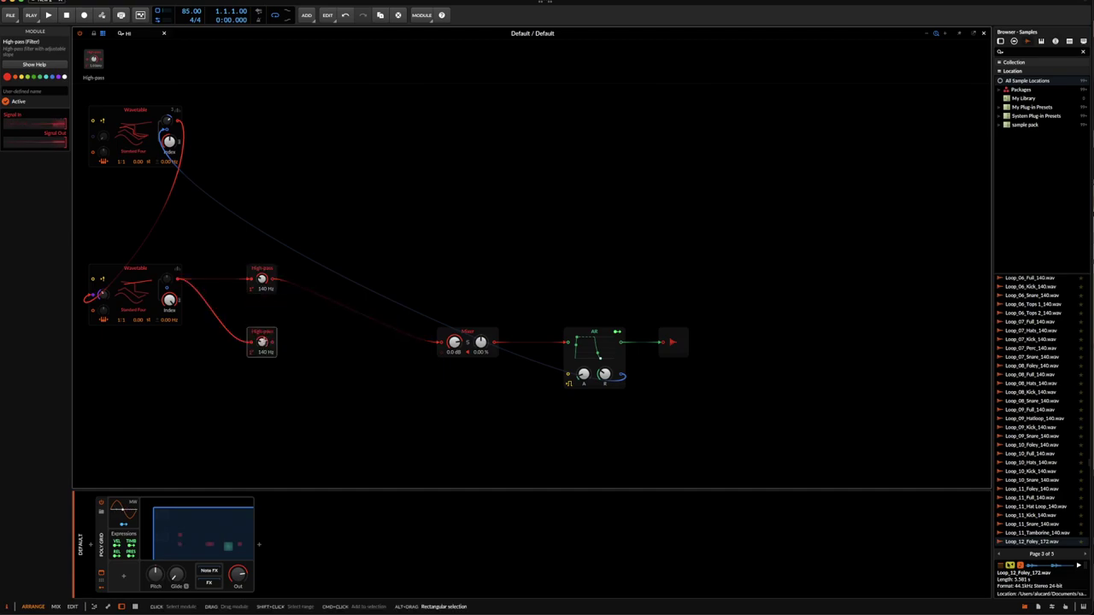
right_click(265, 337)
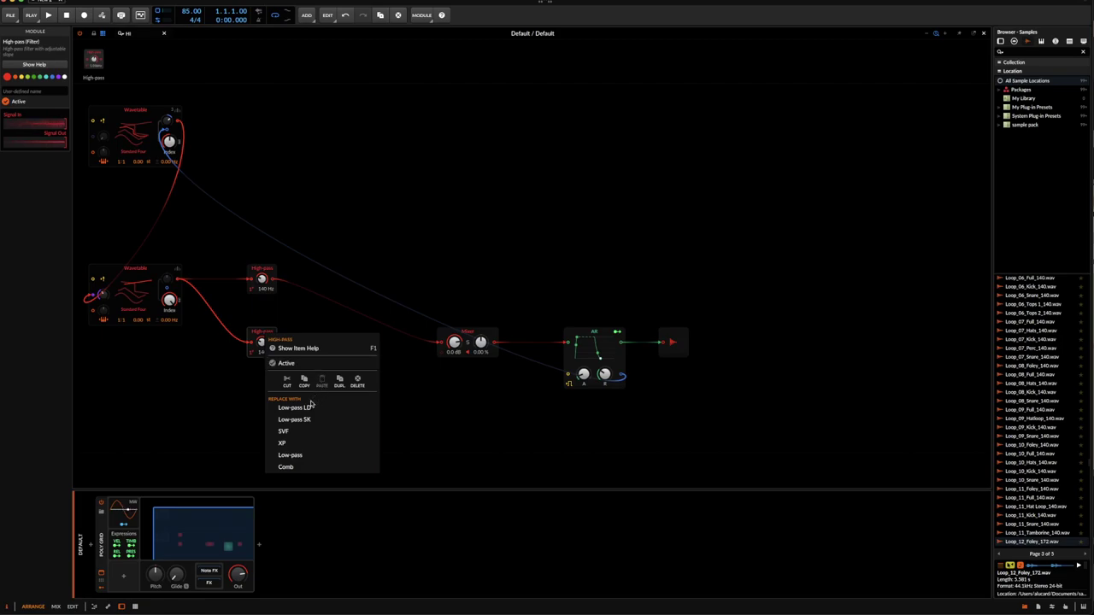
left_click(291, 456)
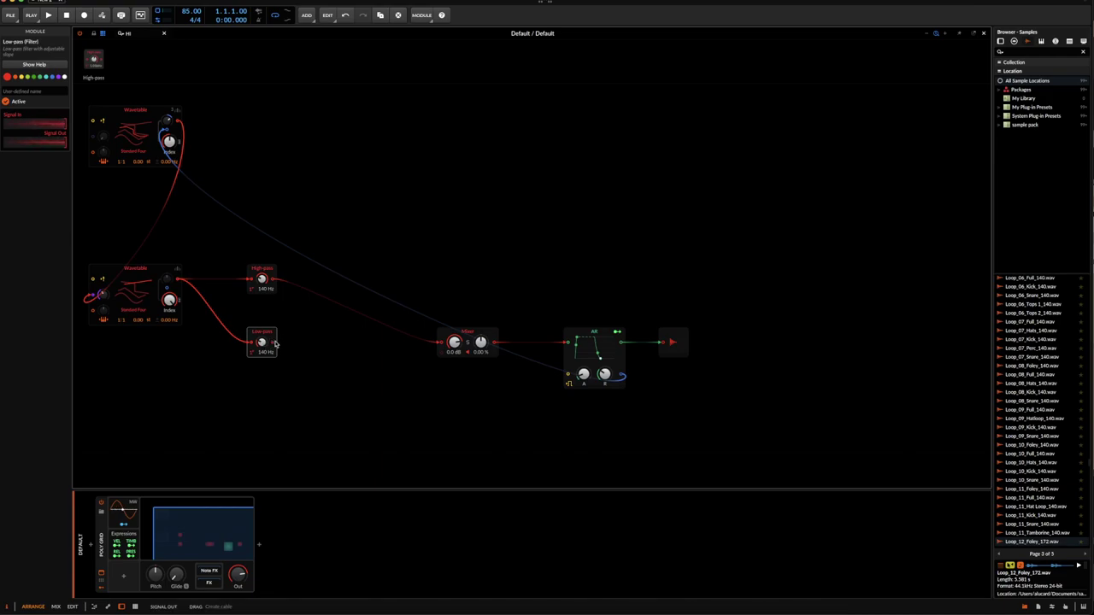
left_click_drag(273, 342, 441, 359)
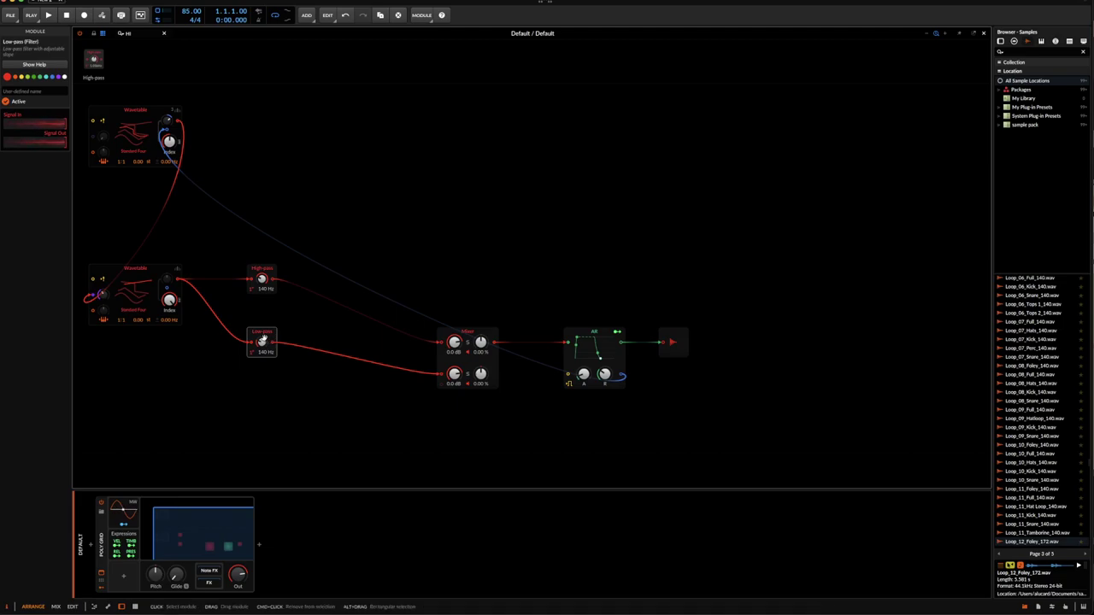
left_click_drag(264, 333, 263, 385)
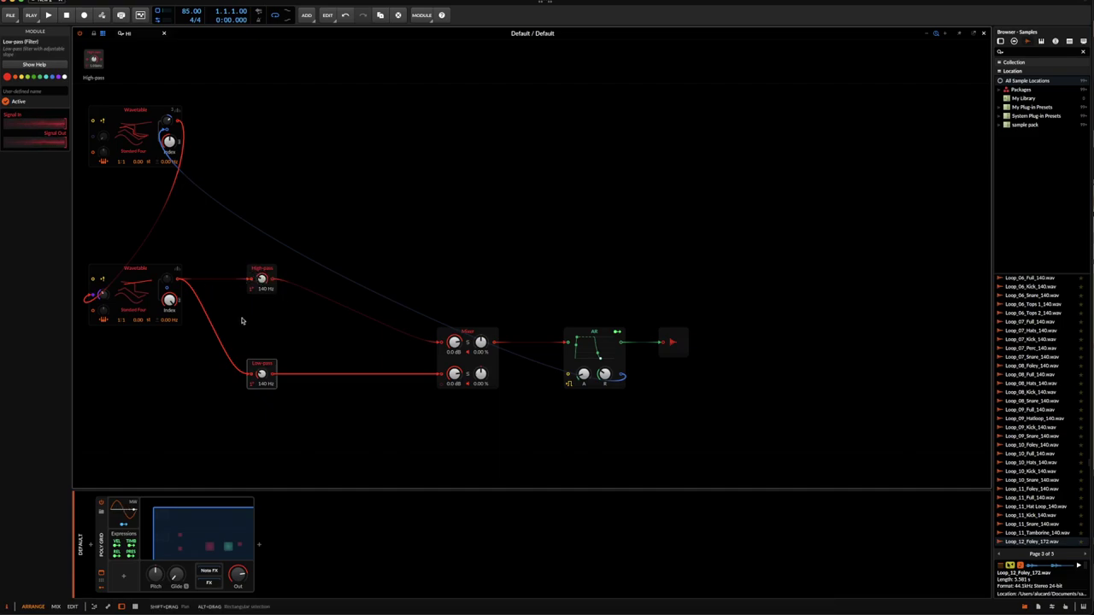
- Try a middle band by duplicating the Low-pass, replacing the copy with an XP in Band-pass 4 mode at 685 Hz, and raising the High-pass cutoff
left_click_drag(260, 365, 255, 325)
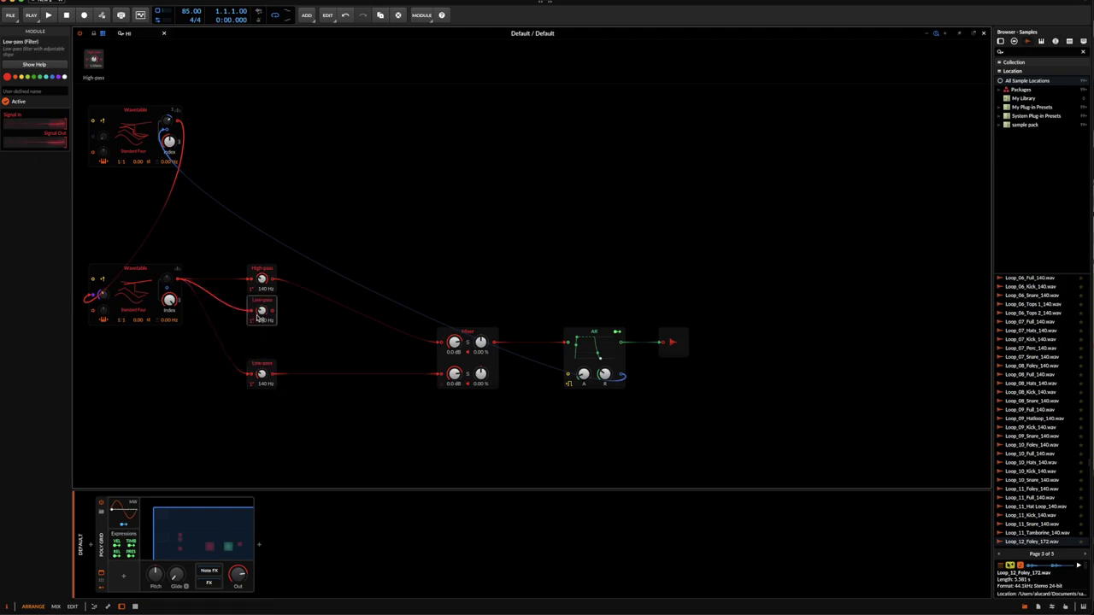
right_click(260, 310)
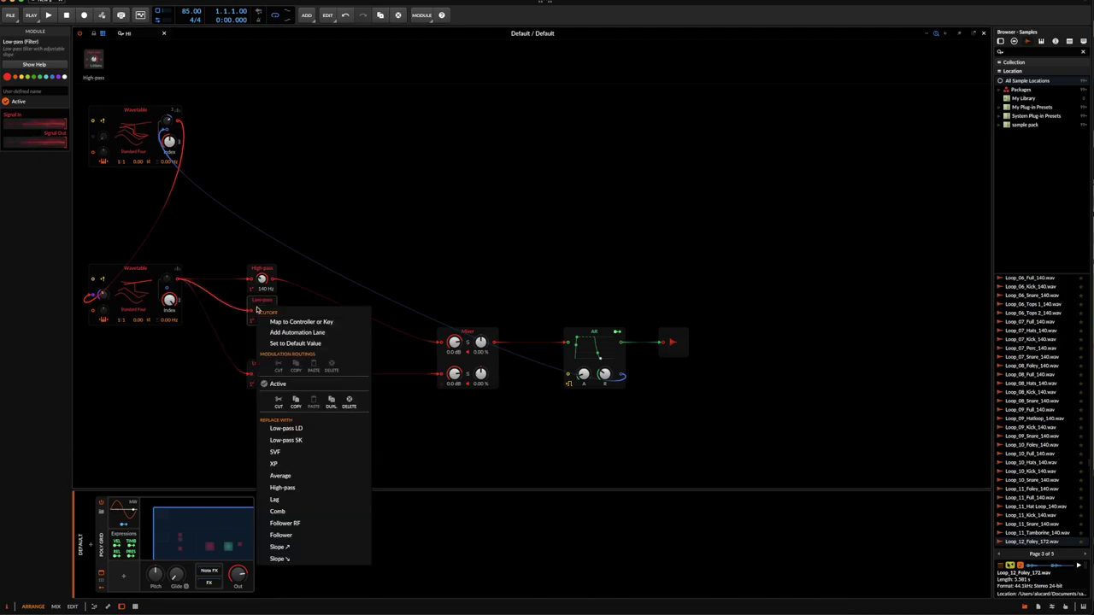
left_click(292, 464)
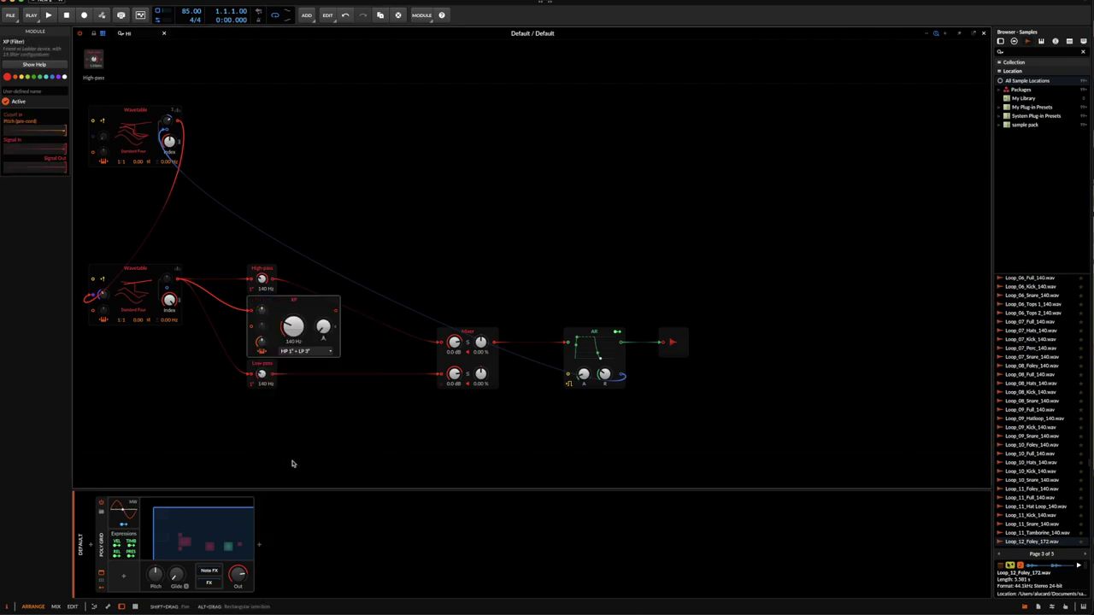
left_click(295, 351)
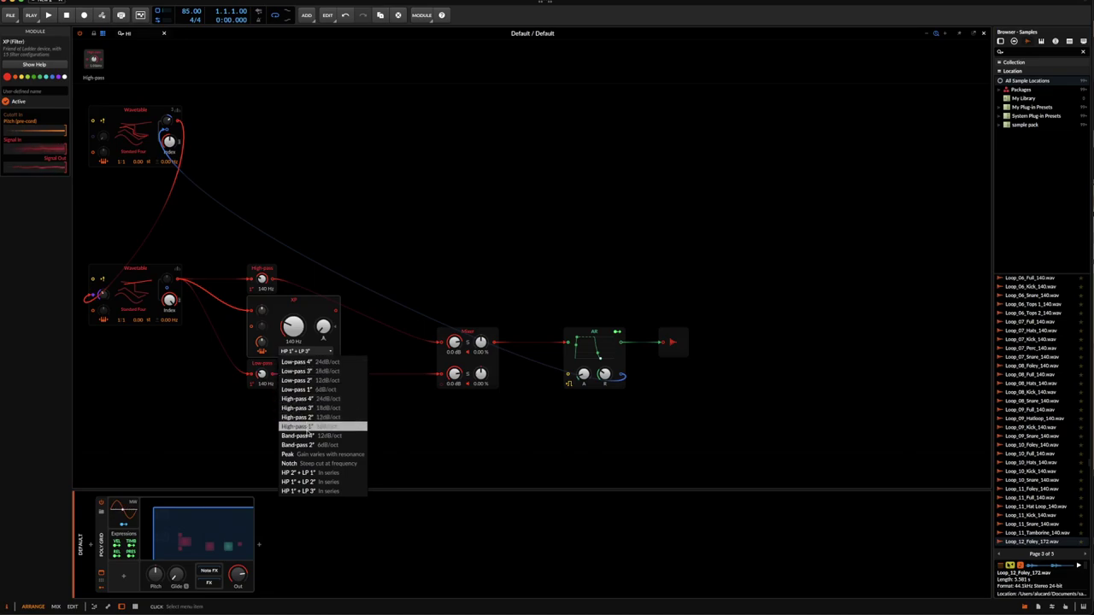
left_click(301, 436)
left_click_drag(293, 332, 261, 262)
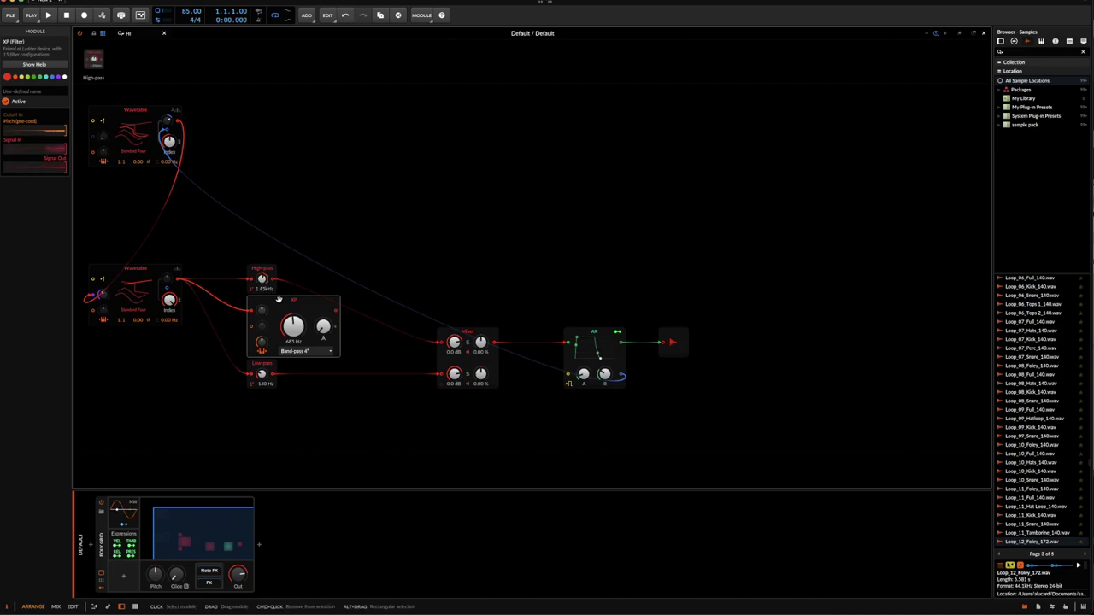
- Delete the XP filter, and undo the High-pass cutoff change and the duplicated middle branch
key("Delete")
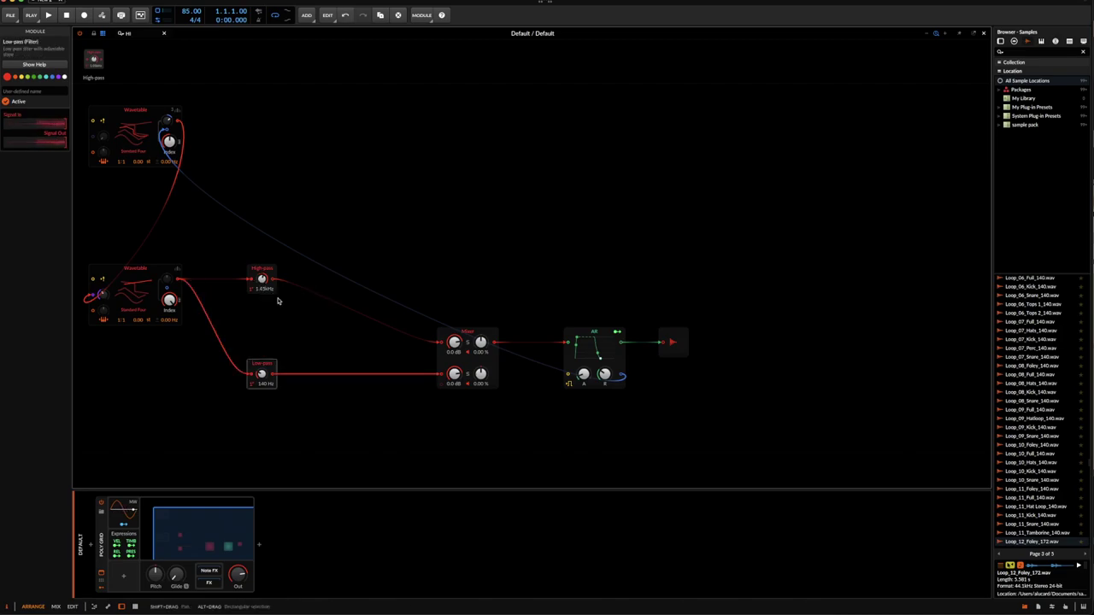
key("ctrl+z")
key("super+z")
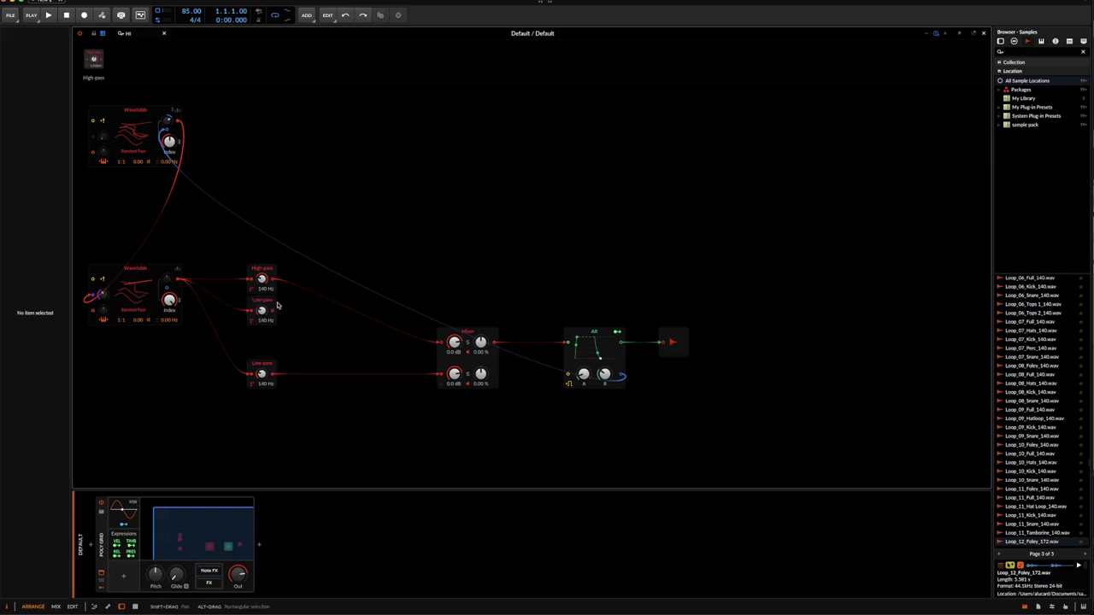
key("super+z")
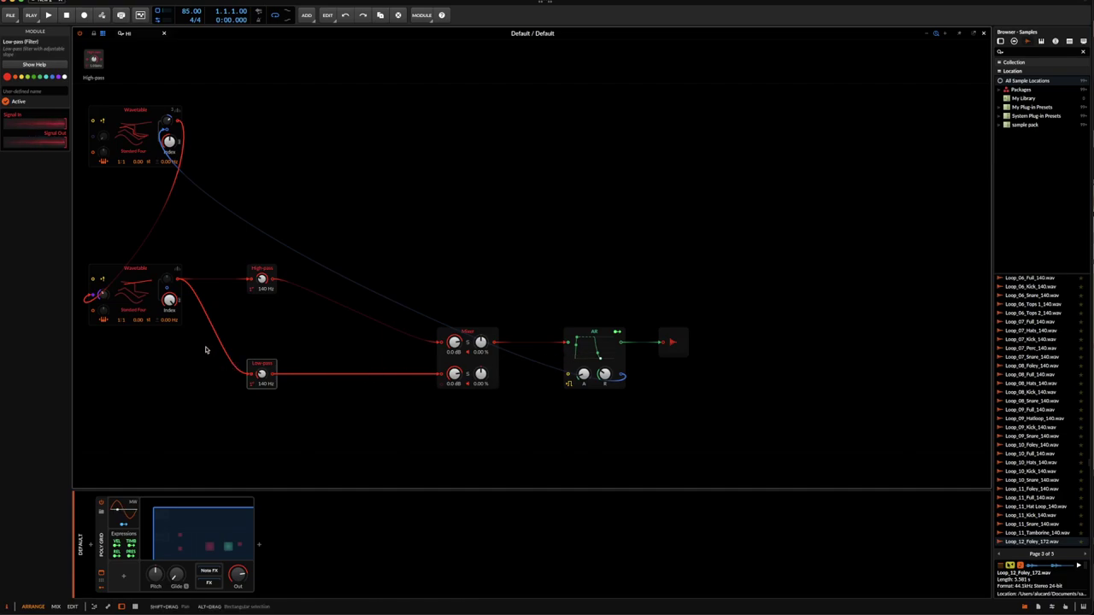
- Move the High-pass closer to the lower Wavetable and the modulating Wavetable farther above it
left_click_drag(265, 283, 233, 282)
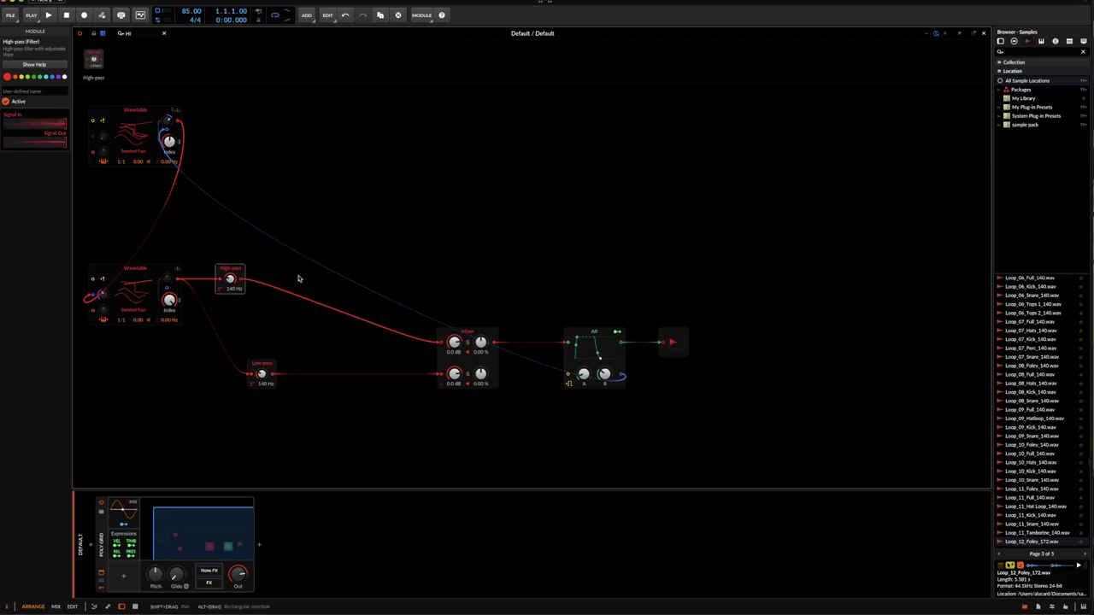
left_click_drag(122, 107, 122, 76)
left_click(217, 283)
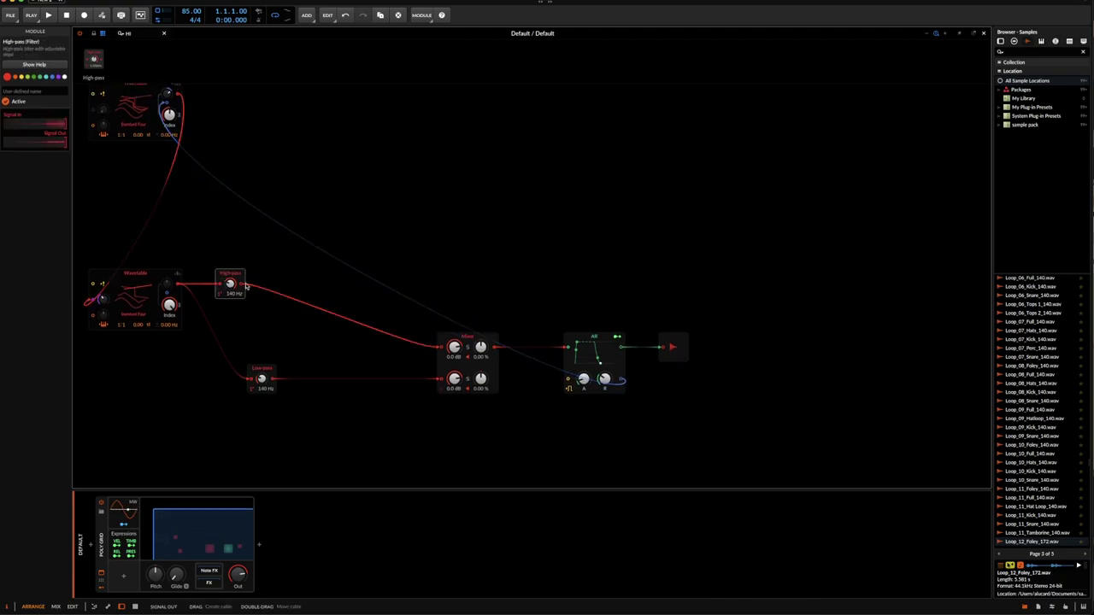
- Solo the first Mixer channel and insert a Chebyshev shaper after the High-pass, with its value reset to 1.00
left_click_drag(138, 34, 6, 37)
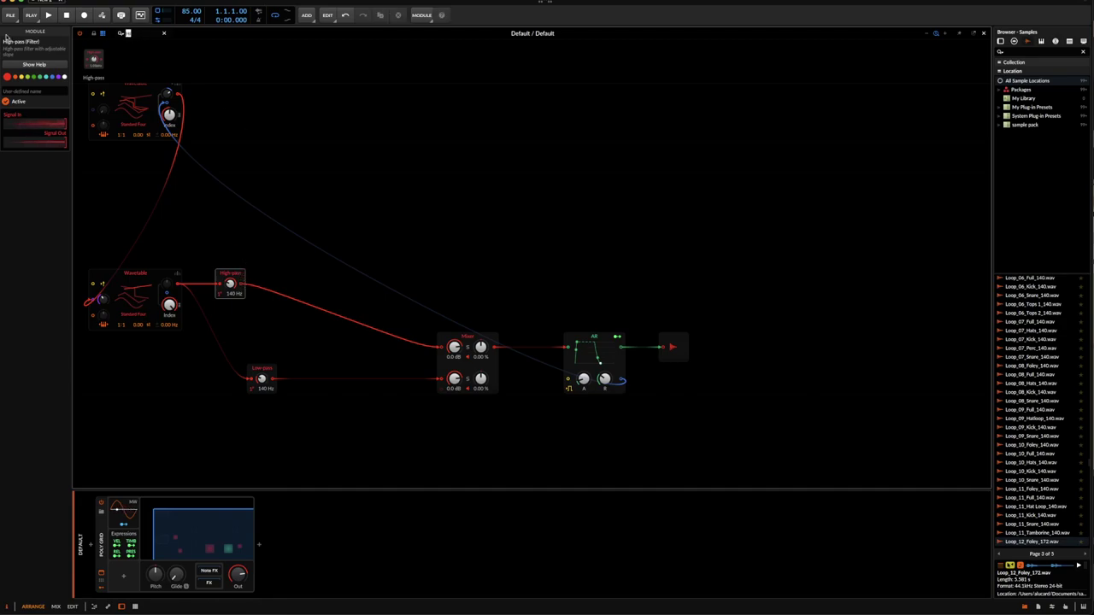
type("SHAPER")
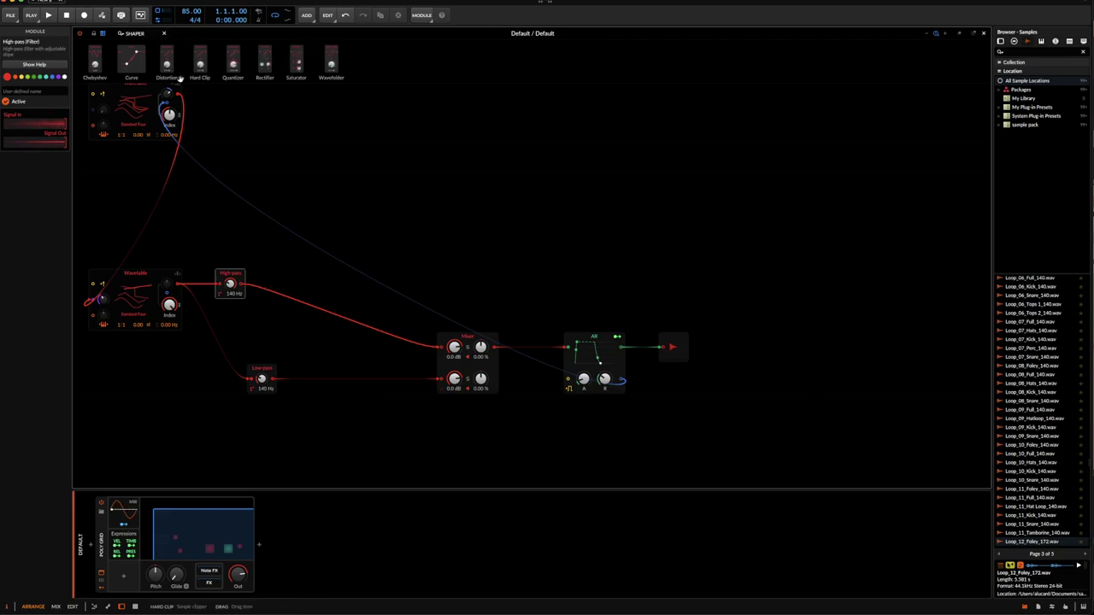
left_click(467, 347)
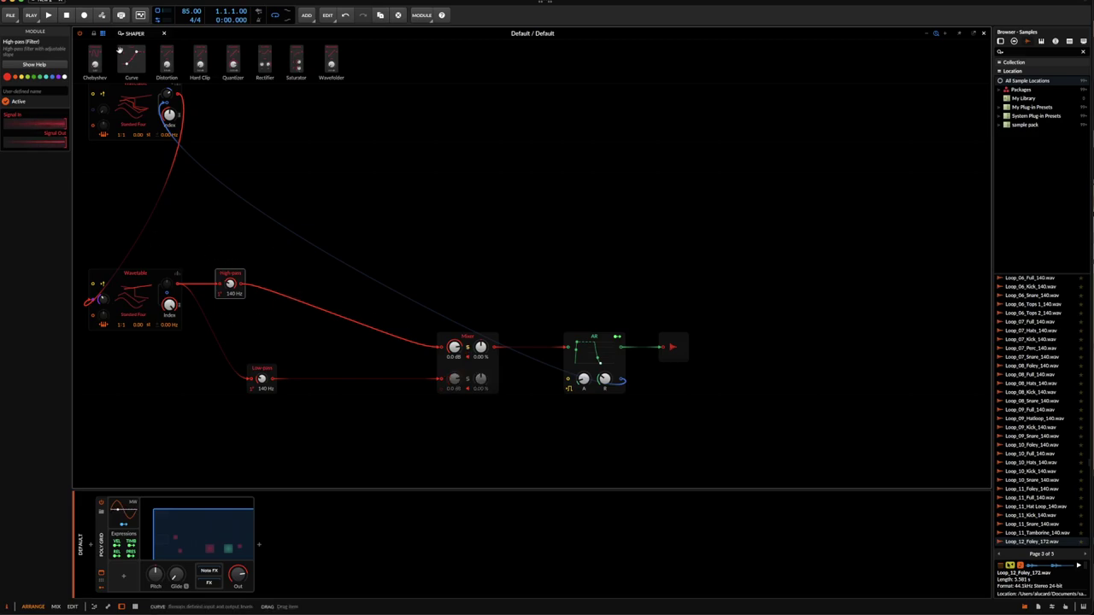
left_click_drag(97, 53, 261, 309)
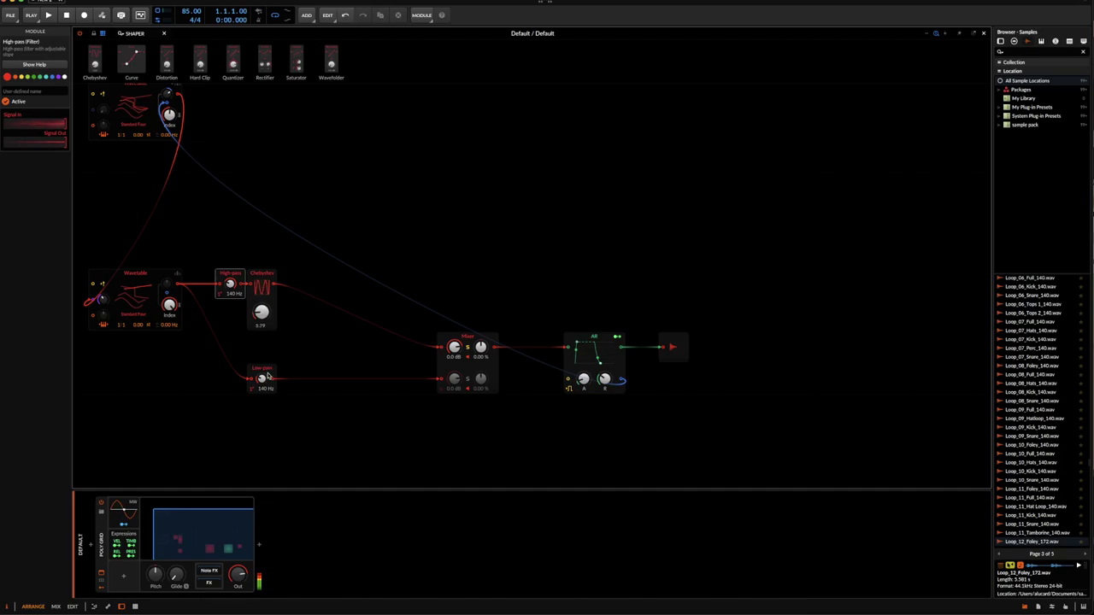
double_click(266, 319)
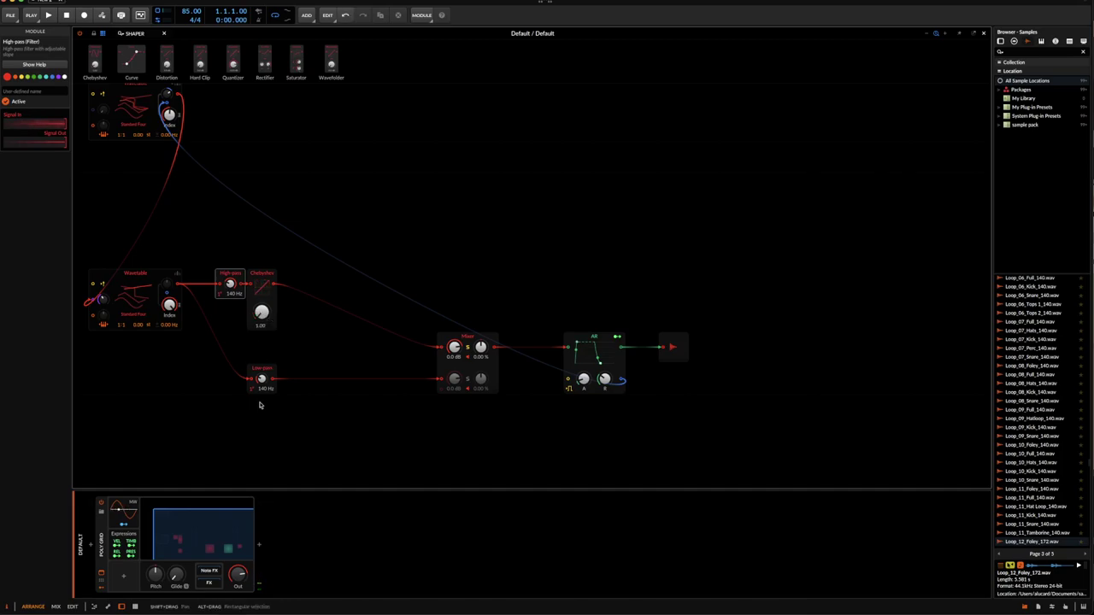
- Add an S/H LFO module from the Random category in the empty area above the filter chains
right_click(381, 135)
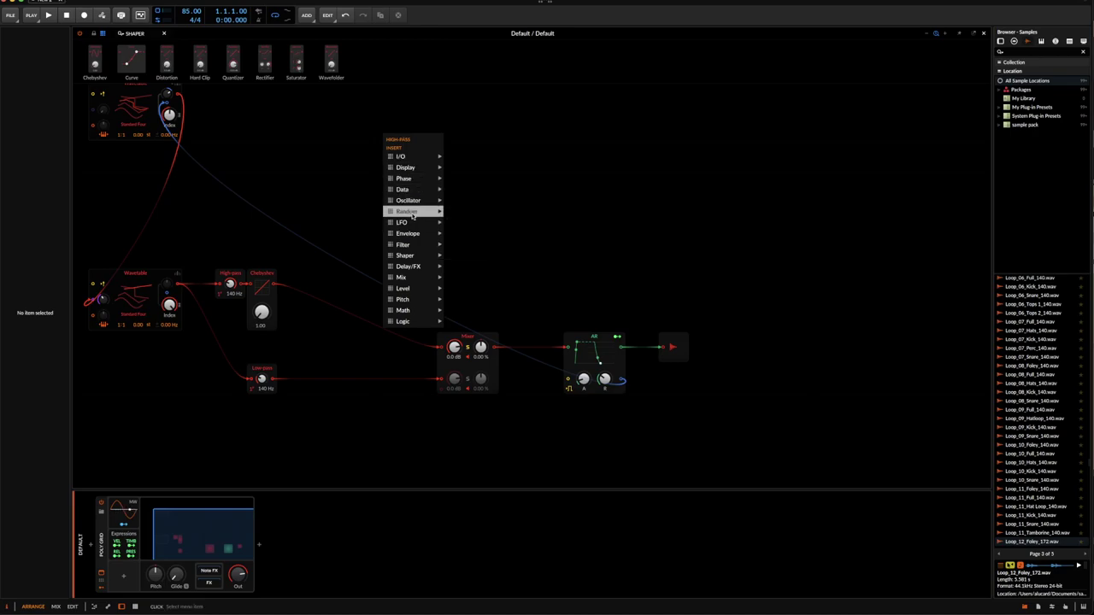
mouse_move(414, 214)
left_click(472, 230)
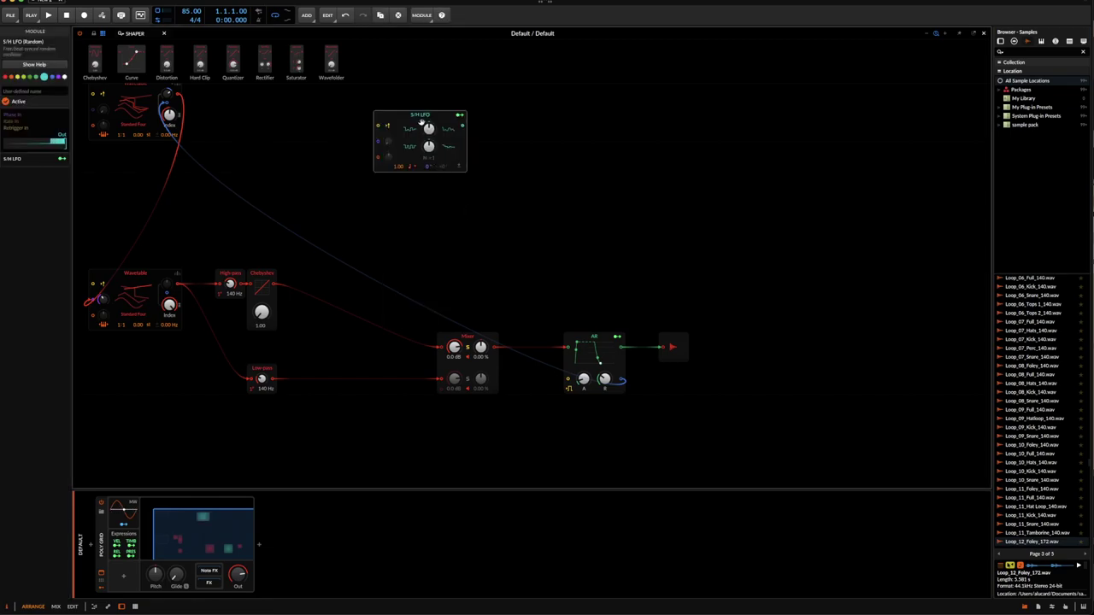
left_click_drag(428, 159, 365, 159)
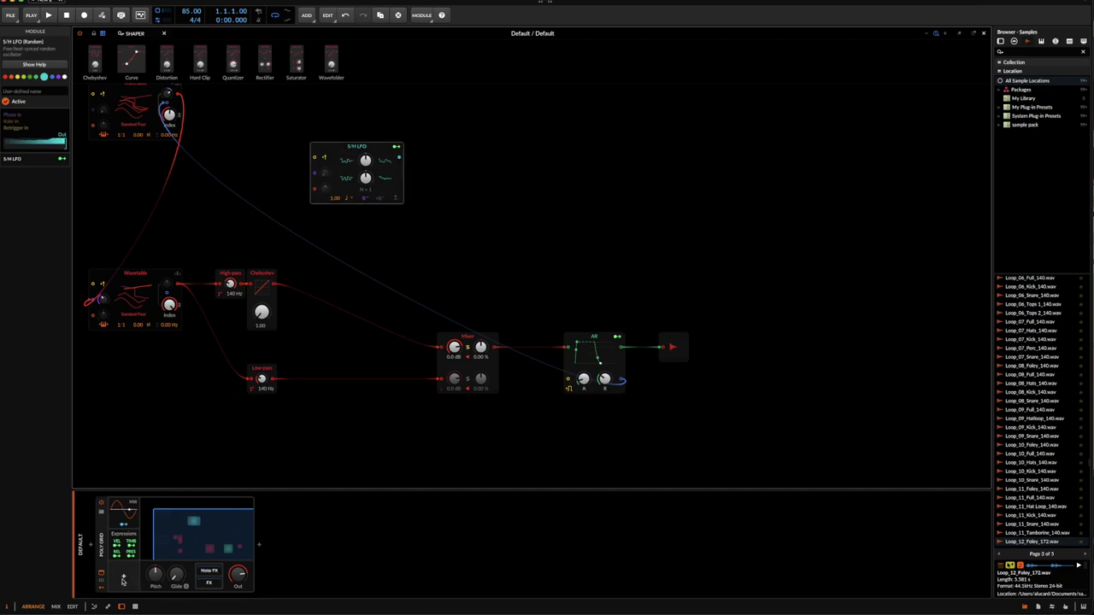
- Add a Random modulator to the Poly Grid device
left_click(123, 580)
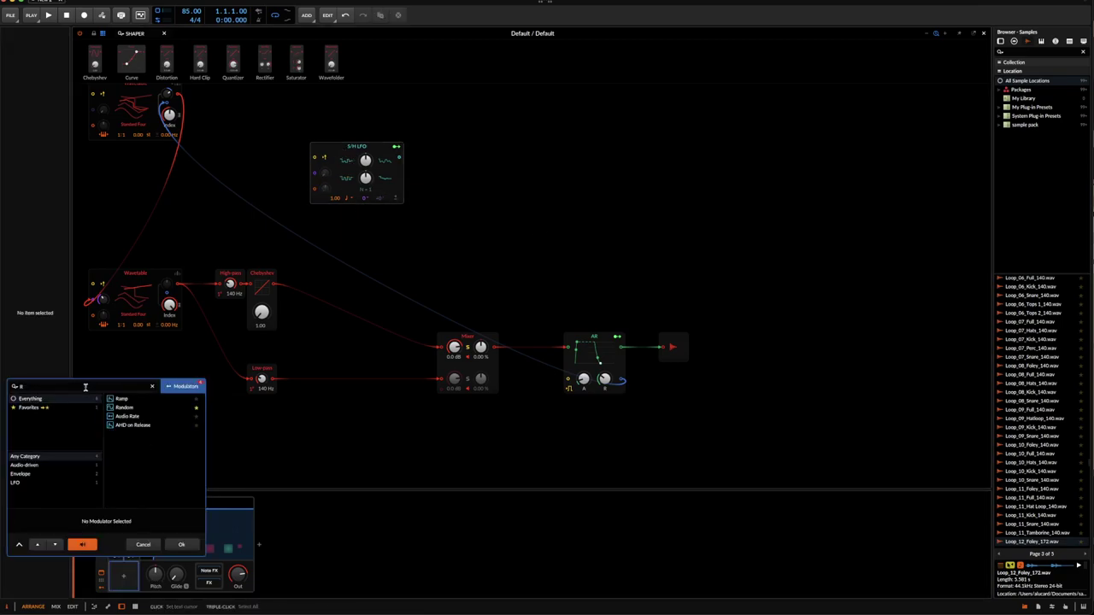
left_click(128, 407)
left_click(186, 546)
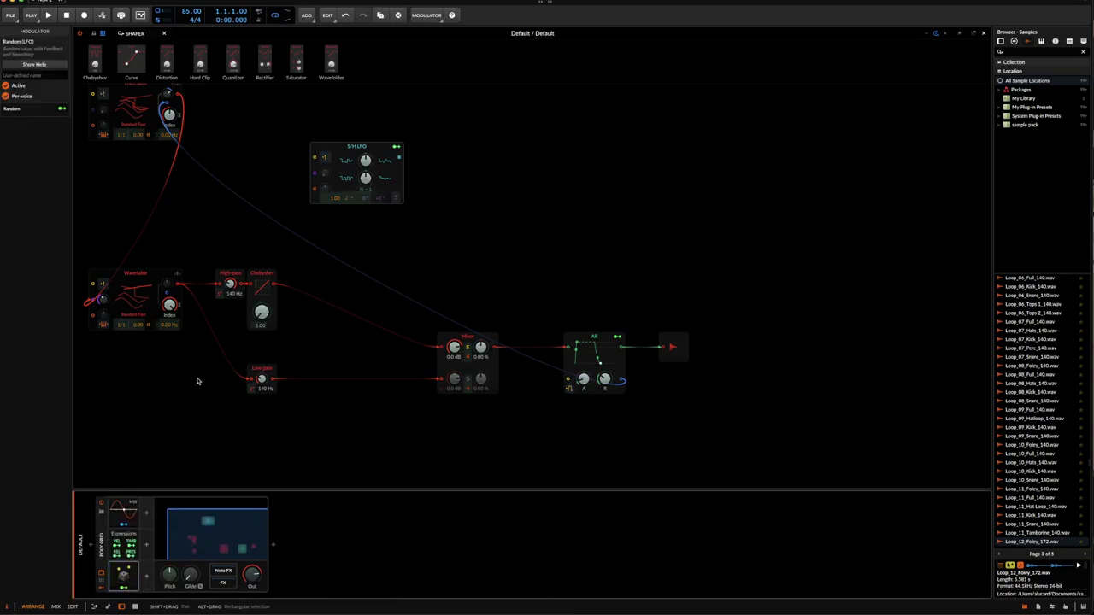
- Map the S/H LFO to the Chebyshev value with a modulation amount of +4.185, and move the LFO above the Mixer
left_click(385, 162)
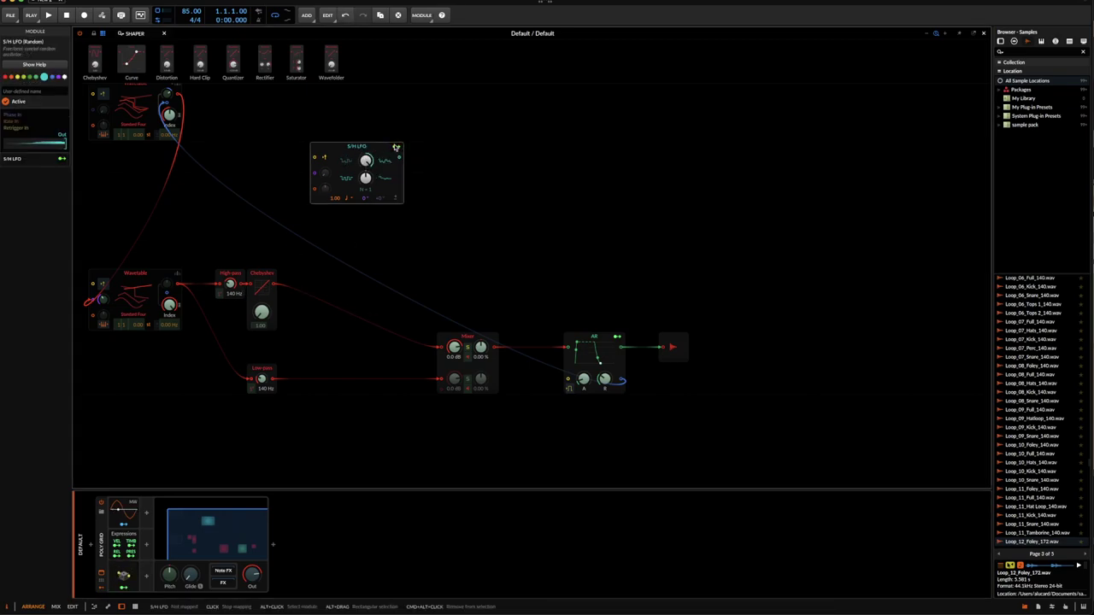
left_click_drag(352, 158, 262, 288)
left_click(334, 198)
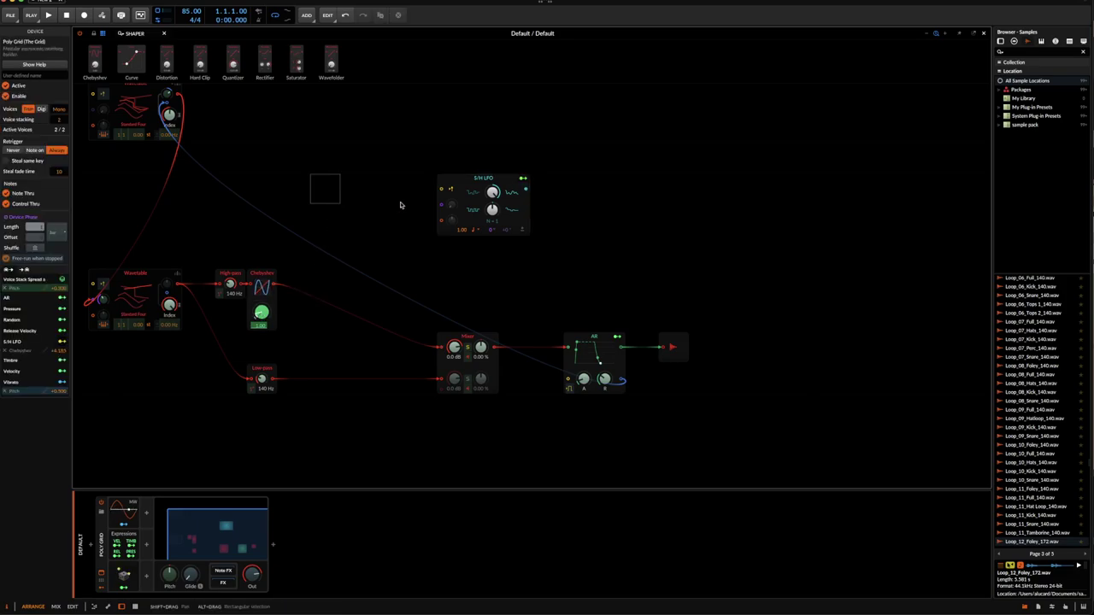
left_click(554, 219)
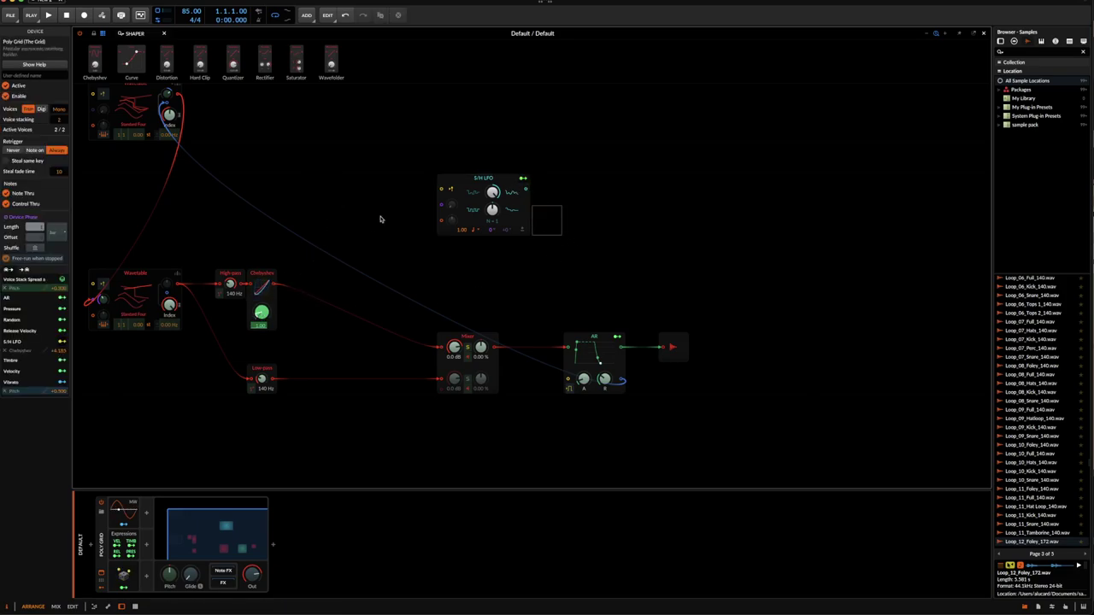
left_click(462, 179)
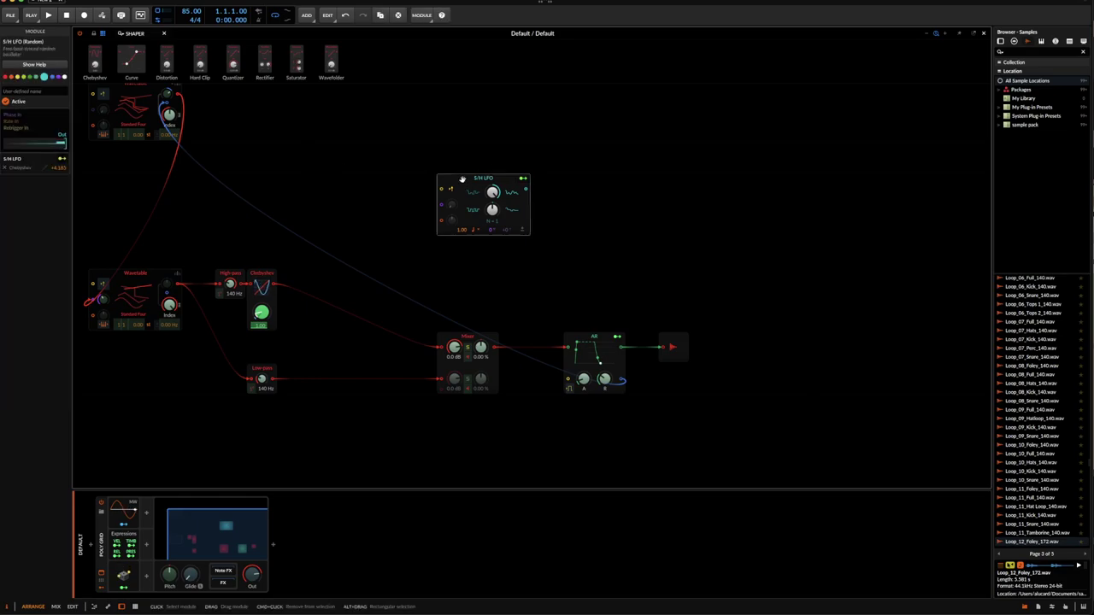
left_click_drag(461, 179, 461, 148)
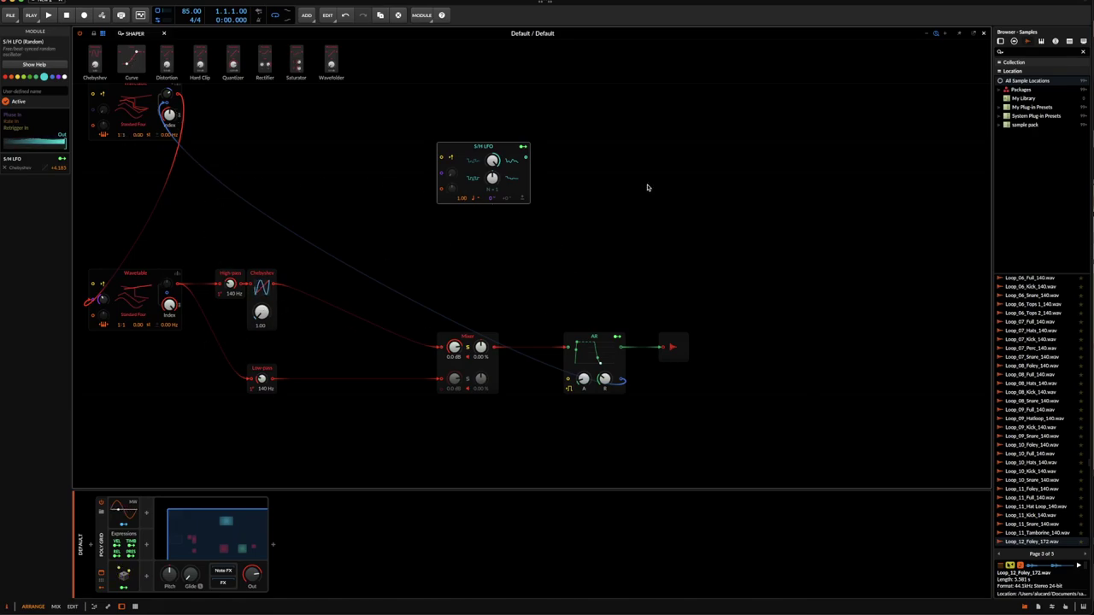
- Move the Mixer, AR envelope and output together farther from the filters to make room in the chains
left_click_drag(467, 275, 725, 369)
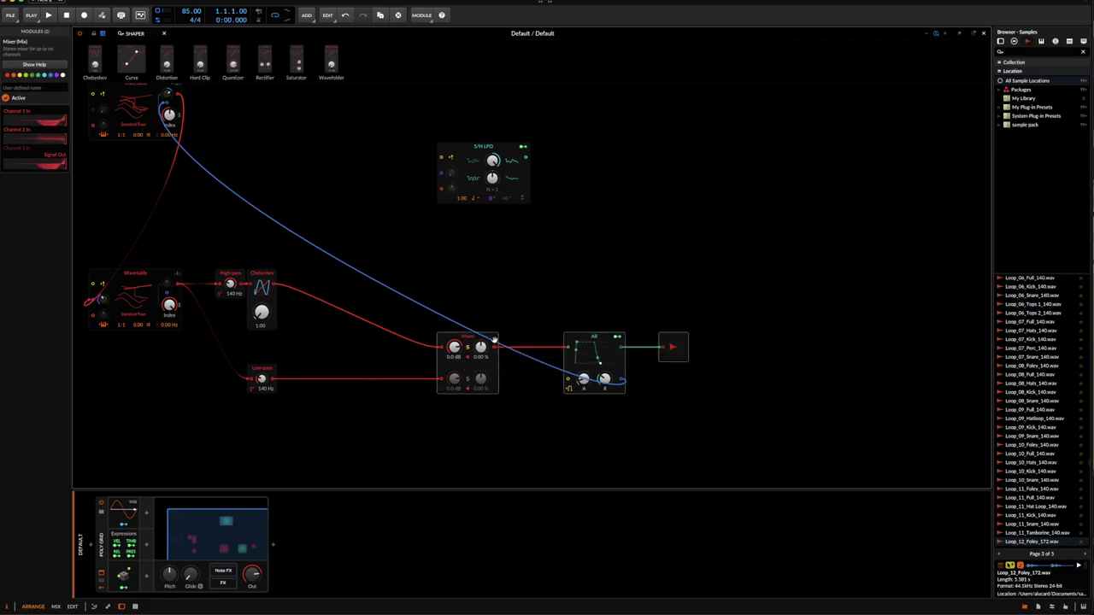
left_click_drag(494, 340, 742, 333)
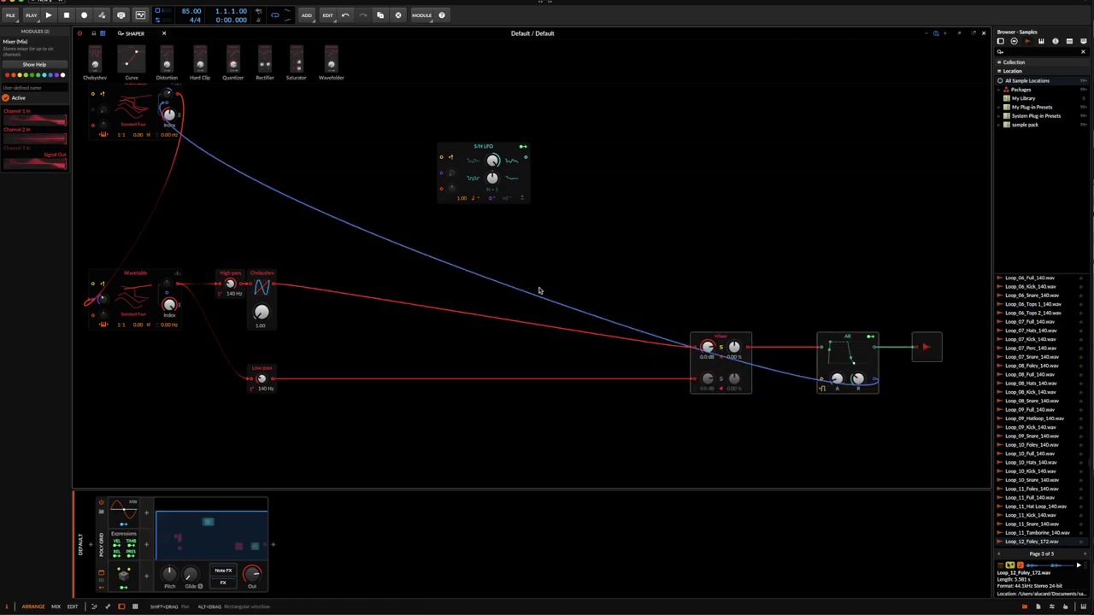
left_click(460, 151)
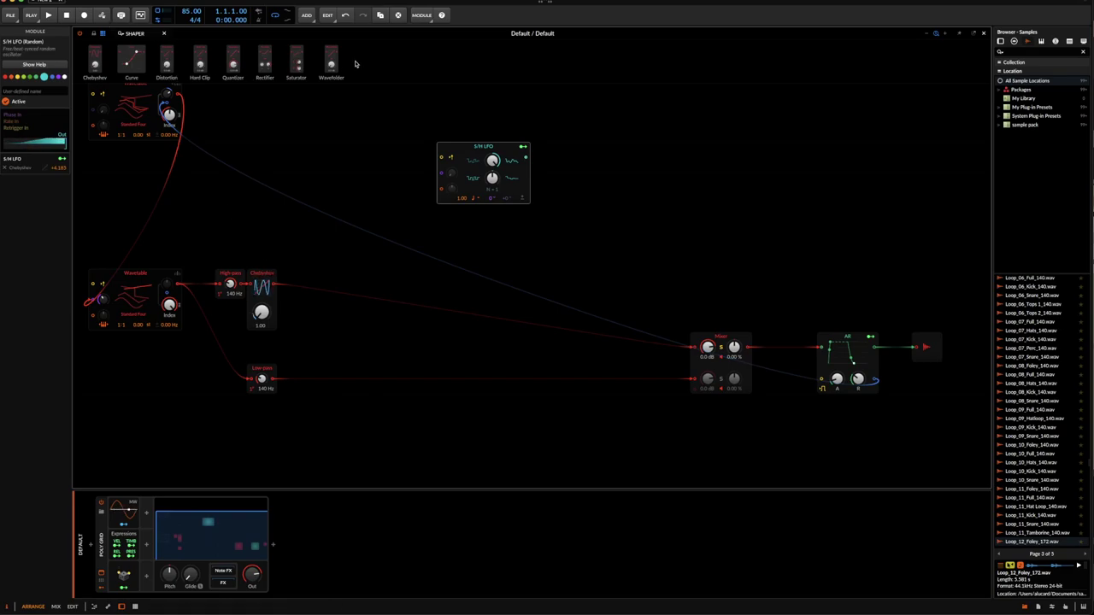
- Find the filter modules and insert a Low-pass SK between the Chebyshev and the first Mixer channel
left_click_drag(150, 34, 22, 38)
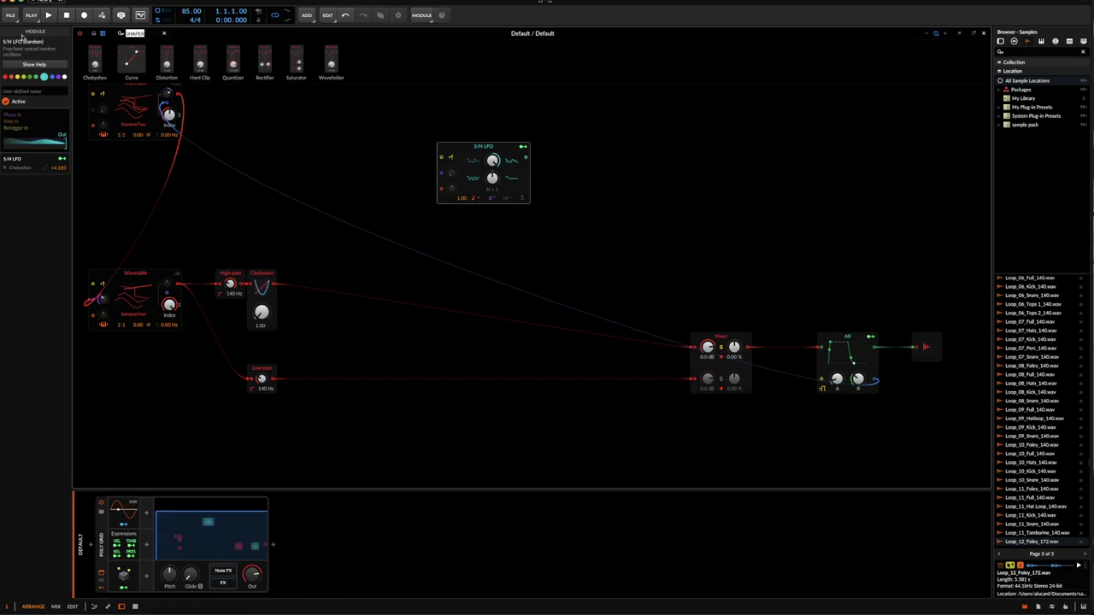
key("BackSpace")
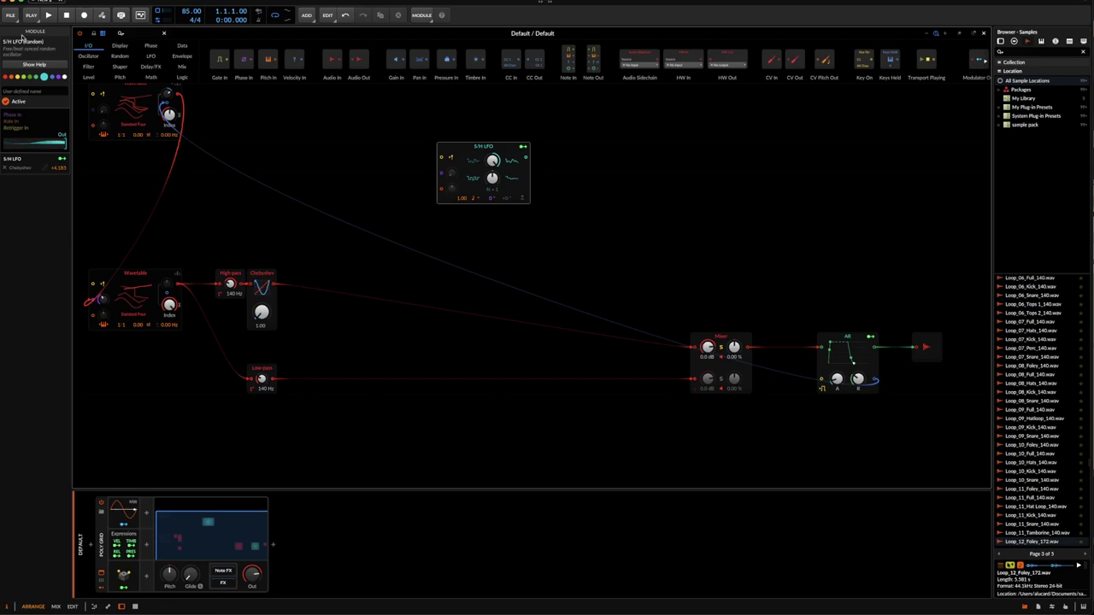
type("Fi")
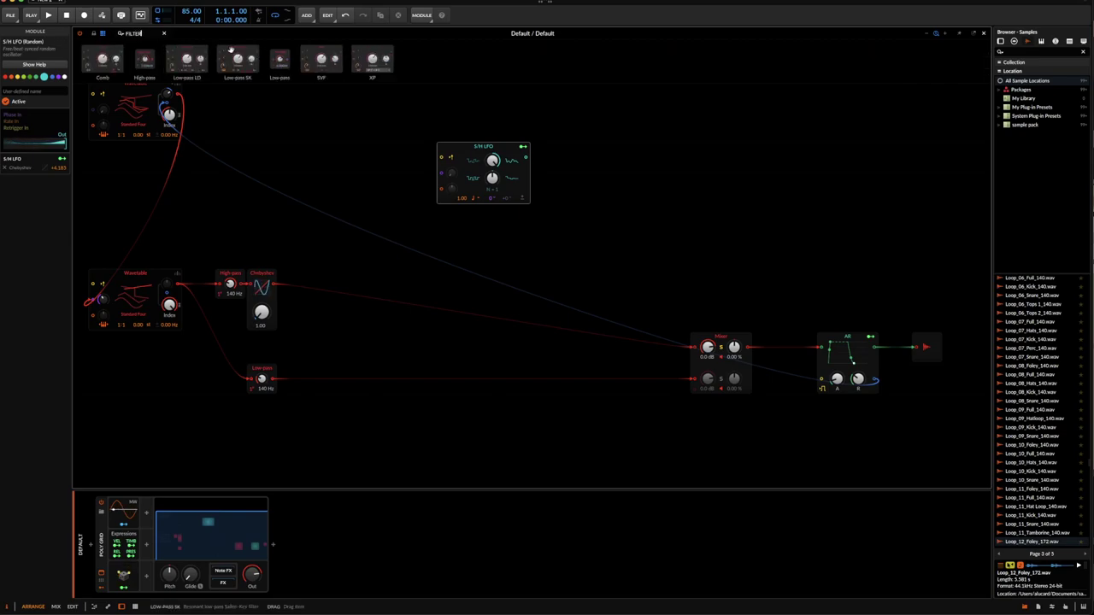
left_click_drag(235, 52, 275, 284)
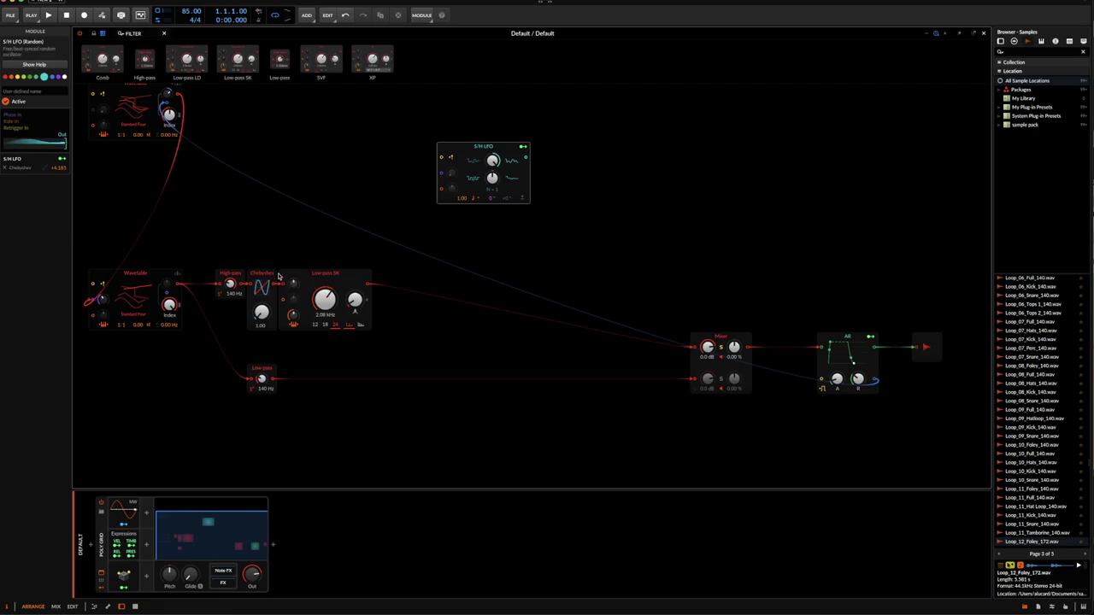
- Replace the Low-pass SK after the Chebyshev with an XP filter
left_click(348, 276)
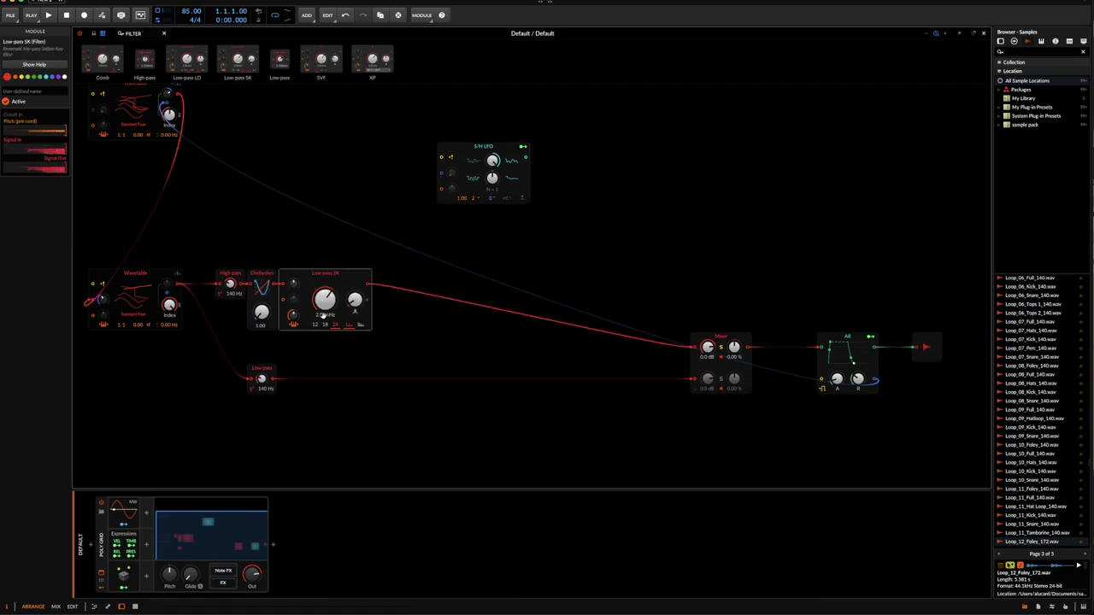
right_click(324, 285)
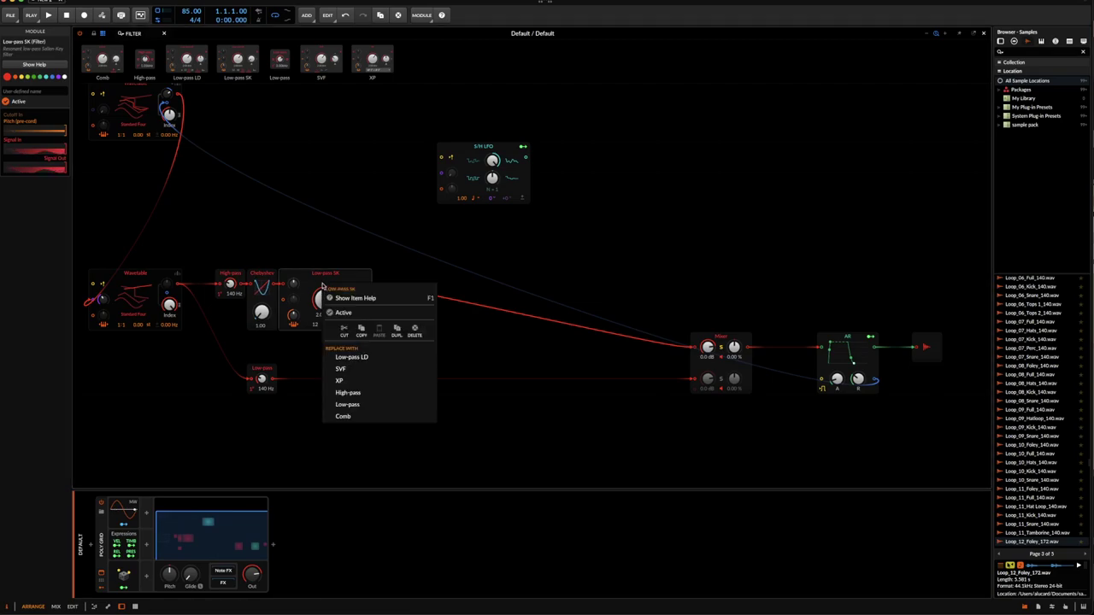
left_click(346, 381)
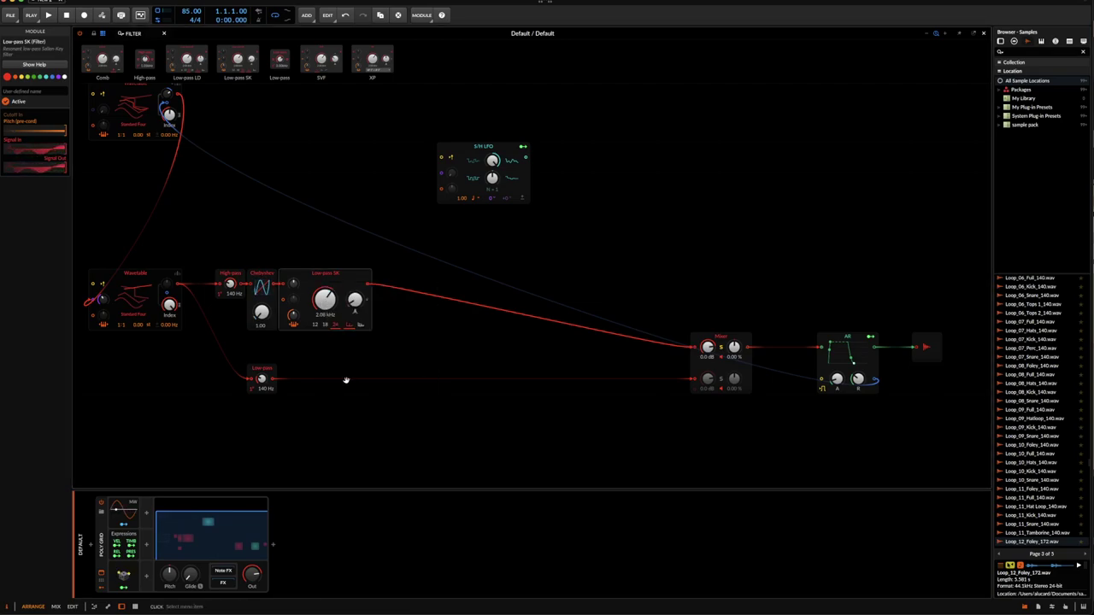
- Switch the XP filter after the Chebyshev to Notch mode and set its cutoff to 84.8 Hz
left_click(341, 325)
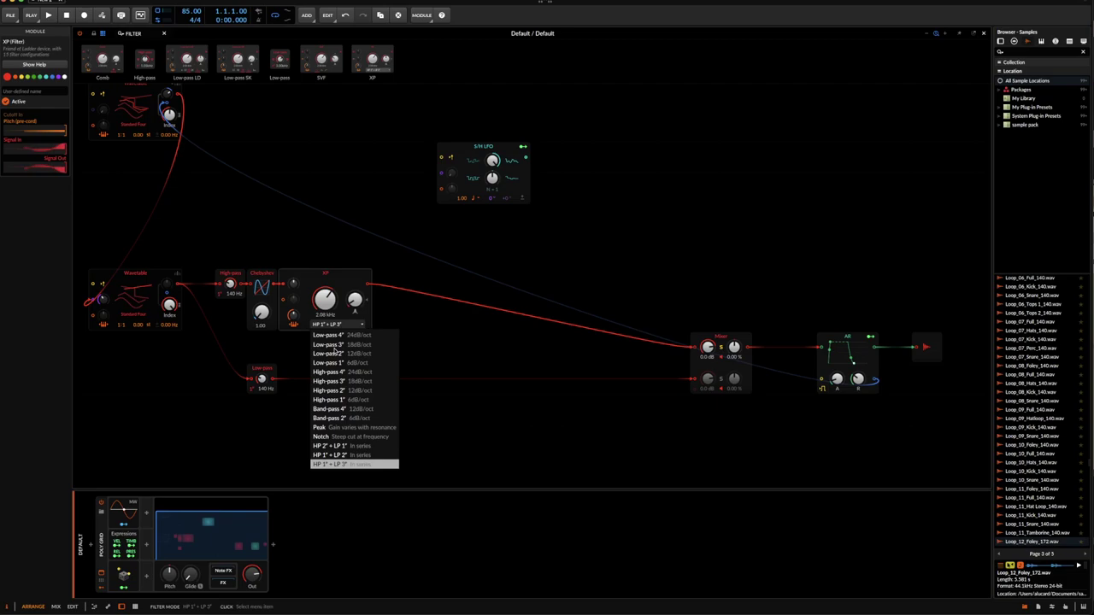
left_click(340, 438)
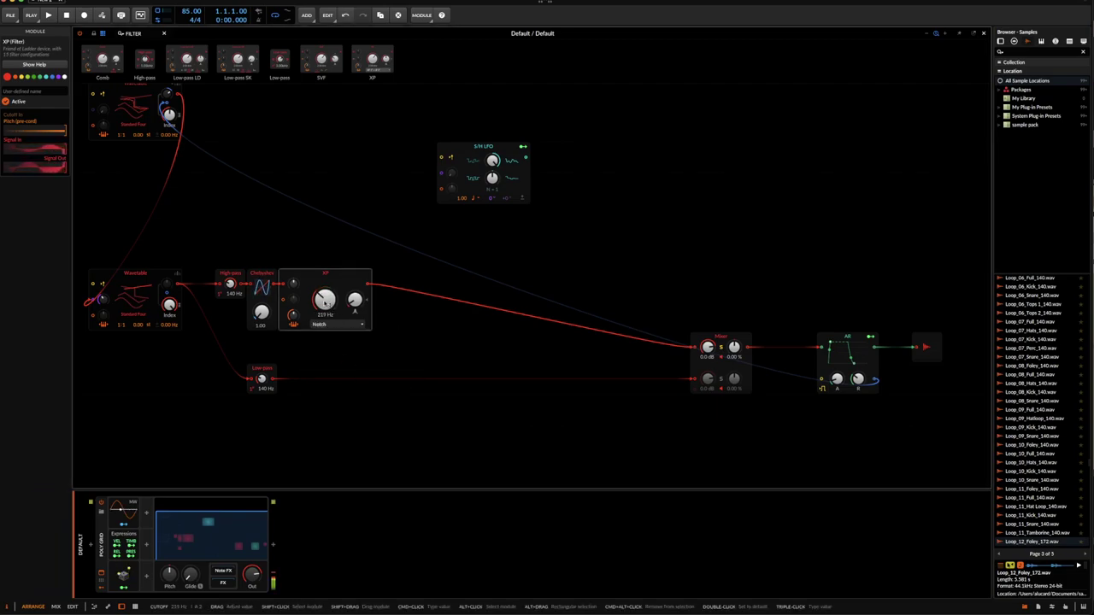
mouse_move(325, 301)
left_mouse_down()
mouse_move(324, 272)
mouse_move(324, 309)
left_mouse_up()
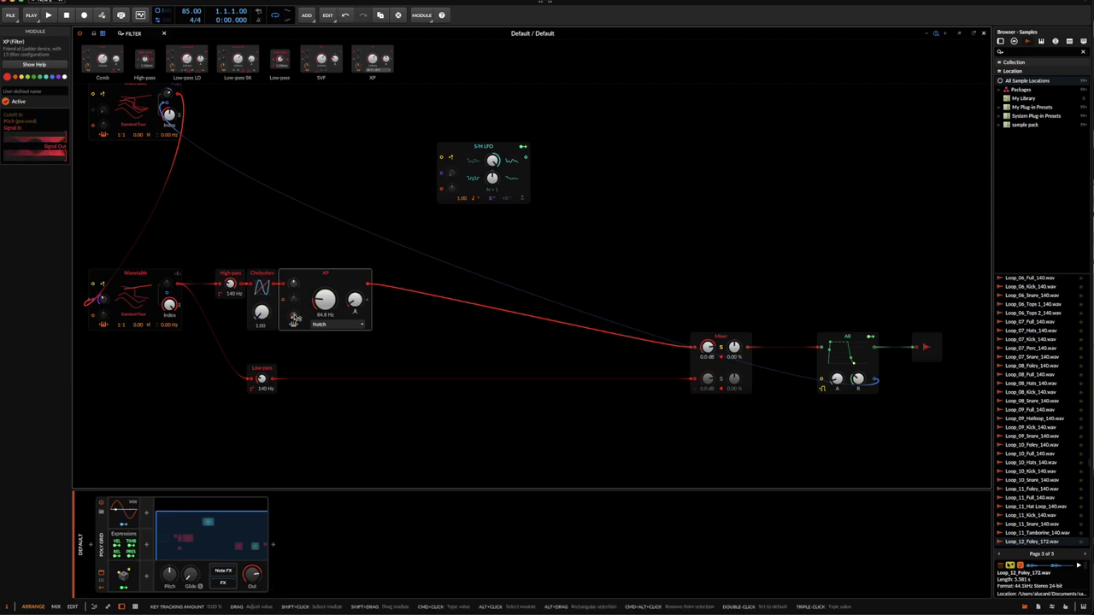
- Duplicate the S/H LFO and map the copy to the XP filter's cutoff with an amount of +40.00
left_click(502, 149)
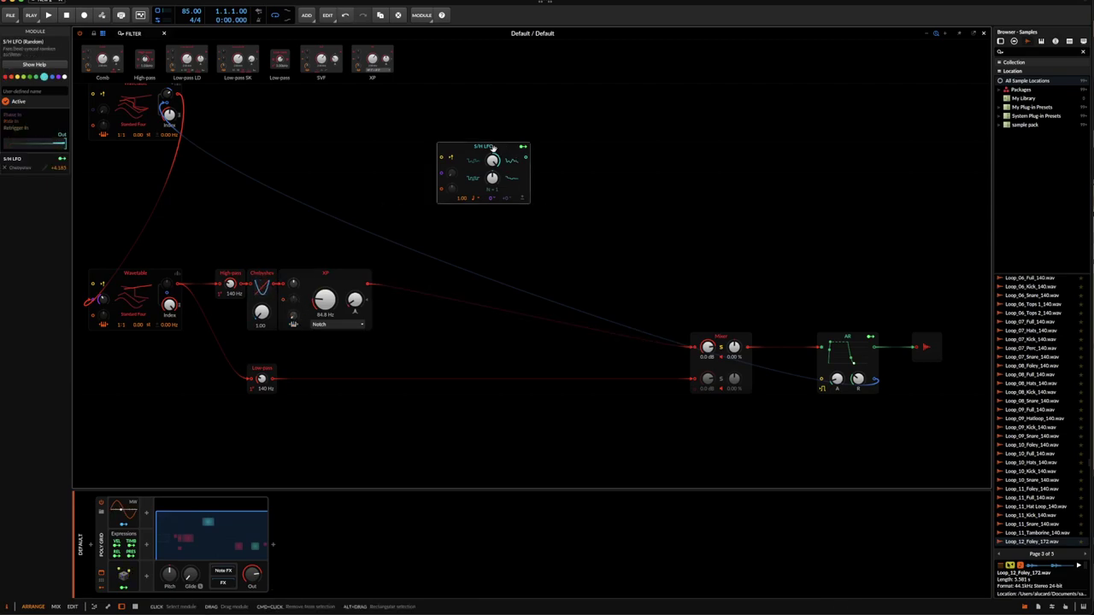
key("ctrl+d")
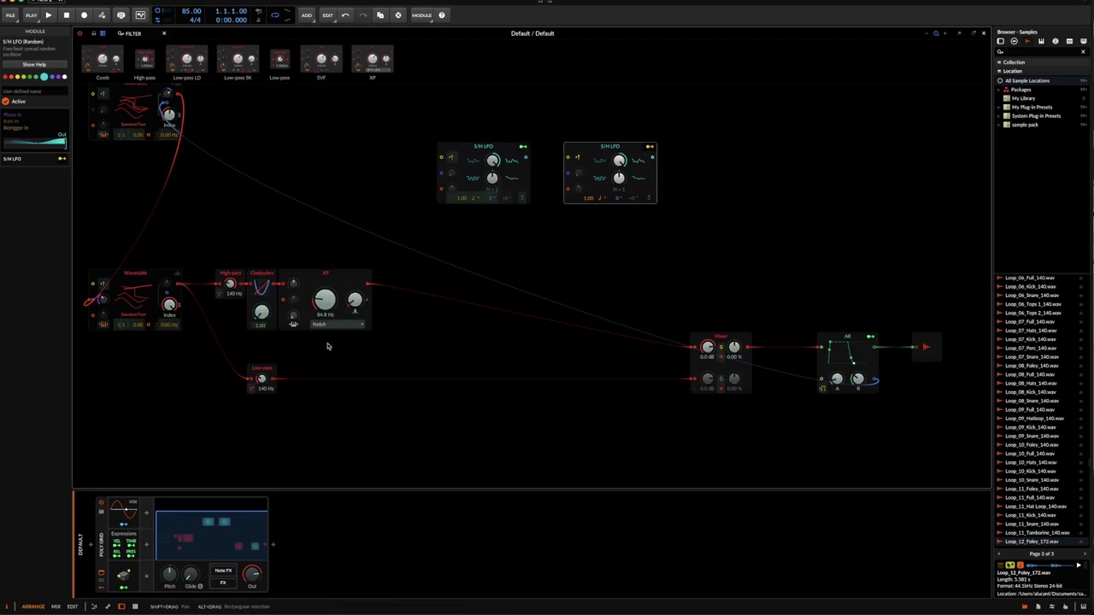
left_click_drag(325, 310, 325, 276)
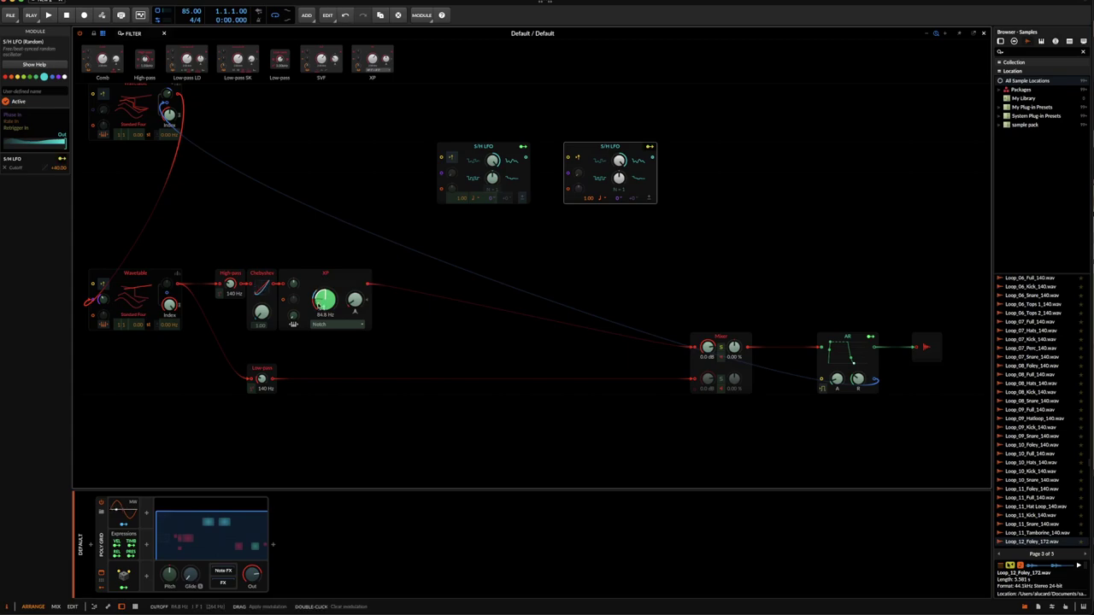
- Map the original S/H LFO to the XP filter's resonance with an amount of +0.238
left_click(507, 152)
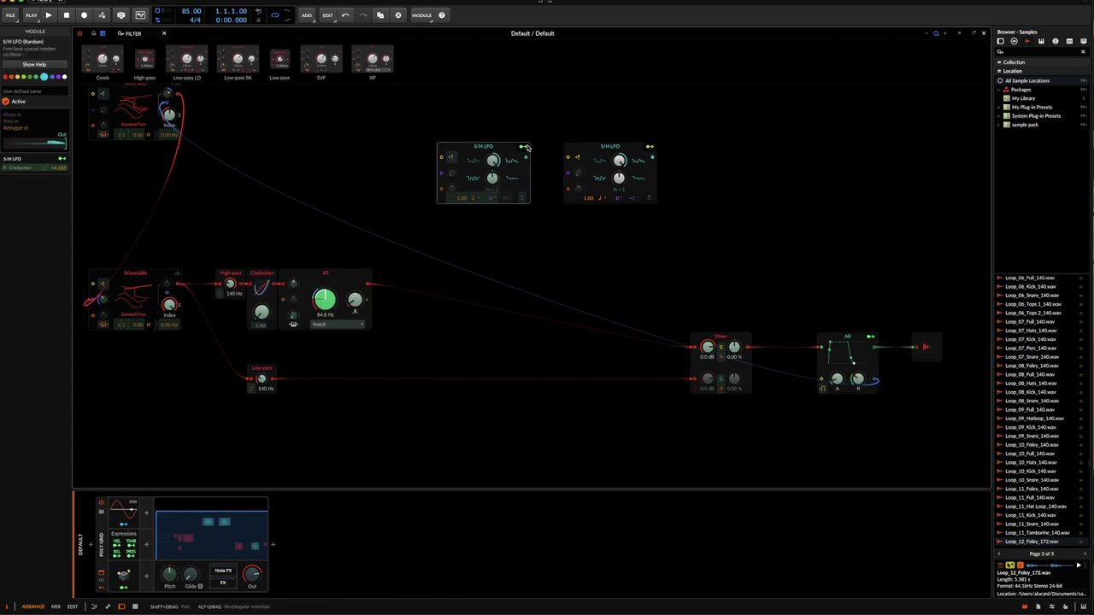
left_click(523, 147)
left_click_drag(354, 301, 354, 299)
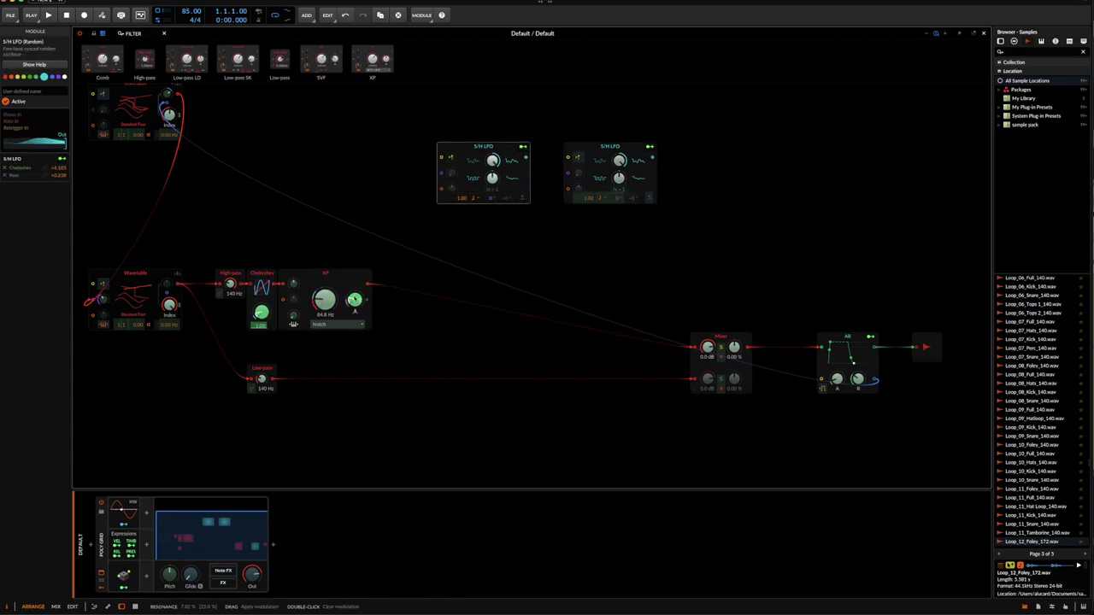
left_click(354, 298)
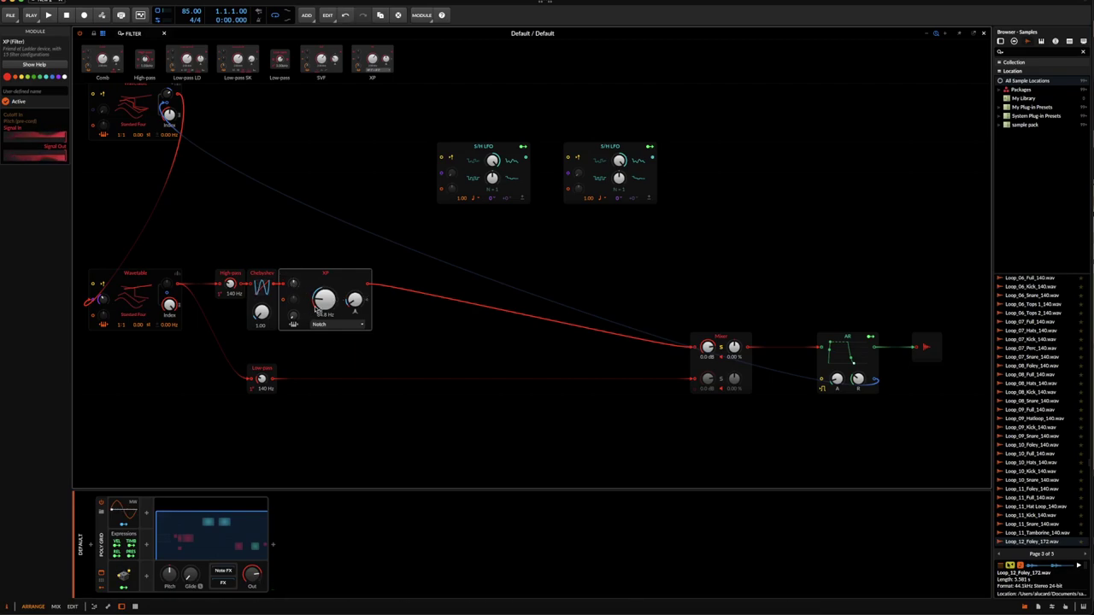
- Duplicate the Notch XP in series, connect the copy to the first Mixer channel, and set its cutoff to 3.05 kHz
mouse_move(320, 274)
left_mouse_down()
mouse_move(353, 273)
mouse_move(320, 274)
left_mouse_up()
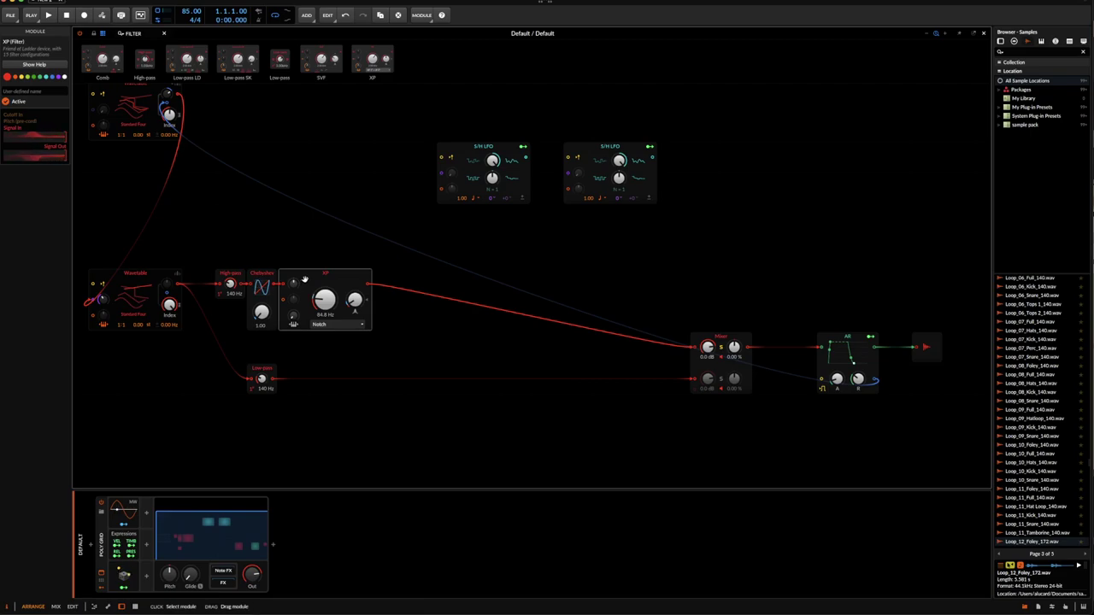
left_click_drag(304, 279, 424, 288)
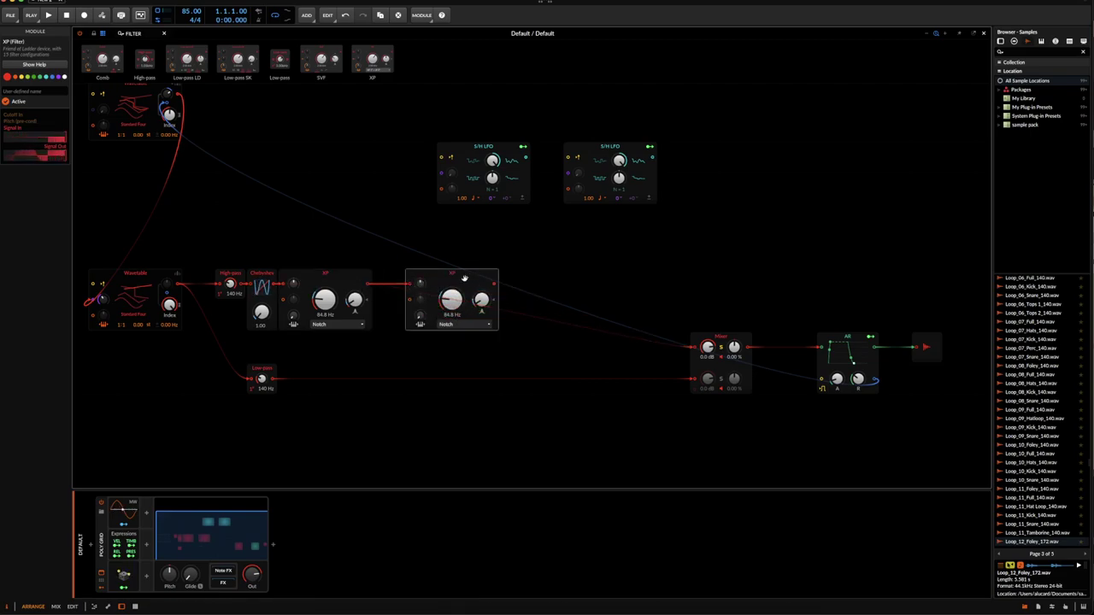
left_click_drag(494, 286, 697, 347)
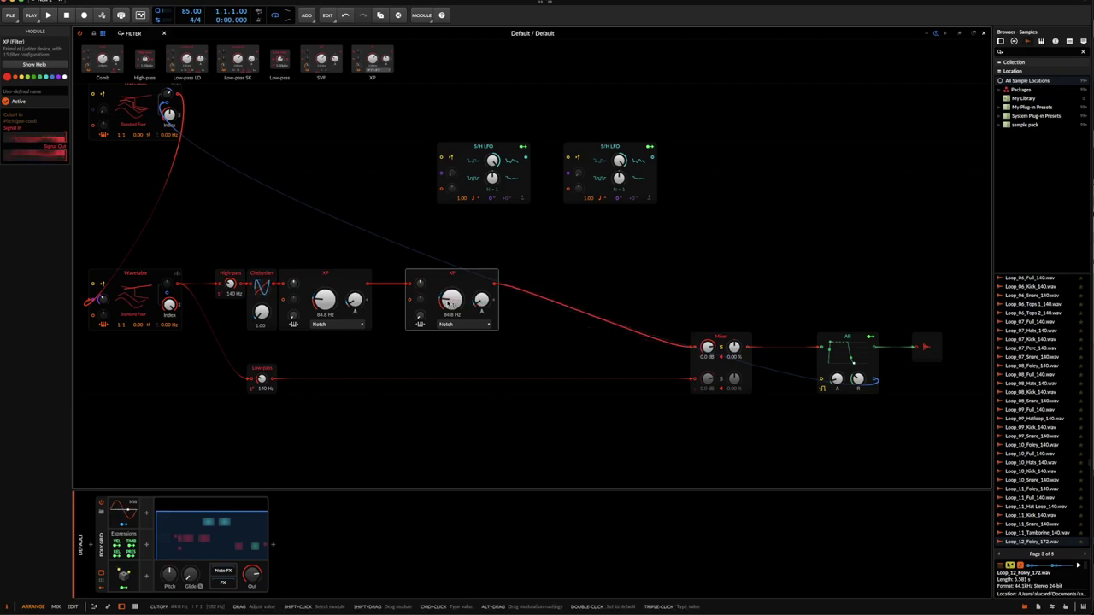
mouse_move(452, 299)
left_mouse_down()
mouse_move(452, 286)
mouse_move(452, 302)
left_mouse_up()
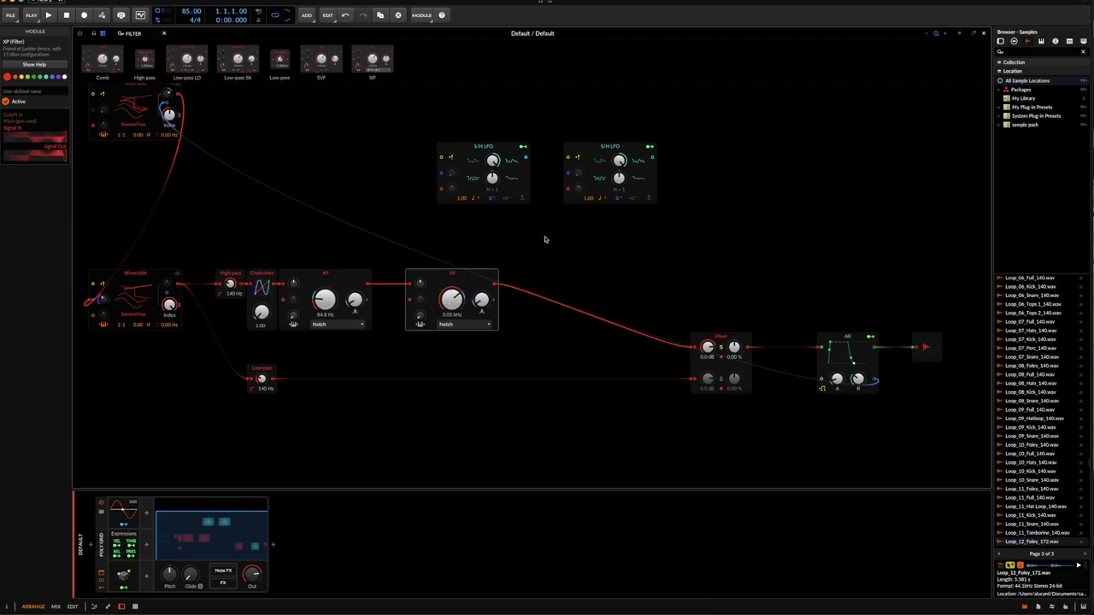
- Modulate the second XP's cutoff by -56.50 from the first S/H LFO and its resonance by -0.317 from the second
left_click(650, 146)
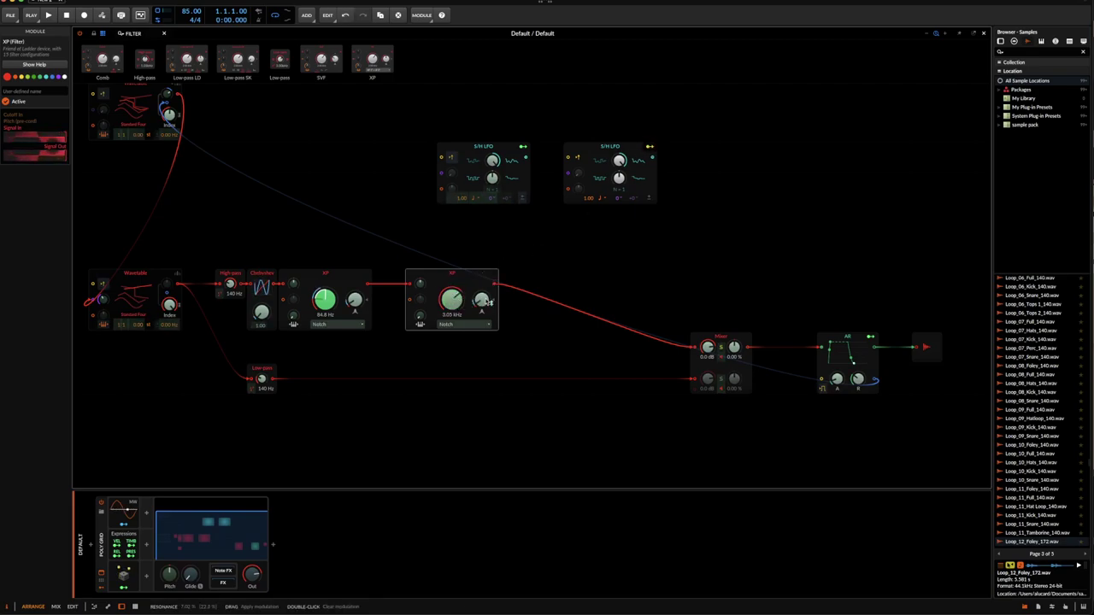
left_click(513, 166)
left_click(522, 147)
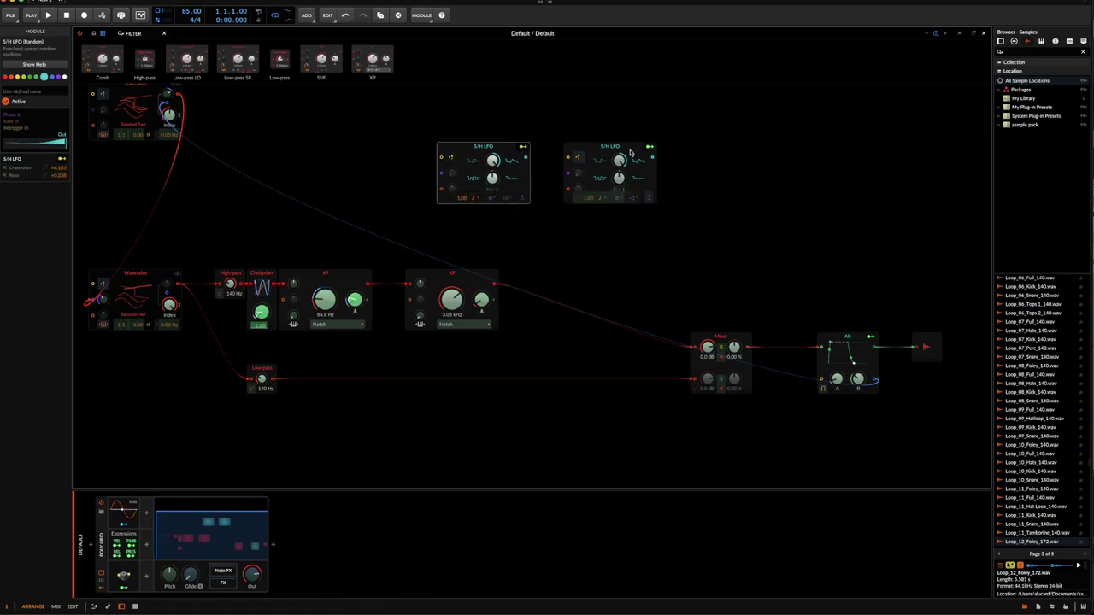
left_click(522, 147)
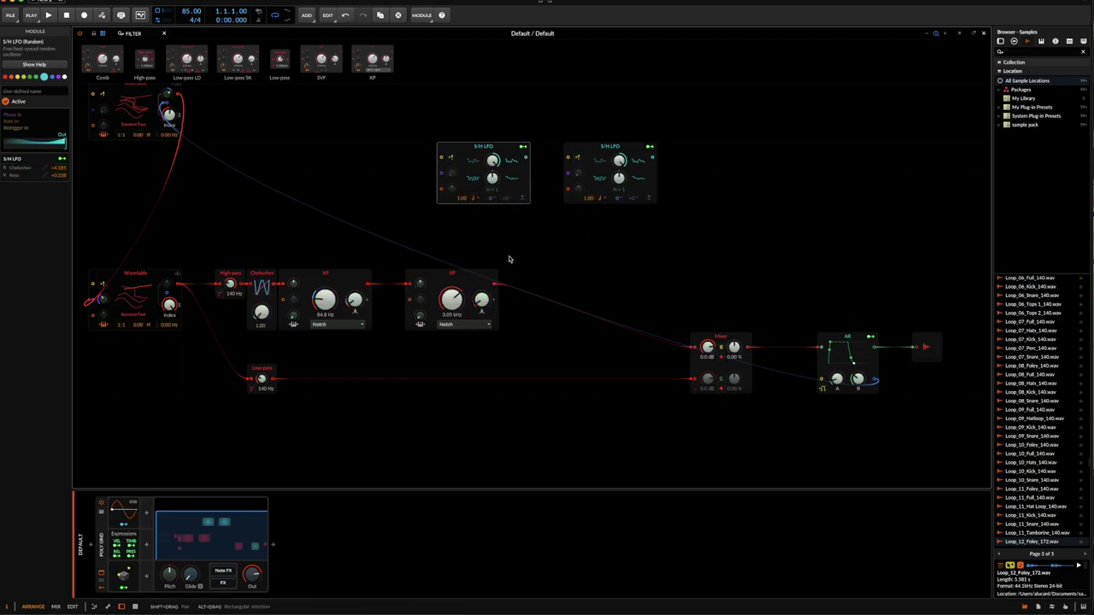
left_click(523, 147)
left_click_drag(456, 302, 457, 349)
left_click(522, 147)
left_click(650, 147)
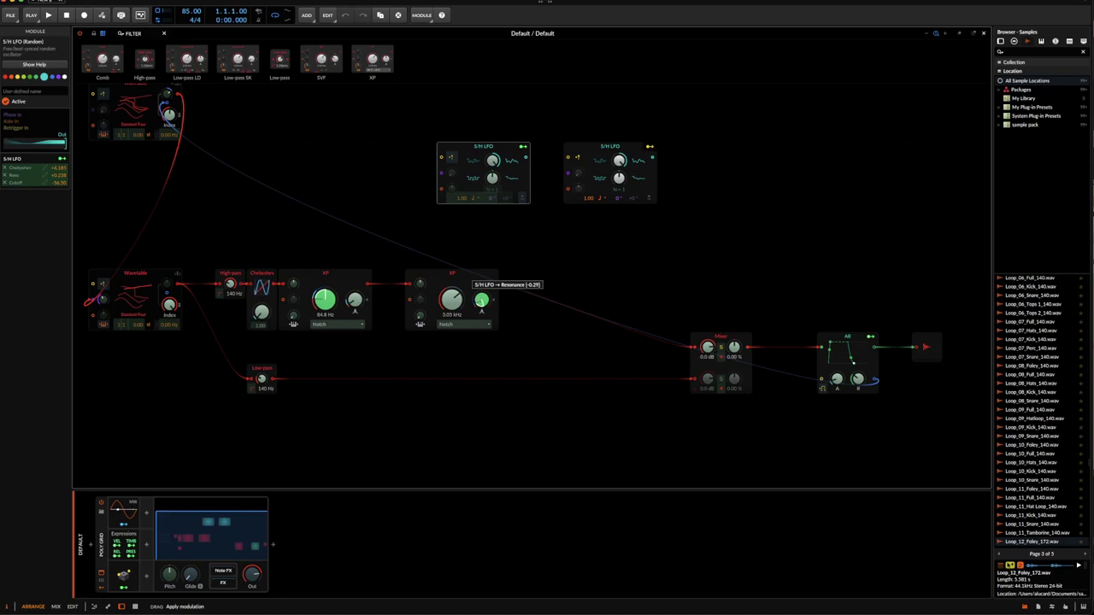
left_click(650, 147)
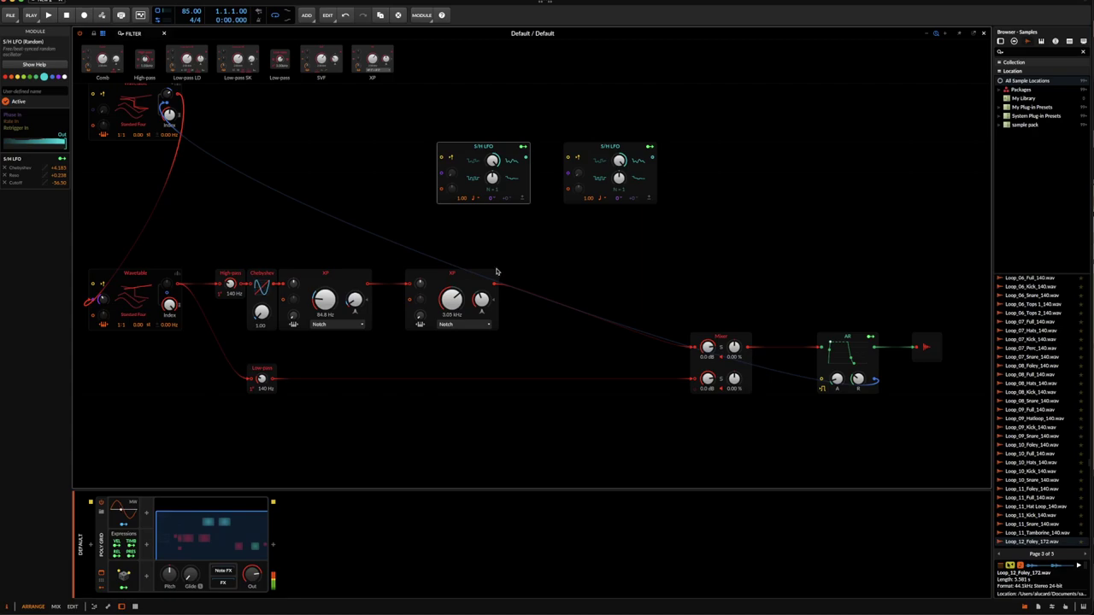
- Move the second XP filter directly against the first and insert a Saturator right after it
left_click(415, 276)
left_click_drag(408, 276, 376, 276)
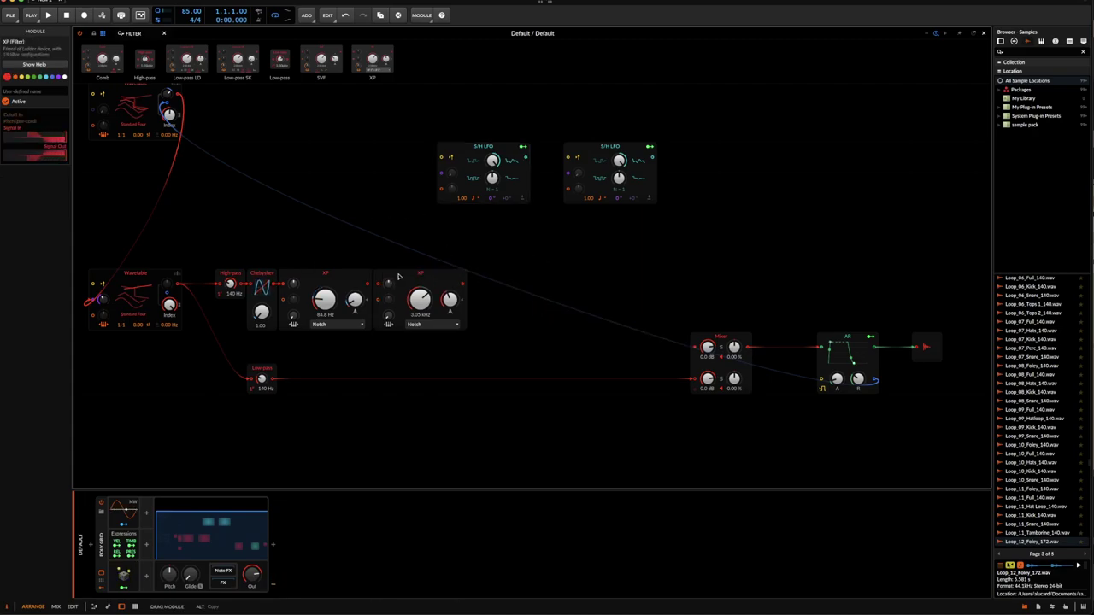
left_click(361, 212)
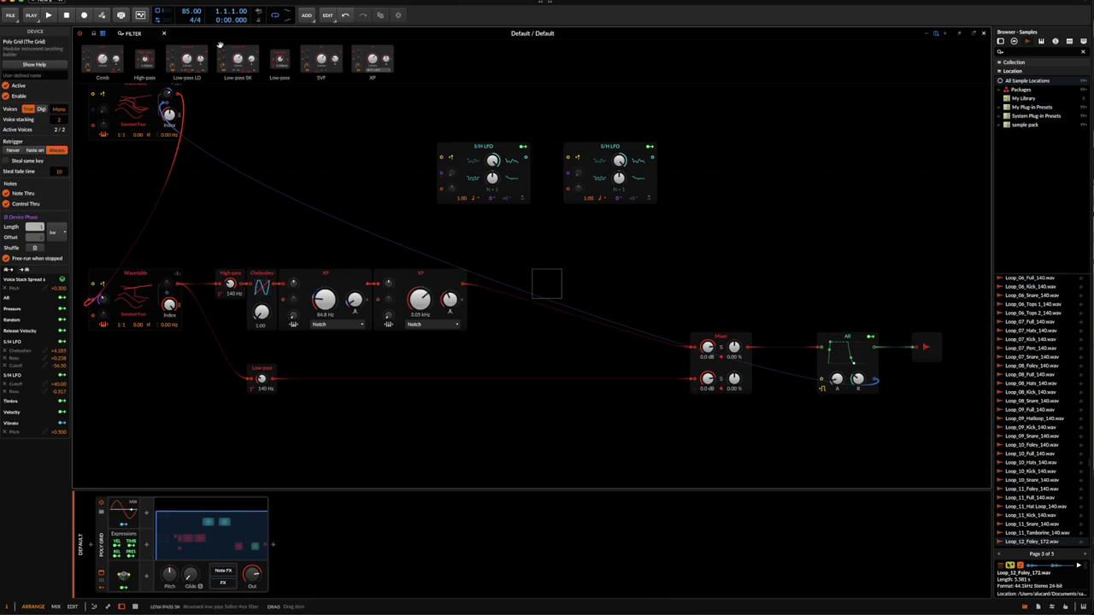
type("sat")
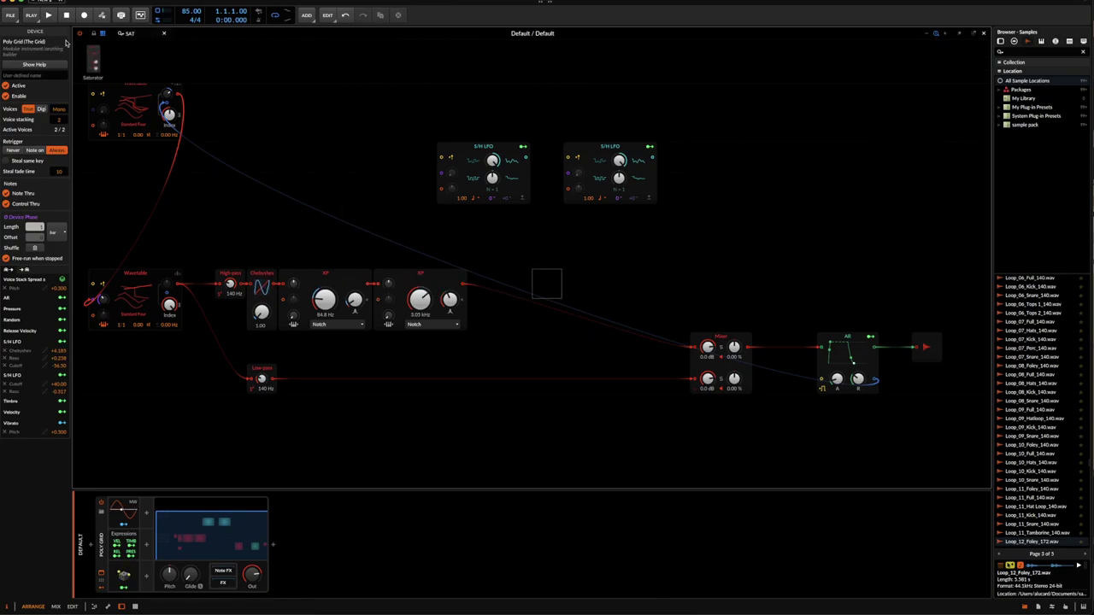
left_click_drag(468, 286, 469, 286)
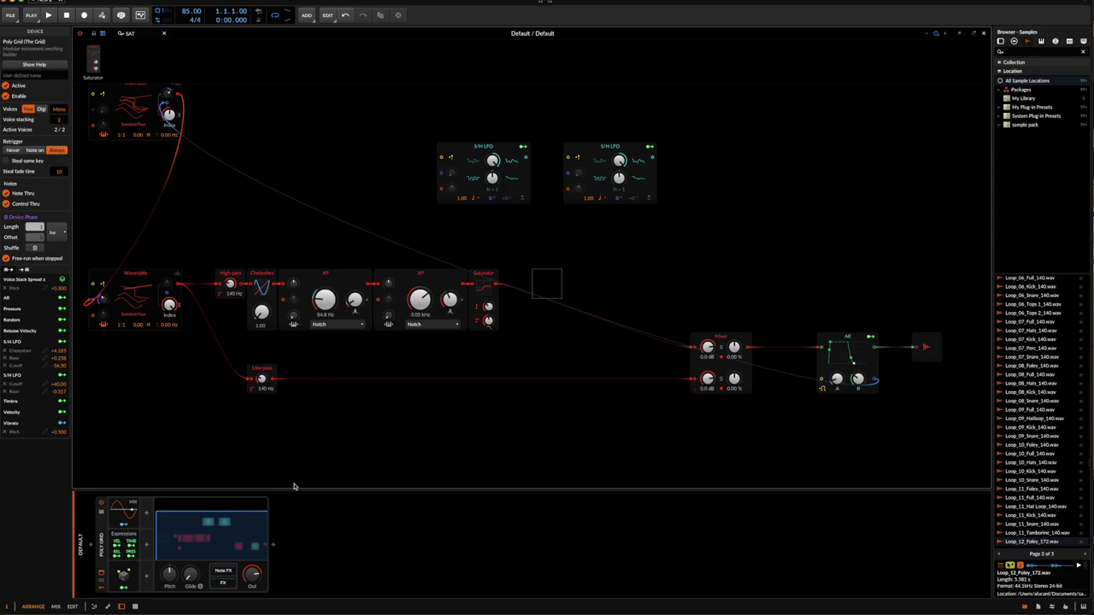
- Move the Mixer, AR envelope and output together farther away from the Saturator
scroll(573, 330, "right", 8)
scroll(627, 313, "down", 3)
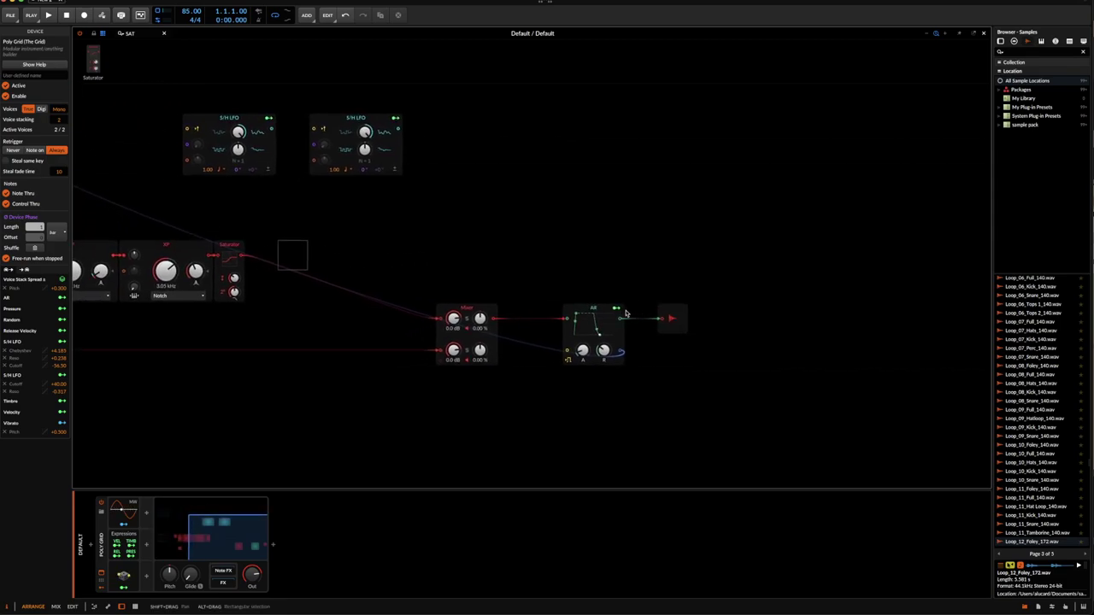
mouse_move(852, 359)
left_mouse_down()
mouse_move(590, 298)
mouse_move(718, 304)
mouse_move(718, 324)
mouse_move(740, 346)
left_mouse_up()
scroll(342, 293, "left", 7)
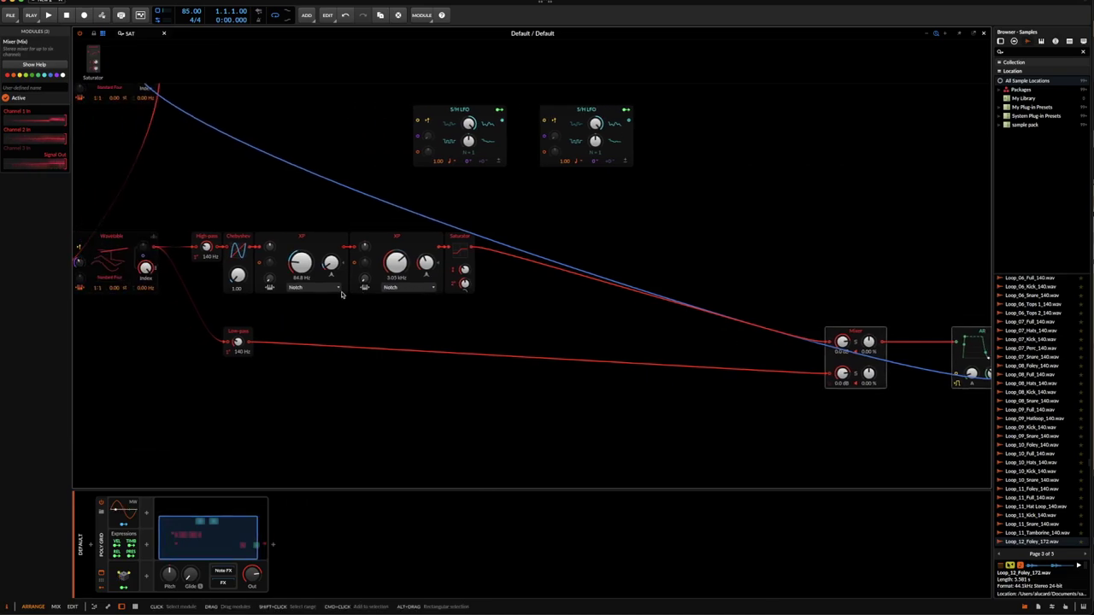
scroll(342, 292, "up", 9)
scroll(503, 376, "down", 5)
scroll(502, 376, "left", 2)
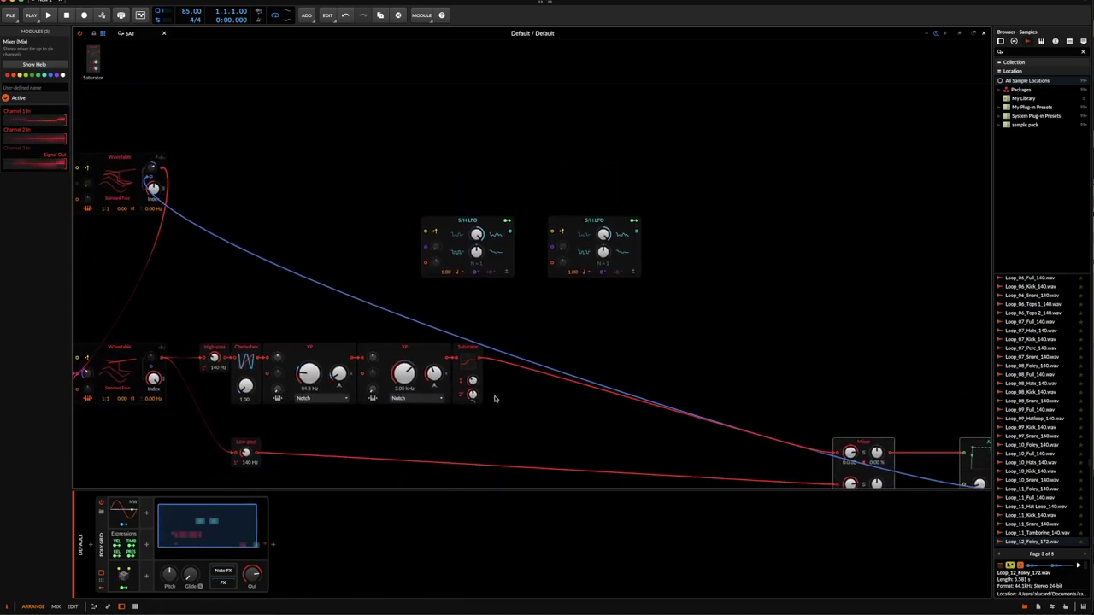
- Set the Saturator's drive to +3.6 dB
left_click(478, 335)
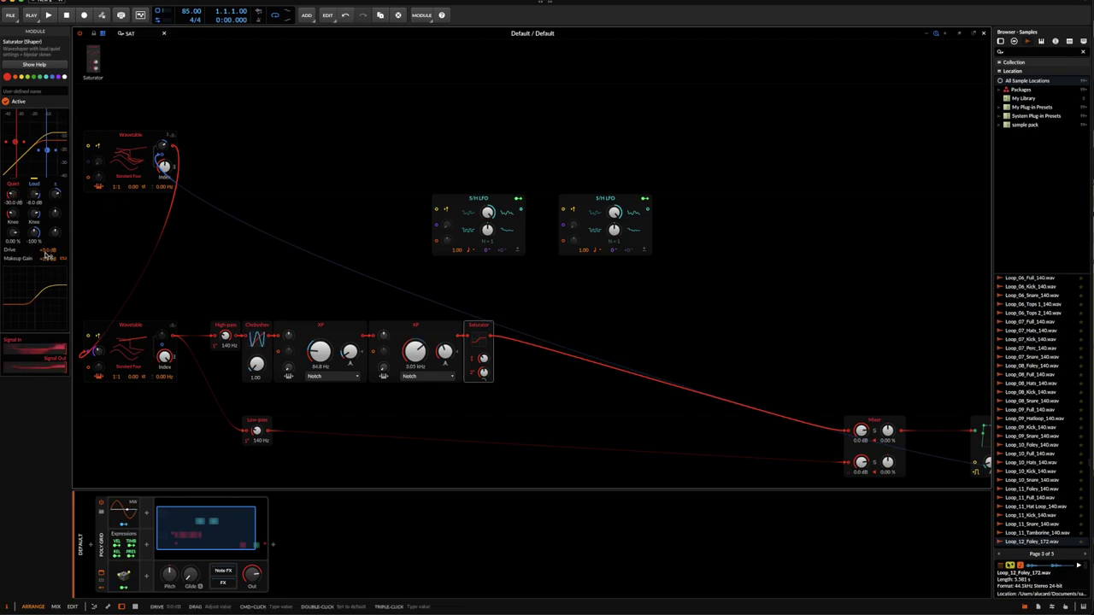
mouse_move(48, 249)
left_mouse_down()
mouse_move(48, 232)
mouse_move(48, 247)
left_mouse_up()
scroll(360, 264, "right", 3)
left_click(360, 264)
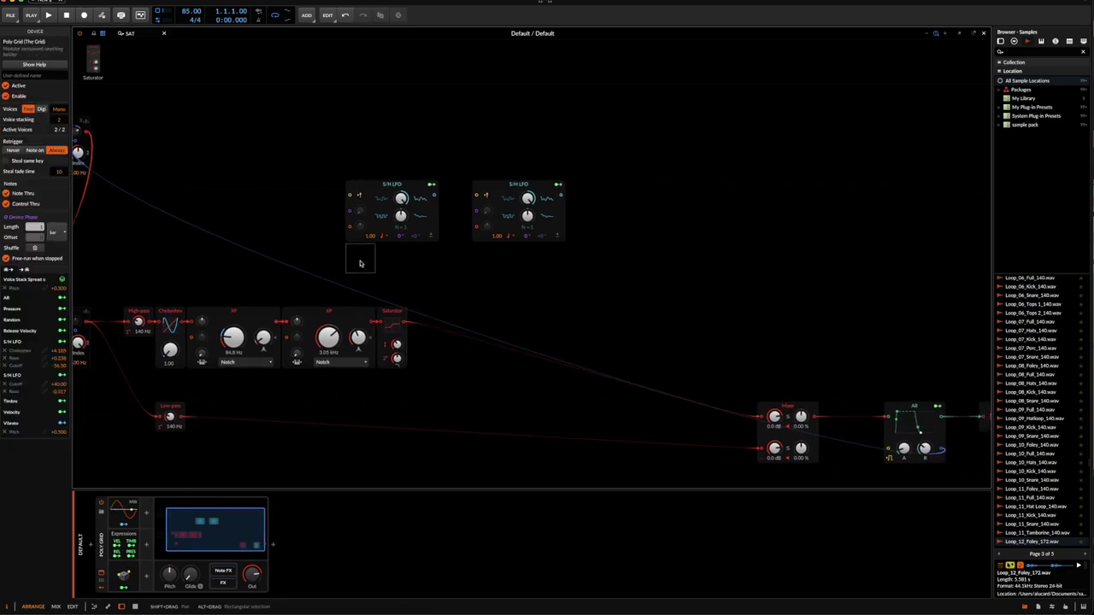
left_click(392, 311)
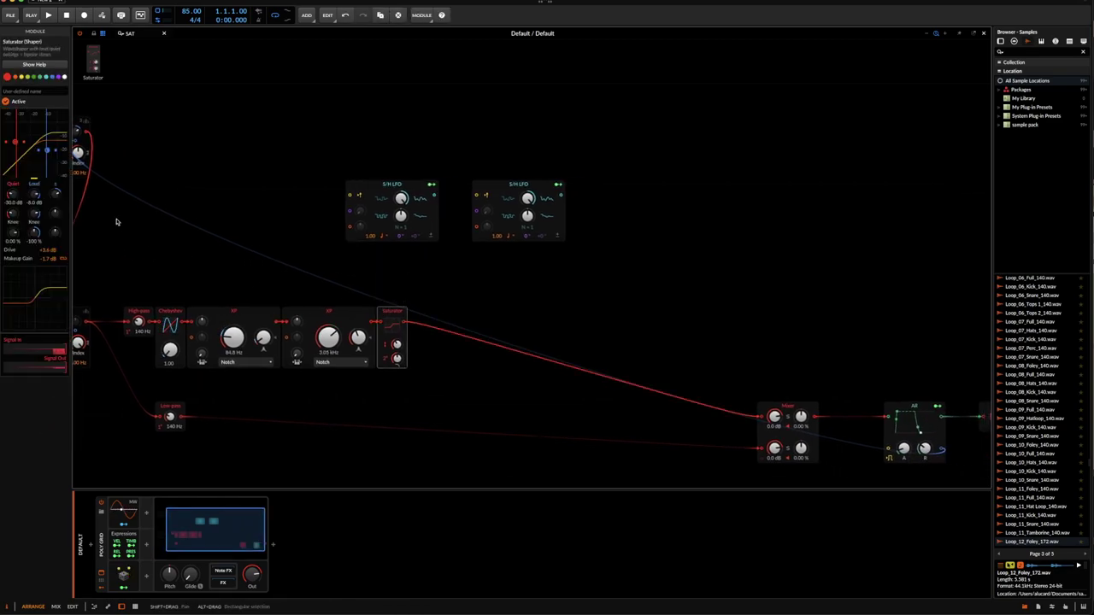
scroll(124, 216, "left", 3)
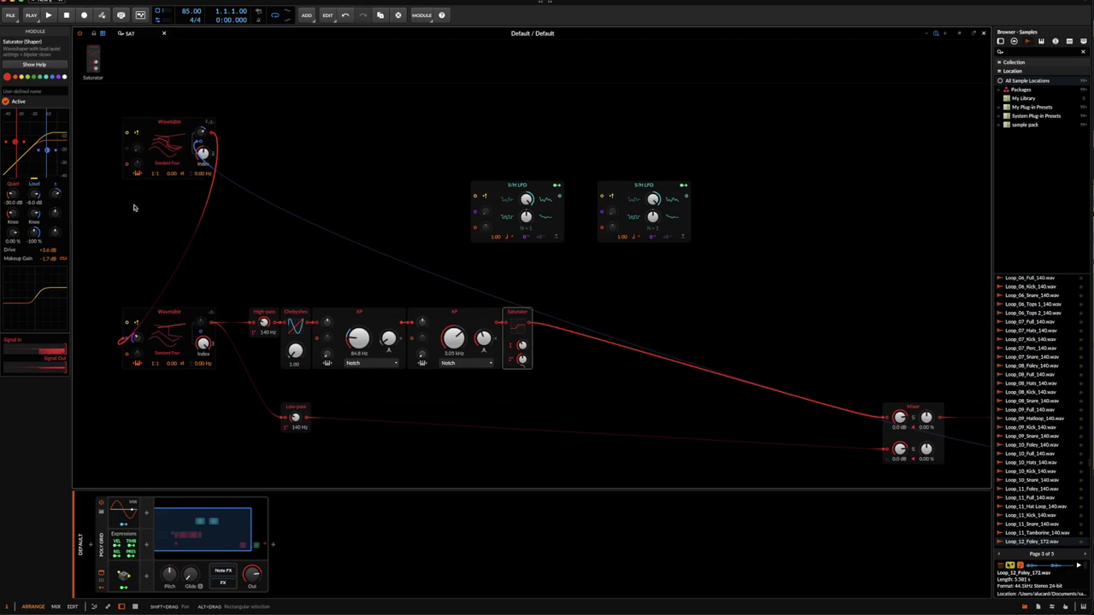
- Find the XP module and insert one between the Saturator and the first Mixer channel, below the second S/H LFO
left_click(136, 33)
double_click(134, 32)
type("XF")
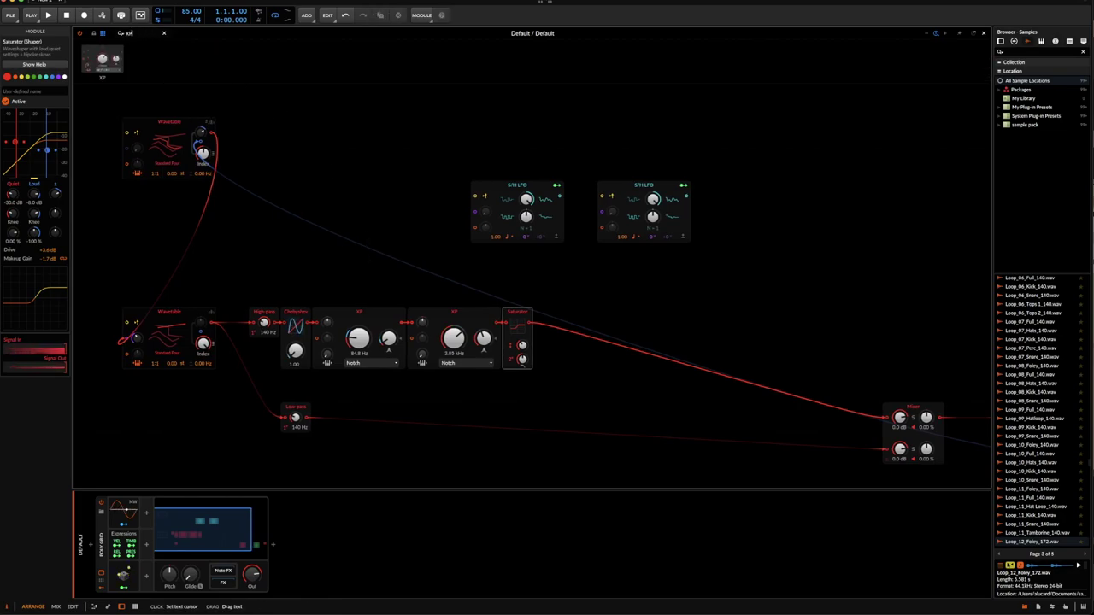
left_click_drag(103, 58, 615, 306)
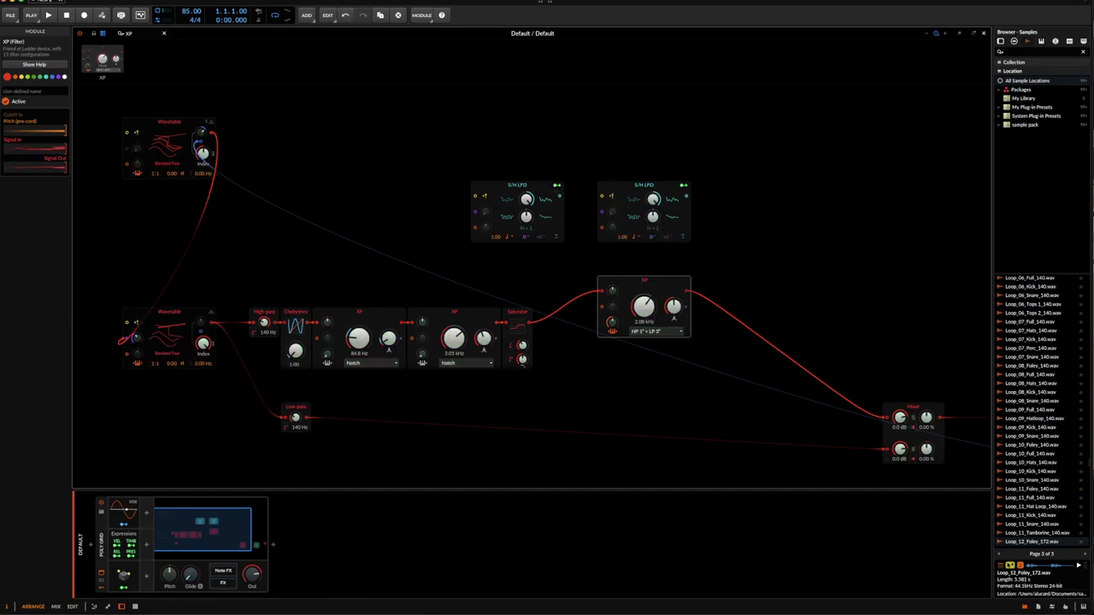
- Add another XP filter below the newest one and feed its signal input from the Saturator's output in parallel
left_click_drag(88, 49, 530, 324)
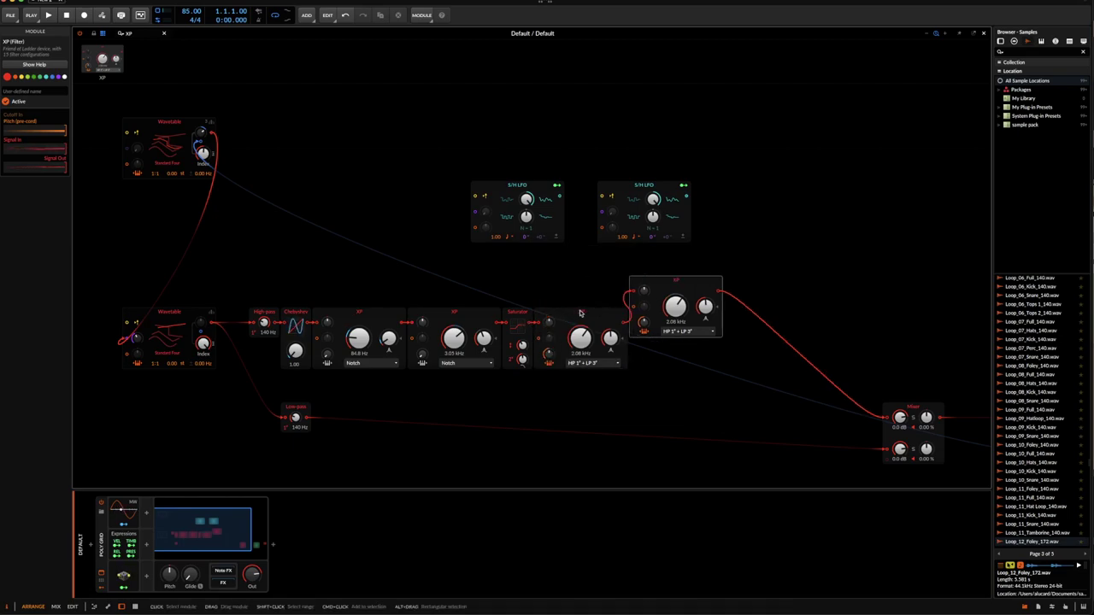
key("ctrl+z")
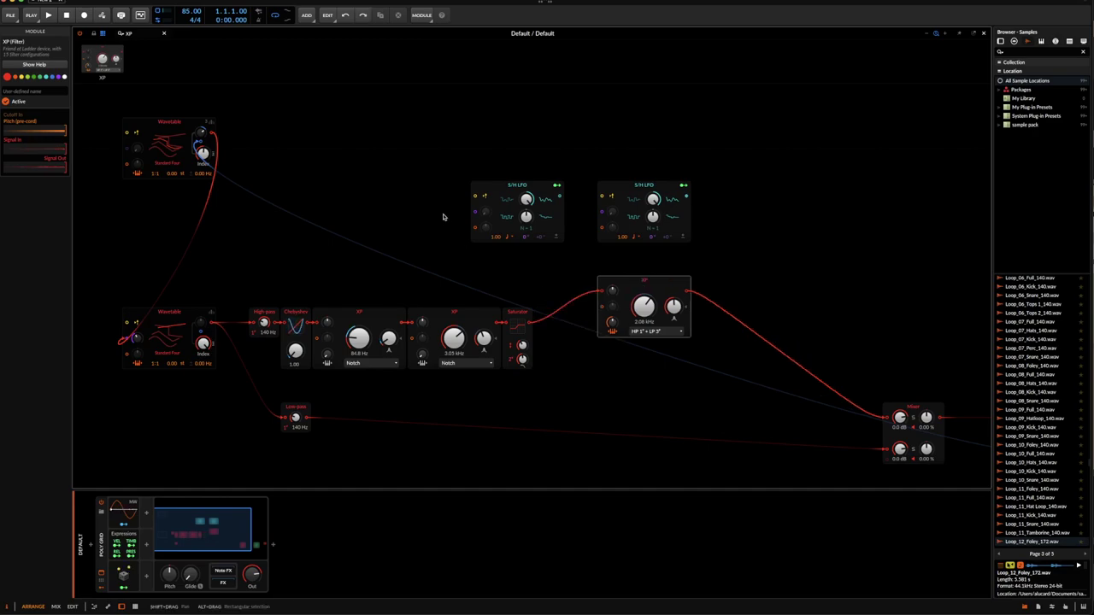
left_click_drag(98, 54, 627, 374)
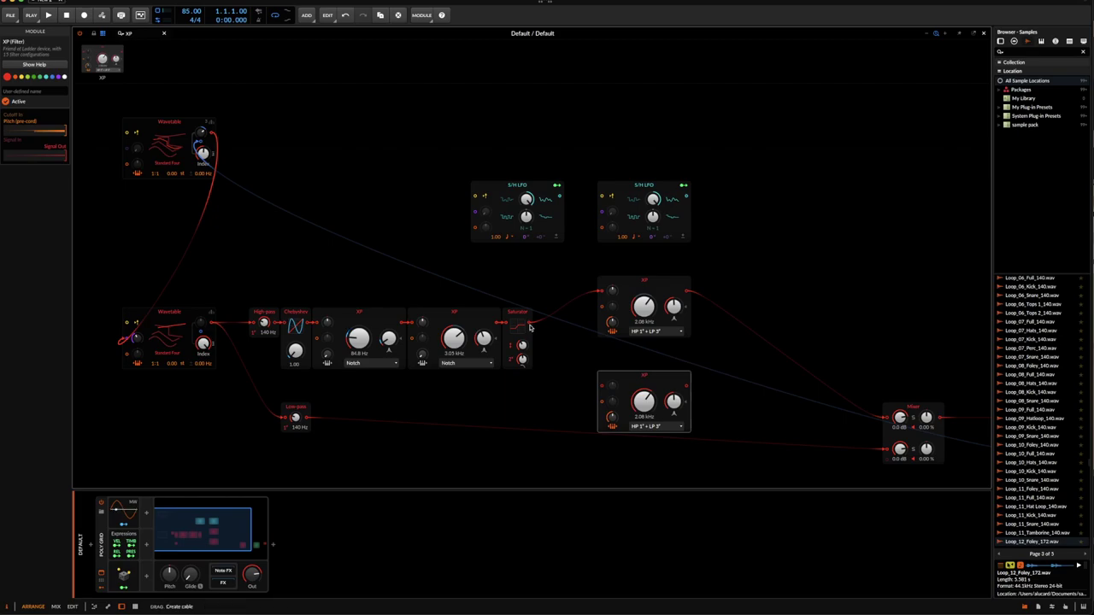
left_click_drag(530, 323, 605, 389)
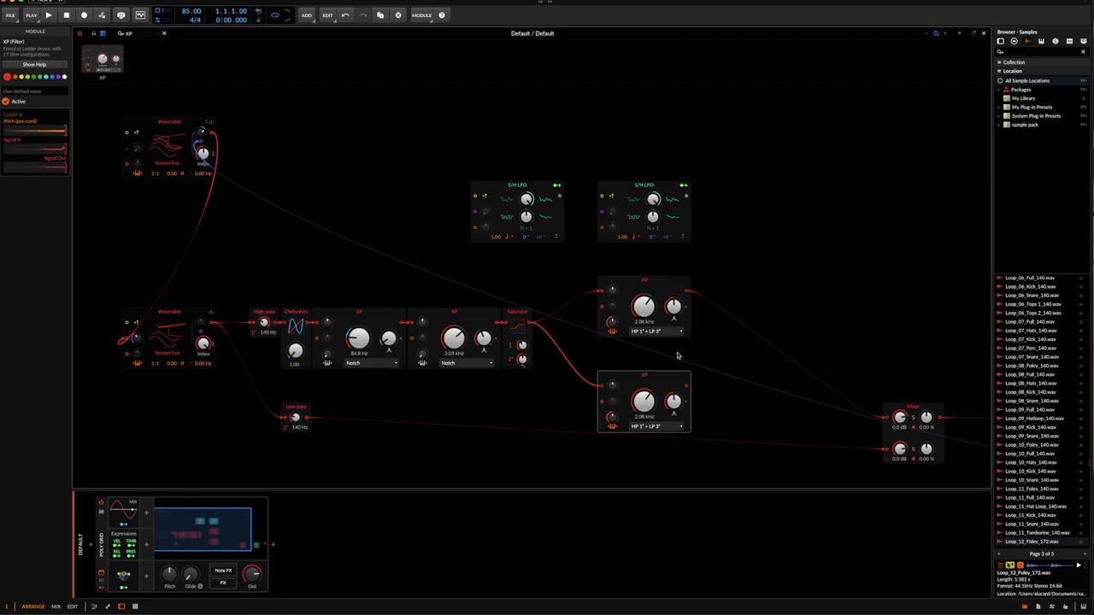
- Add a Mixer before the output Mixer's first channel and feed each of the two parallel XP filters into its own channel
scroll(677, 356, "right", 5)
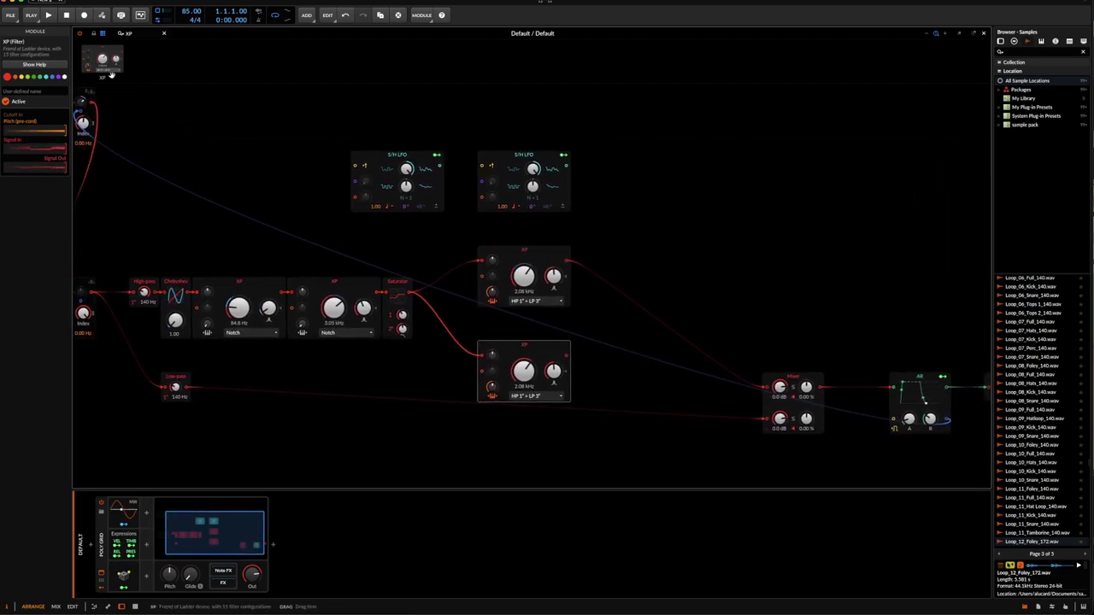
left_click_drag(137, 34, 55, 36)
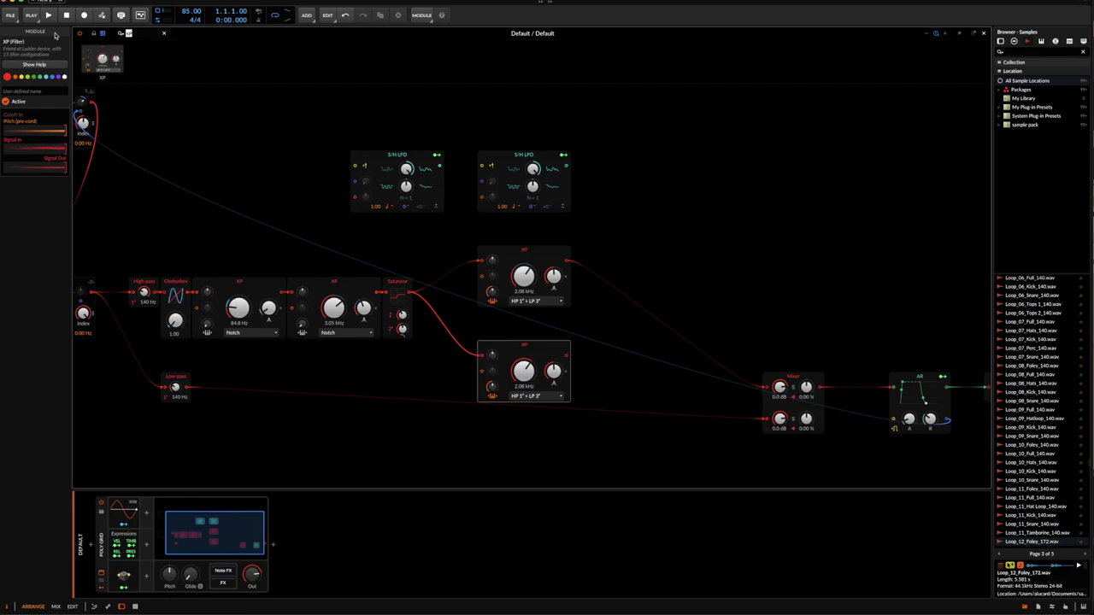
type("merg")
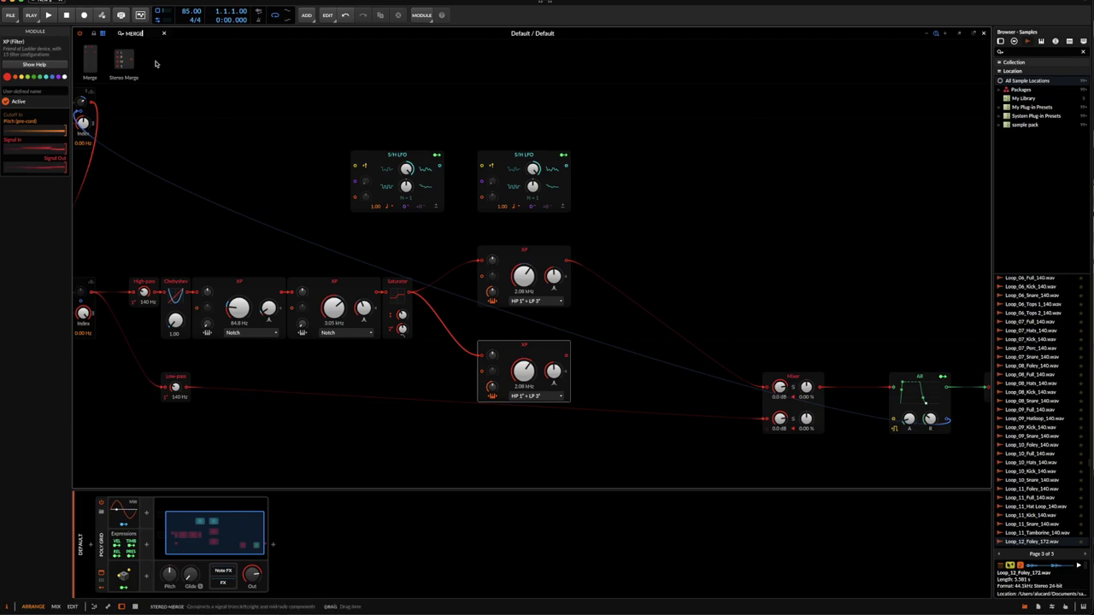
left_click_drag(147, 35, 71, 33)
type("mix")
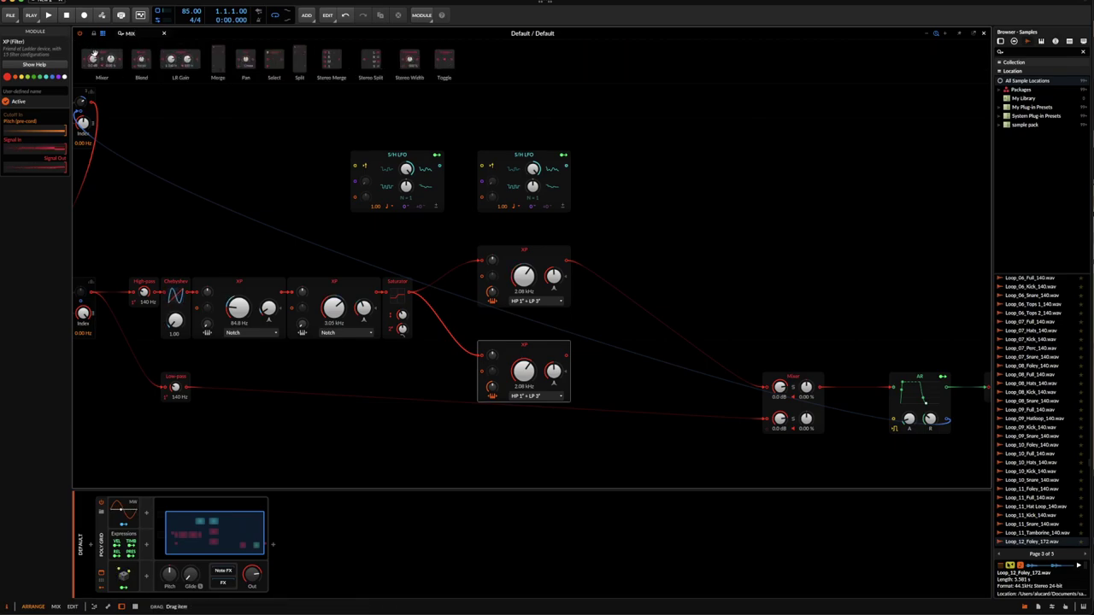
left_click_drag(96, 58, 768, 388)
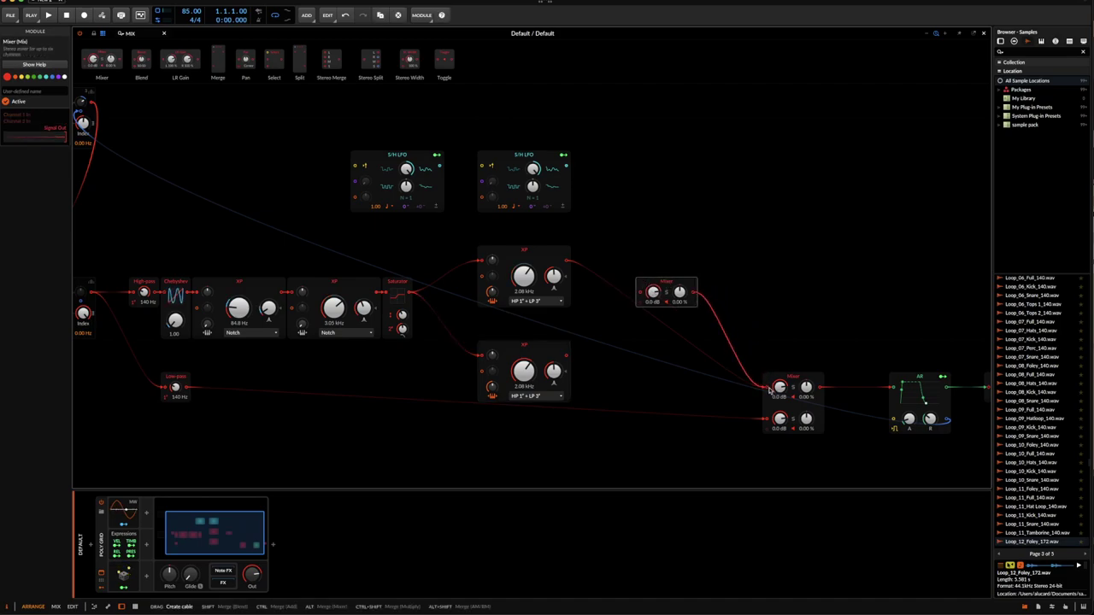
left_click_drag(566, 264, 639, 293)
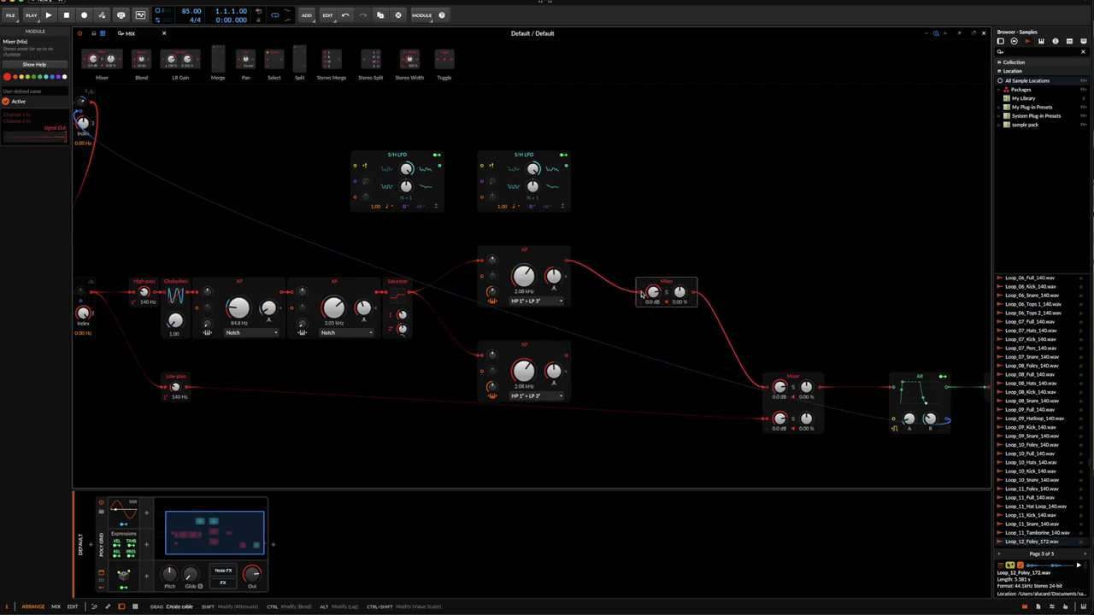
left_click_drag(568, 358, 643, 324)
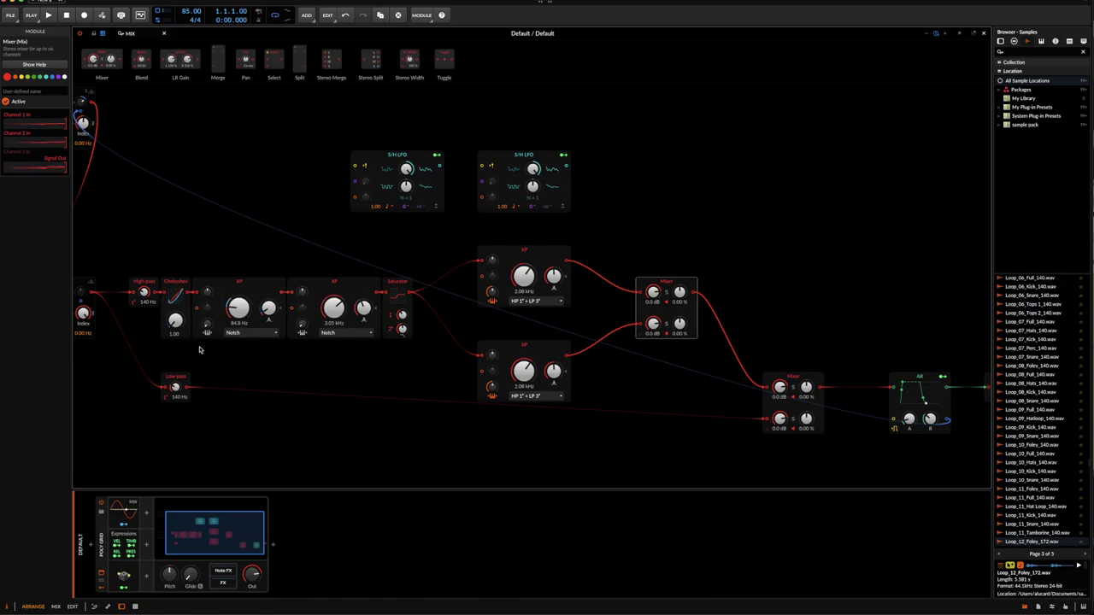
- Move the Low-pass filter farther below the chain and name it SUB, and name the High-pass filter HIGH
left_click_drag(182, 381, 182, 445)
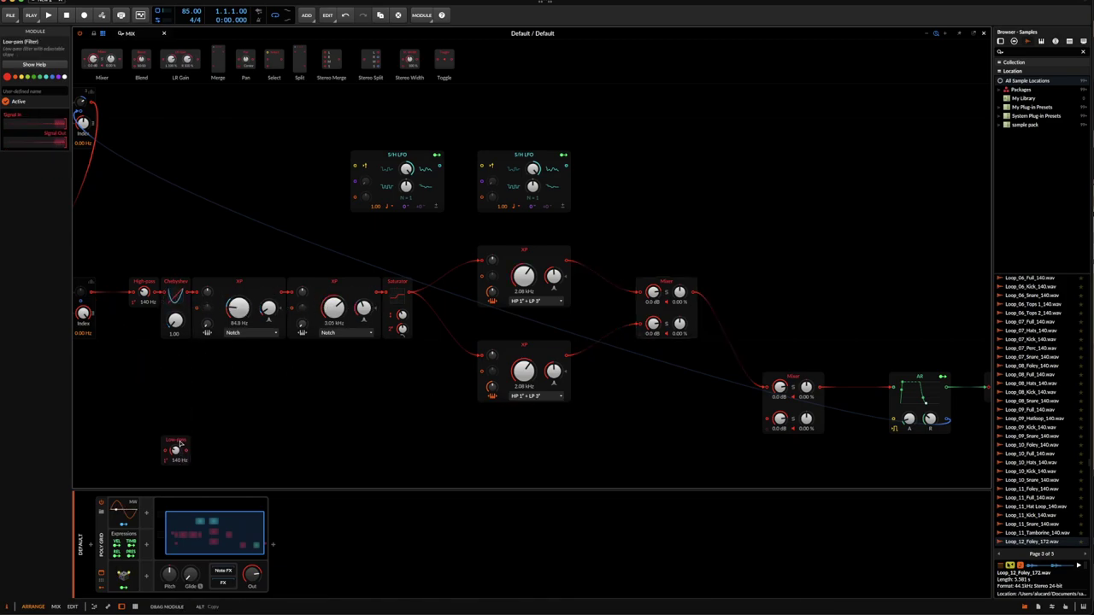
left_click(28, 91)
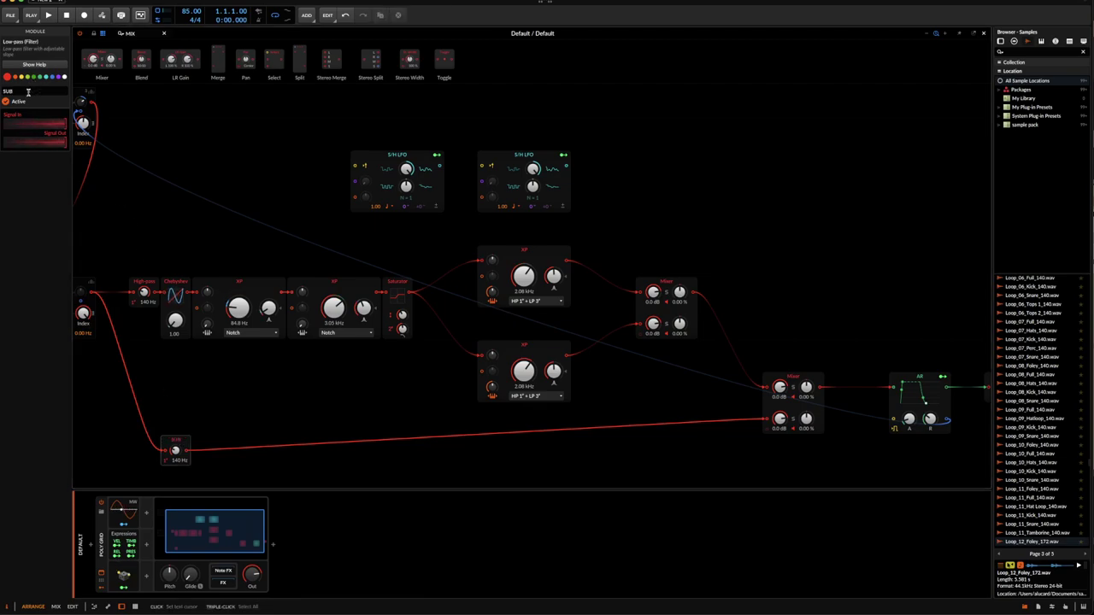
left_click(145, 285)
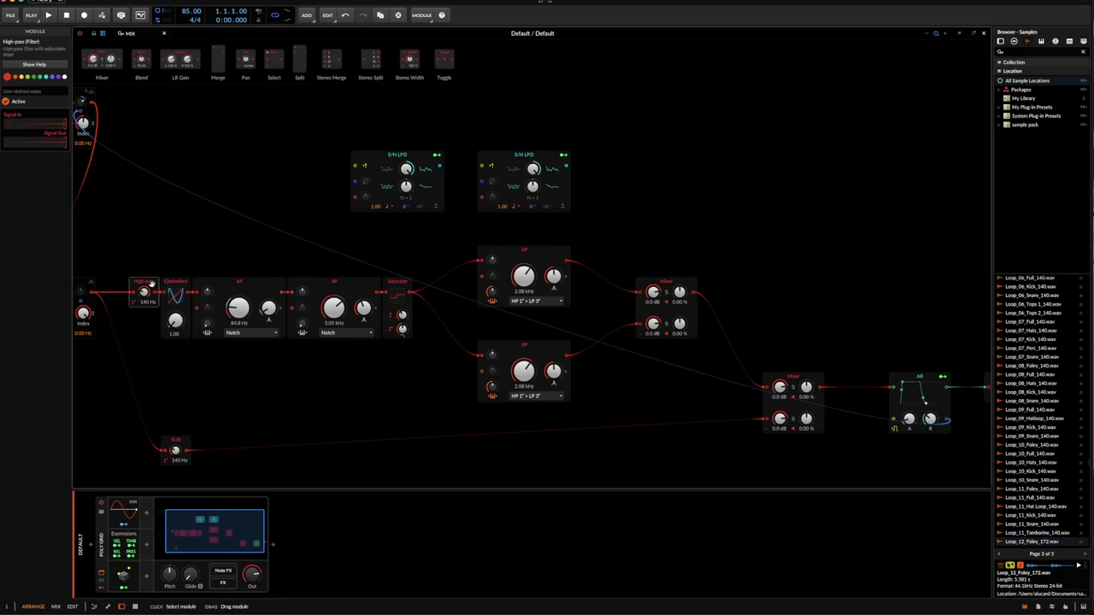
left_click(30, 90)
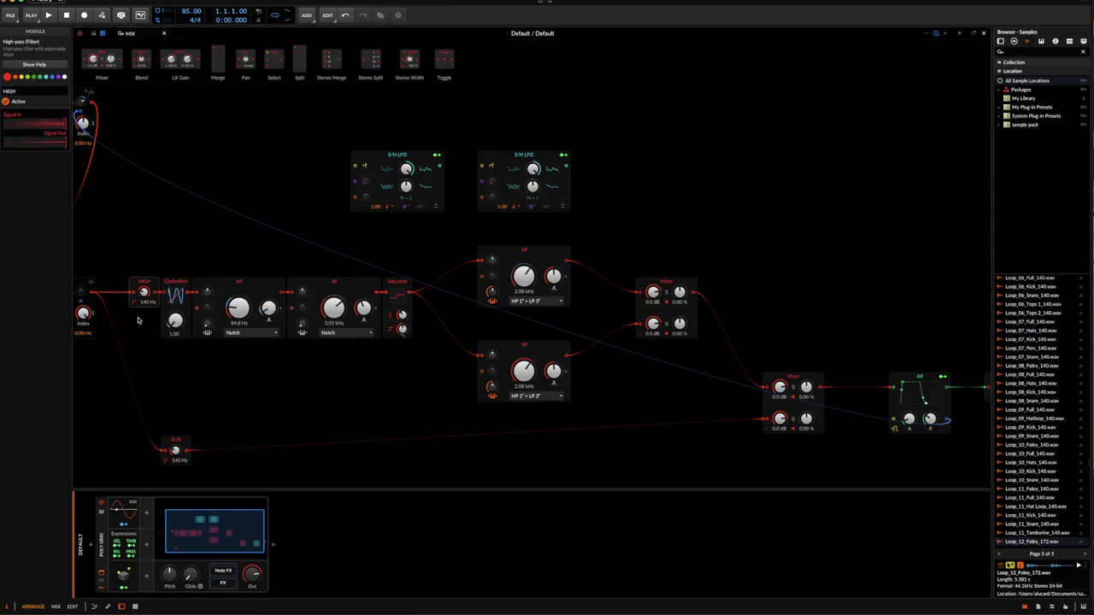
- Colour the high-band modules yellow, from the HIGH filter through both parallel XP filters to the new Mixer
left_click_drag(120, 274, 664, 335)
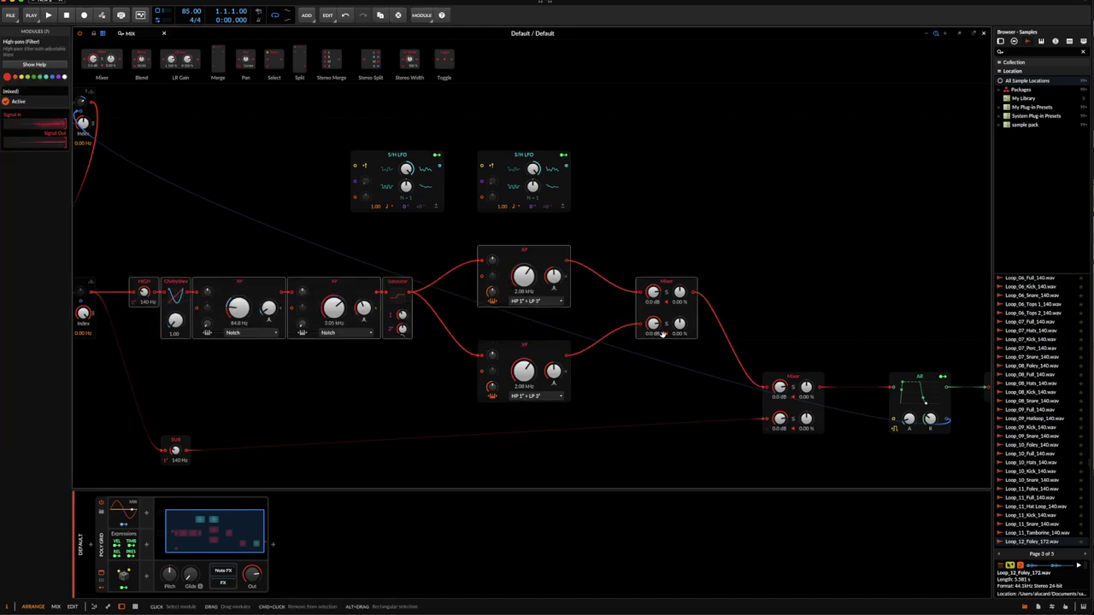
right_click(655, 294)
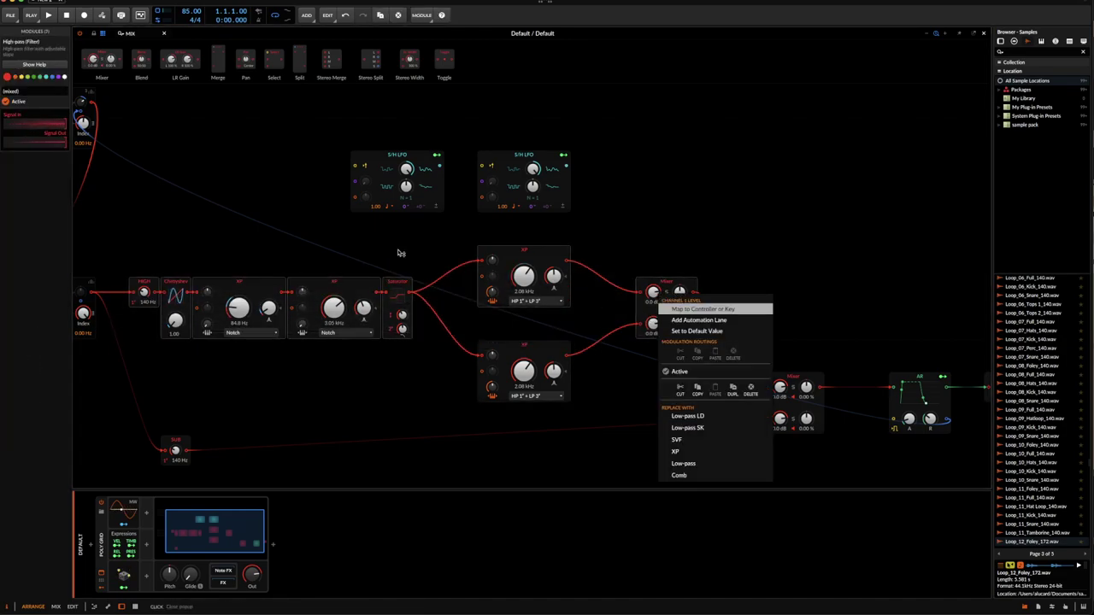
left_click(27, 83)
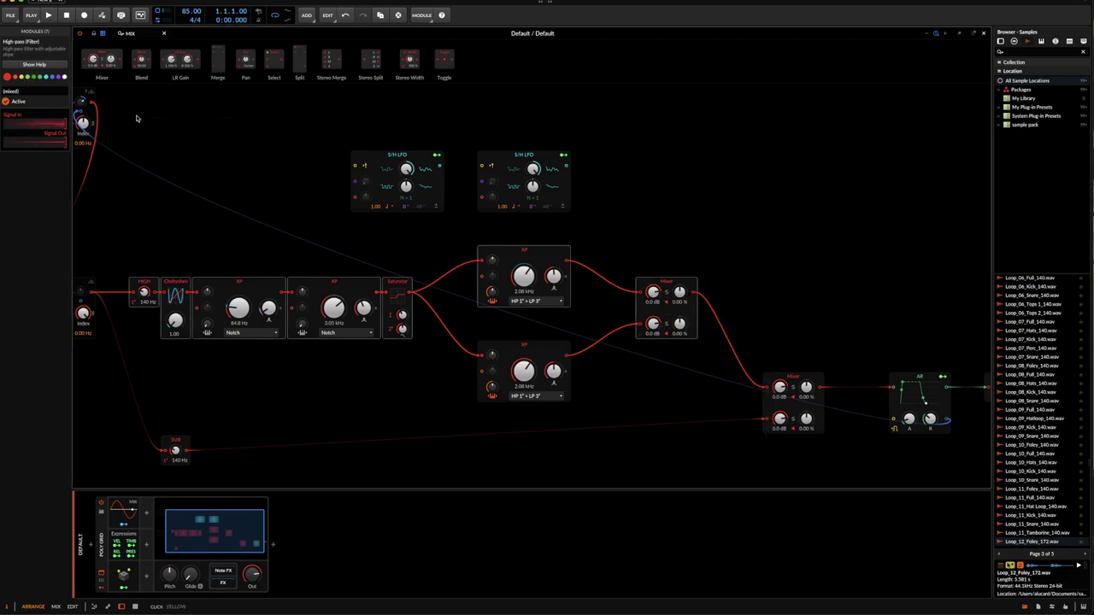
left_click(20, 77)
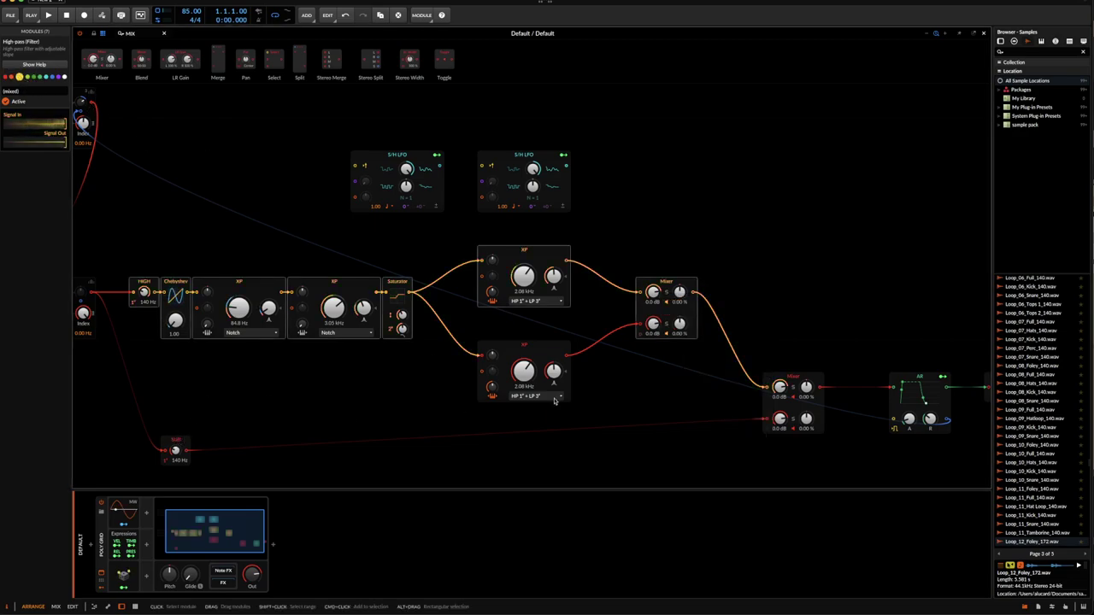
left_click(494, 350)
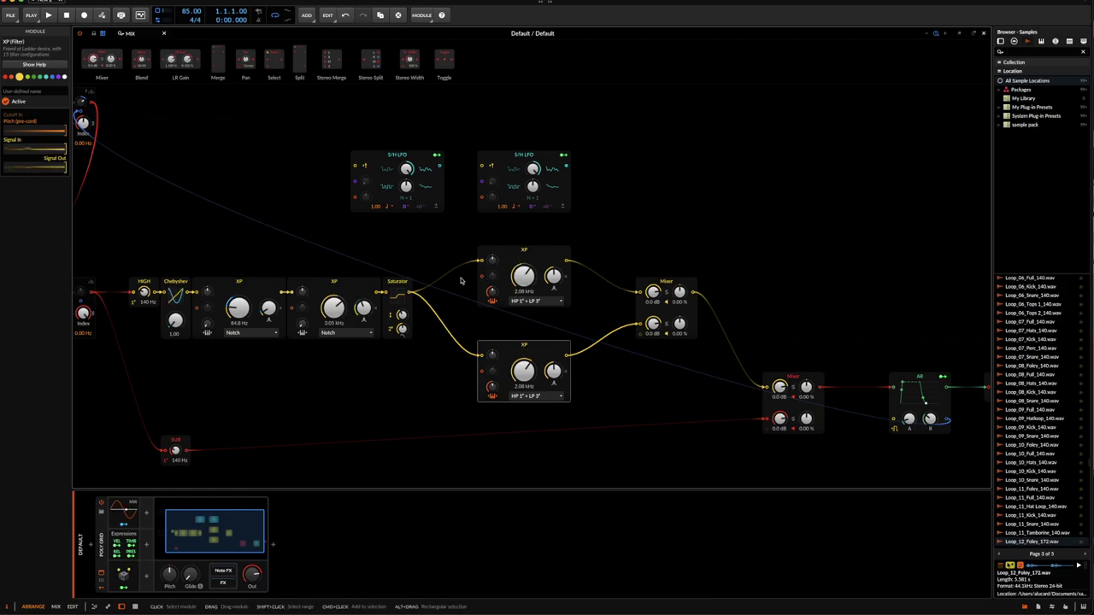
- Set the upper parallel XP filter to Band-pass 4 with its cutoff at 2.70 kHz
left_click(525, 301)
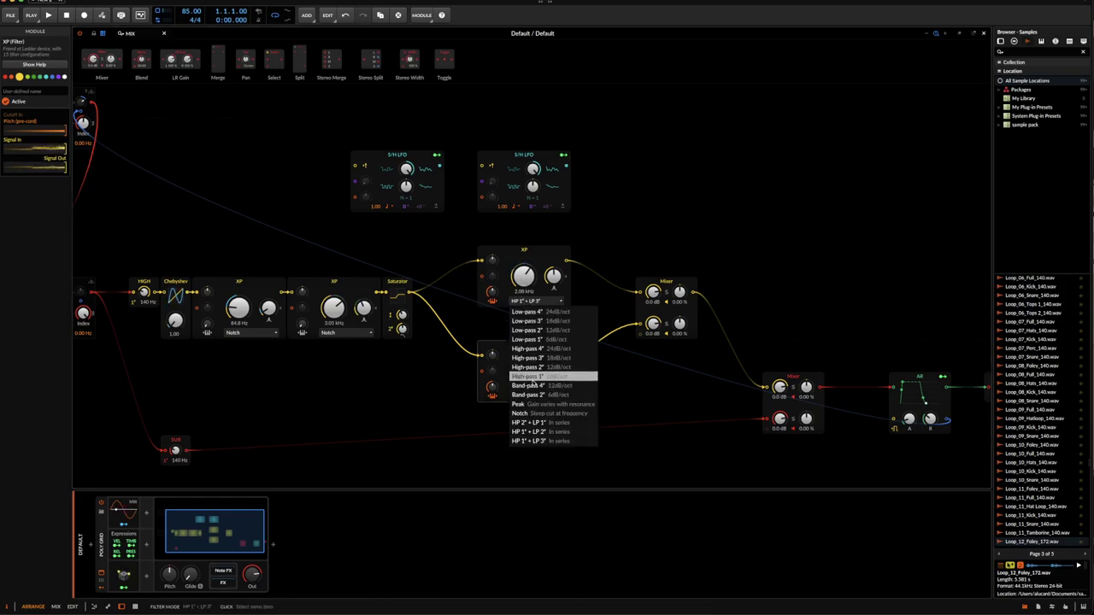
left_click(540, 387)
left_click_drag(523, 276, 523, 265)
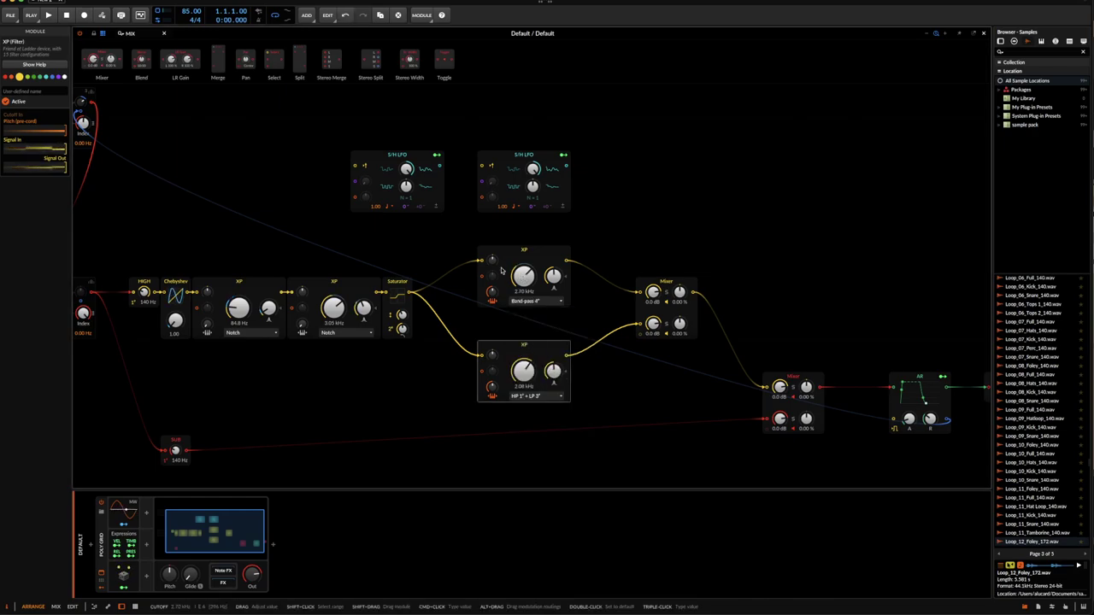
- Set the lower parallel XP filter to Notch mode, reduce its resonance and set its cutoff to 206 Hz
left_click(532, 396)
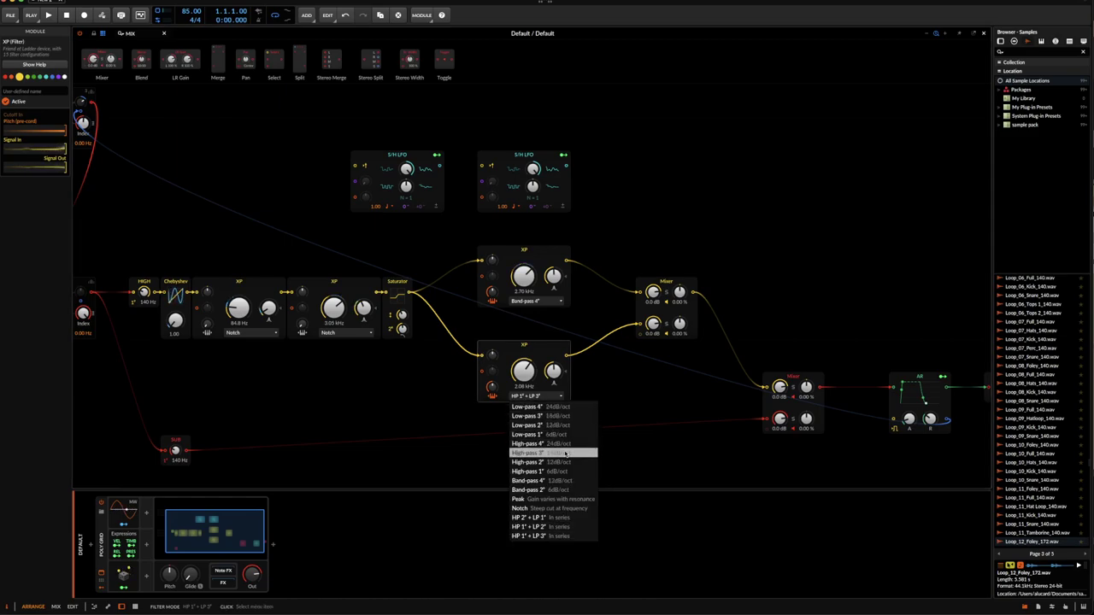
left_click(541, 508)
left_click_drag(554, 371, 523, 380)
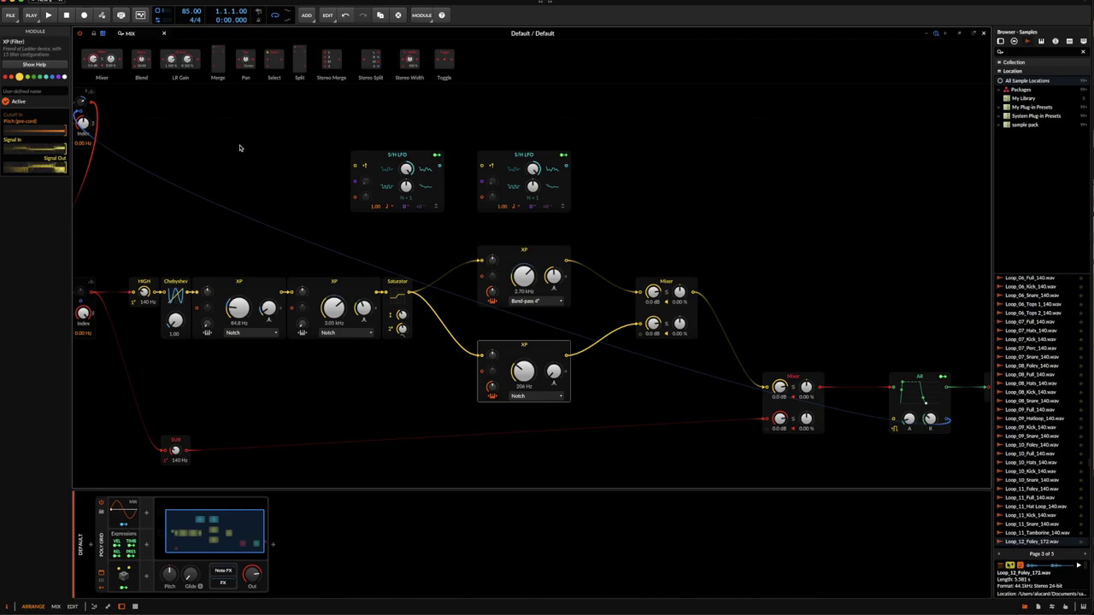
- Modulate the lower parallel XP filter's cutoff from the second S/H LFO
scroll(240, 148, "left", 2)
scroll(240, 148, "down", 2)
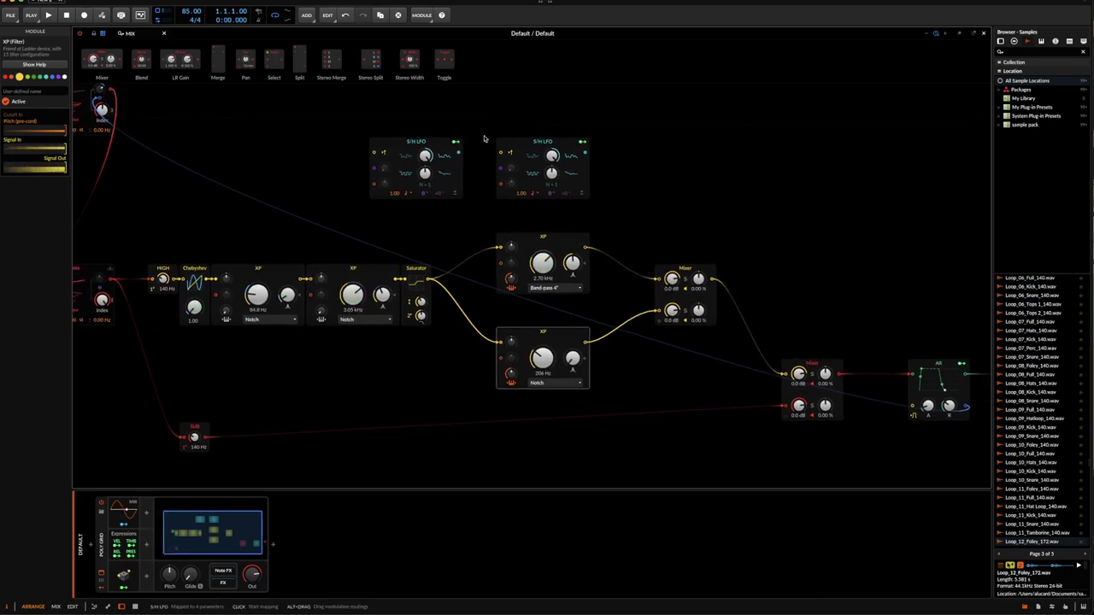
left_click(582, 141)
left_click_drag(542, 359, 542, 344)
- Readjust the upper control of the Saturator in the high-band chain while auditioning the patch
scroll(251, 227, "left", 10)
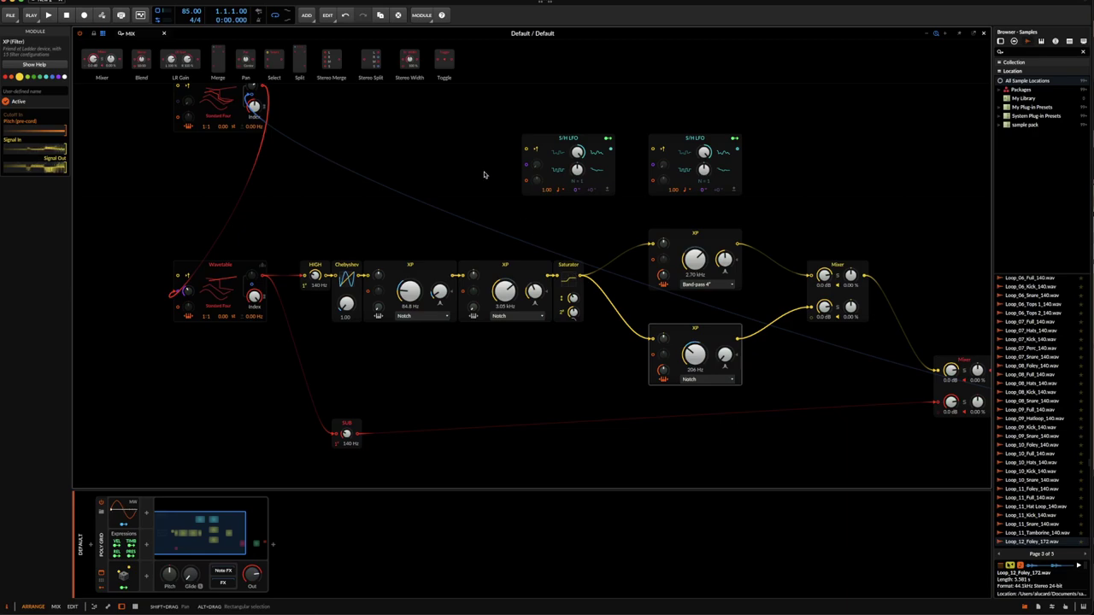
scroll(396, 155, "right", 3)
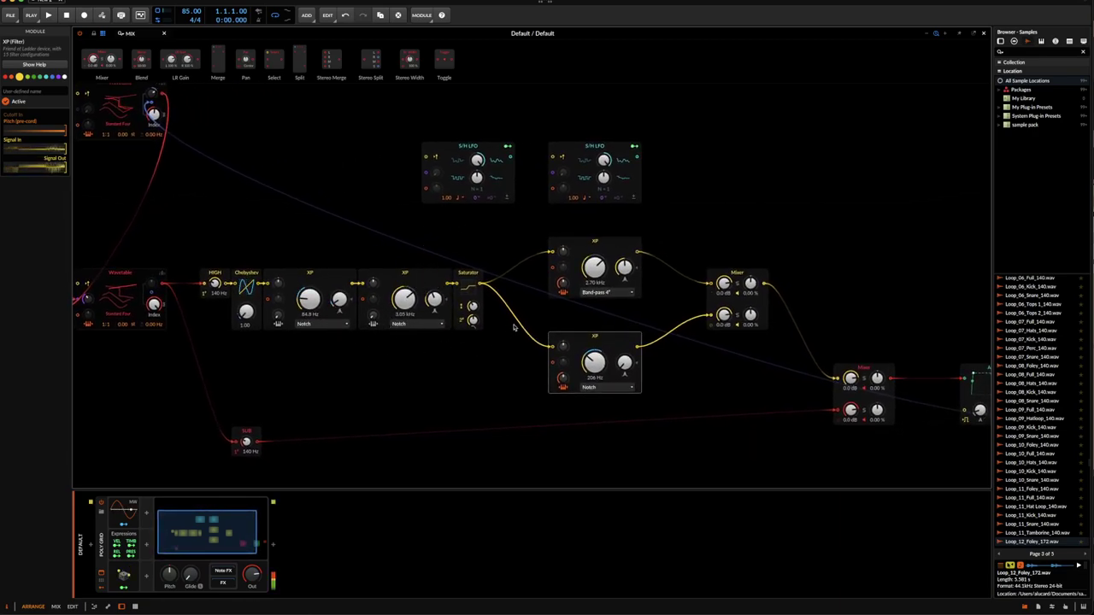
scroll(514, 328, "right", 3)
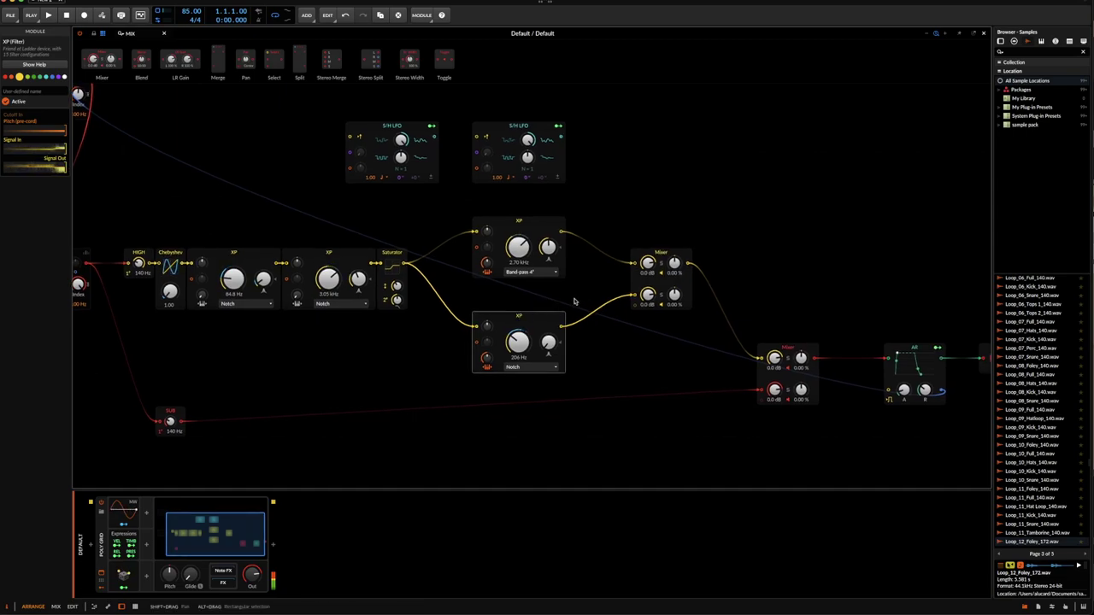
scroll(637, 254, "left", 6)
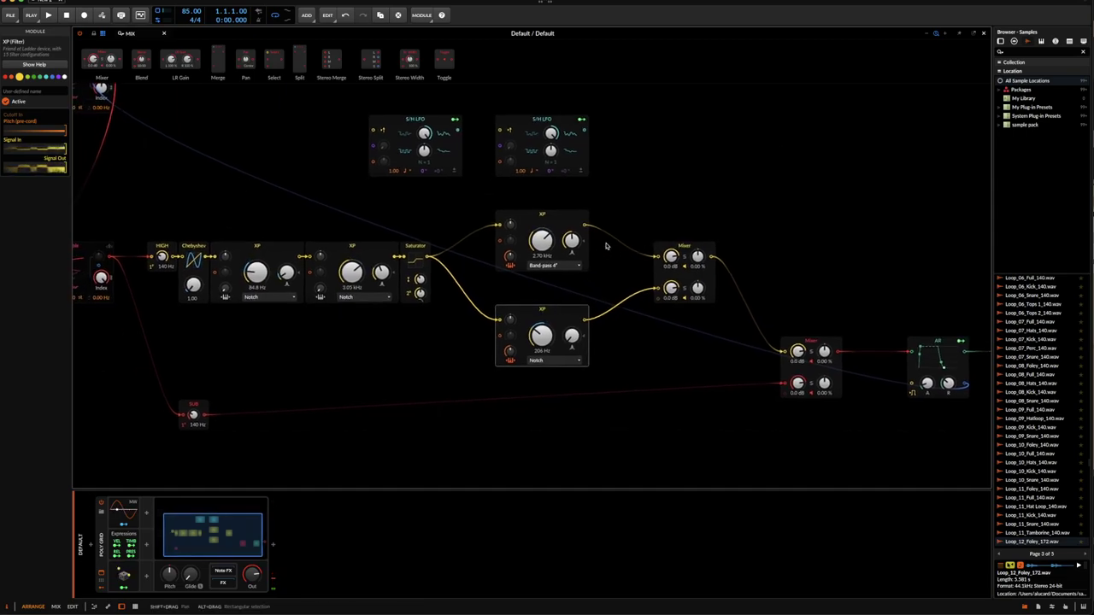
scroll(606, 246, "right", 5)
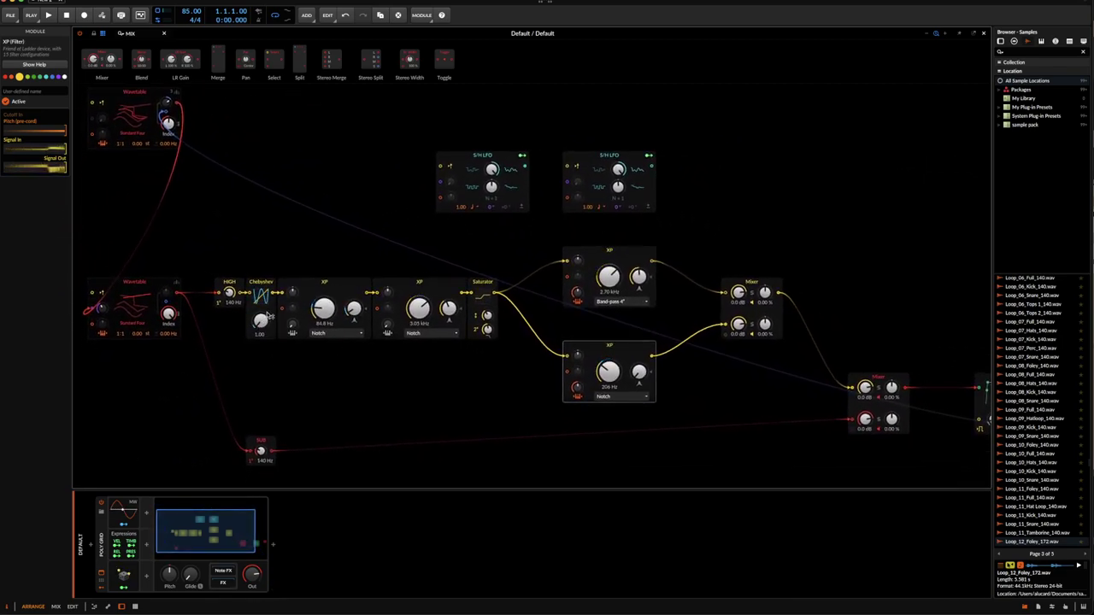
left_click_drag(488, 315, 488, 337)
left_click(488, 316)
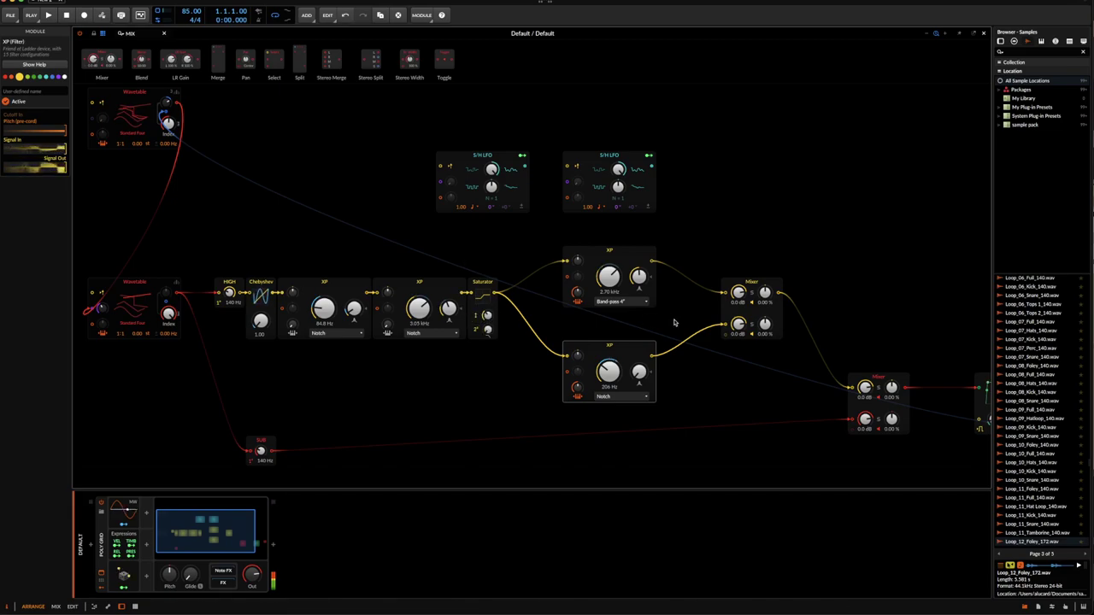
- Move the new Mixer closer to the parallel XP filters and insert a Low-pass LD filter directly after it
scroll(647, 314, "right", 4)
scroll(647, 314, "right", 1)
left_click_drag(591, 283, 559, 283)
scroll(242, 168, "left", 1)
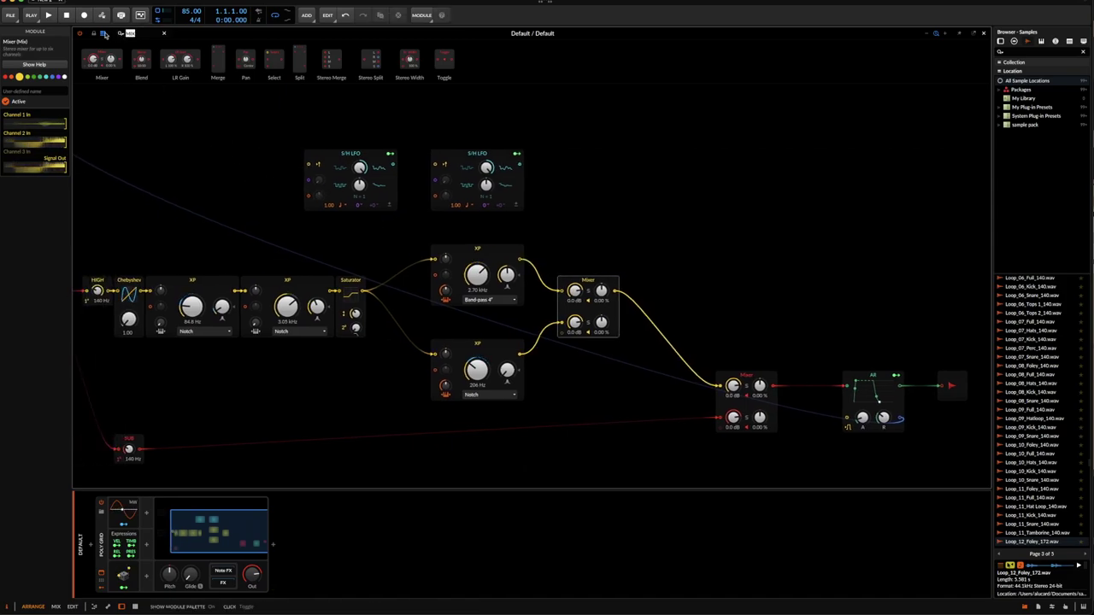
type("filter")
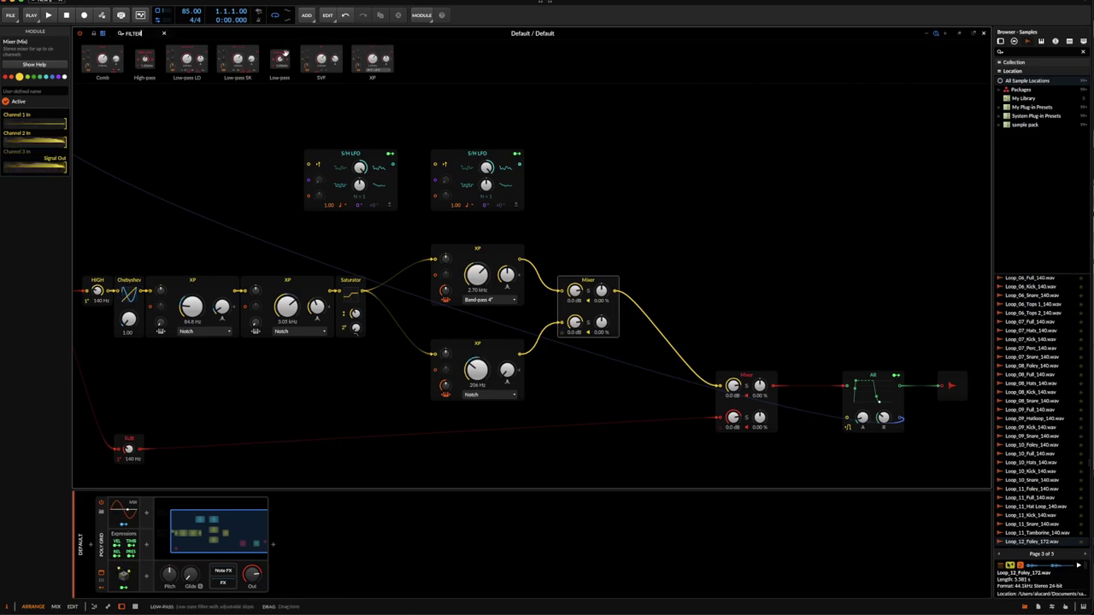
left_click_drag(177, 56, 568, 299)
- Move the output Mixer, AR envelope and output together farther away from the Low-pass LD filter
scroll(647, 291, "right", 3)
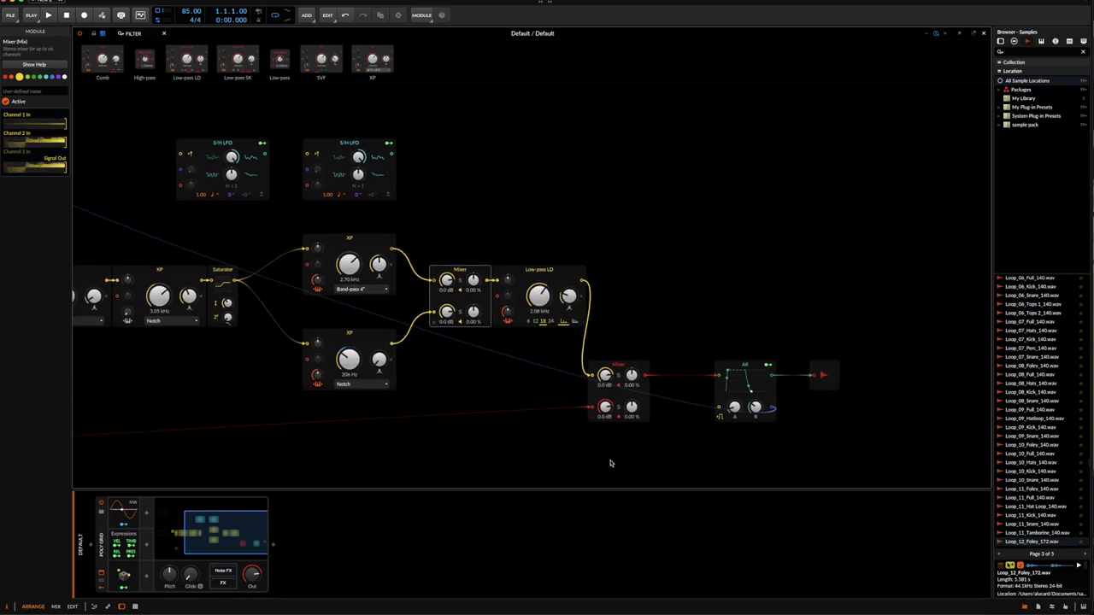
left_click_drag(618, 325, 838, 405)
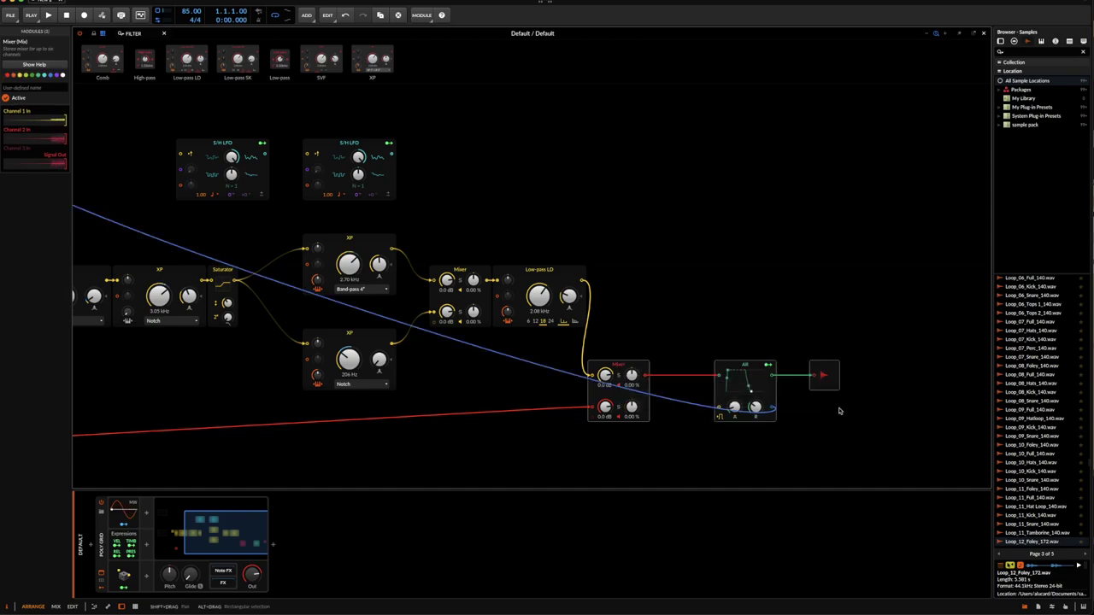
left_click_drag(612, 369, 676, 369)
scroll(535, 306, "left", 5)
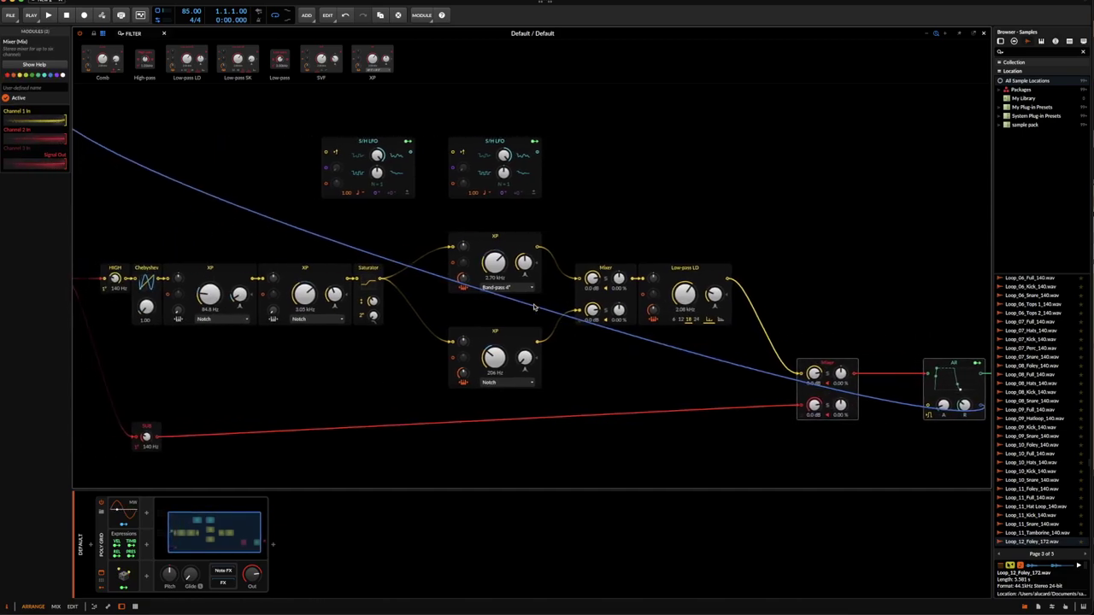
scroll(534, 306, "down", 3)
scroll(533, 306, "up", 3)
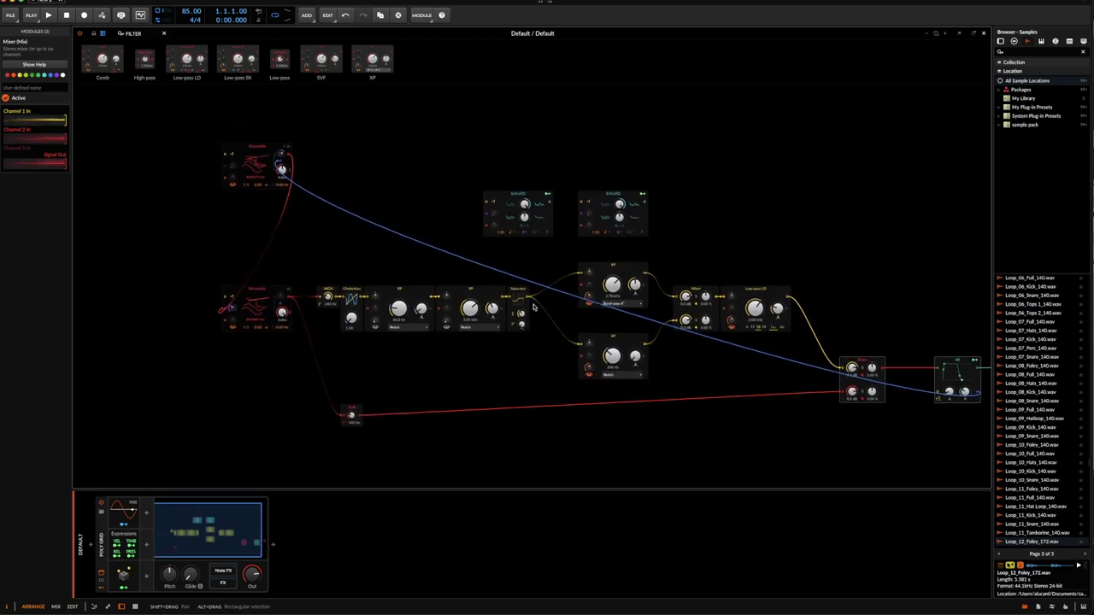
scroll(533, 307, "right", 2)
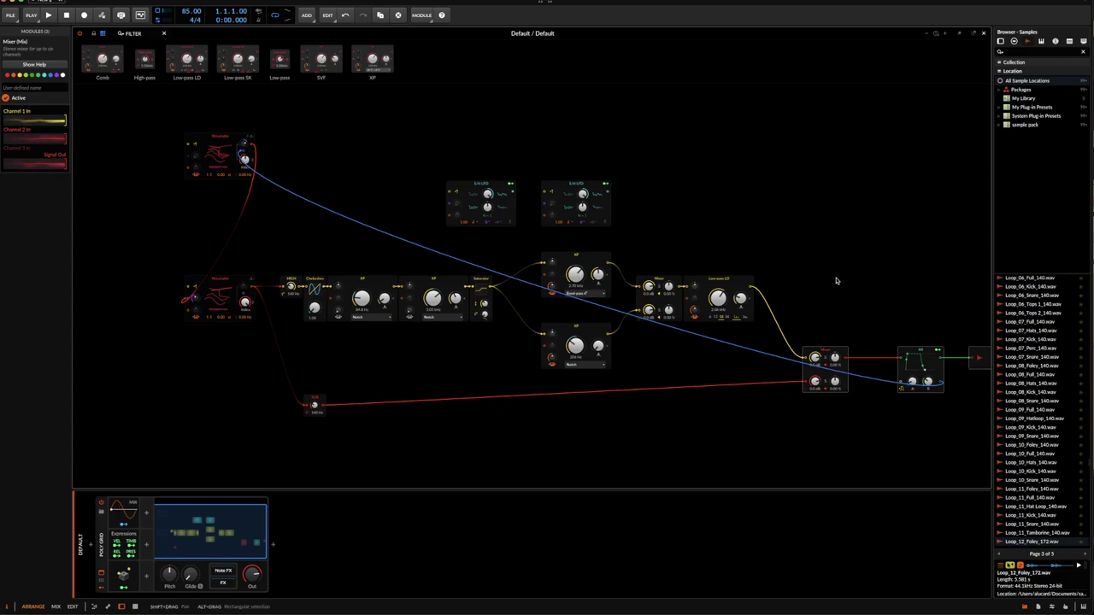
scroll(214, 298, "right", 3)
scroll(213, 298, "down", 2)
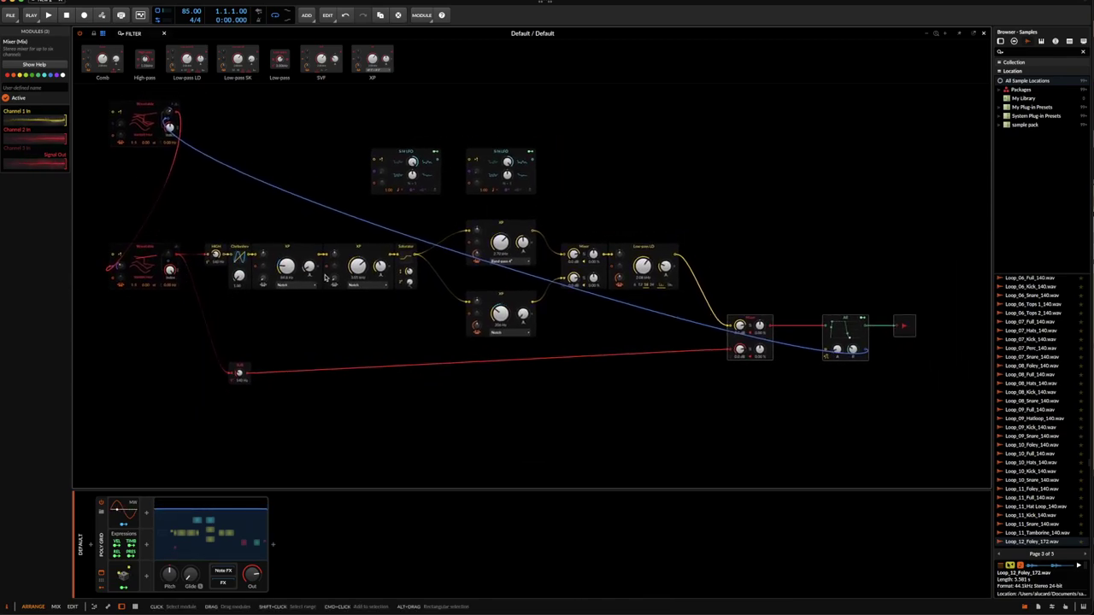
- Duplicate the second S/H LFO above the Low-pass LD filter and modulate that filter's cutoff from the copy by -103.5
scroll(448, 318, "right", 1)
scroll(448, 318, "down", 1)
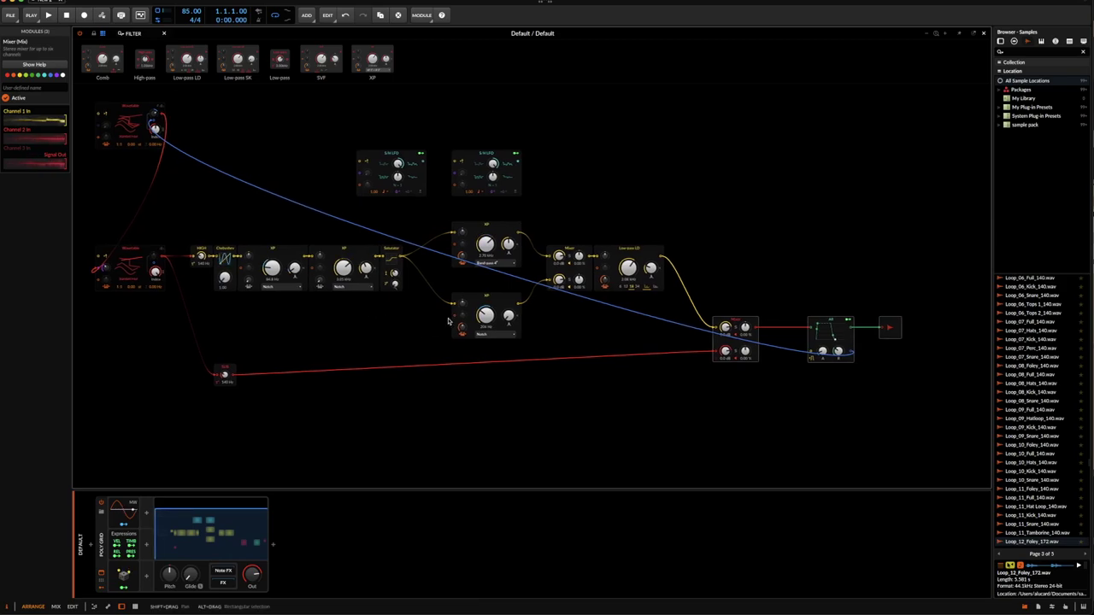
scroll(448, 320, "right", 8)
scroll(448, 320, "down", 1)
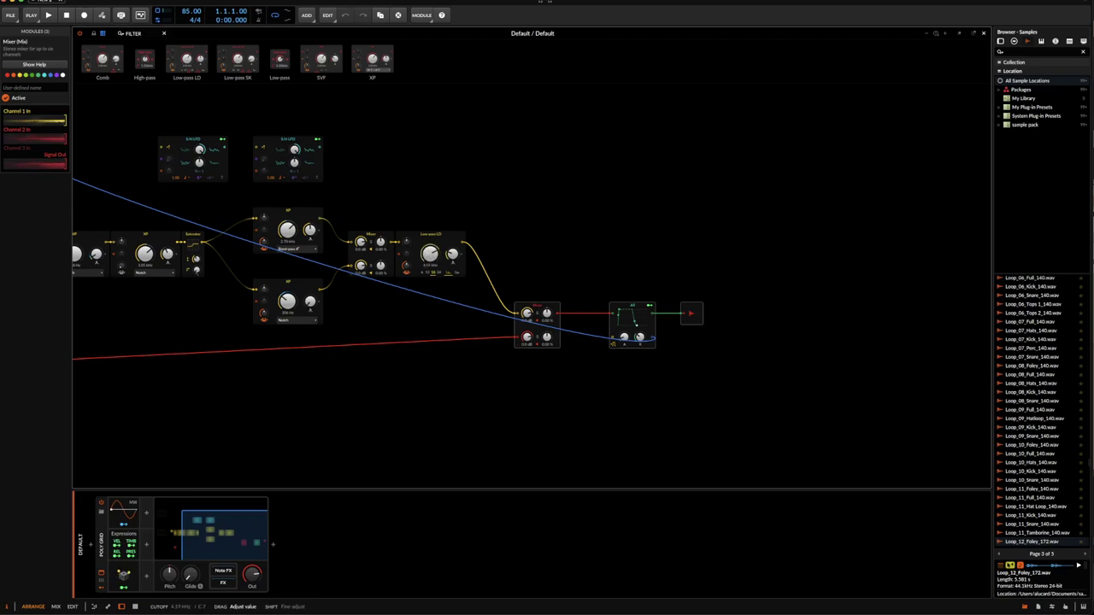
scroll(336, 111, "up", 3)
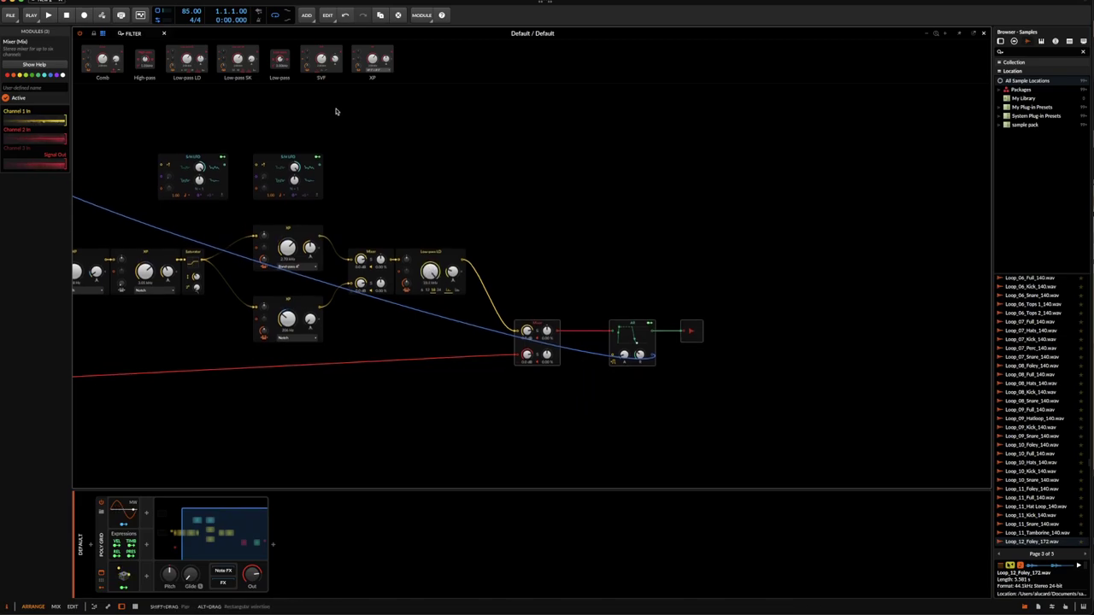
left_click(289, 156)
left_click_drag(289, 157, 440, 272, "alt")
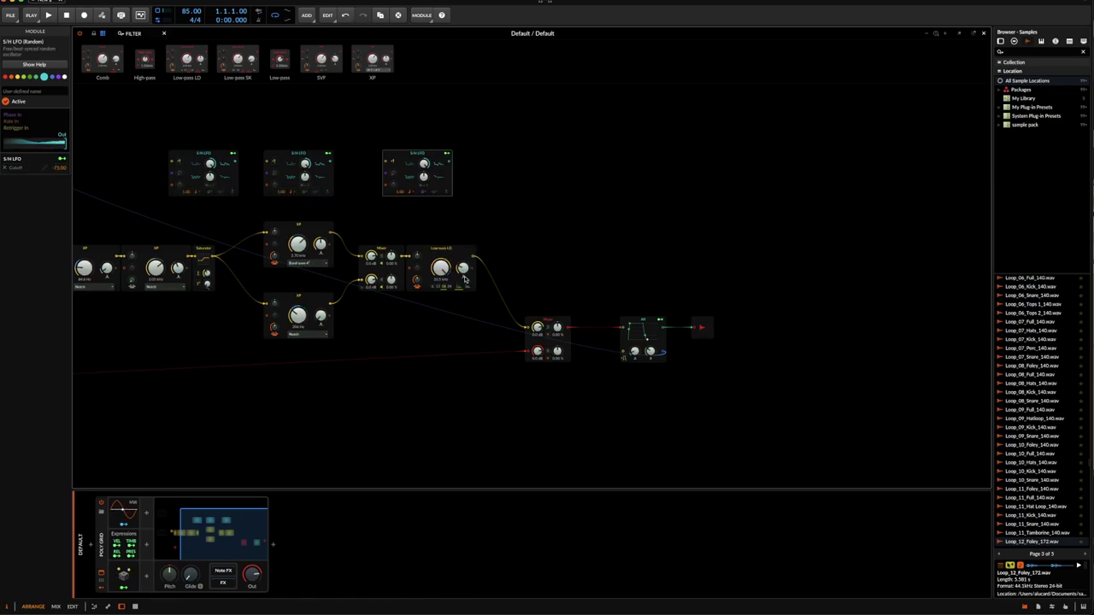
left_click(446, 154)
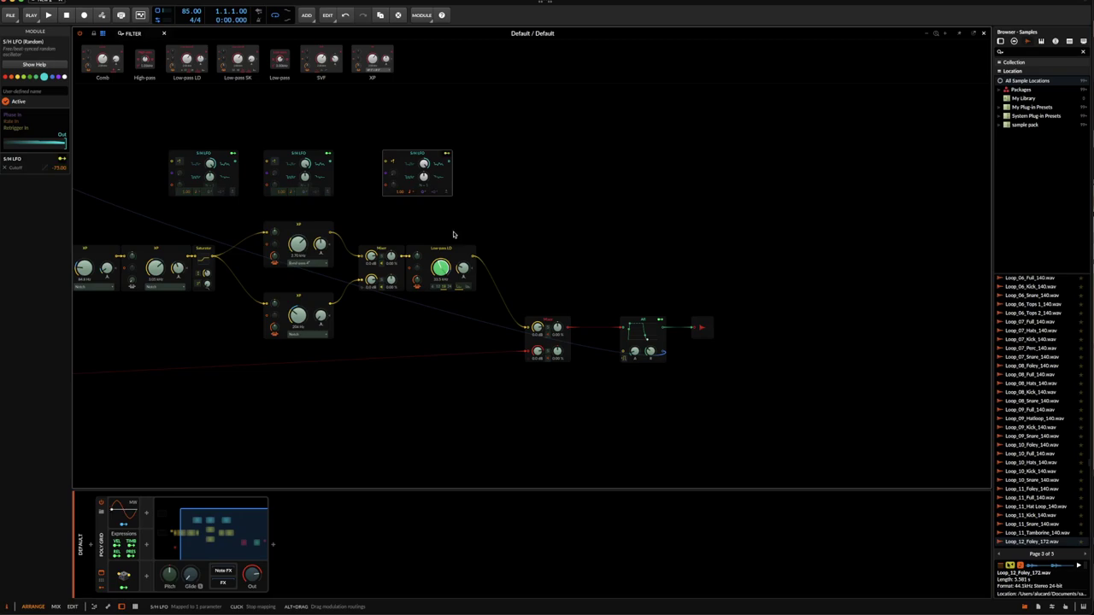
left_click_drag(441, 267, 441, 273)
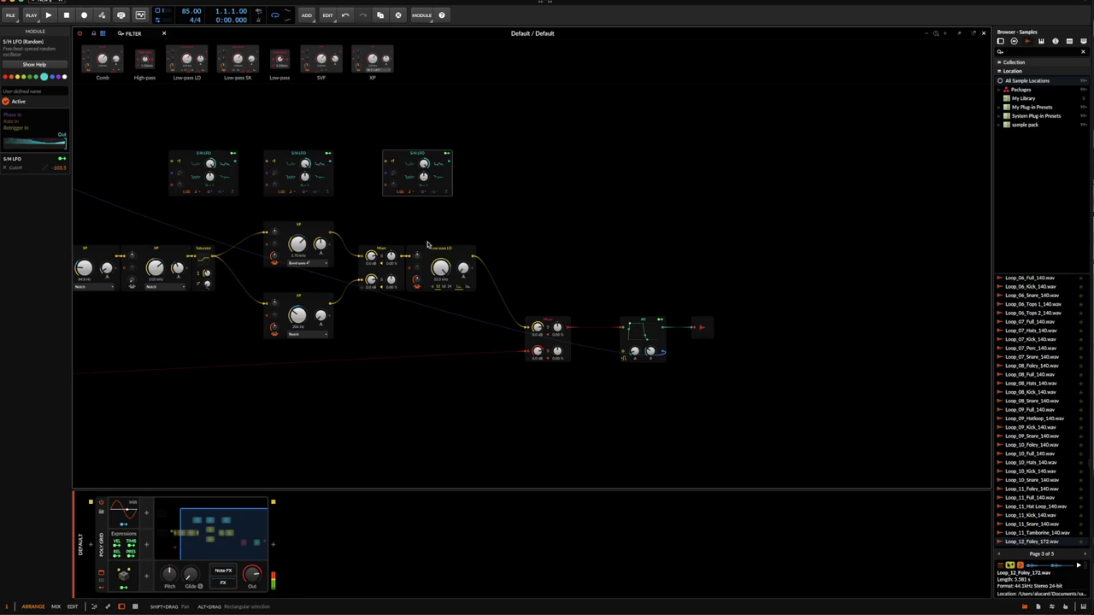
- Search the Grid module palette for "CHOR" and look over the whole patch
scroll(315, 321, "left", 4)
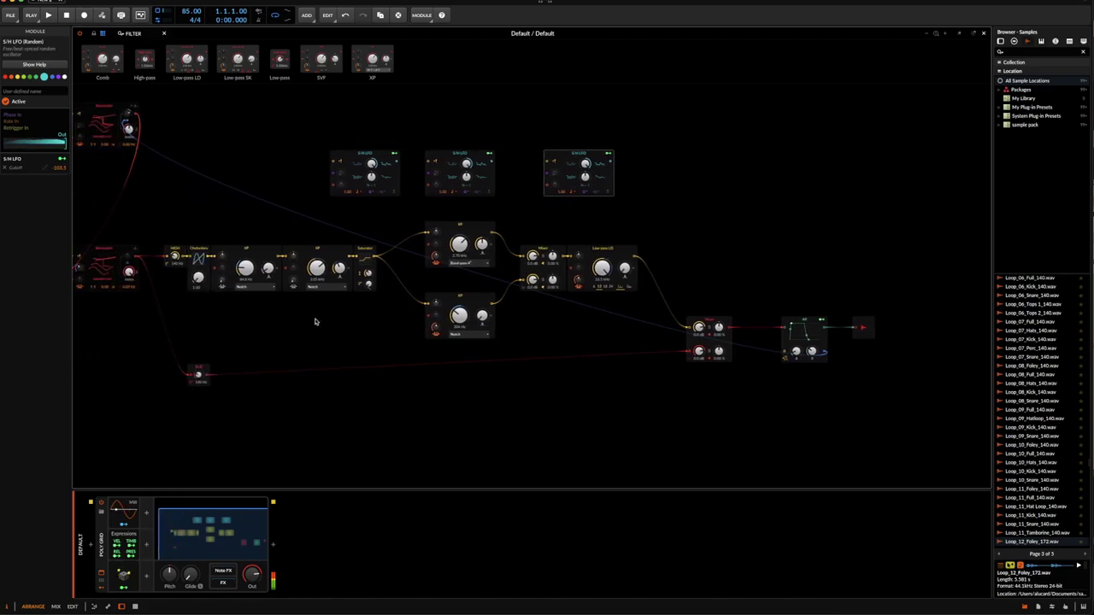
scroll(315, 321, "up", 1)
scroll(315, 322, "down", 1)
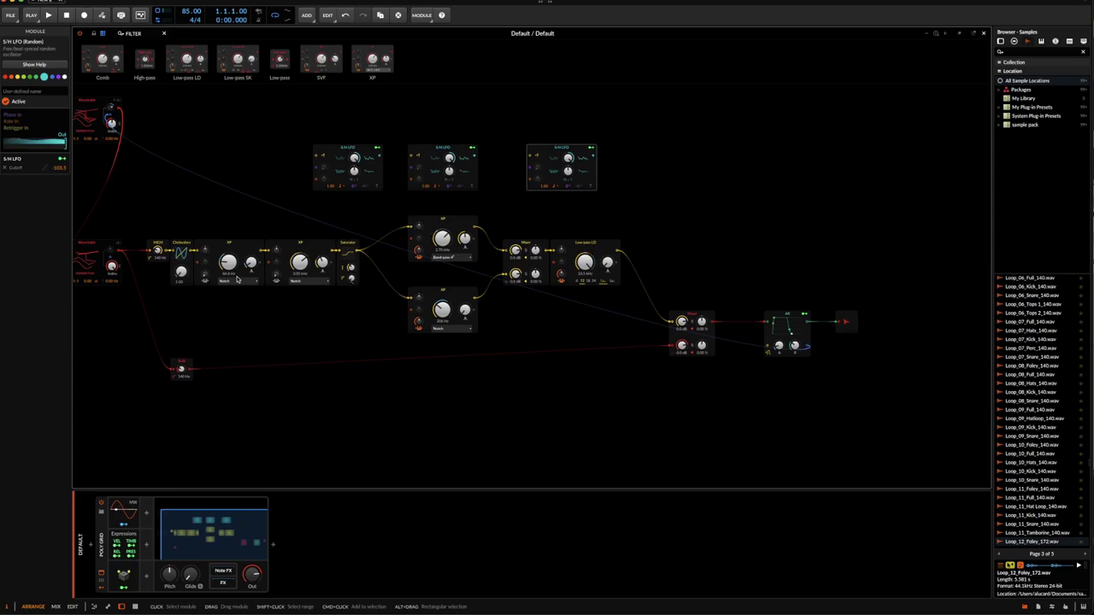
left_click(133, 32)
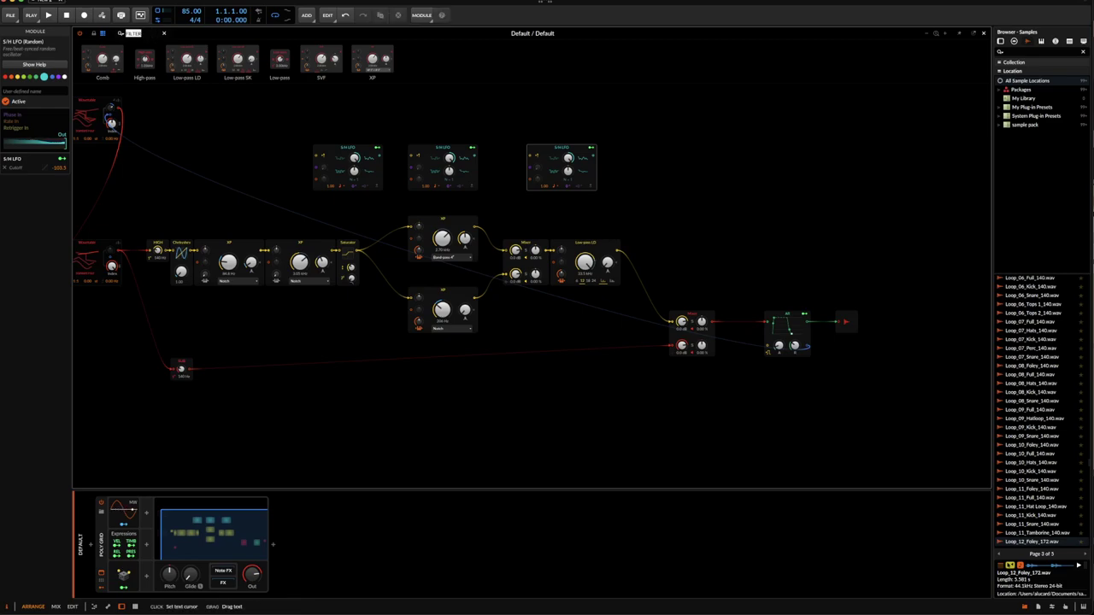
key("BackSpace")
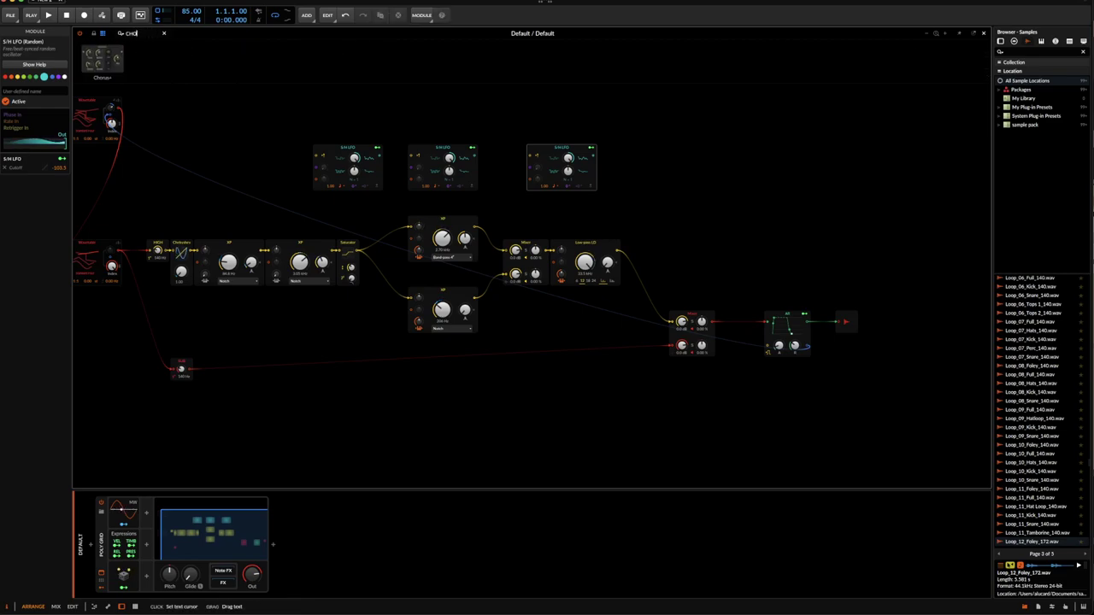
type("R")
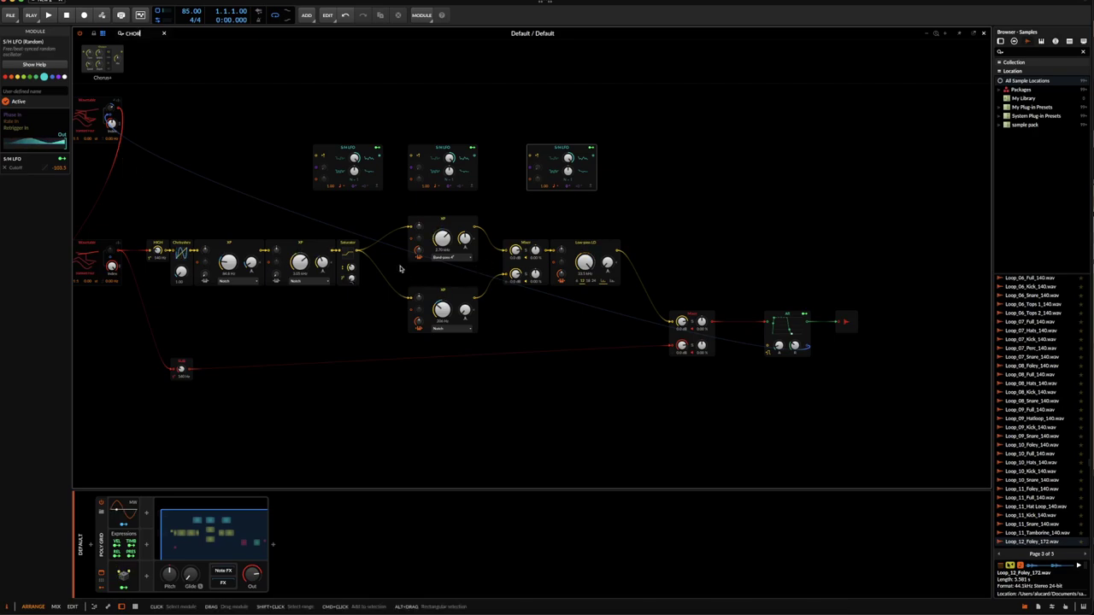
left_click(212, 199)
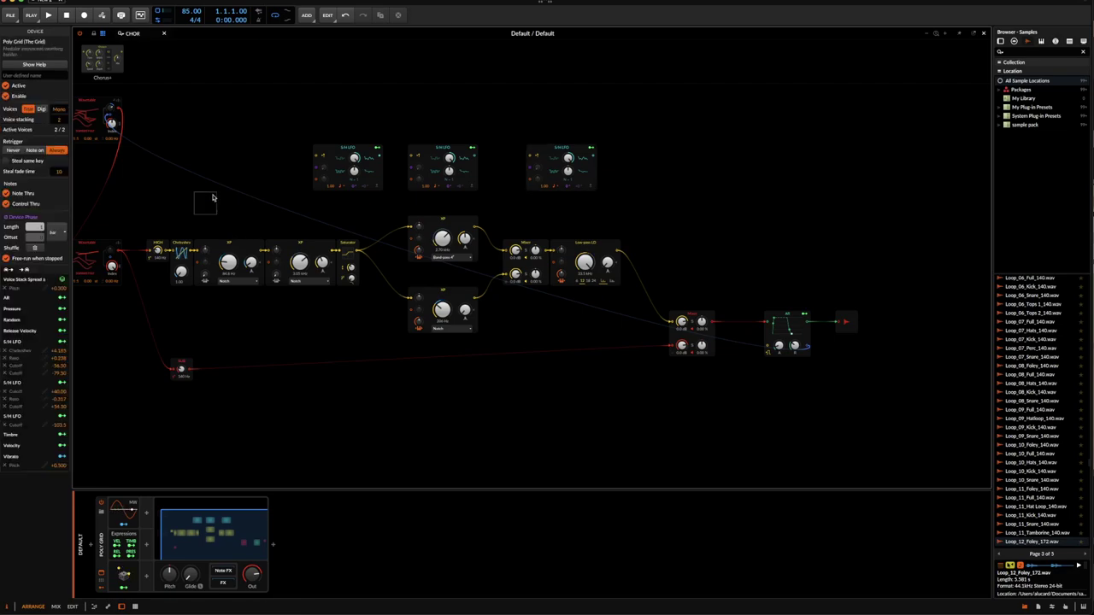
scroll(183, 196, "left", 3)
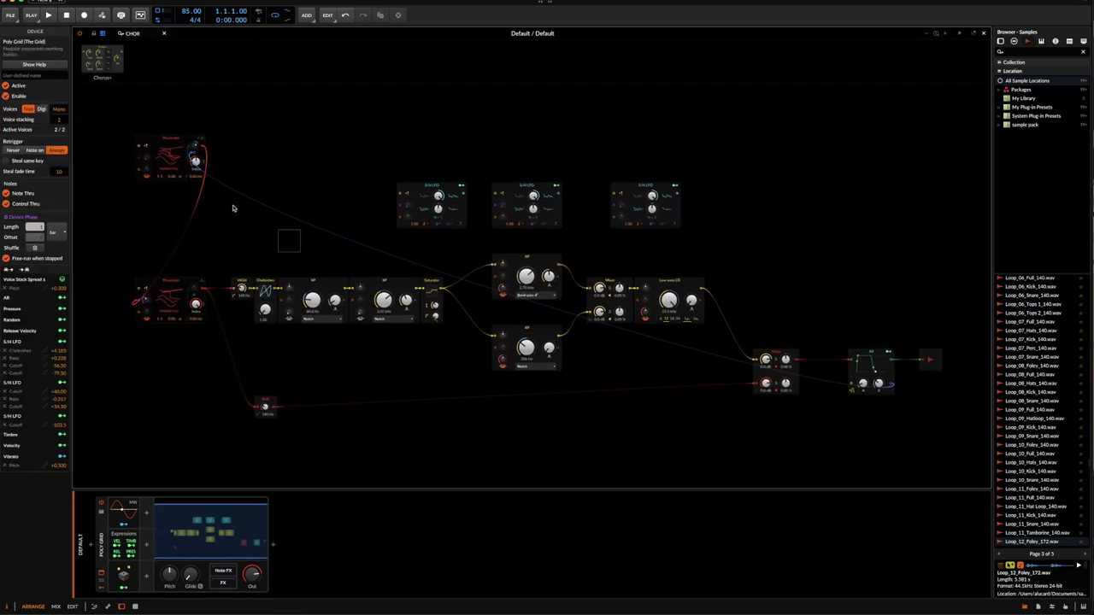
scroll(243, 207, "right", 3)
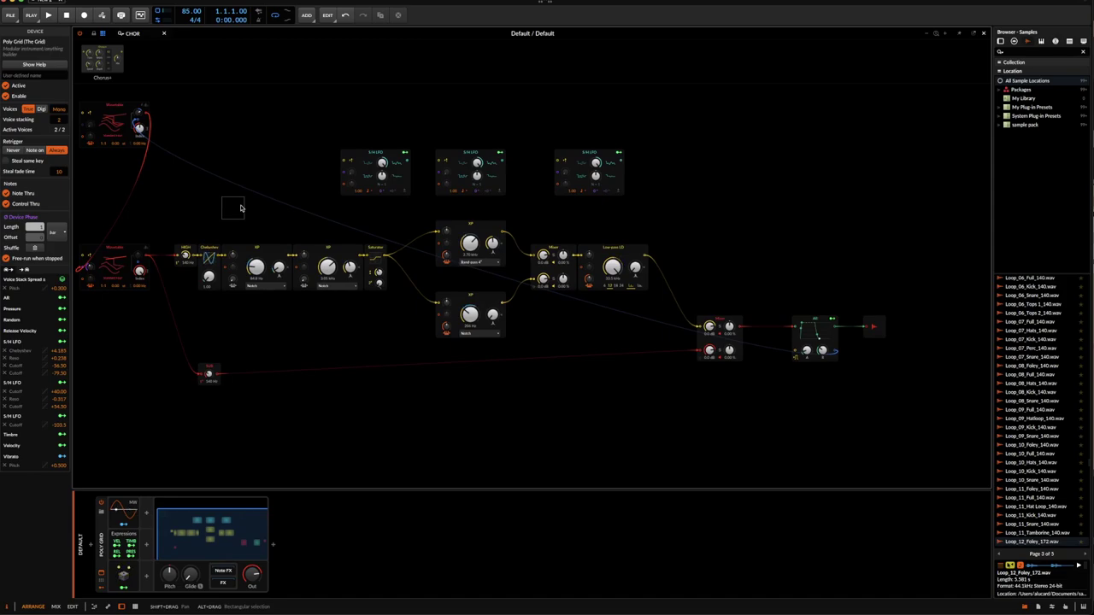
scroll(338, 130, "right", 3)
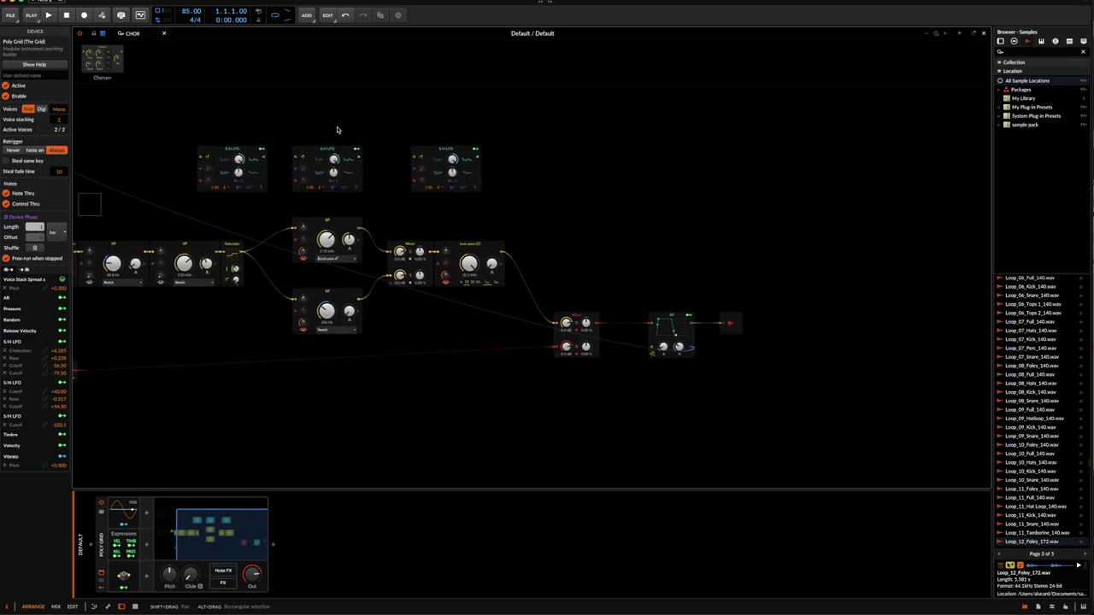
- Search the Grid module palette for "note" instead, and clear the search
left_click(164, 32)
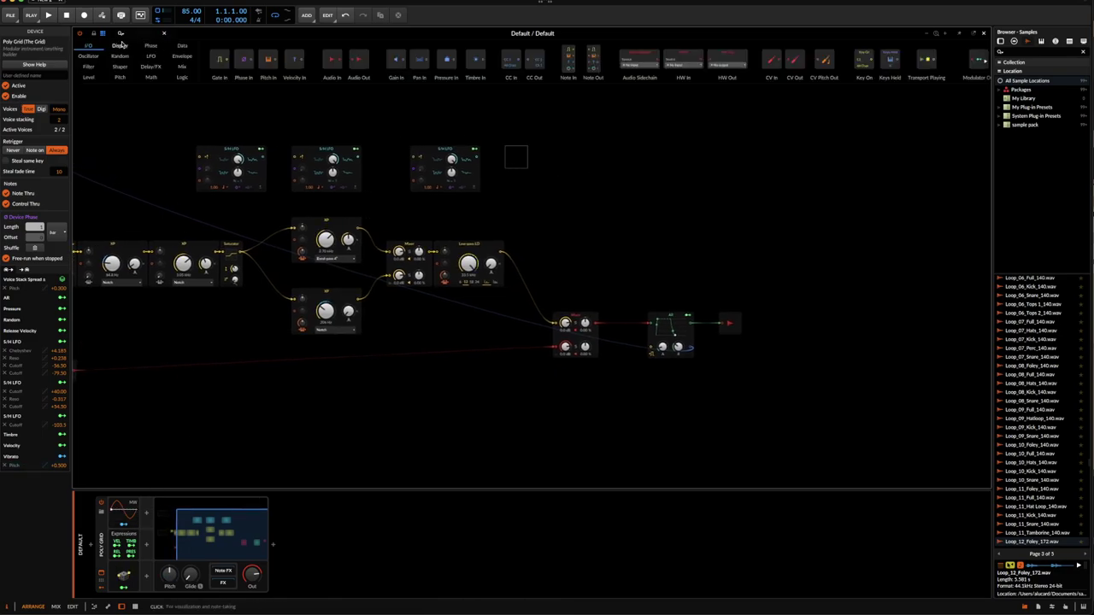
left_click(132, 35)
type("note")
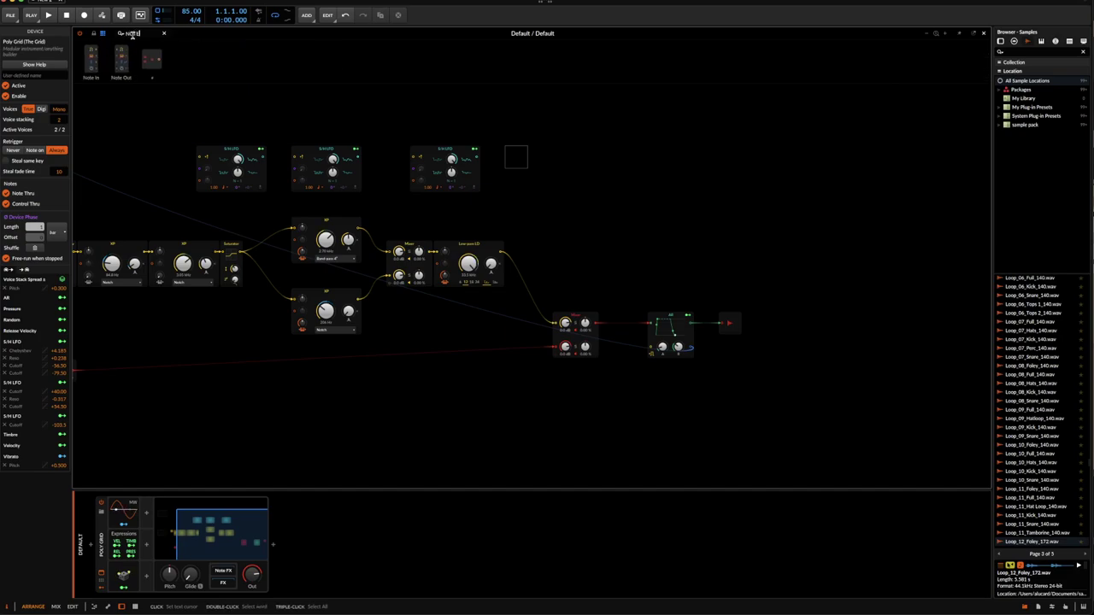
key("BackSpace")
key("BackSpace")
key("BackSpace")
key("BackSpace")
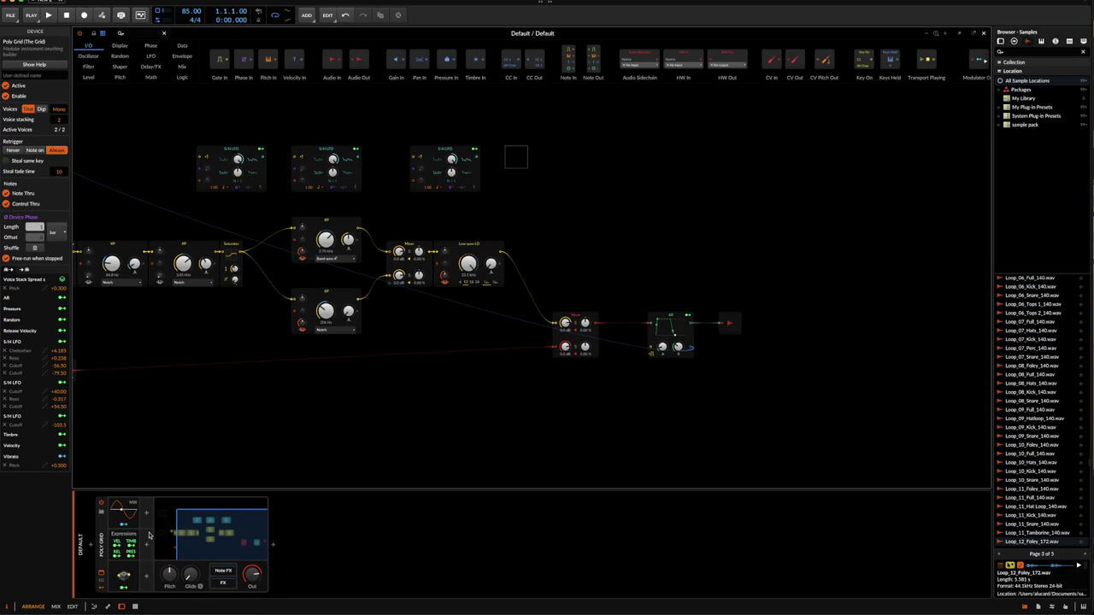
- Add a Keytrack modulator to the Poly Grid device in the empty slot beside the vibrato modulator
left_click(146, 513)
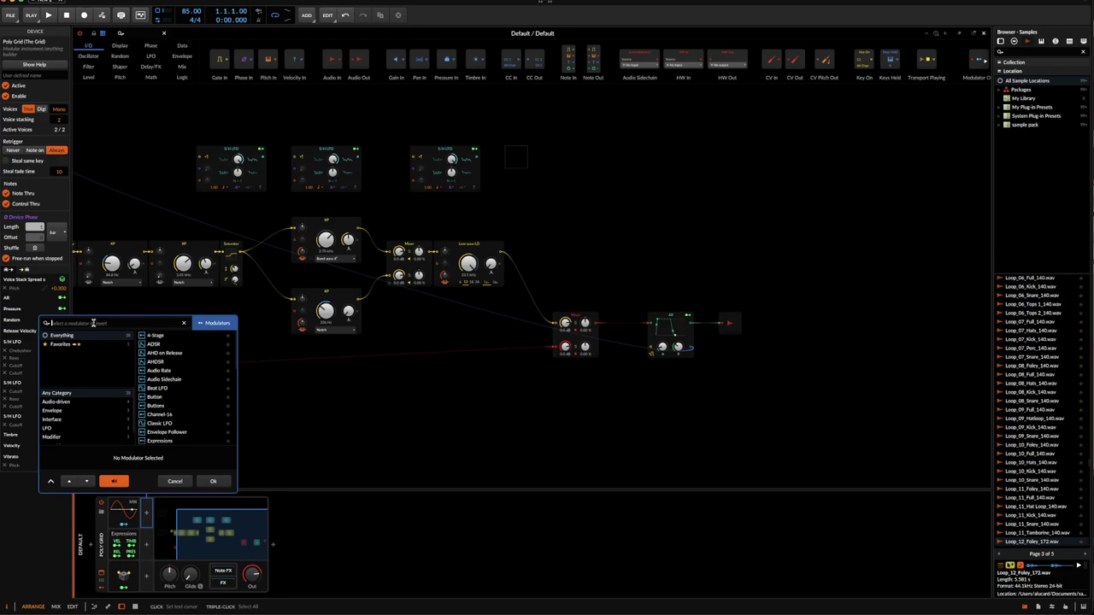
type("Ke")
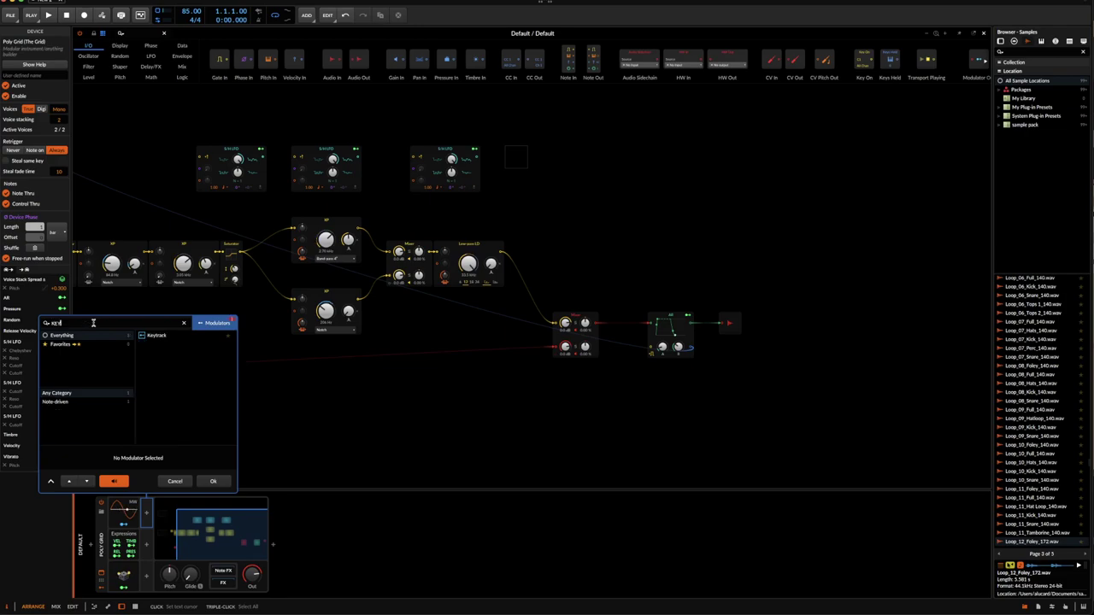
left_click(152, 335)
left_click(214, 482)
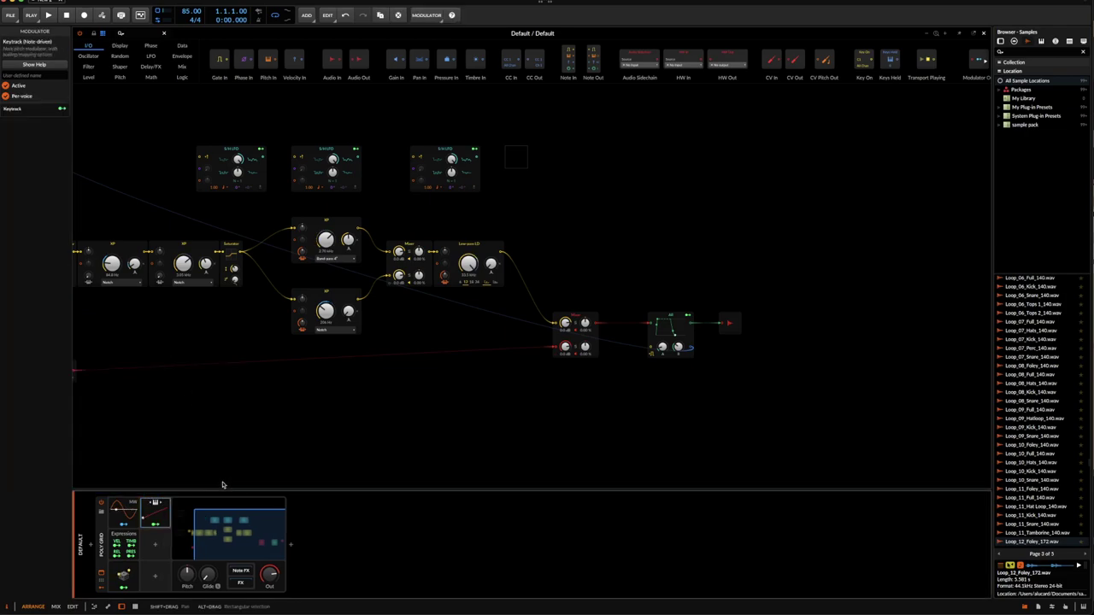
- Search the Grid module palette for "key" and open the Keytrack modulator's curve settings
left_click(135, 35)
type("Ke")
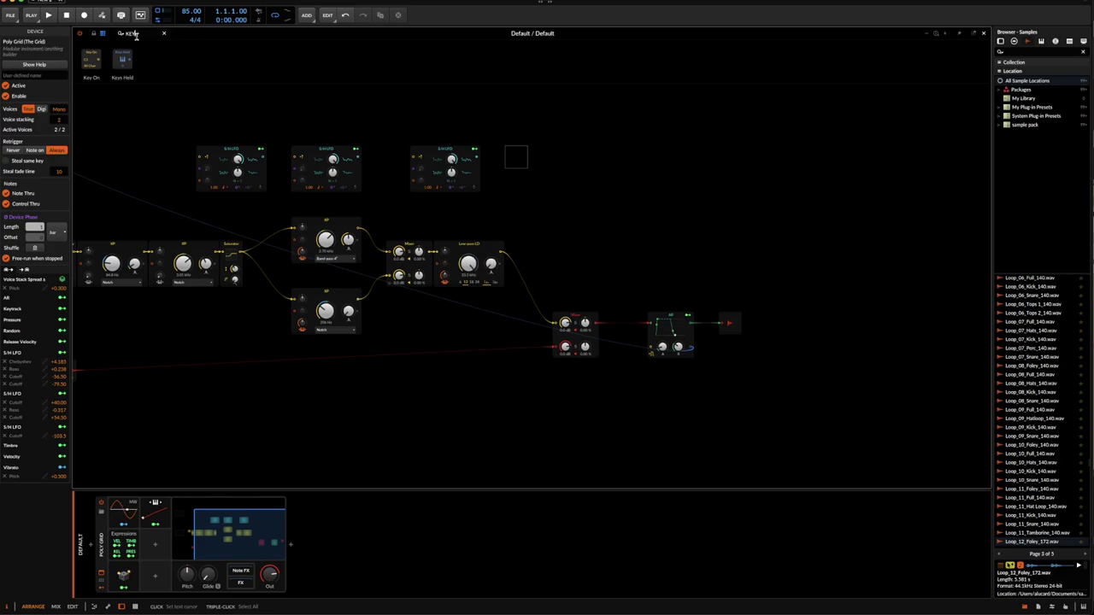
type("y")
left_click(155, 516)
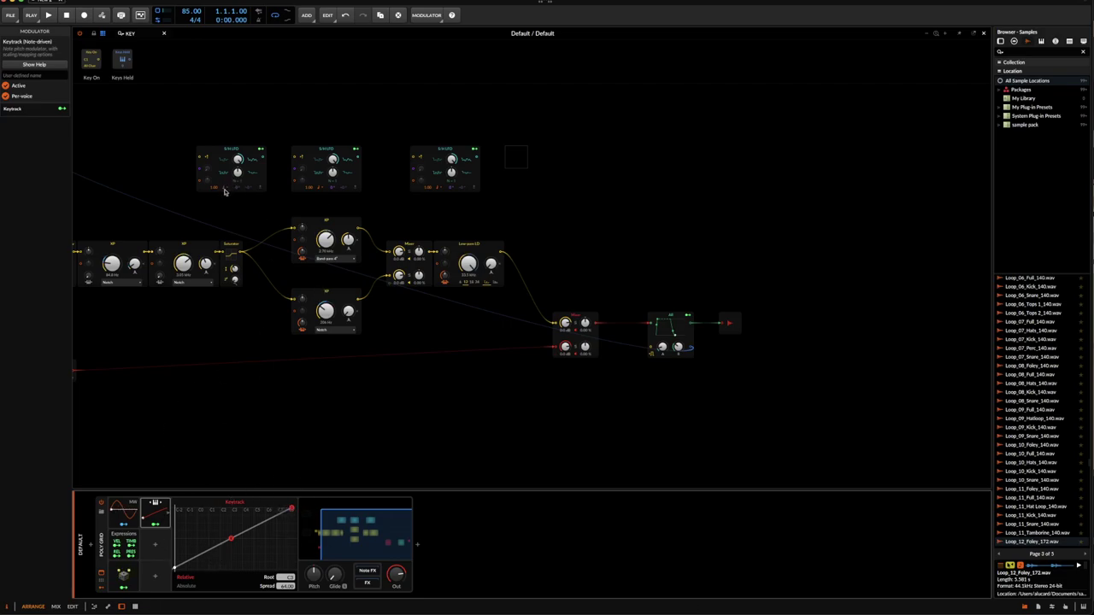
- Add a Macro modulator to the Poly Grid device in the empty slot below Keytrack
left_click(153, 545)
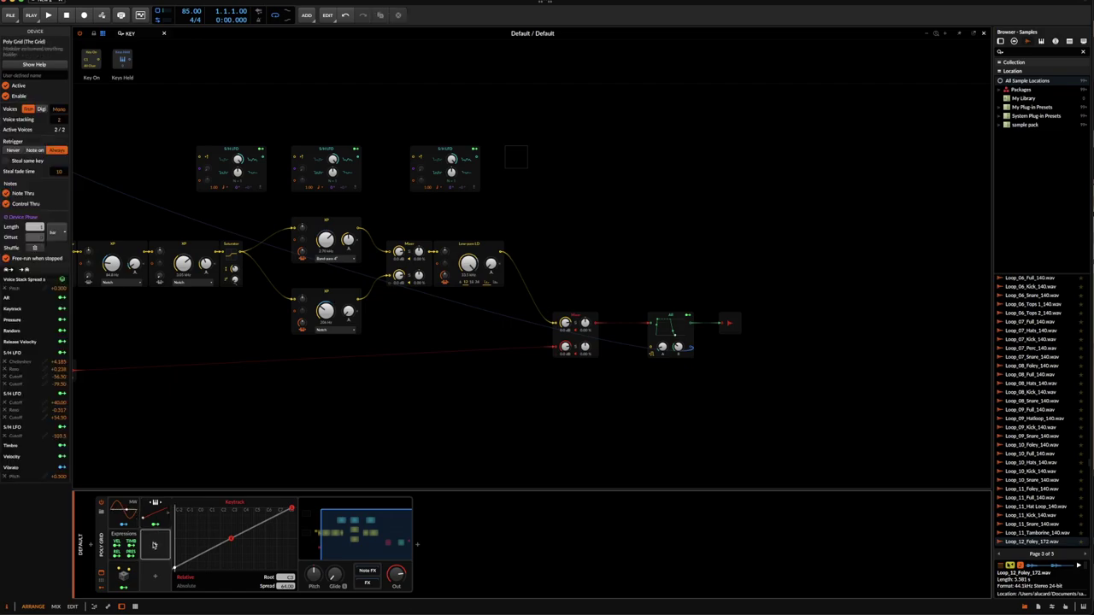
left_click(153, 545)
type("MA")
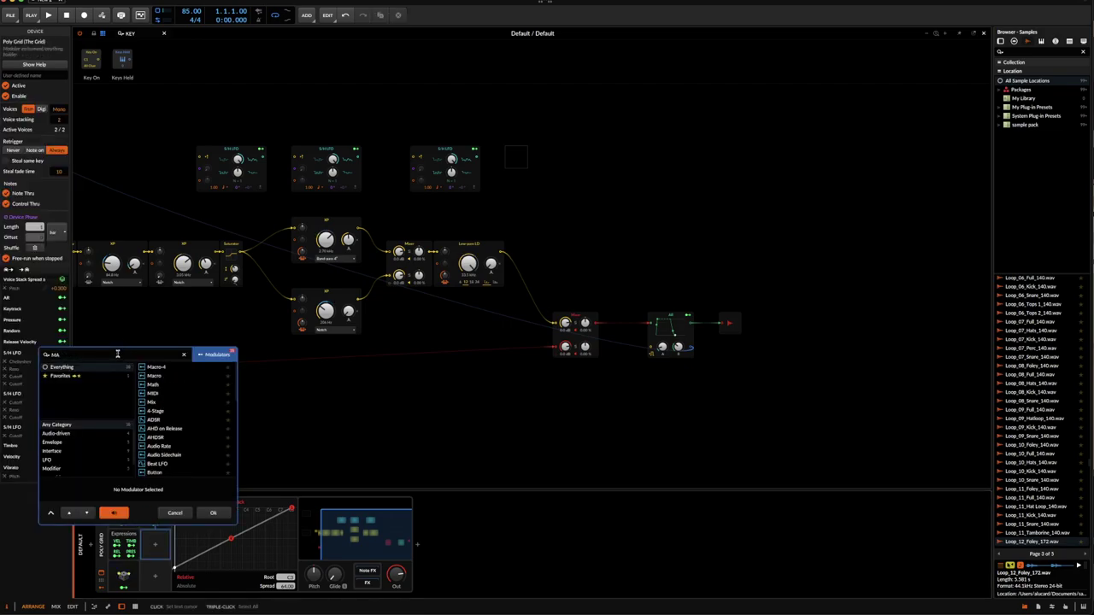
type("CRO")
left_click(159, 377)
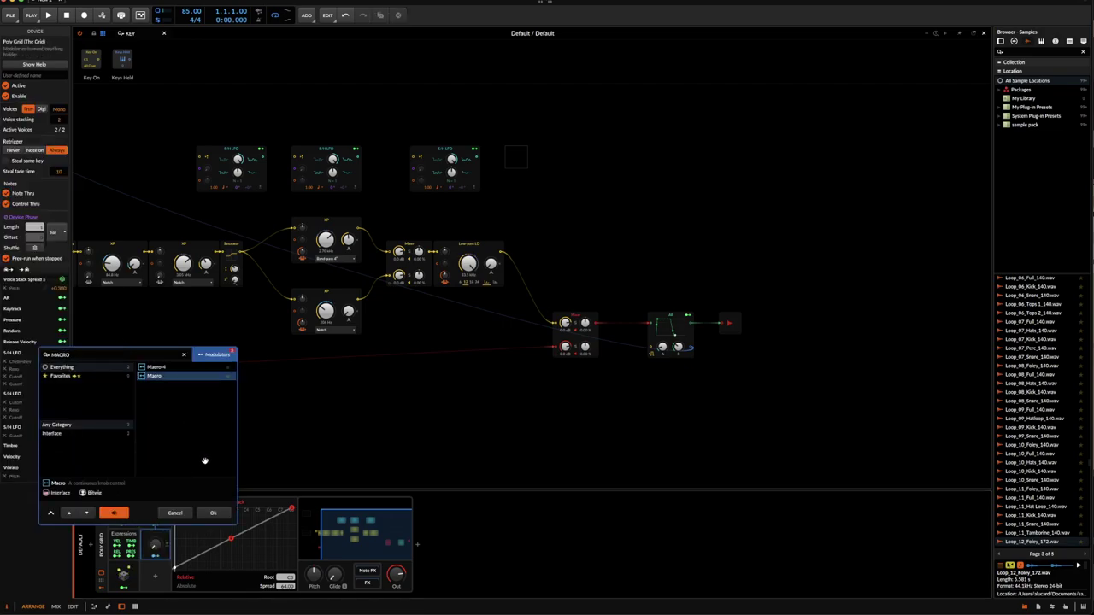
left_click(206, 518)
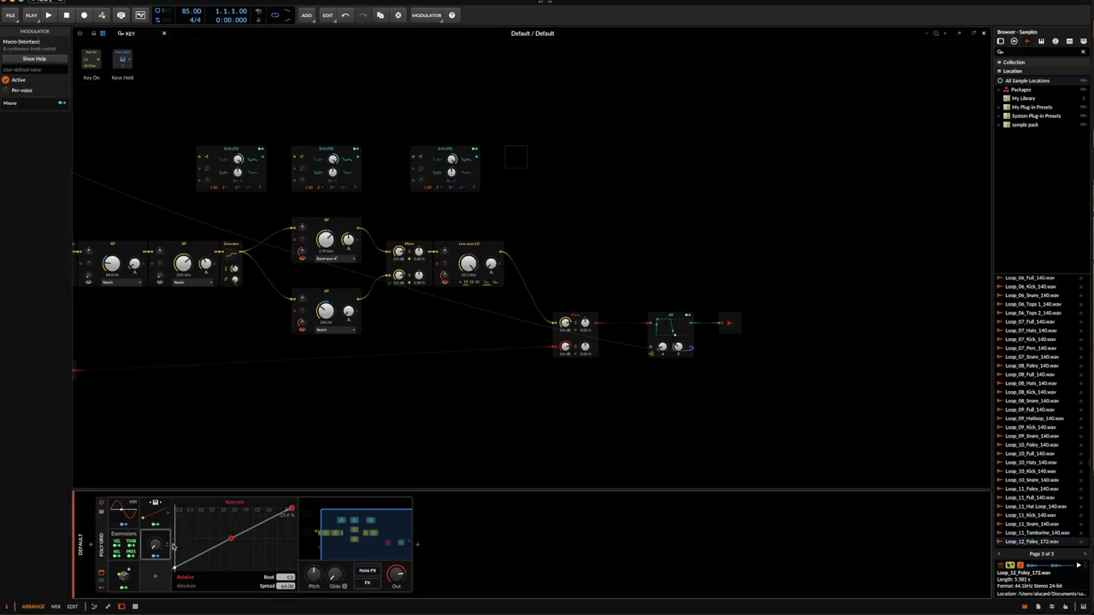
- Map the Macro to the Rate of all three S/H LFOs with a modulation amount of +1.00 each
scroll(195, 304, "left", 5)
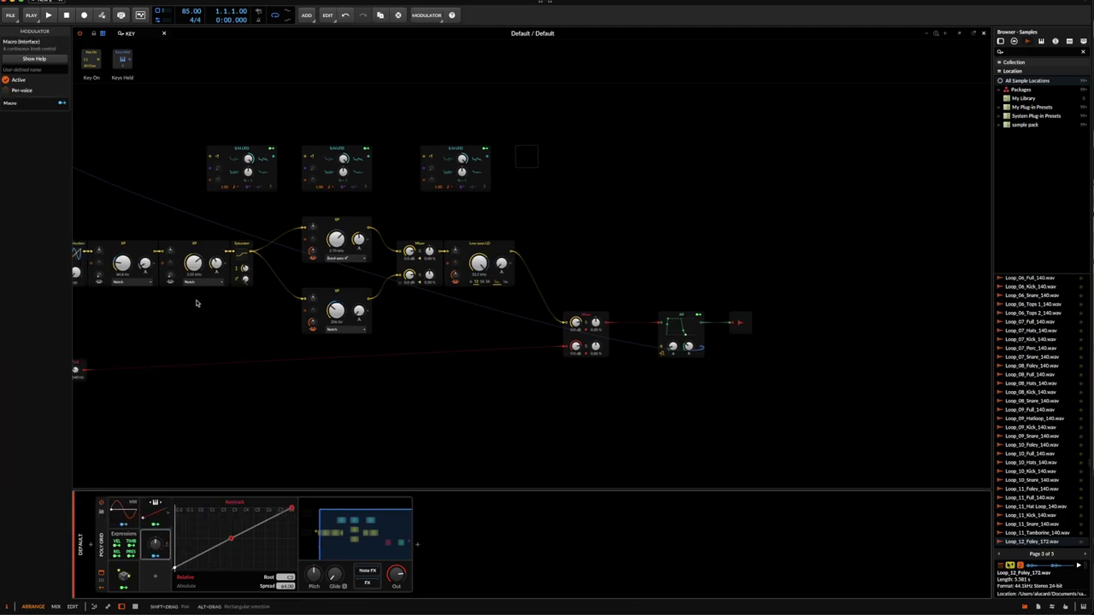
scroll(193, 303, "left", 2)
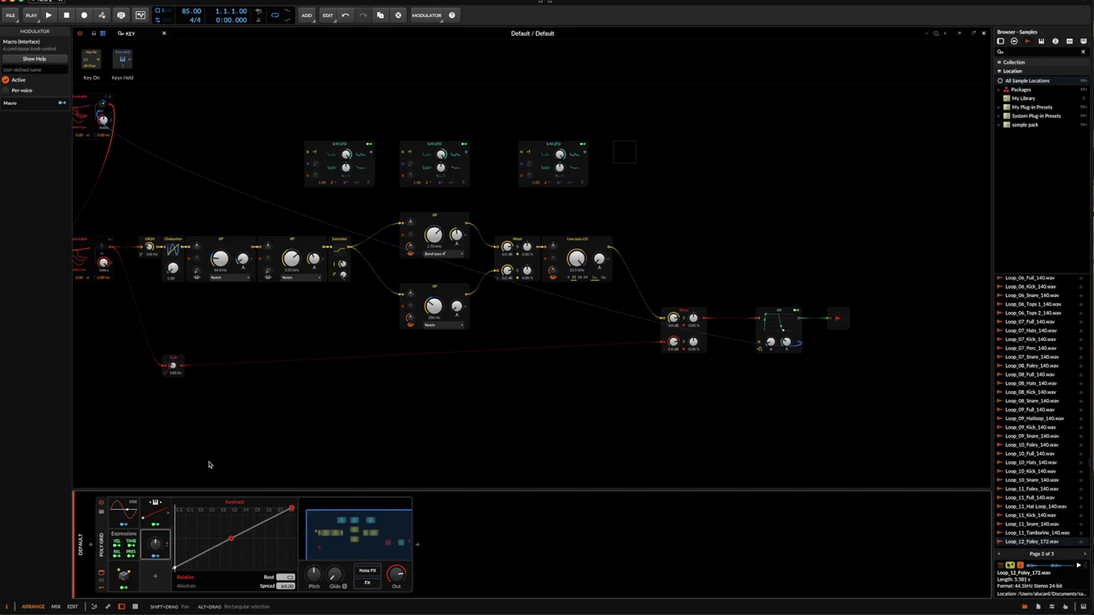
scroll(209, 465, "left", 2)
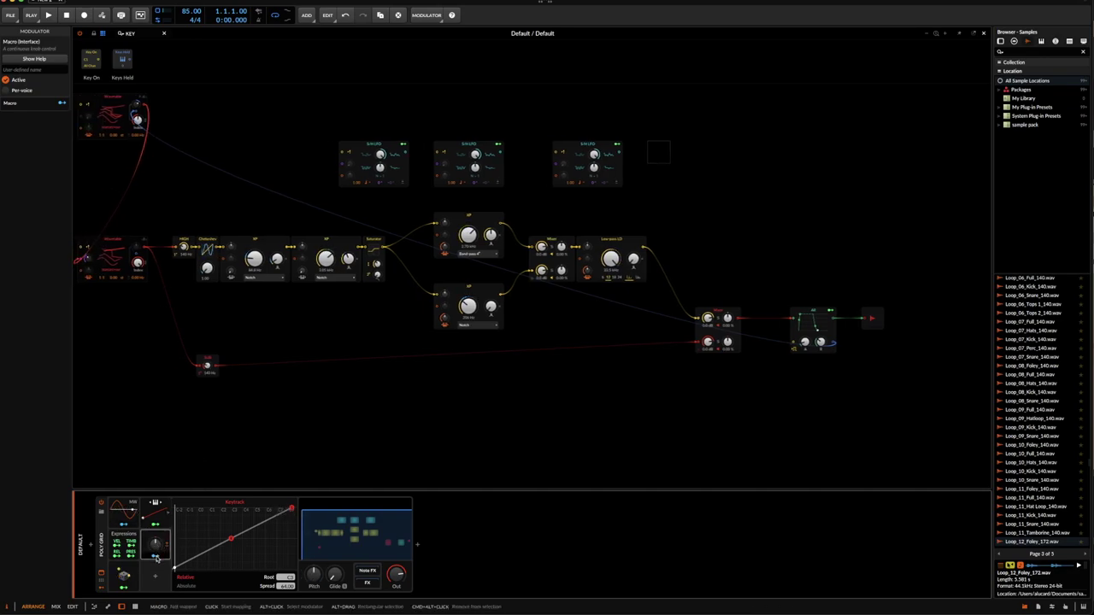
left_click(156, 557)
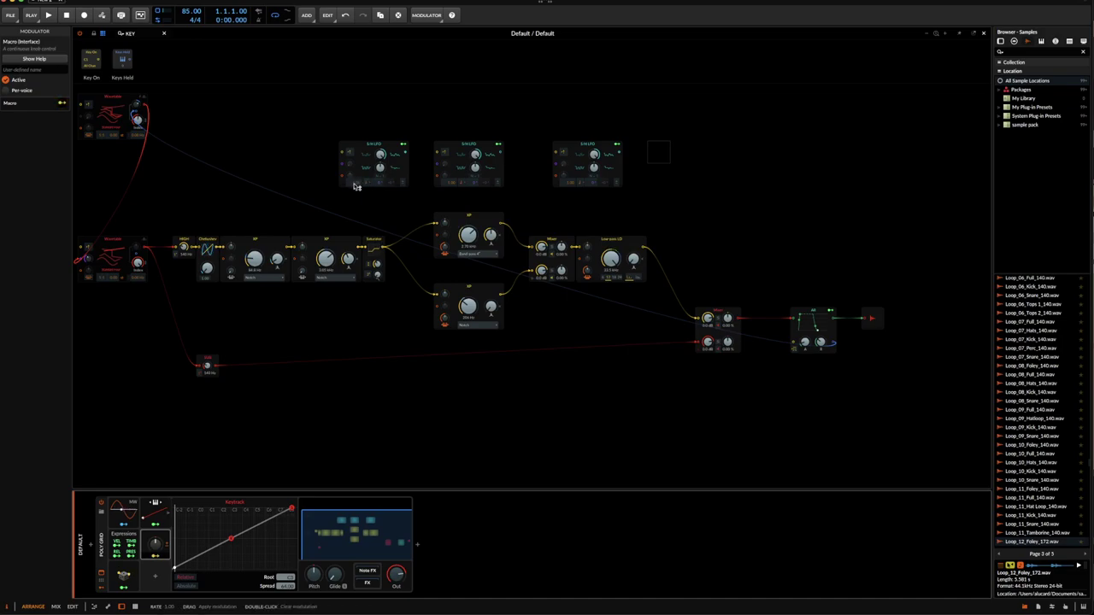
left_click_drag(357, 186, 357, 178)
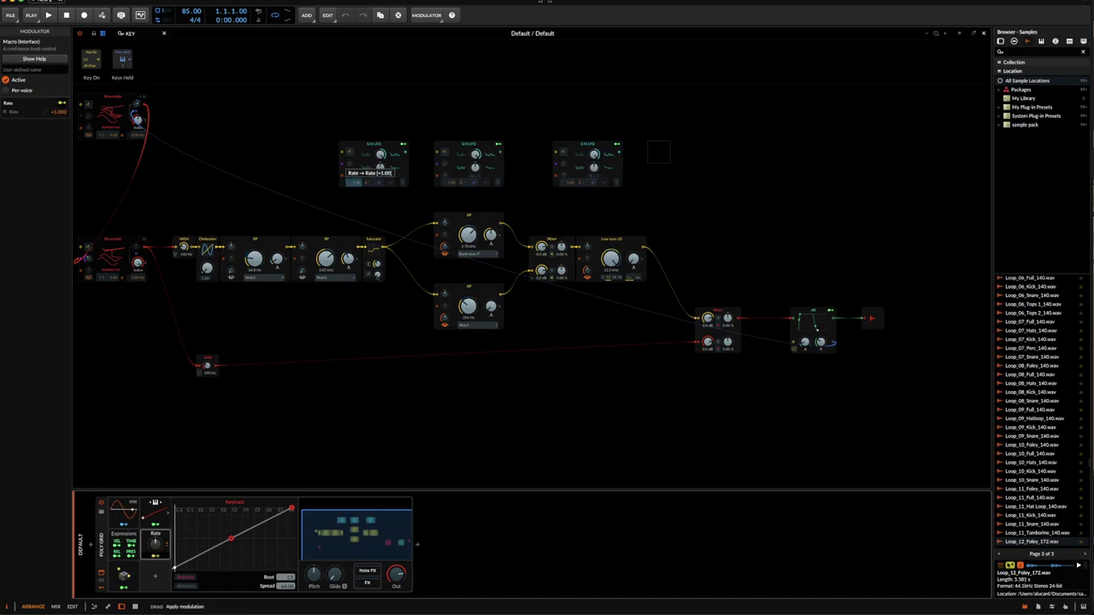
left_click_drag(453, 182, 453, 171)
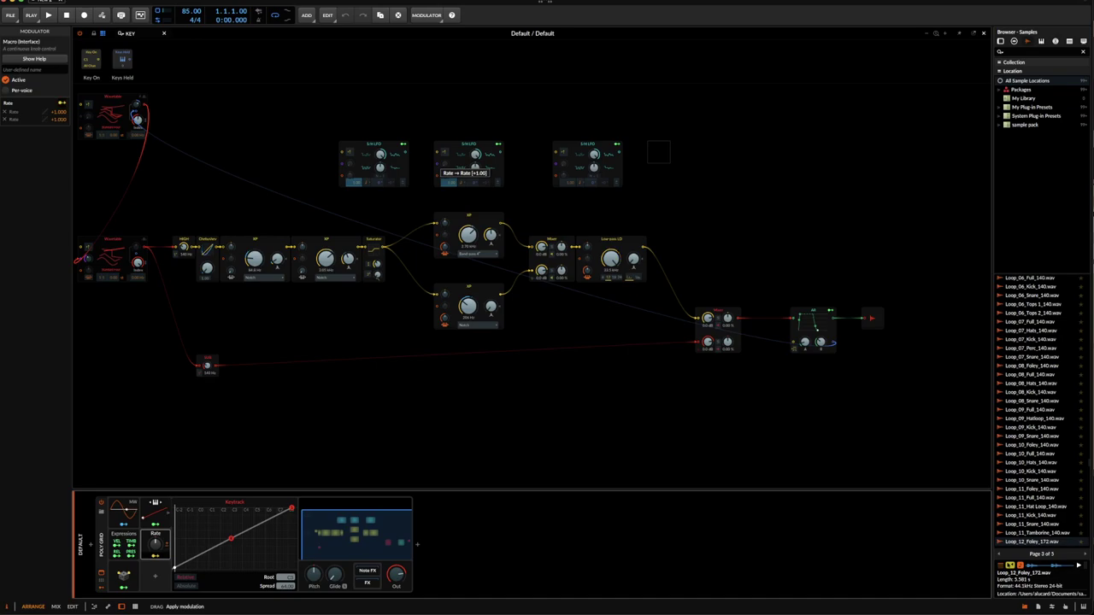
left_click(569, 182)
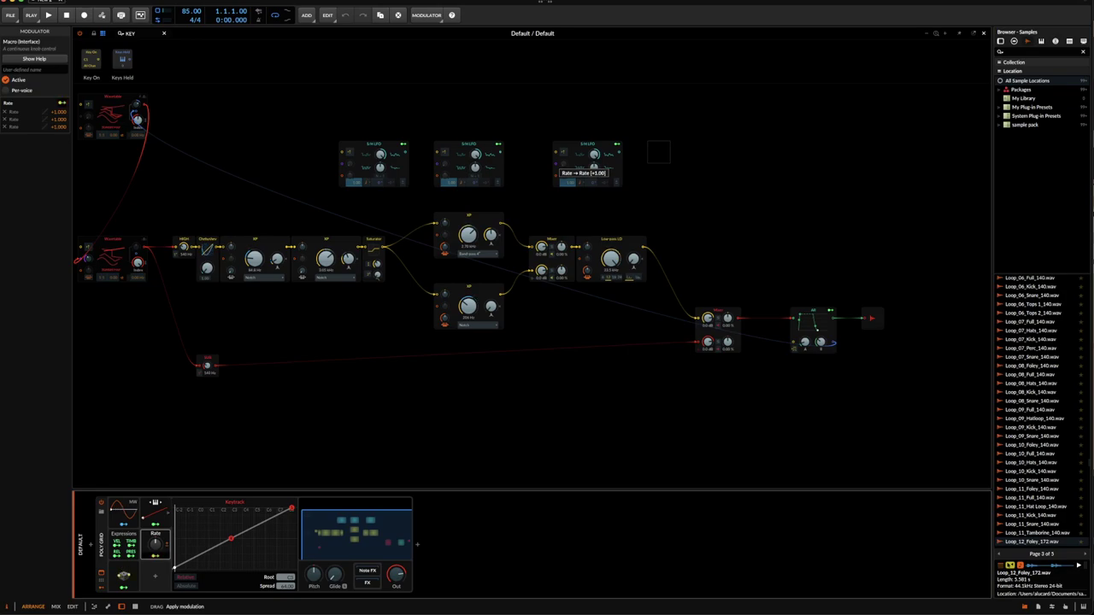
left_click(329, 200)
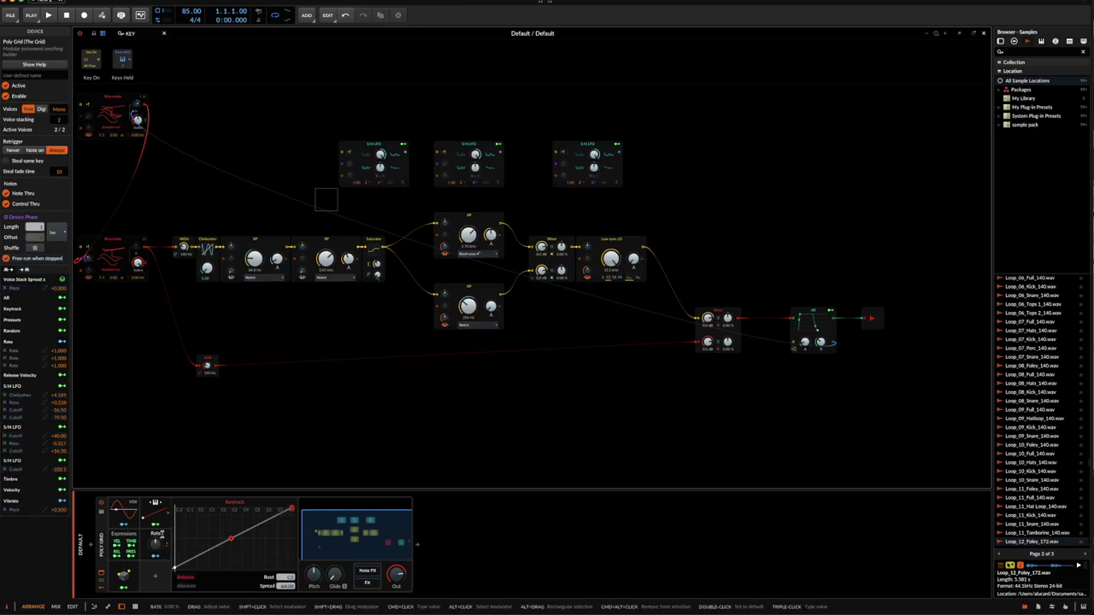
- Map the Keytrack modulator to the Rate macro with an amount of -0.610 and lower the Keytrack's root key
left_click(155, 525)
mouse_move(156, 544)
left_mouse_down()
mouse_move(156, 532)
mouse_move(156, 557)
left_mouse_up()
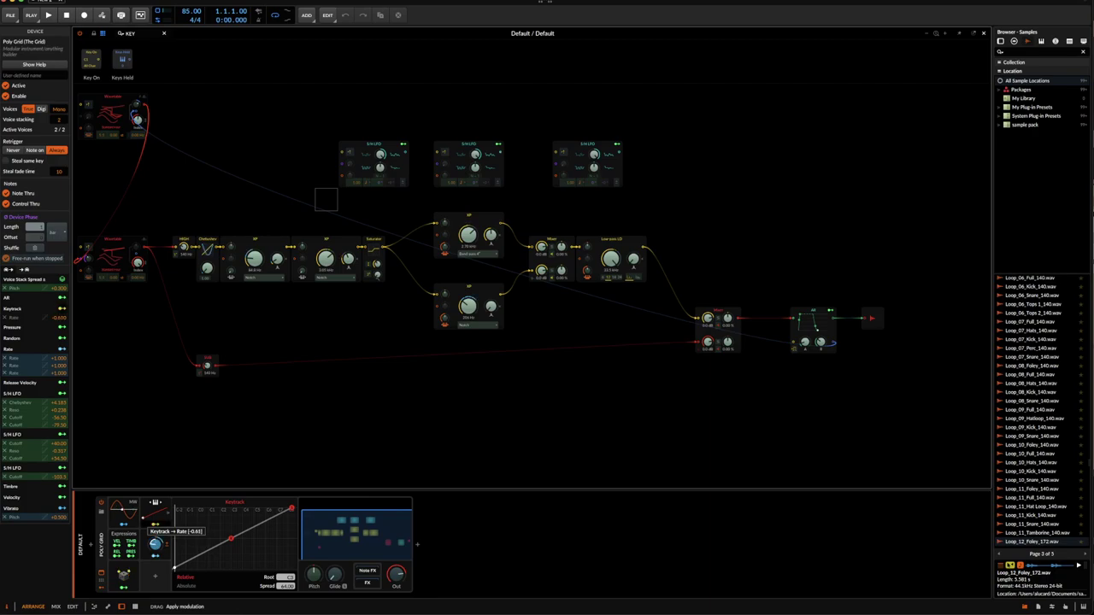
left_click(155, 525)
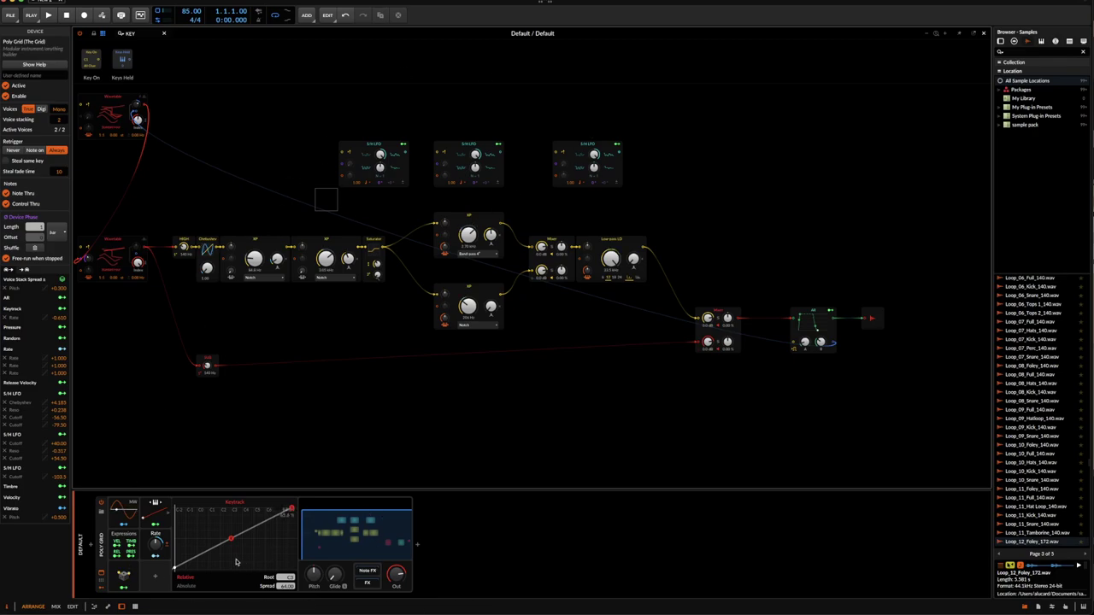
left_click_drag(285, 577, 285, 602)
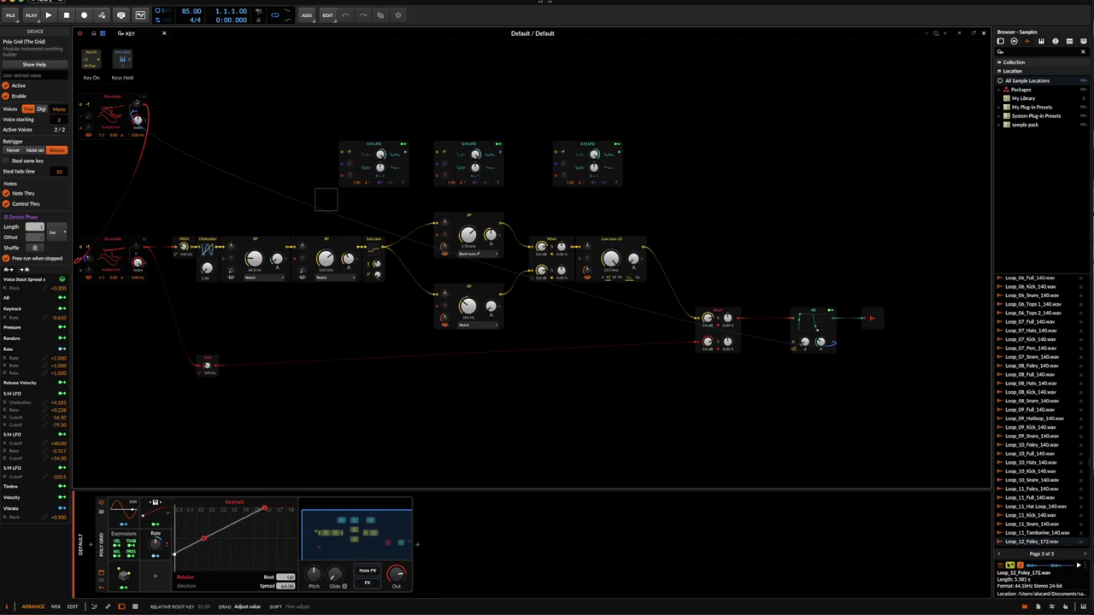
left_click_drag(257, 563, 249, 563)
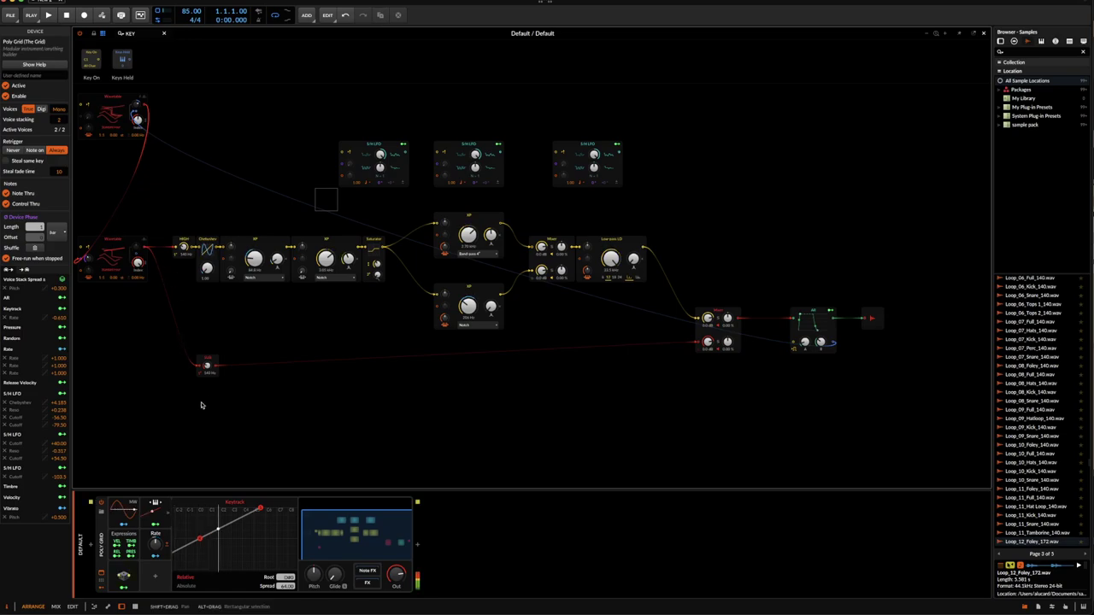
- Set the Keytrack's modulation amount on the Rate macro to +2.000 and check the first S/H LFO's timebase options
left_click(156, 523)
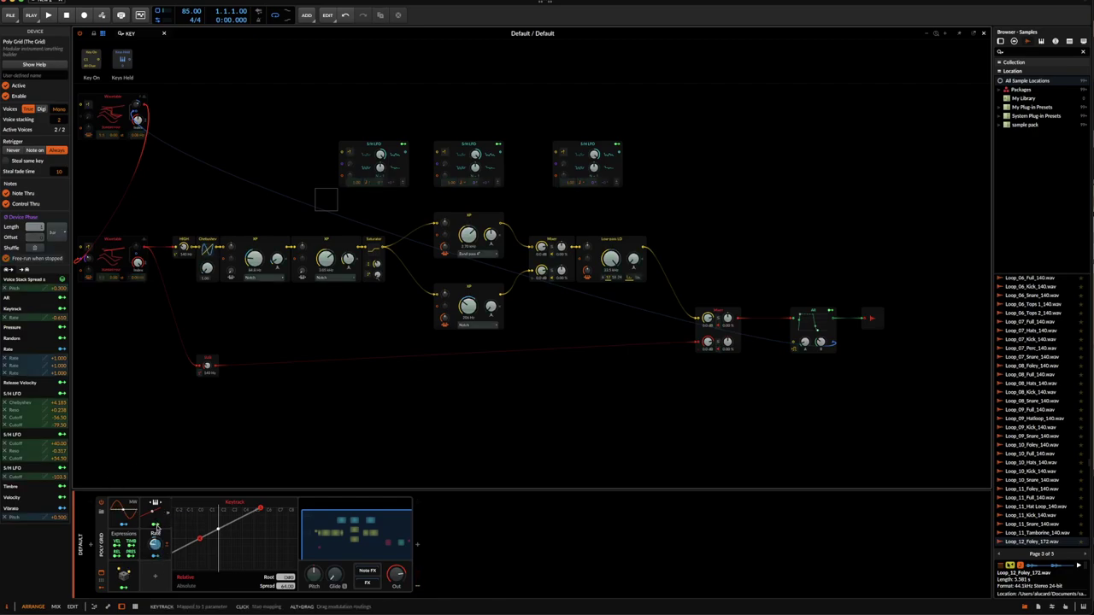
left_click_drag(154, 544, 155, 504)
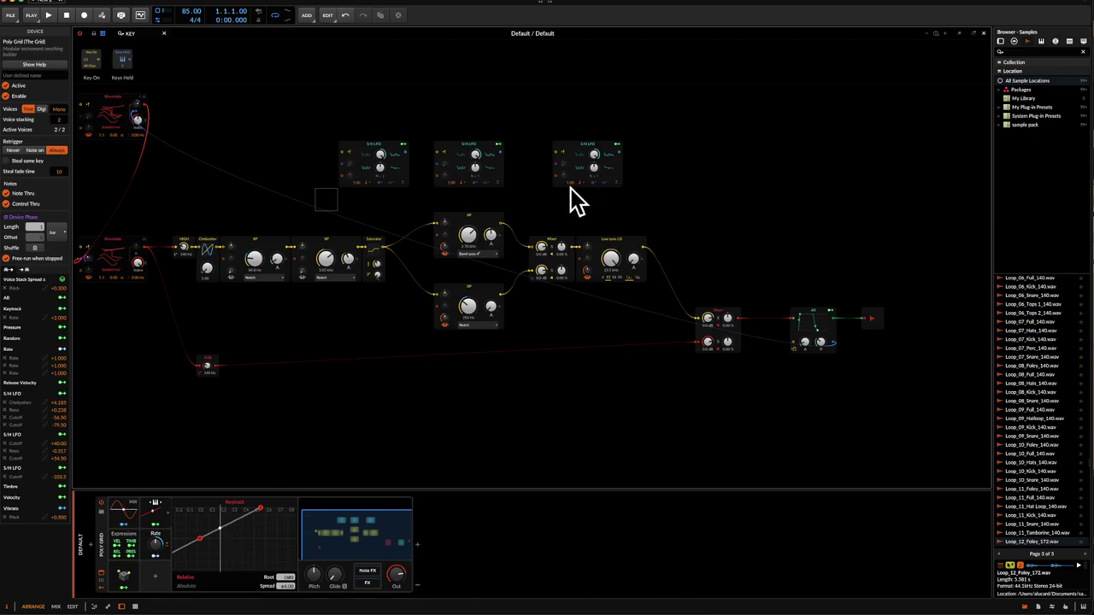
right_click(366, 181)
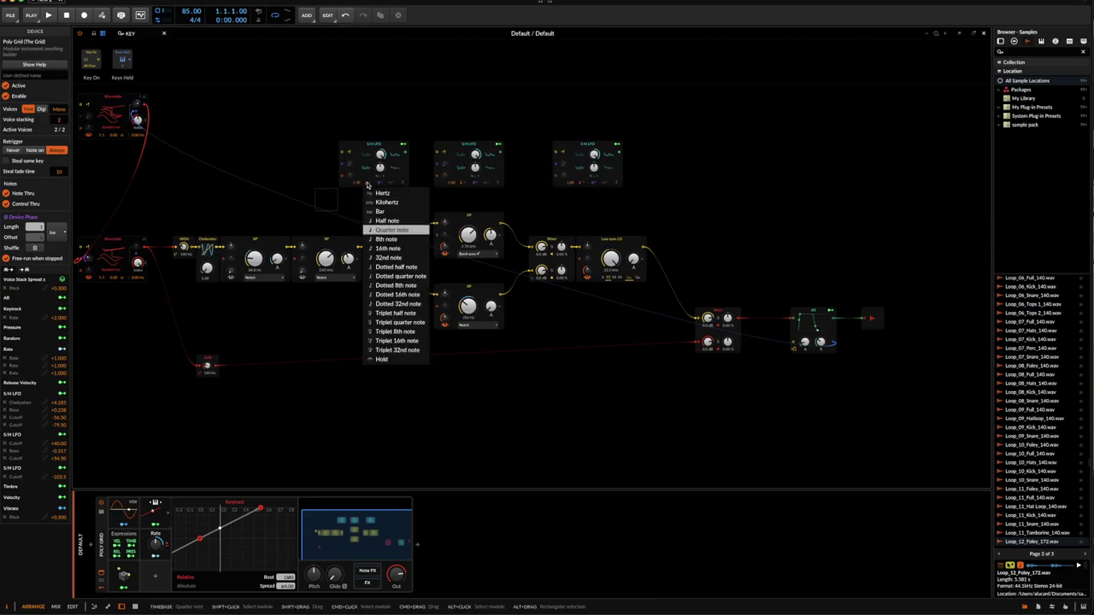
key("Escape")
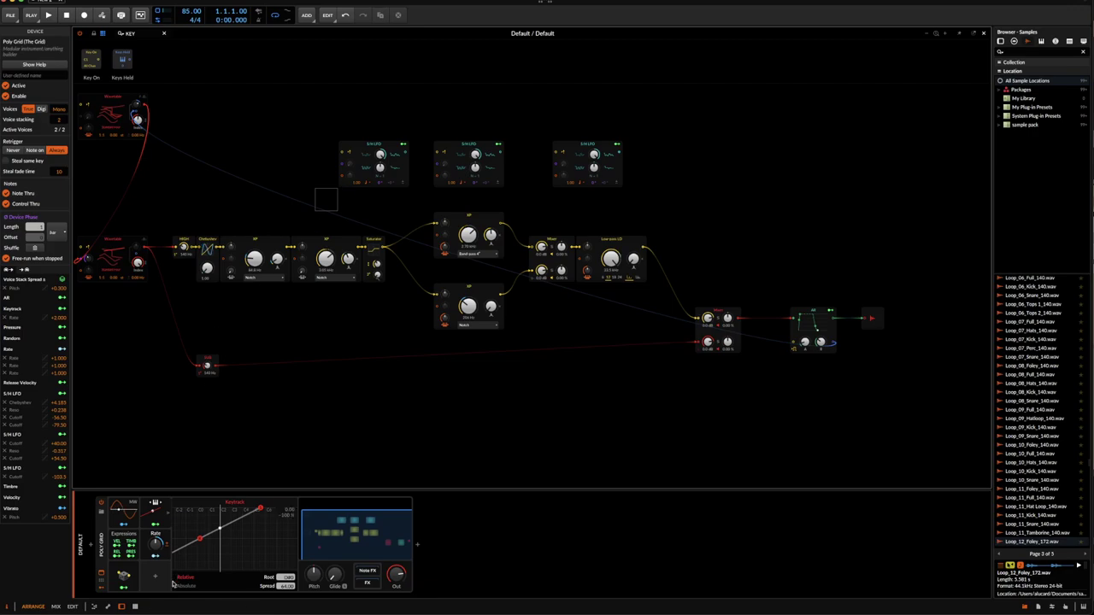
- Set the Keytrack's modulation amount on the Rate macro to -1.060
left_click(155, 524)
left_click_drag(155, 544, 156, 581)
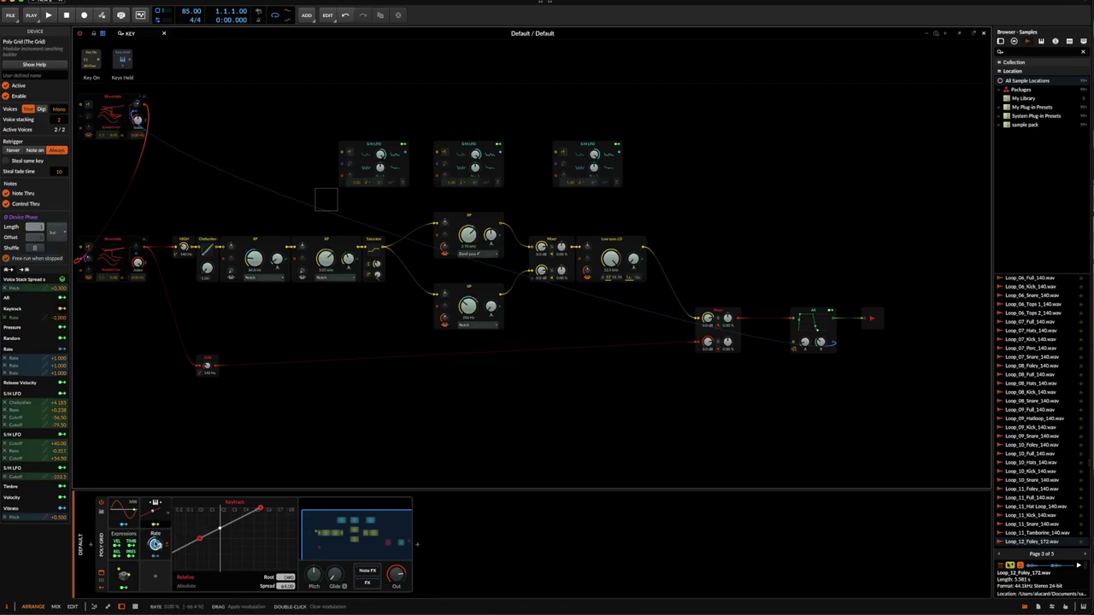
left_click(156, 524)
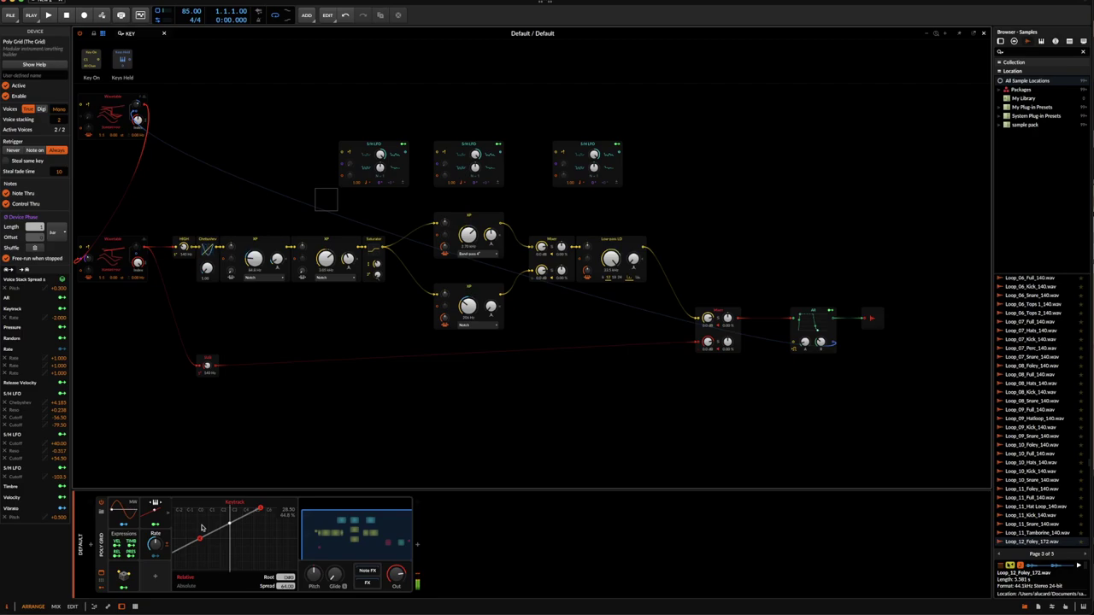
left_click_drag(155, 551, 155, 542)
left_click(156, 524)
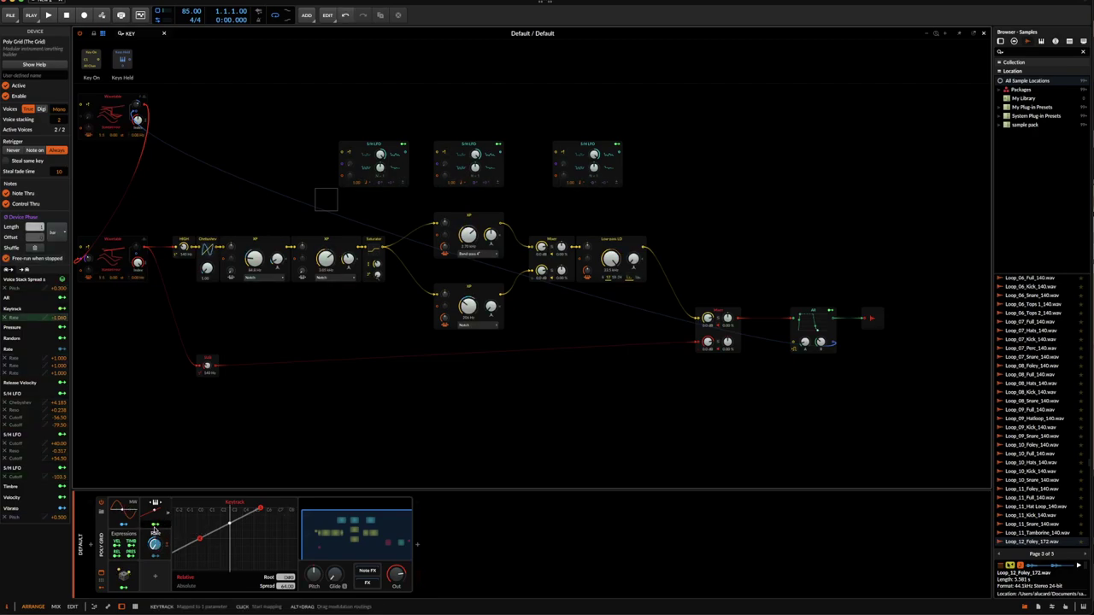
- Review the timebase options of the first S/H LFO without changing them and look over the whole patch
left_click(371, 184)
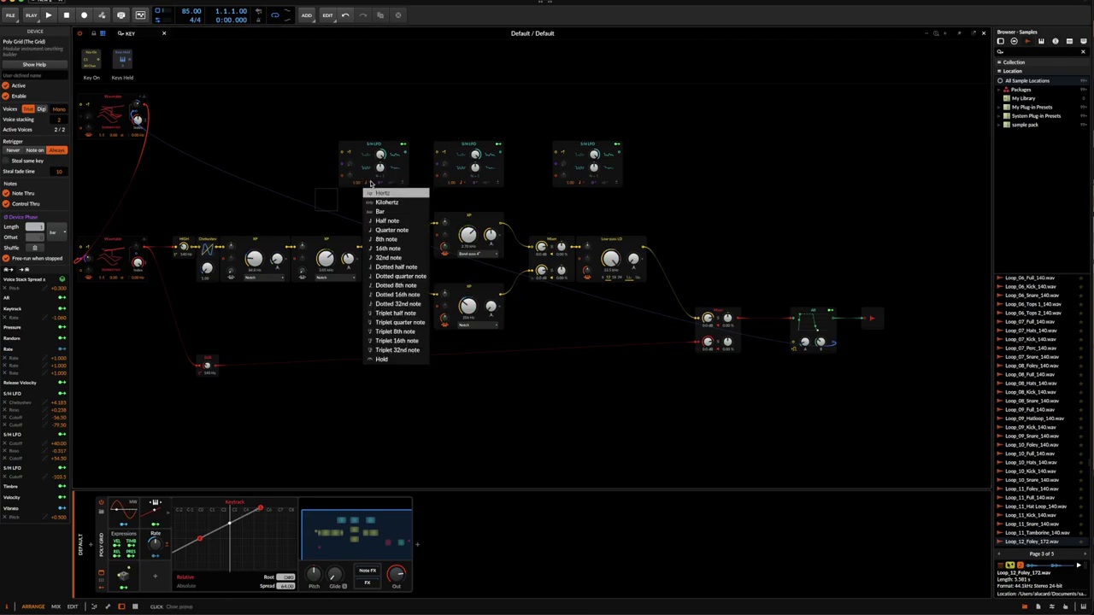
left_click(364, 181)
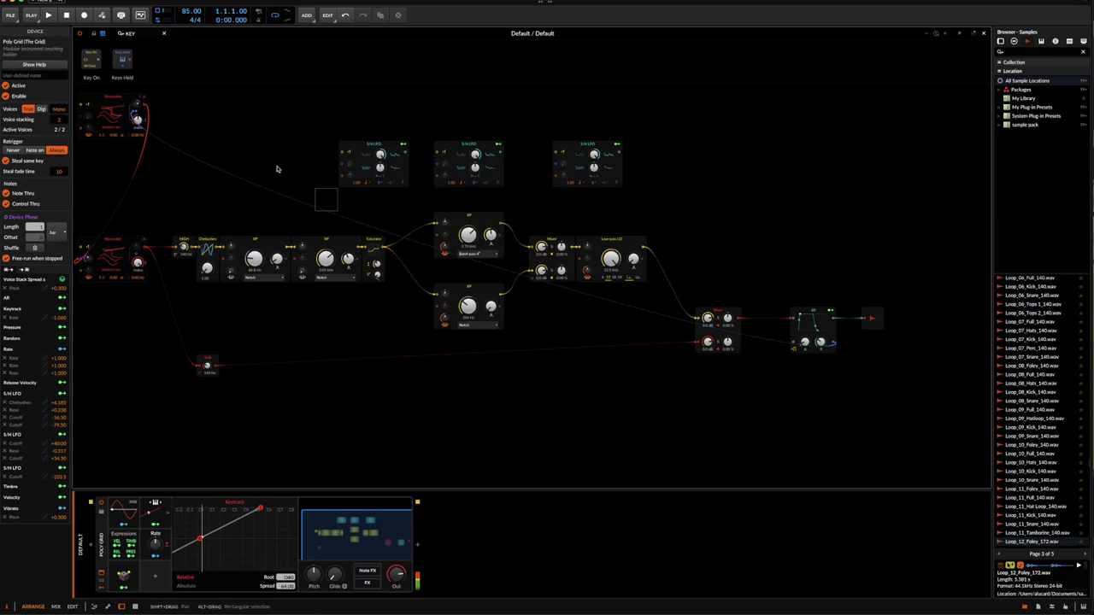
scroll(277, 170, "left", 2)
scroll(277, 169, "up", 2)
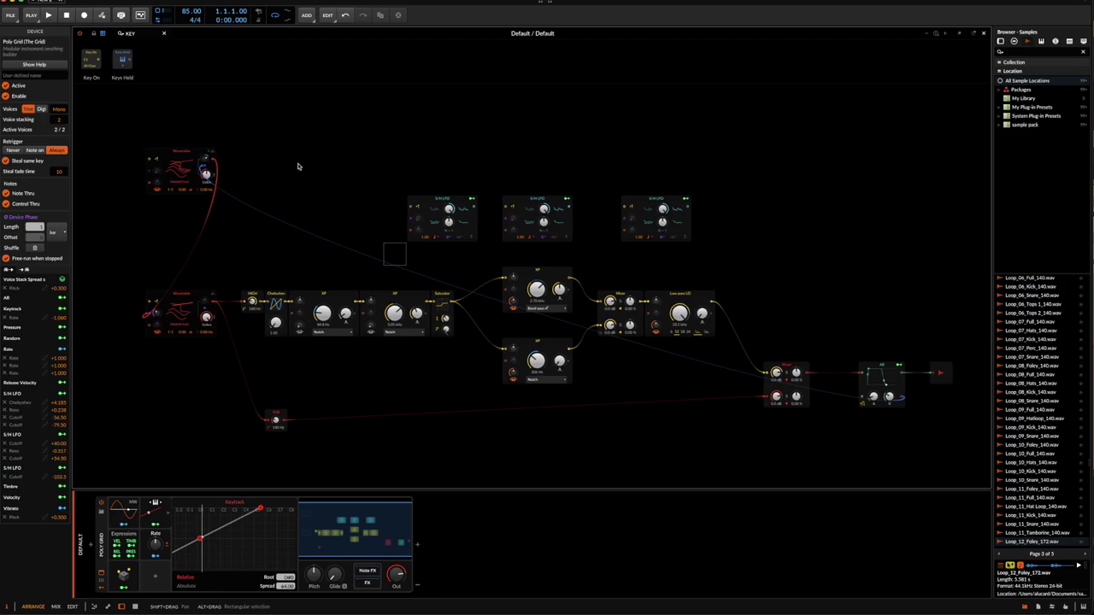
- Duplicate the first S/H LFO above the LFO row and modulate the upper Wavetable's index with it by -1.000
left_click(436, 199)
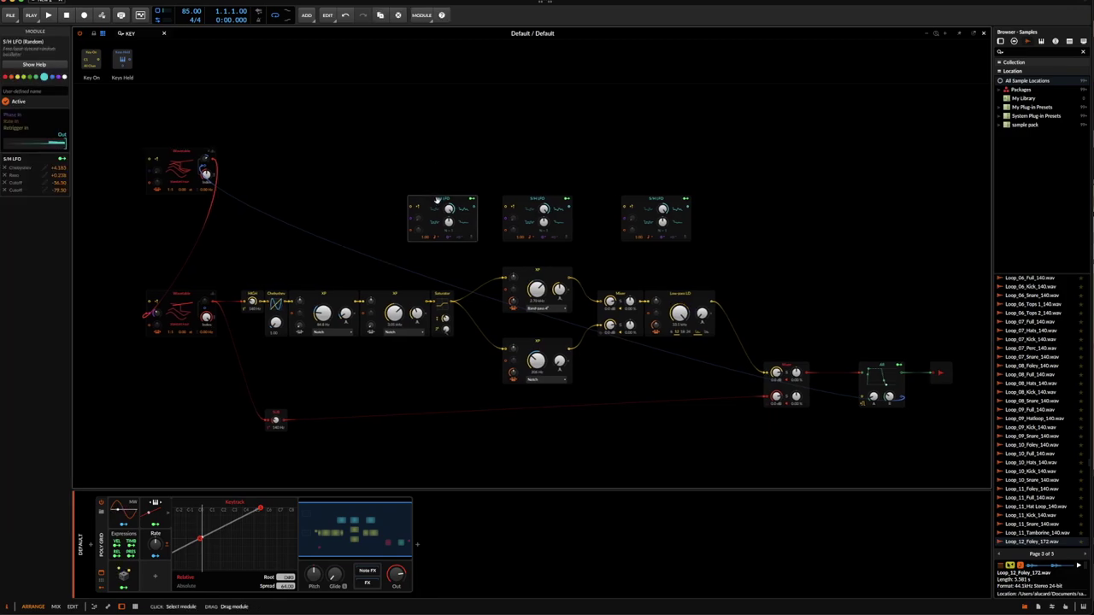
left_click_drag(437, 199, 438, 128)
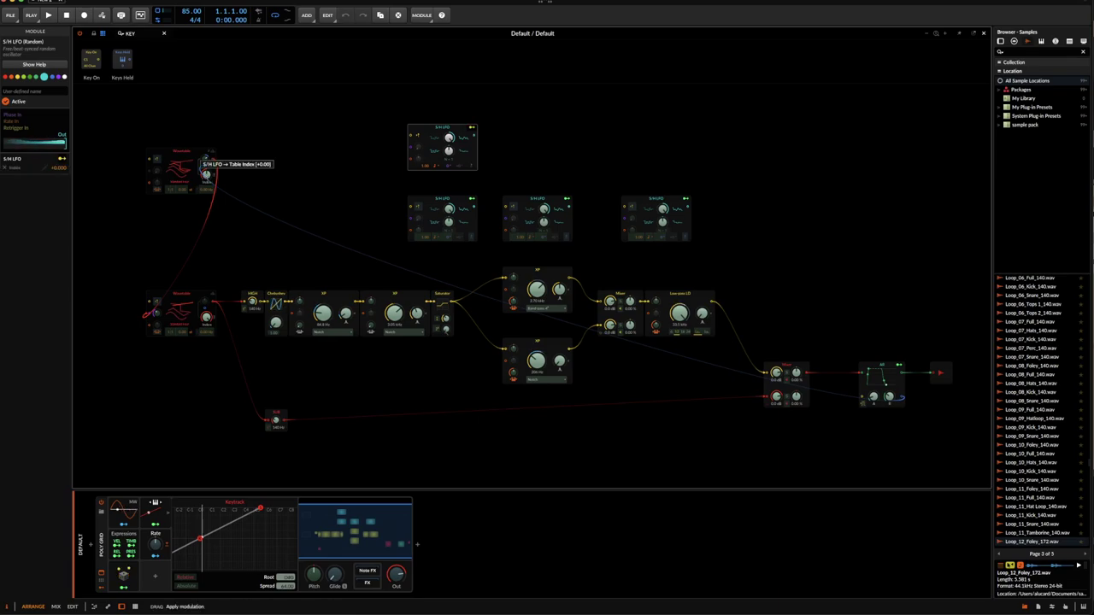
left_click_drag(288, 168, 311, 148)
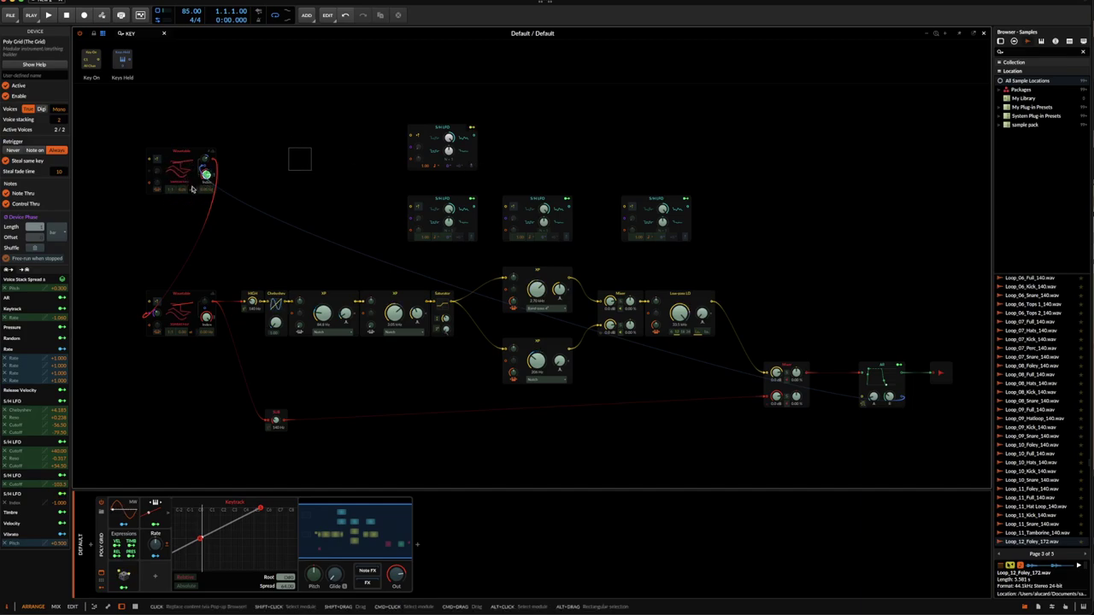
- Set the timebase of the new upper S/H LFO to half note
left_click(468, 150)
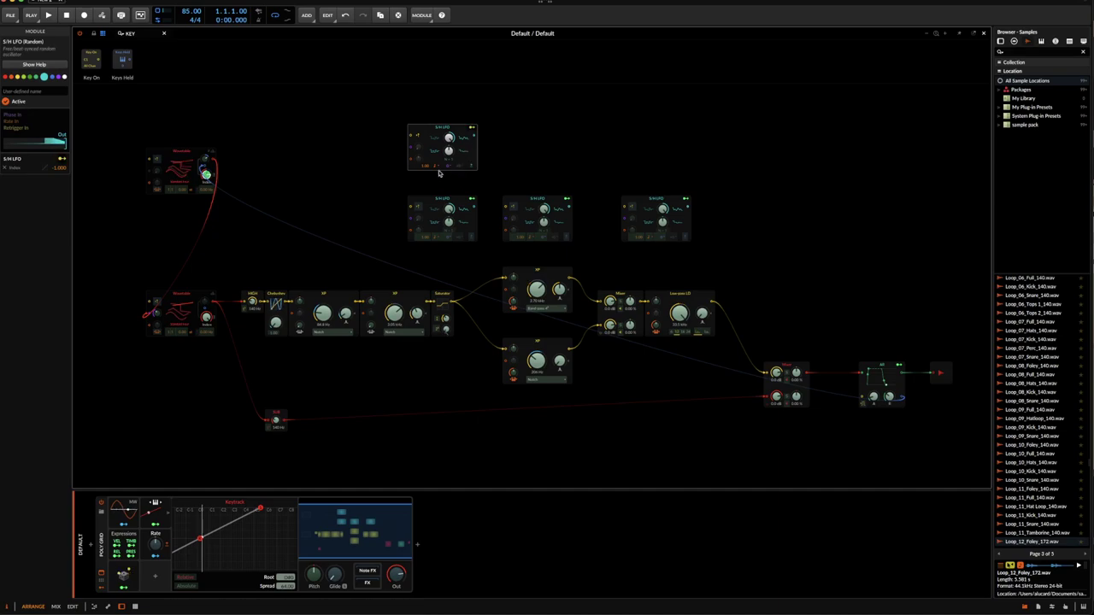
left_click(434, 165)
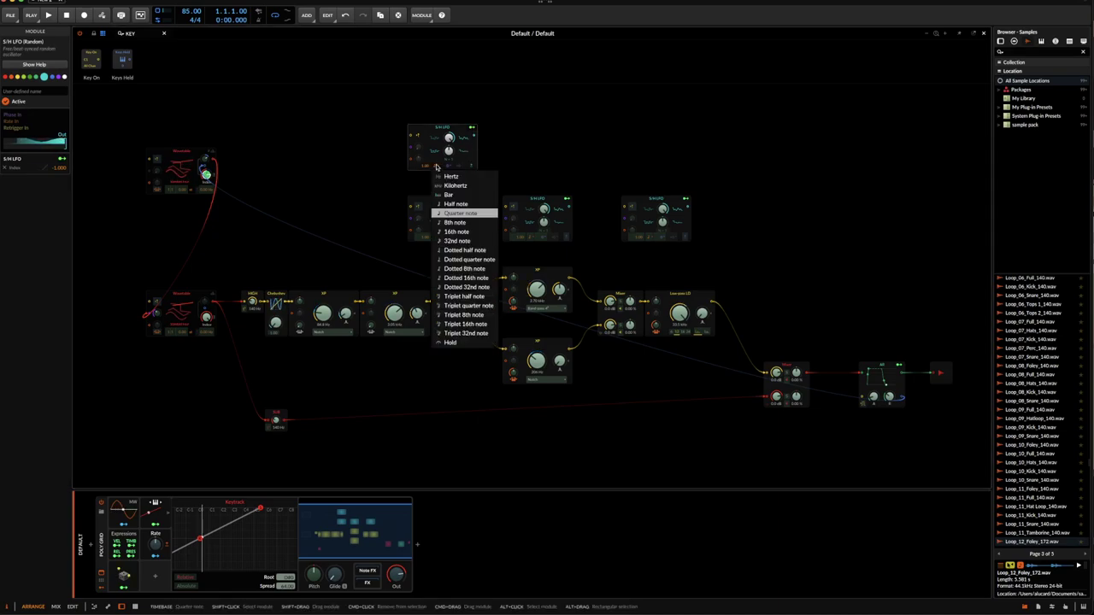
left_click(459, 205)
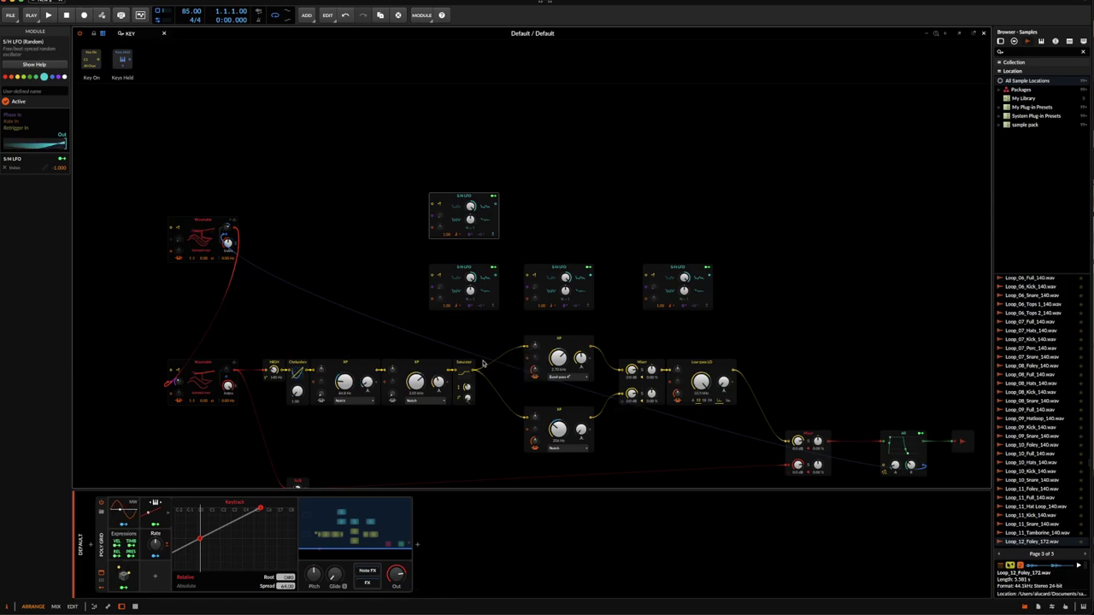
- Find the Chorus+ module and insert it between the filter Mixer and the Low-pass LD
left_click_drag(789, 406, 652, 453)
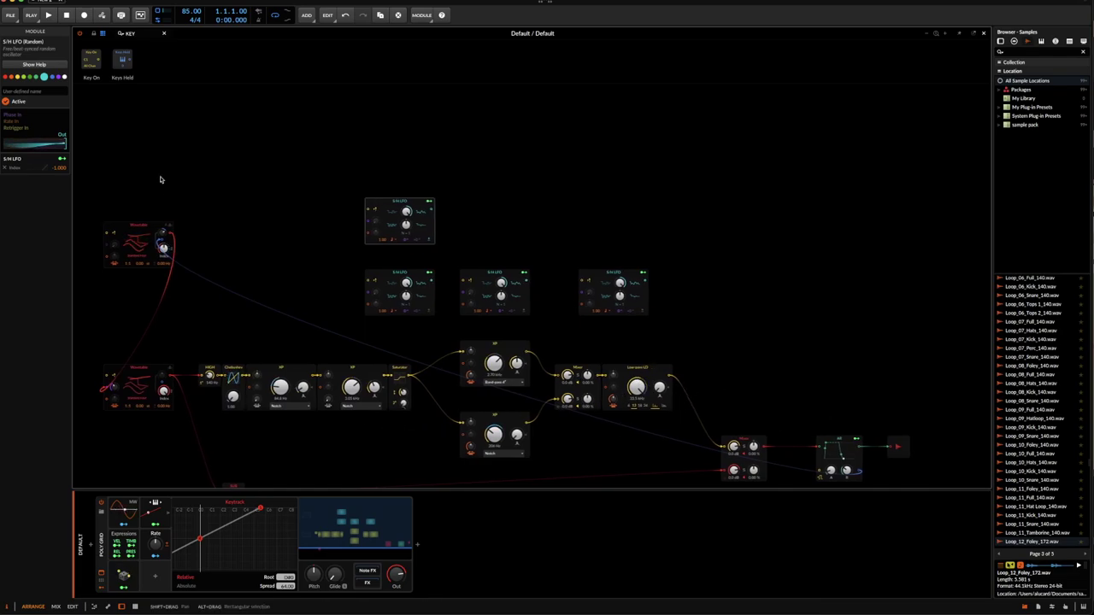
left_click_drag(144, 34, 10, 38)
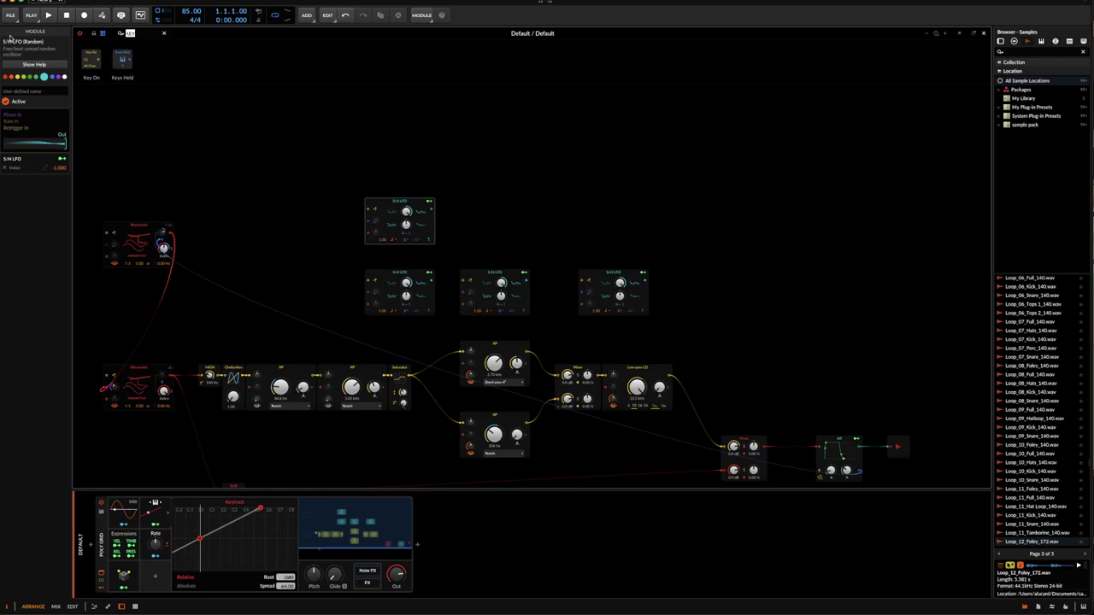
type("chor")
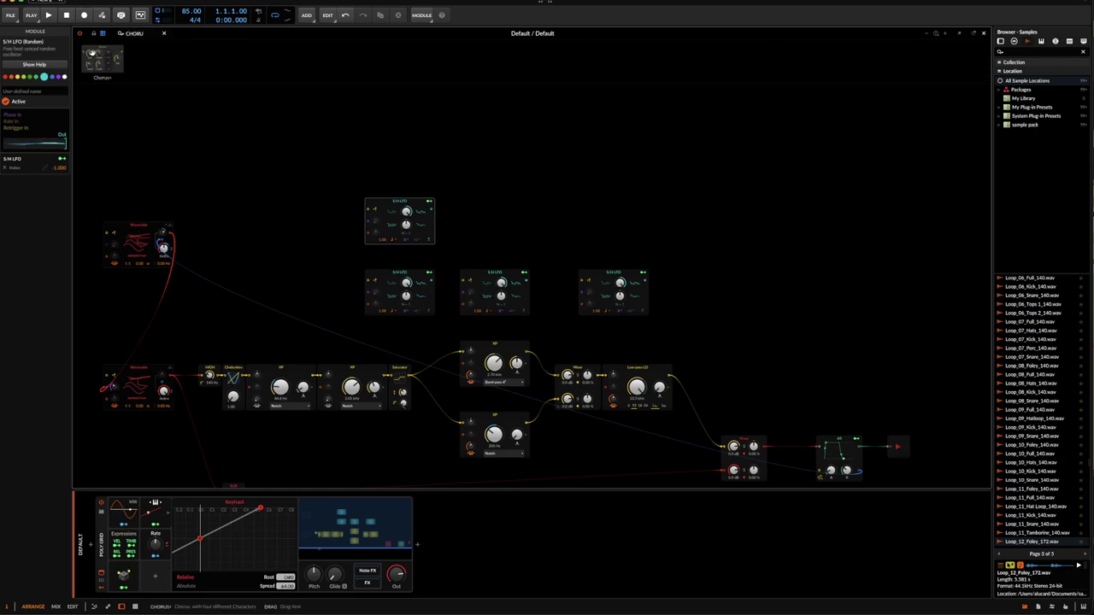
left_click_drag(90, 51, 598, 377)
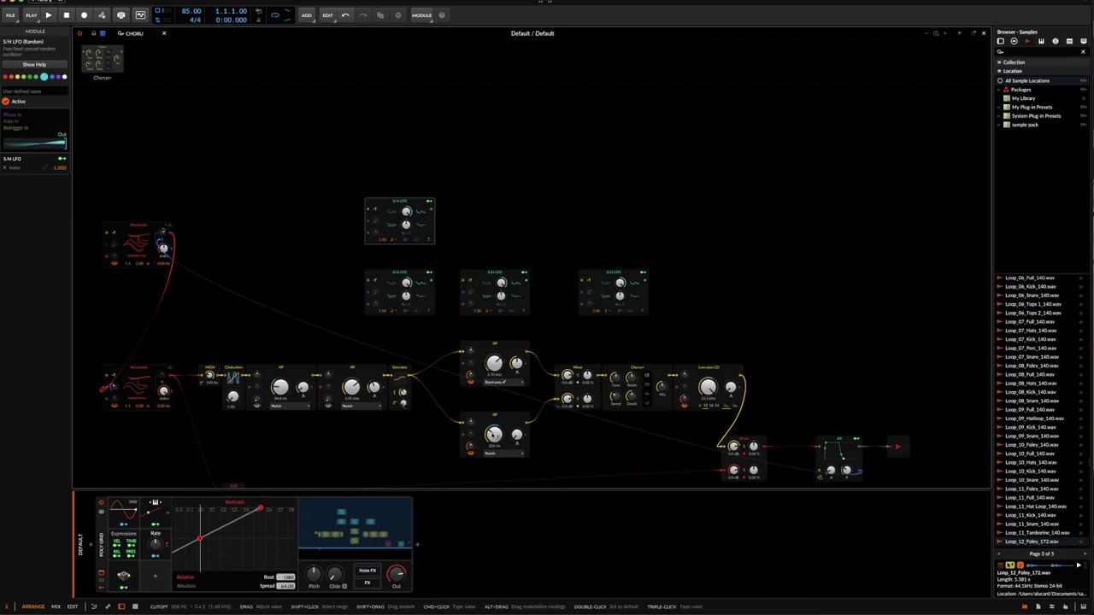
- Switch the Chorus+ character to 8v
scroll(416, 388, "down", 1)
scroll(467, 389, "right", 2)
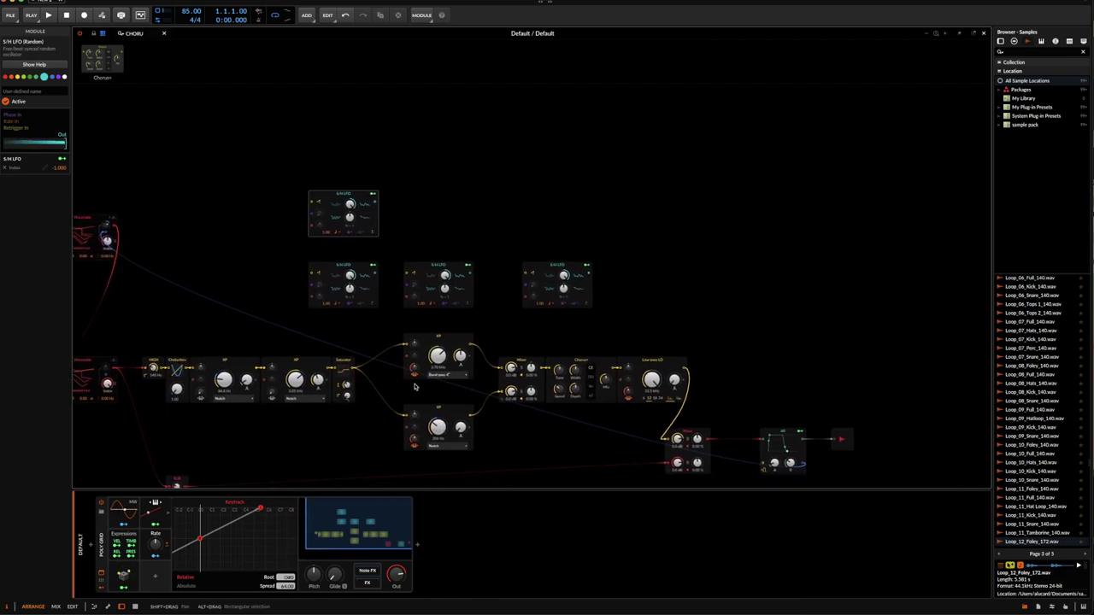
scroll(467, 389, "right", 1)
scroll(472, 391, "right", 1)
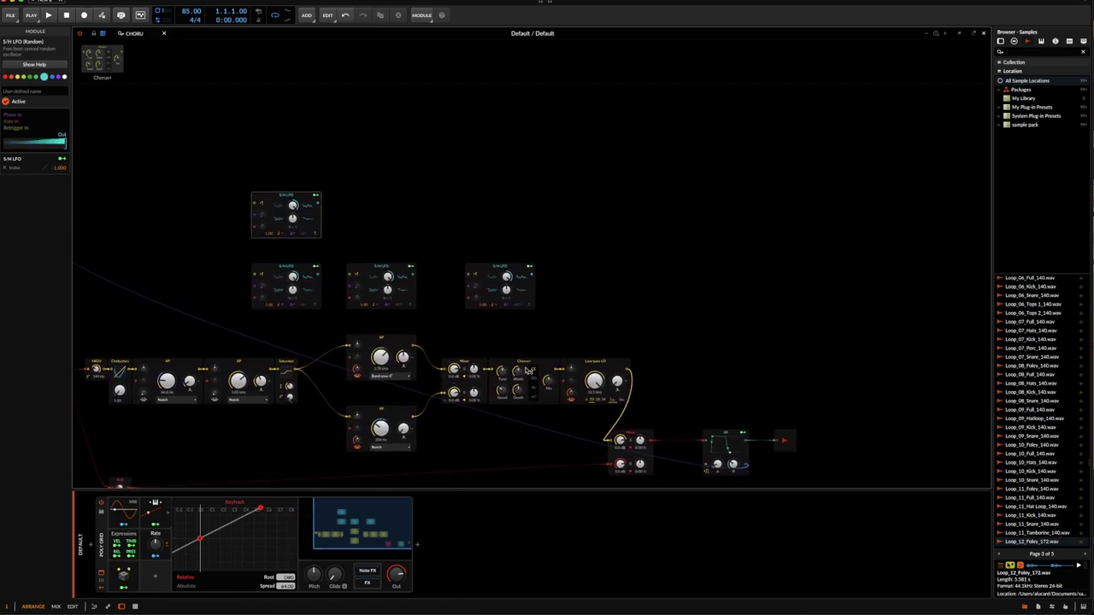
scroll(551, 369, "right", 1)
scroll(552, 370, "up", 5)
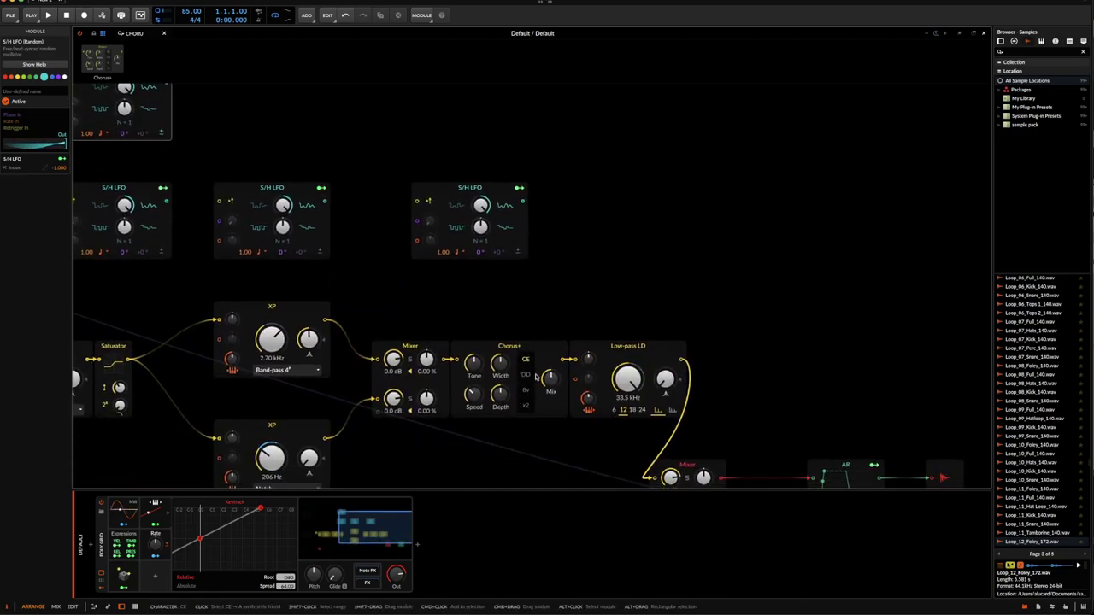
left_click(526, 391)
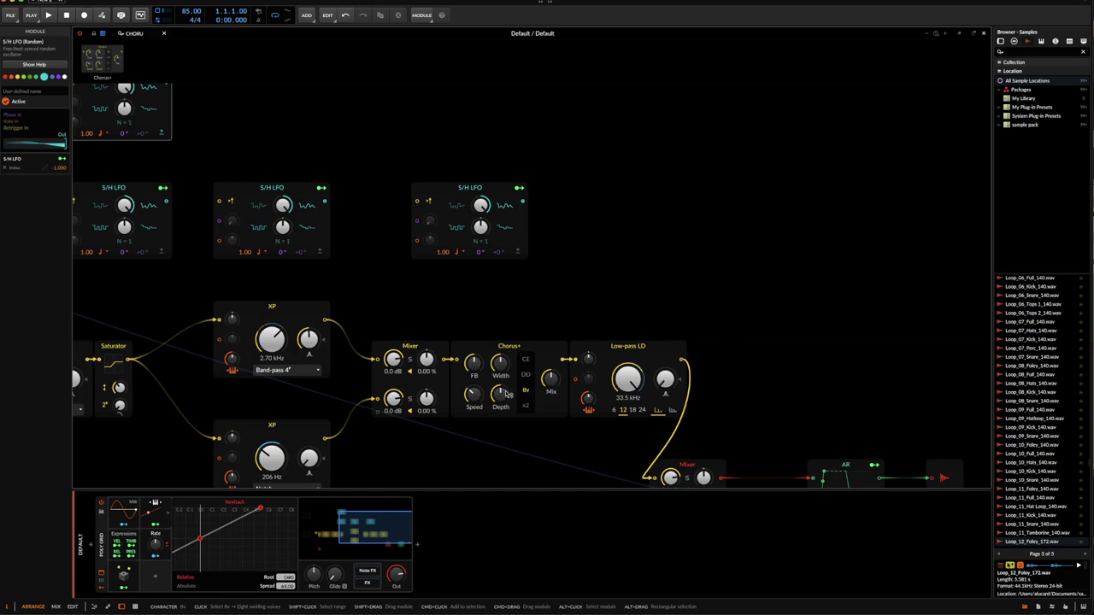
- Adjust the Chorus+ feedback, width, speed and depth, and turn its mix down
left_click_drag(502, 366, 473, 360)
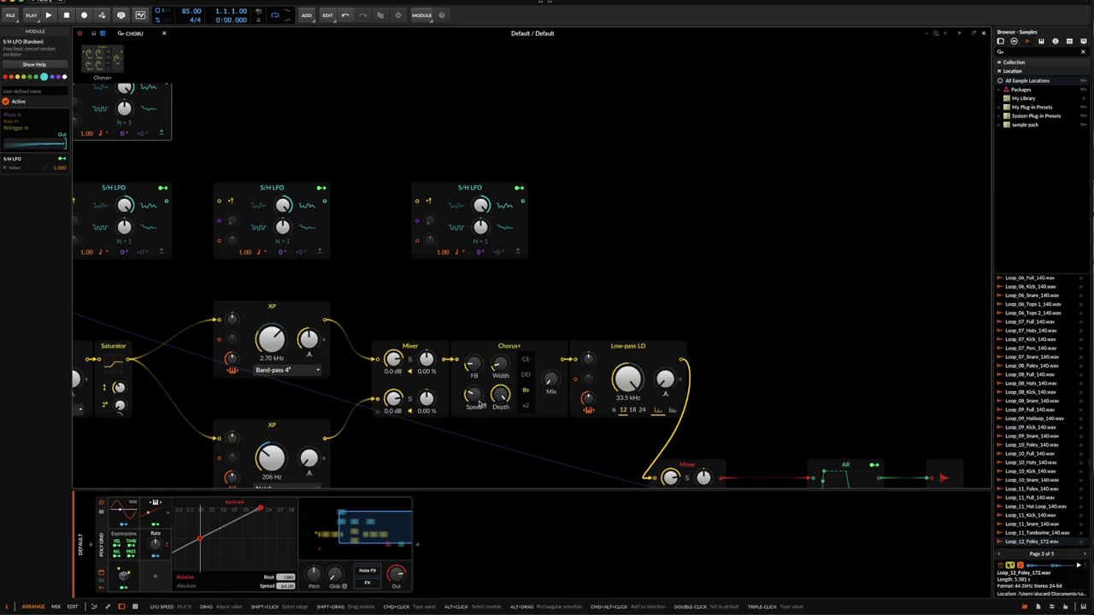
left_click_drag(479, 404, 479, 403)
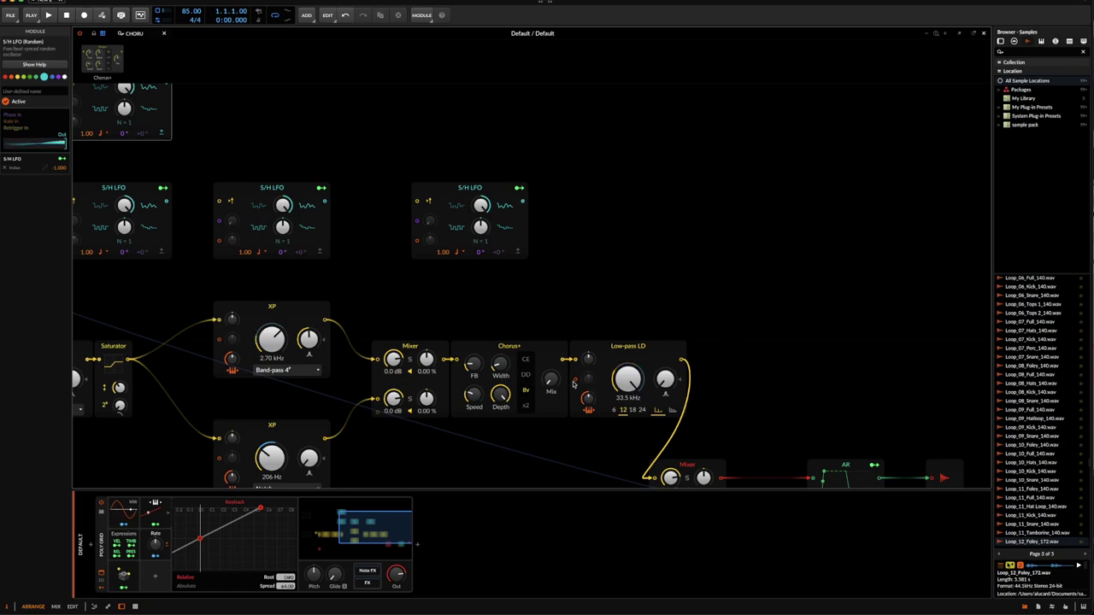
left_click_drag(560, 386, 551, 359)
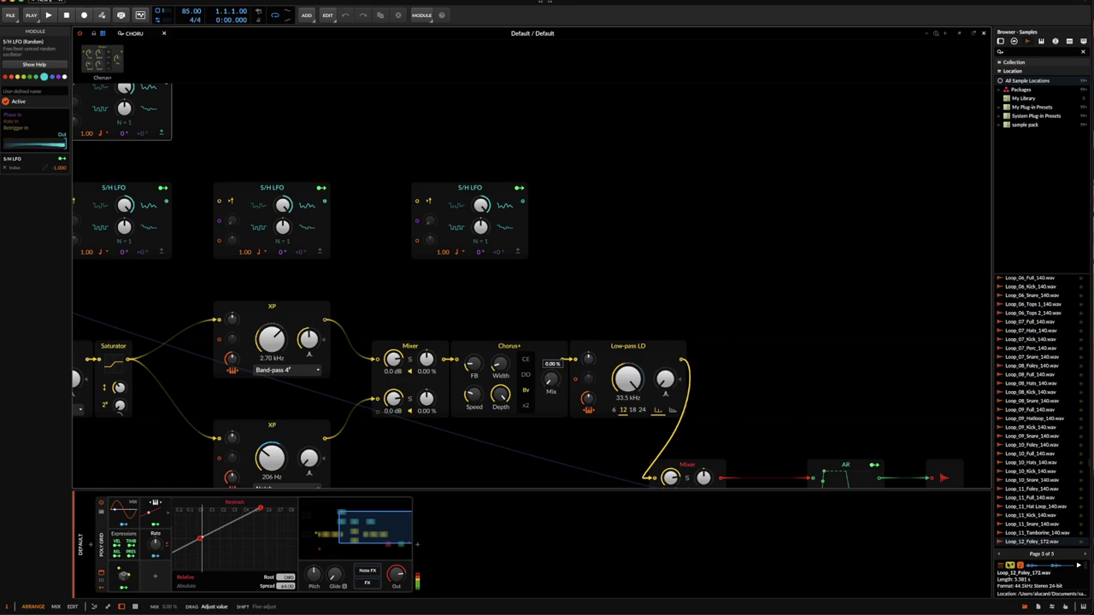
left_click_drag(551, 378, 551, 367)
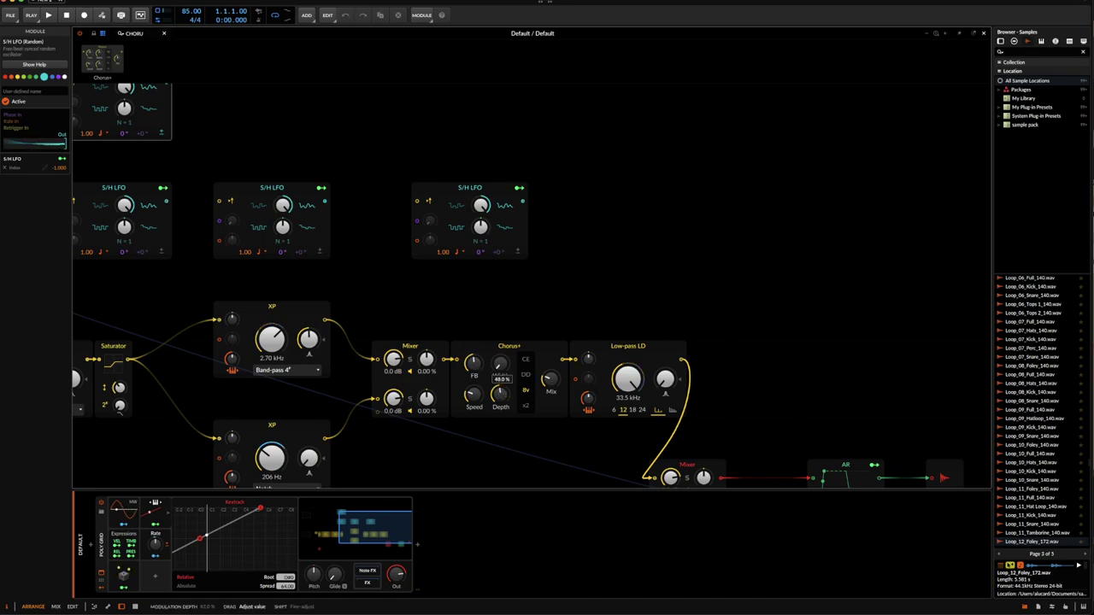
left_click_drag(554, 379, 554, 383)
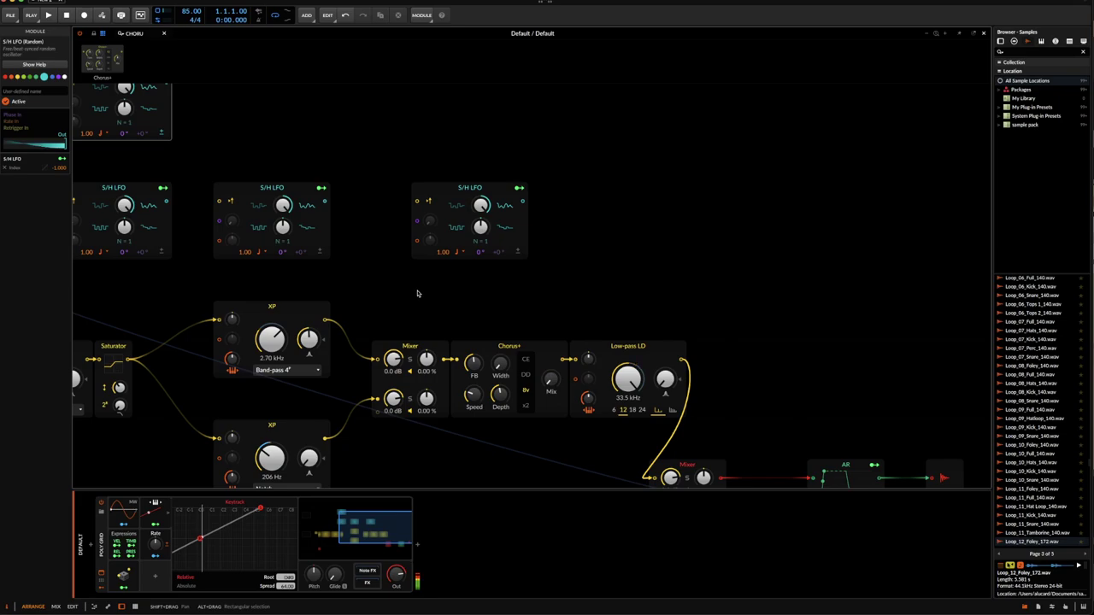
- Modulate the Chorus+ mix by +0.619 from the first S/H LFO in the lower row
scroll(418, 293, "down", 3)
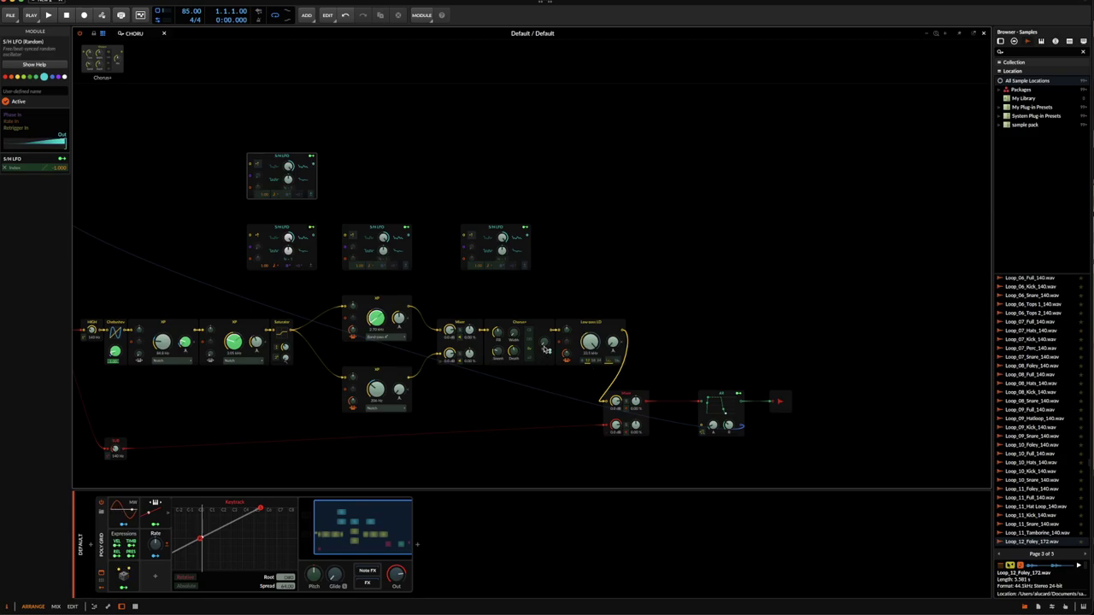
left_click_drag(543, 342, 544, 346)
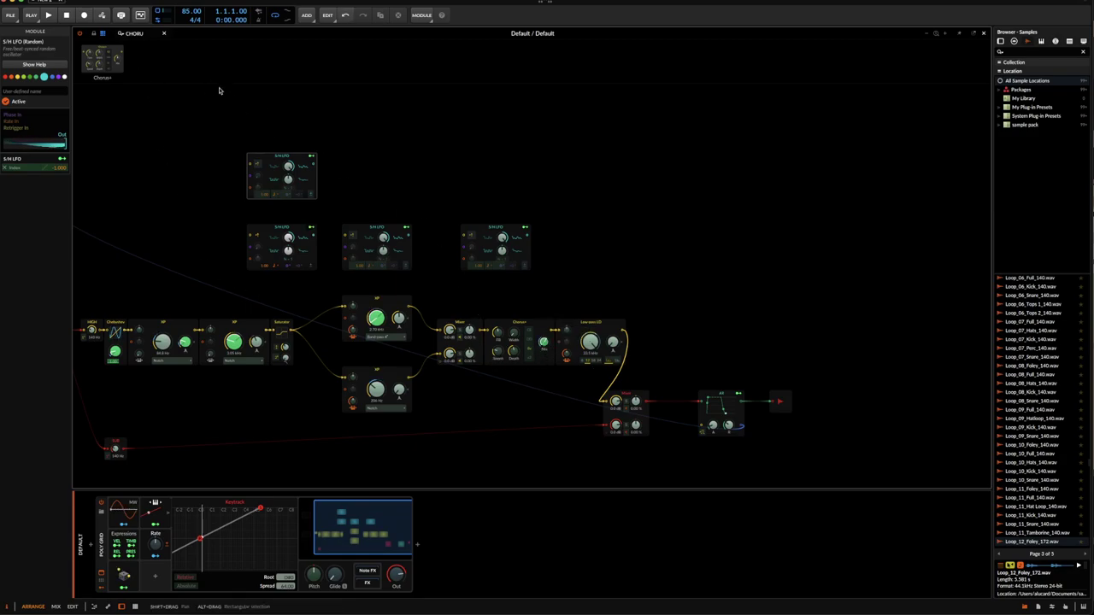
left_click(157, 109)
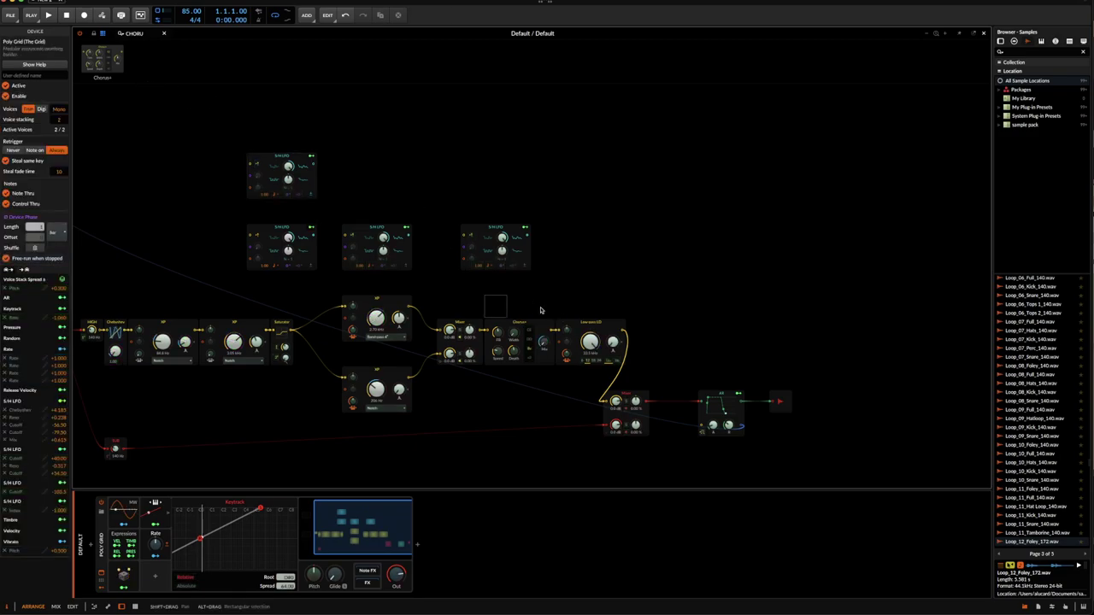
- Fine-tune the width of the Chorus+ module
left_click(501, 323)
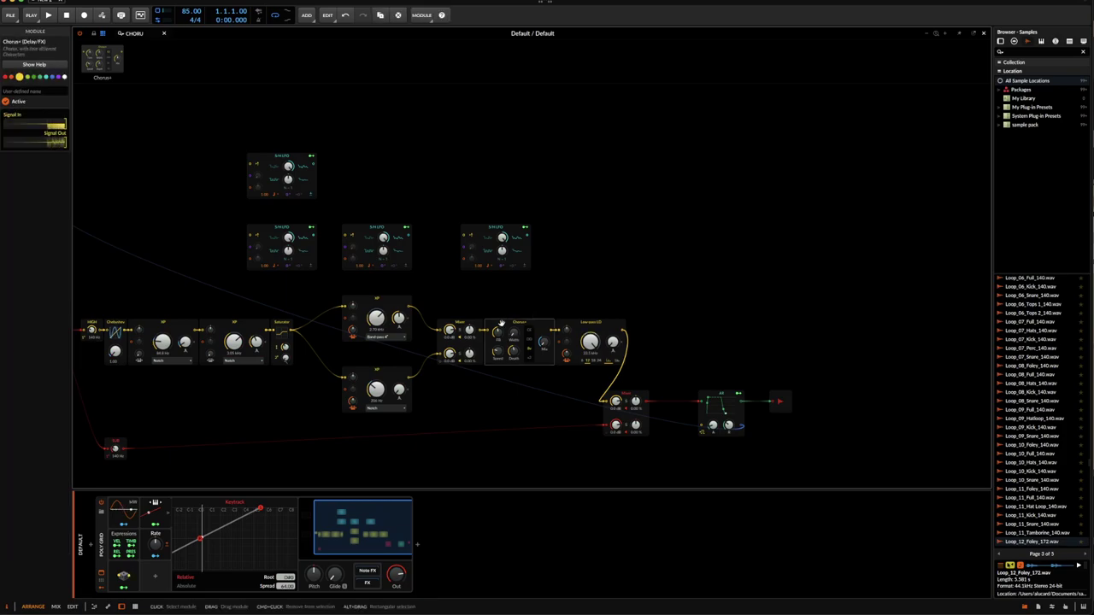
scroll(501, 323, "up", 5)
scroll(454, 330, "down", 3)
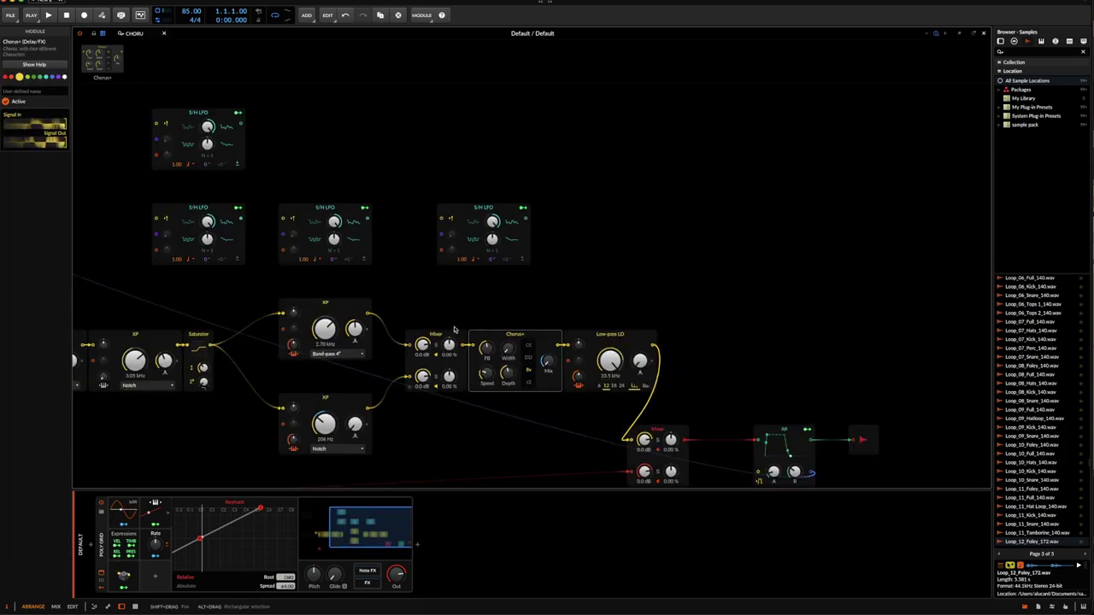
left_click_drag(508, 349, 508, 312)
left_click_drag(508, 350, 507, 344)
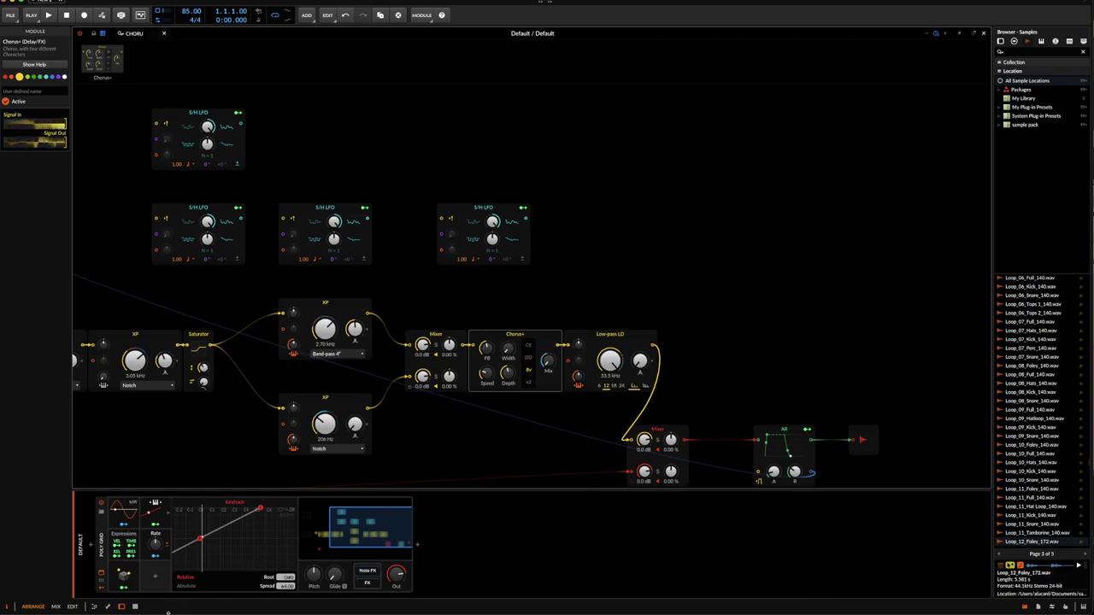
- Show the Poly Grid's remote controls and switch them to the XP page
left_click(101, 579)
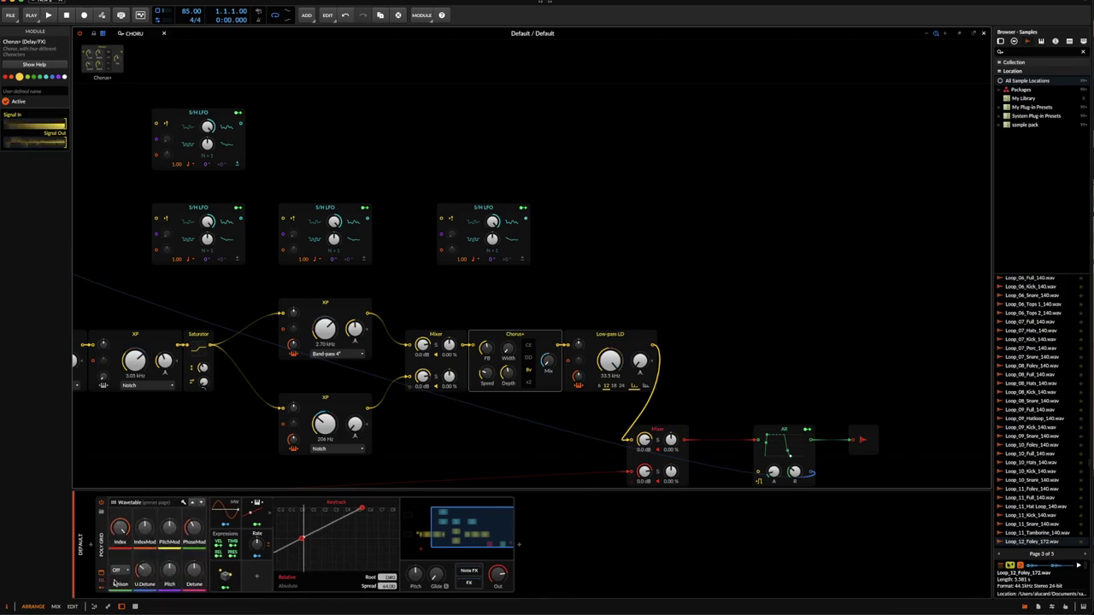
left_click(193, 503)
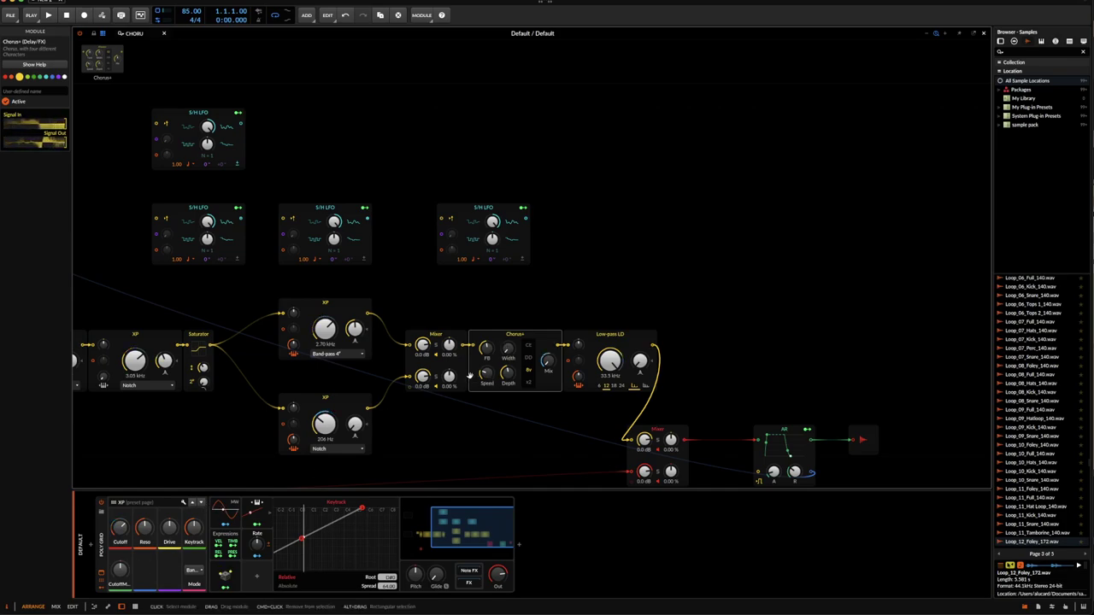
- Select the final Mixer, AR envelope and audio output together and move them further right to make room in the chain
scroll(511, 324, "down", 5)
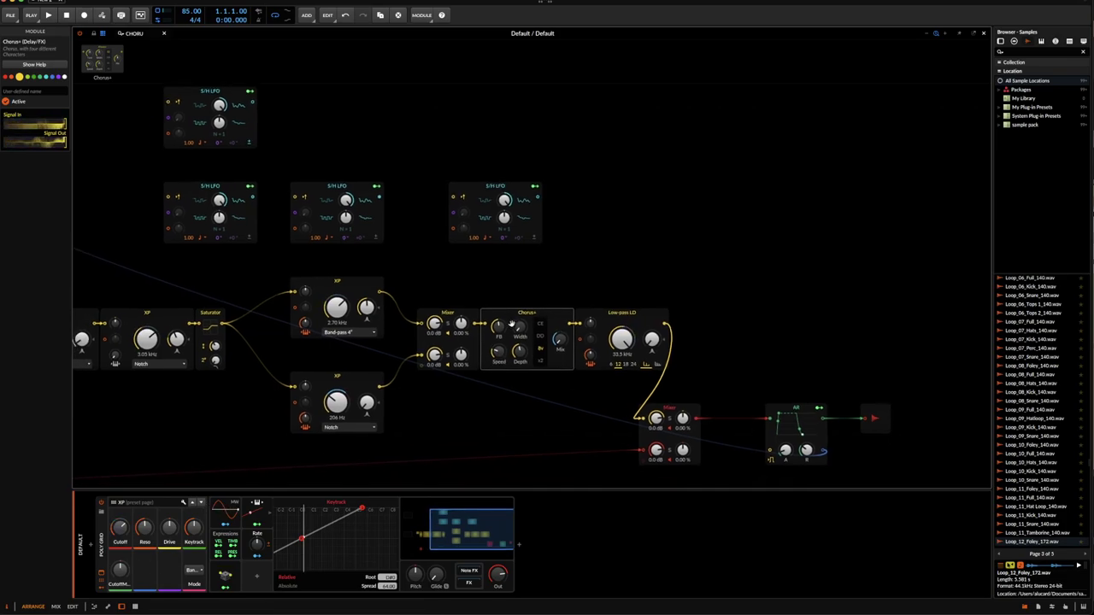
left_click_drag(511, 324, 569, 343)
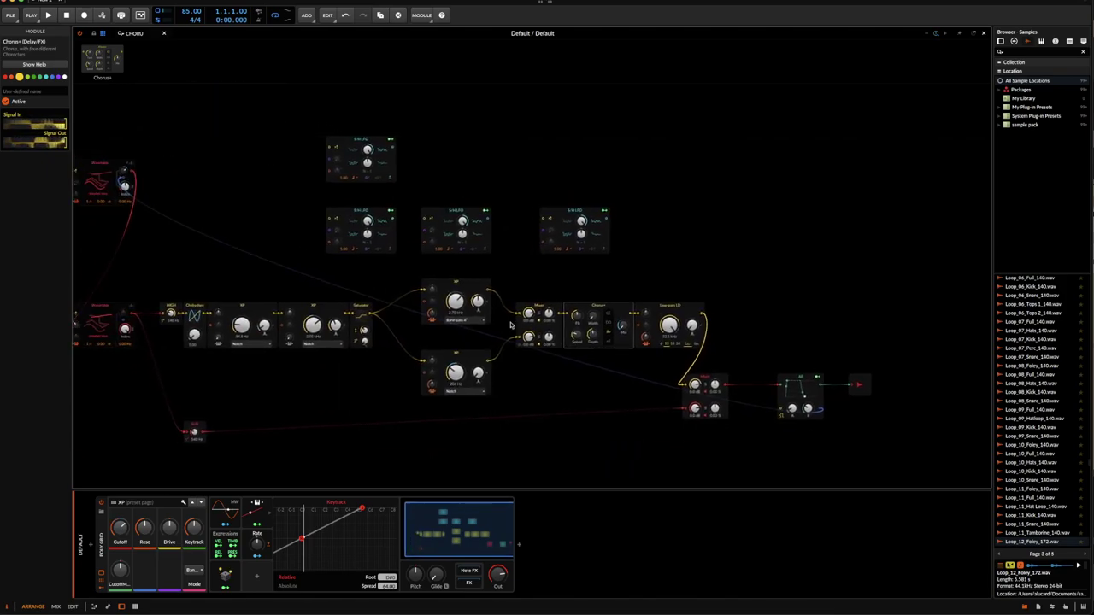
left_click_drag(432, 277, 519, 276)
scroll(397, 268, "right", 6)
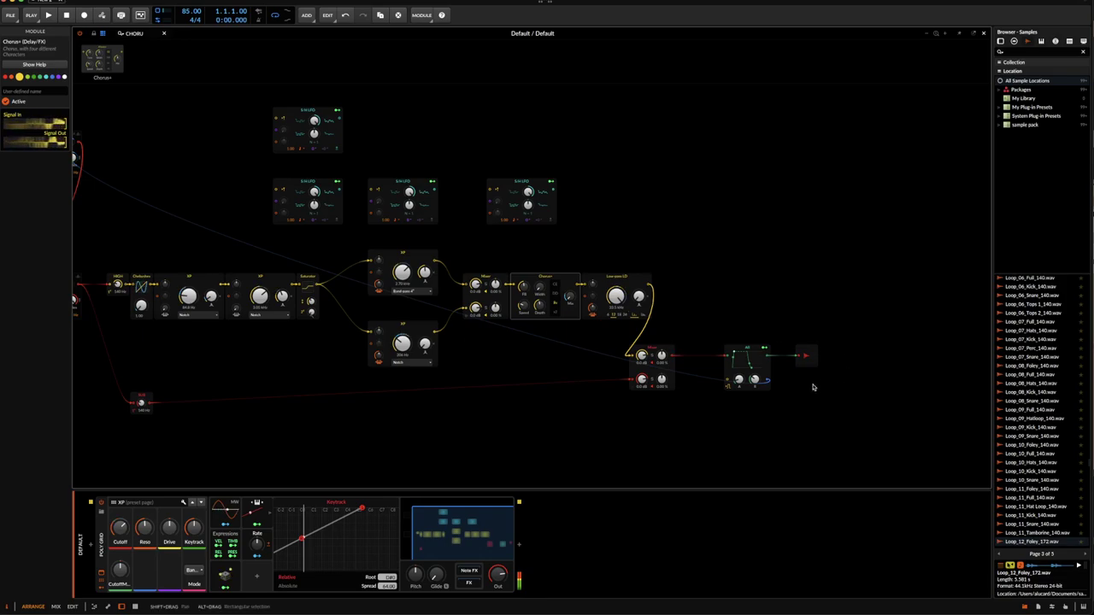
left_click_drag(842, 382, 744, 350)
scroll(441, 394, "left", 2)
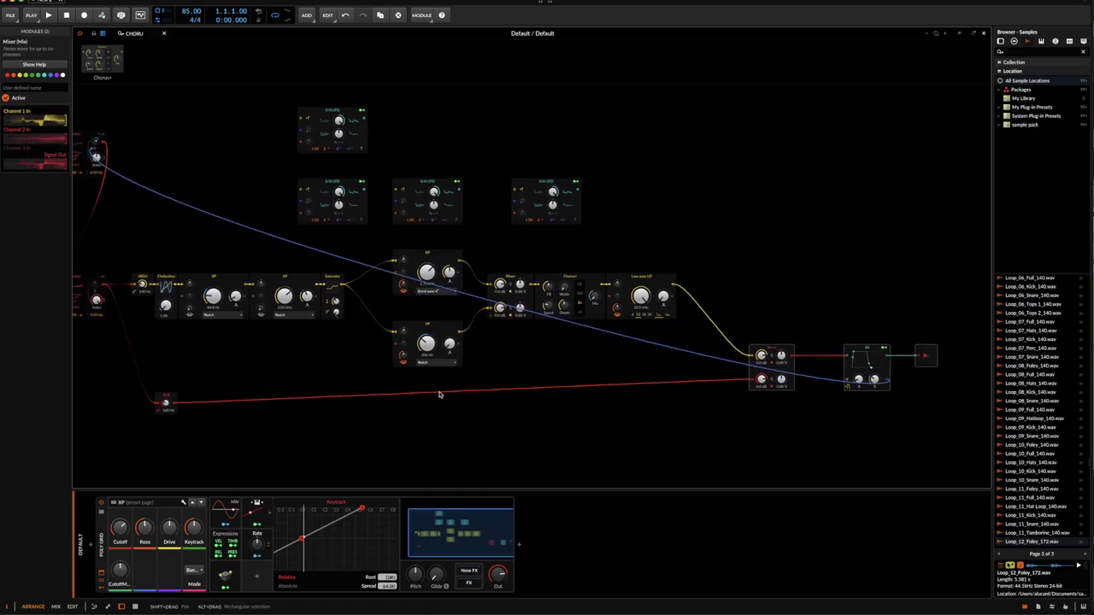
- Find the Phaser+ module and insert it between the filter Mixer and Chorus+
scroll(441, 395, "up", 2)
left_click(165, 32)
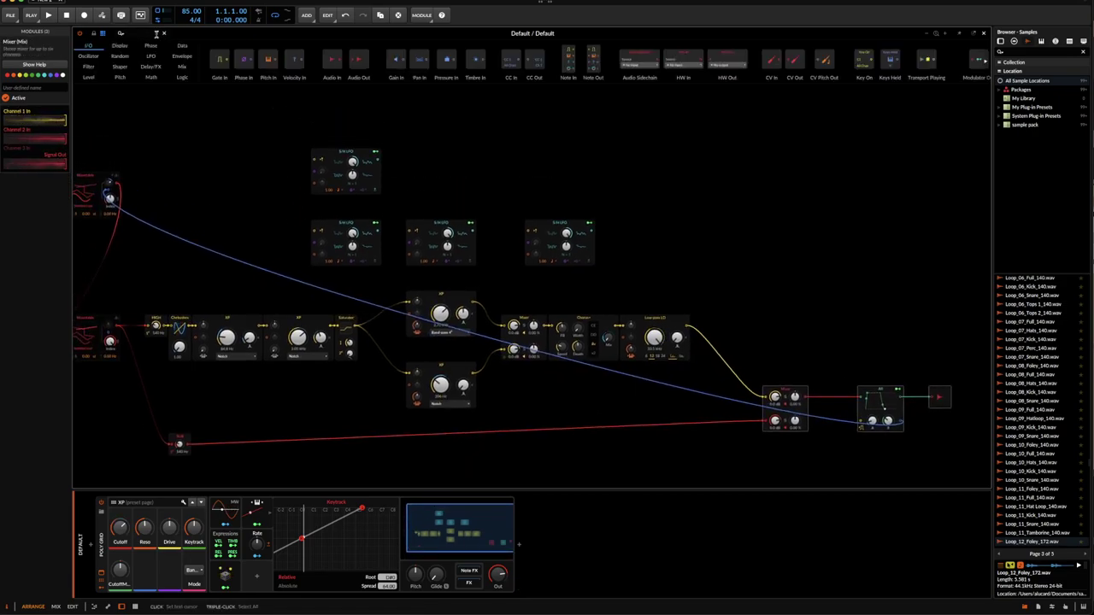
type("phaser")
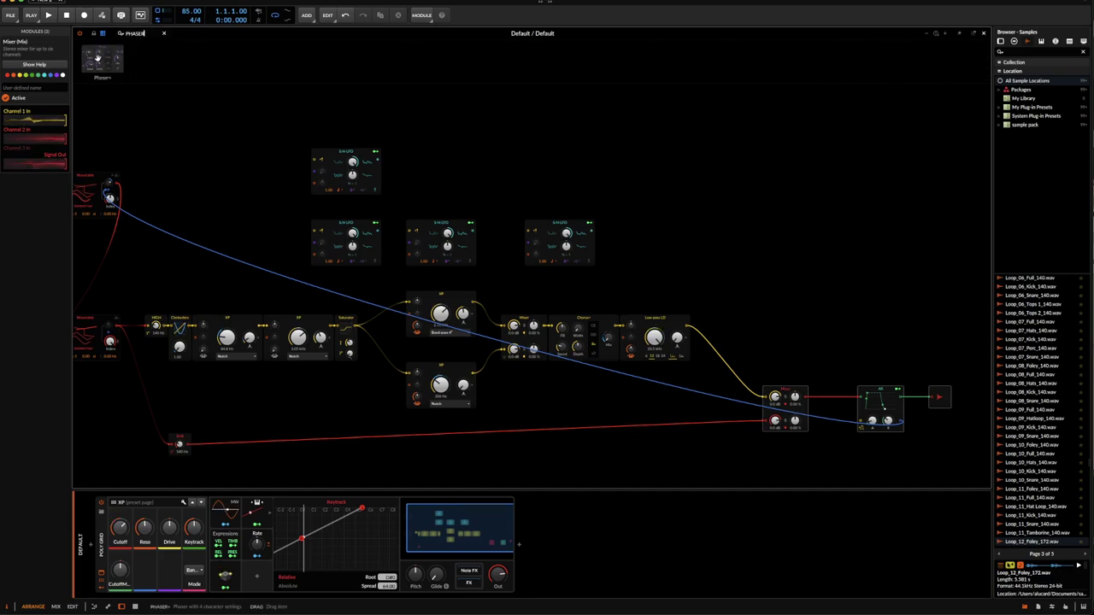
mouse_move(102, 57)
left_mouse_down()
mouse_move(667, 151)
mouse_move(795, 252)
mouse_move(605, 346)
mouse_move(544, 339)
left_mouse_up()
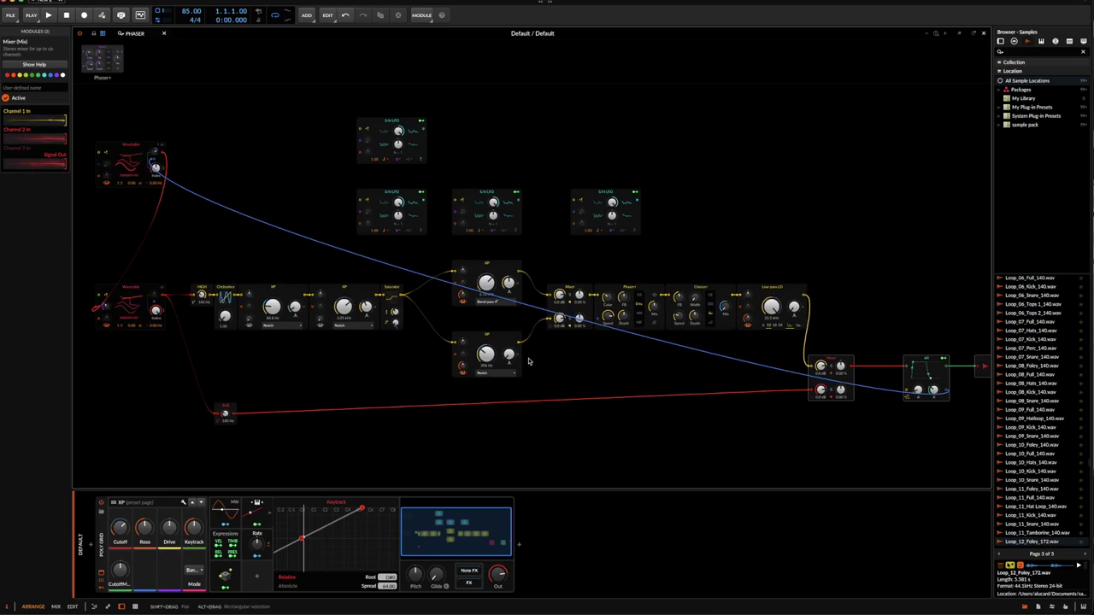
scroll(529, 362, "right", 3)
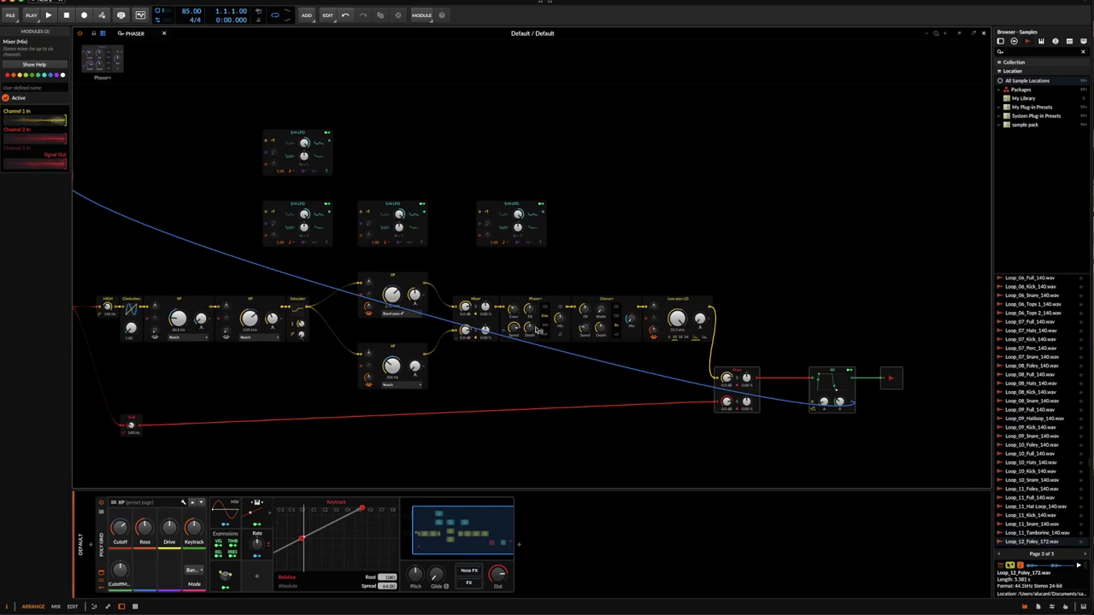
- Colour the Phaser+ module purple and set its modulation curve to Speaking
left_click_drag(514, 329, 514, 328)
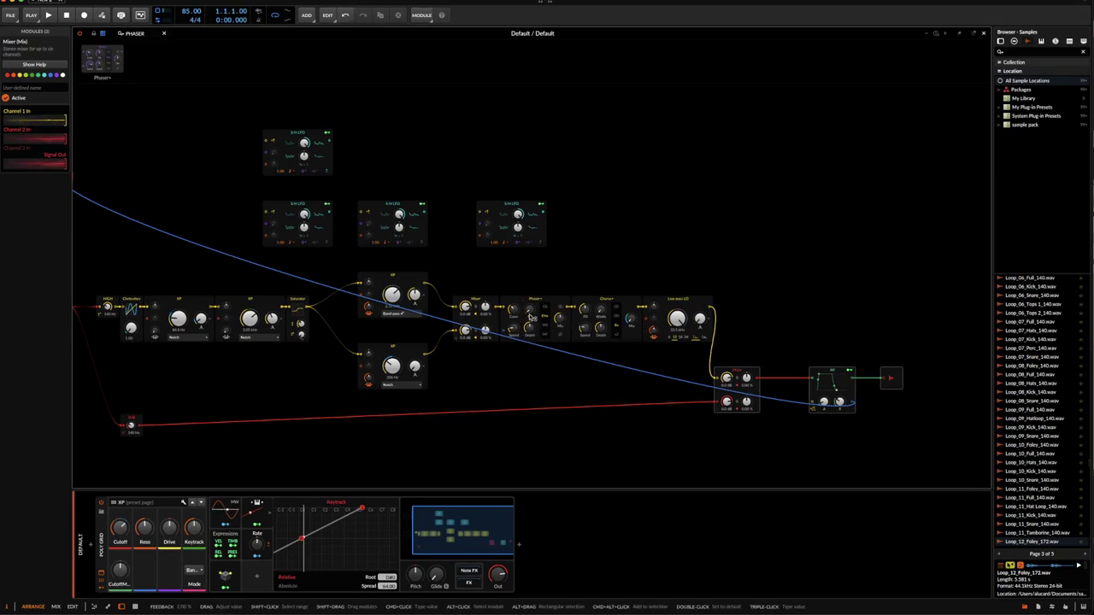
left_click(521, 301)
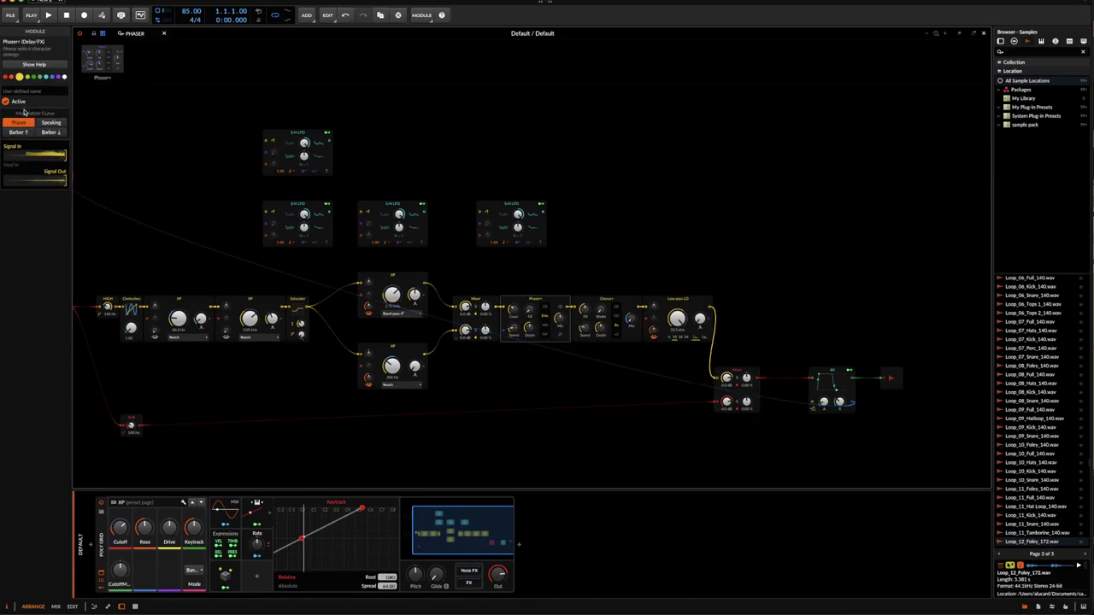
left_click(56, 77)
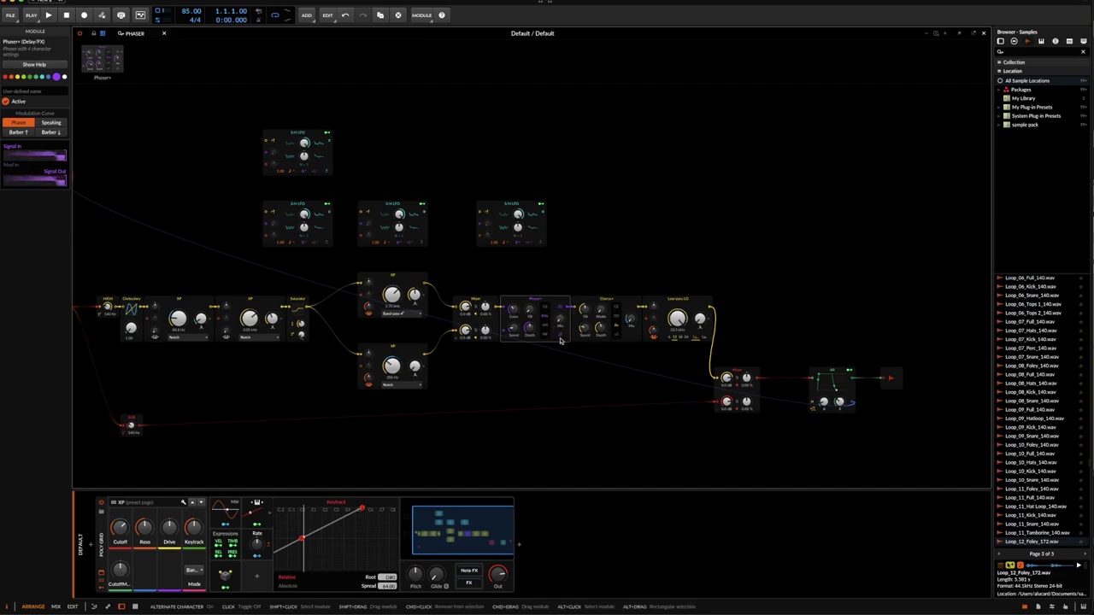
left_click(53, 124)
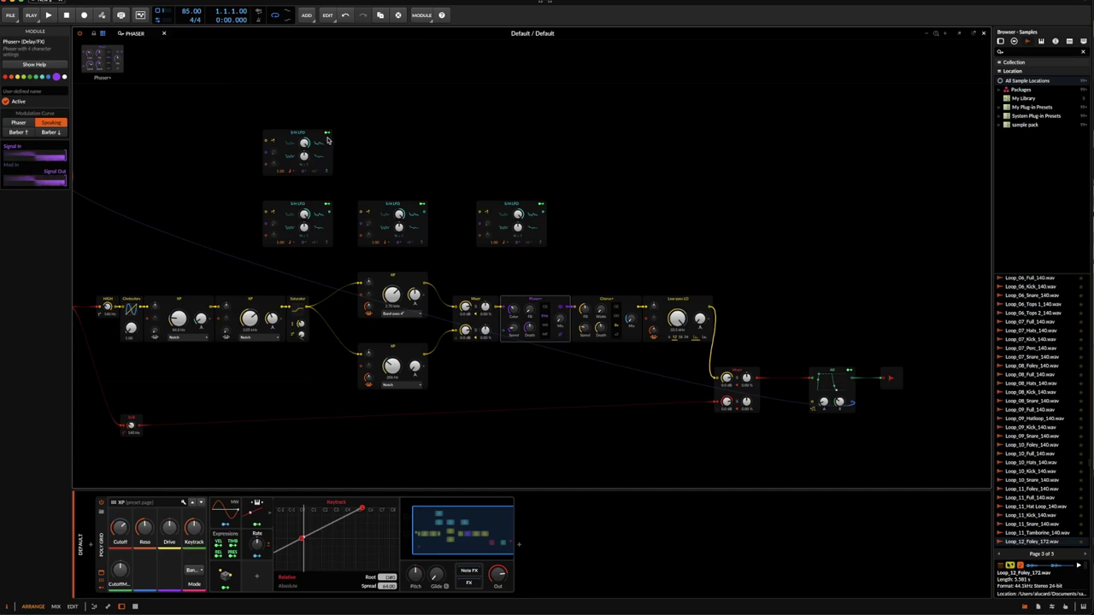
- Modulate the Phaser+ mix with the middle S/H LFO of the lower row and adjust the Phaser+ modulation depth
left_click(423, 204)
left_click_drag(561, 321, 560, 322)
left_click(420, 228)
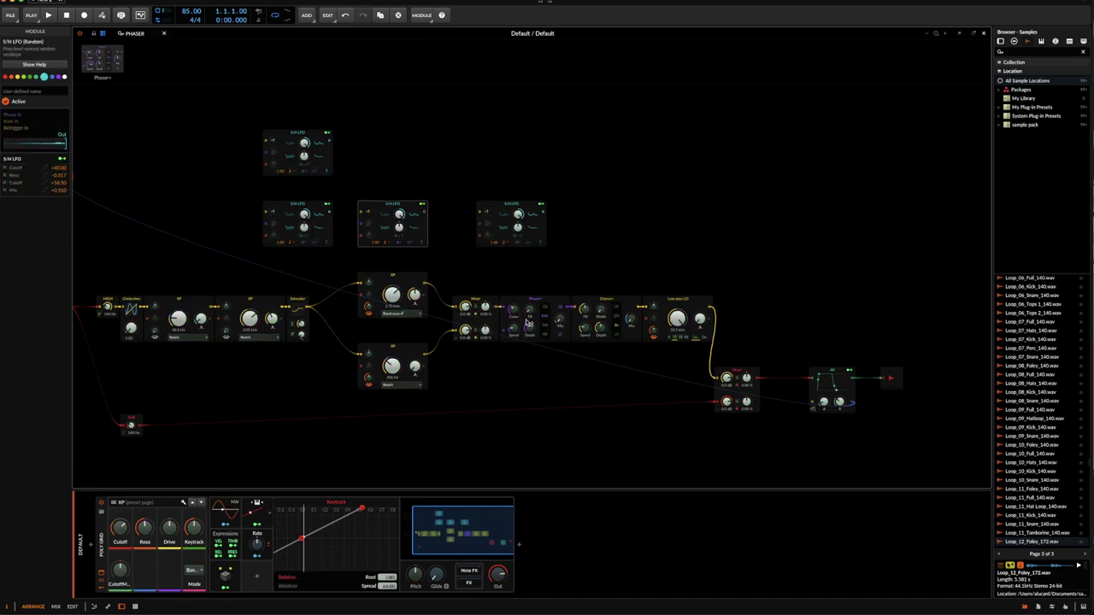
left_click_drag(538, 325, 530, 292)
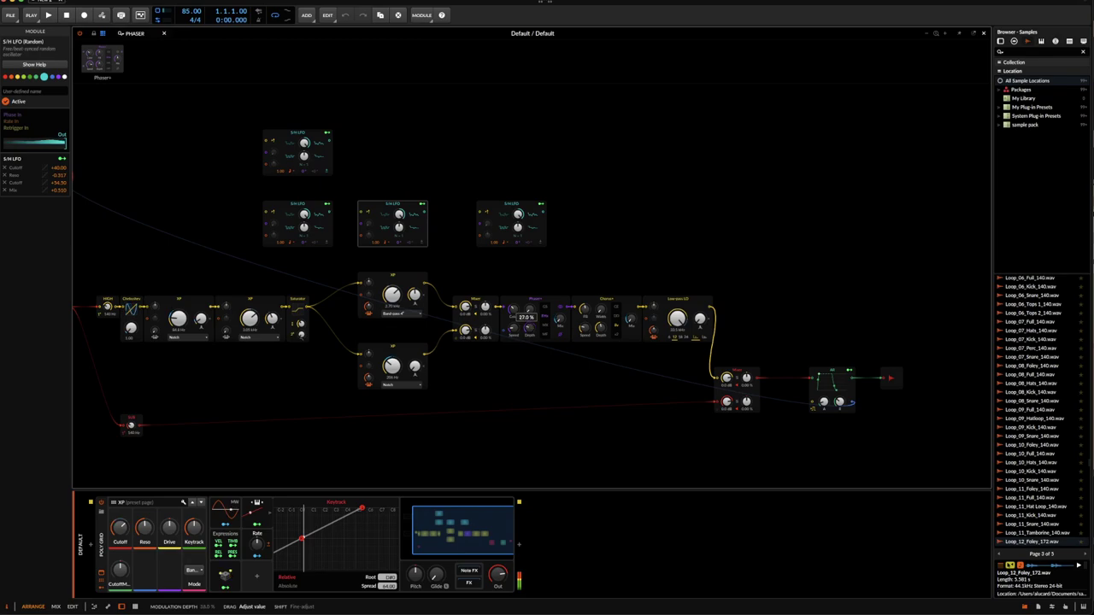
- Modulate the Phaser+ with the rightmost S/H LFO, adjusting its feedback to about 65% and fine-tuning the Rate macro
left_click(542, 205)
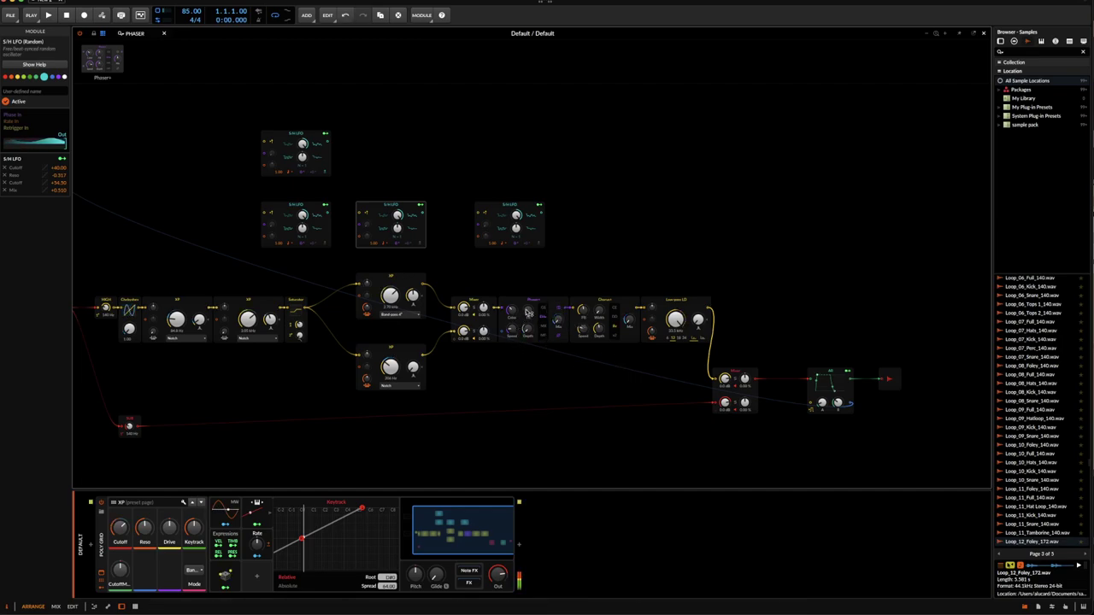
mouse_move(526, 313)
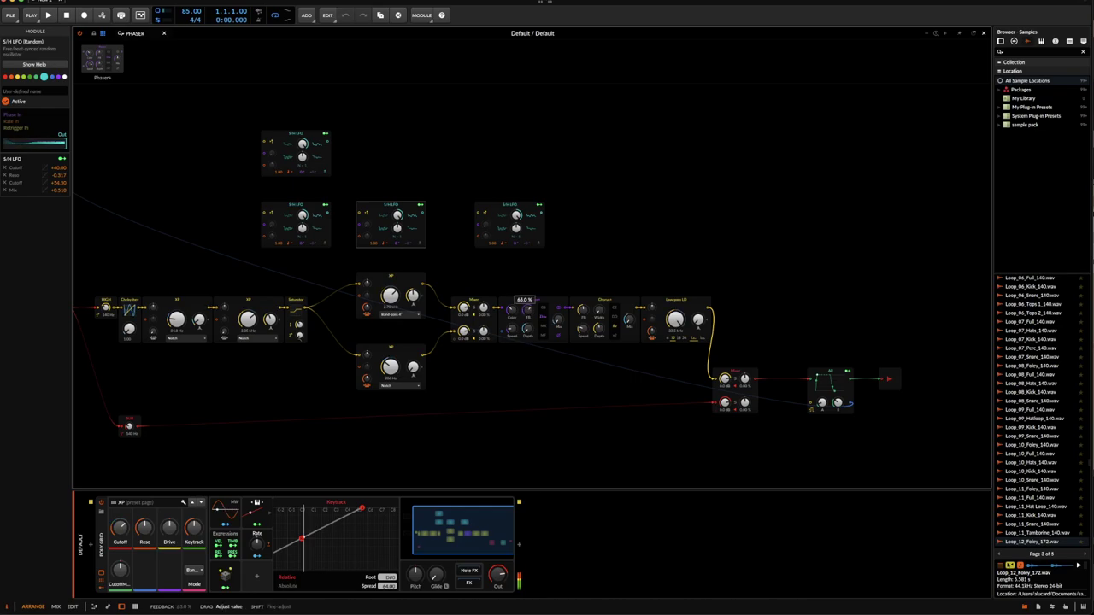
left_click_drag(527, 312, 528, 312)
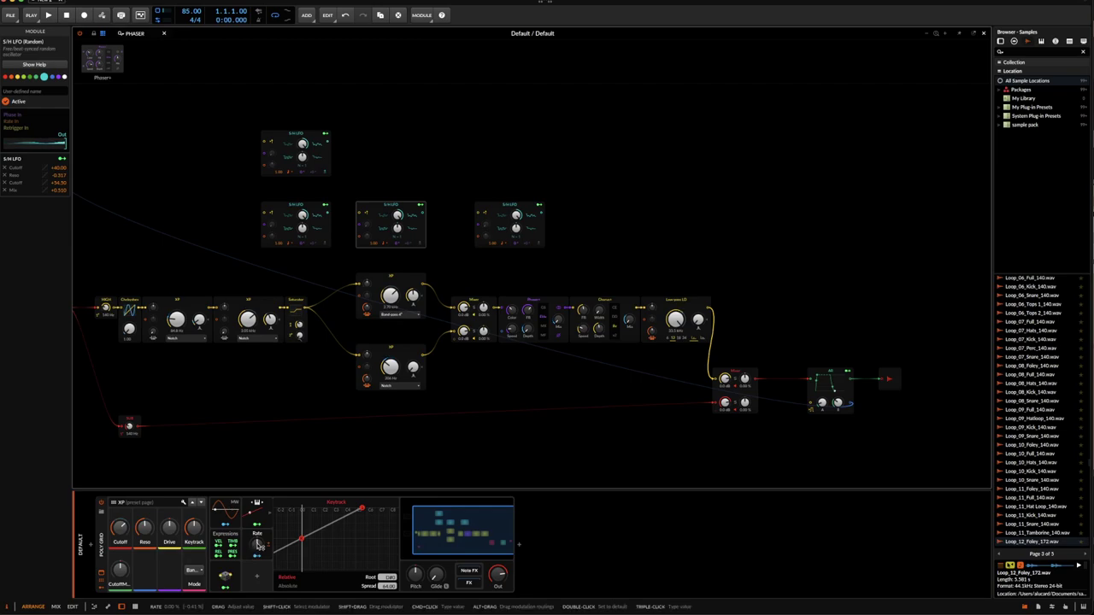
mouse_move(257, 543)
left_mouse_down()
mouse_move(257, 579)
mouse_move(260, 547)
left_mouse_up()
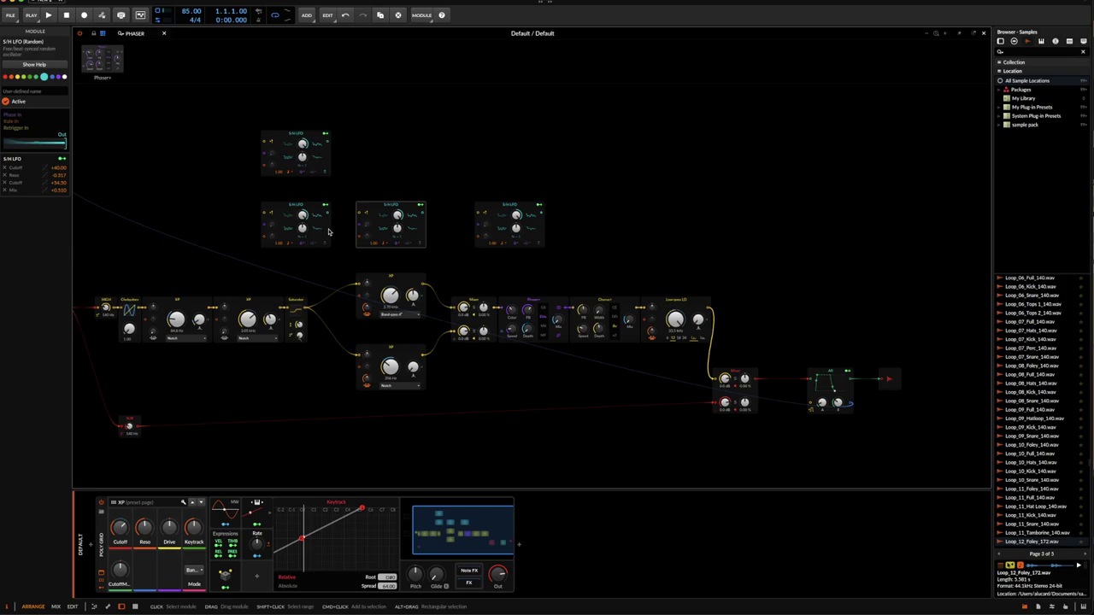
- Close the Grid editor, insert a Multiband FX-2 device after the Poly Grid and expand its band controls
left_click(983, 32)
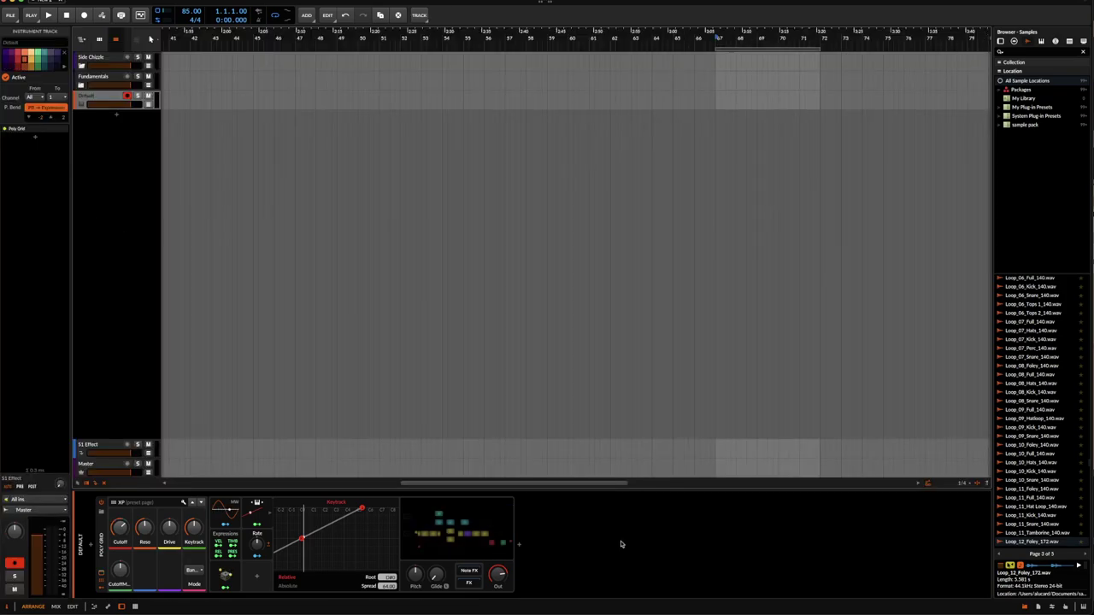
left_click(518, 545)
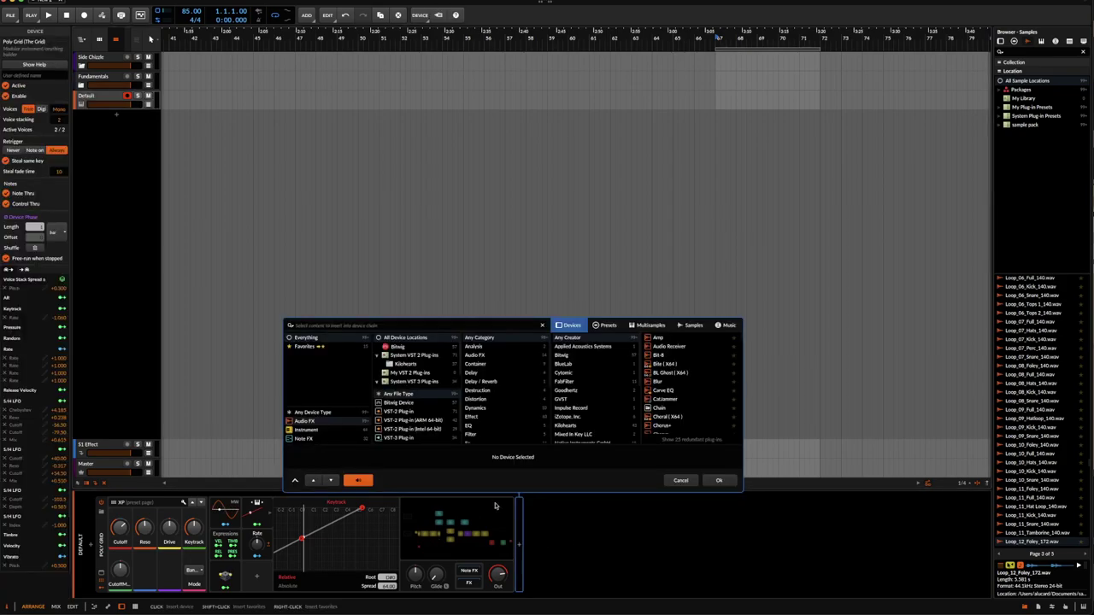
type("FX")
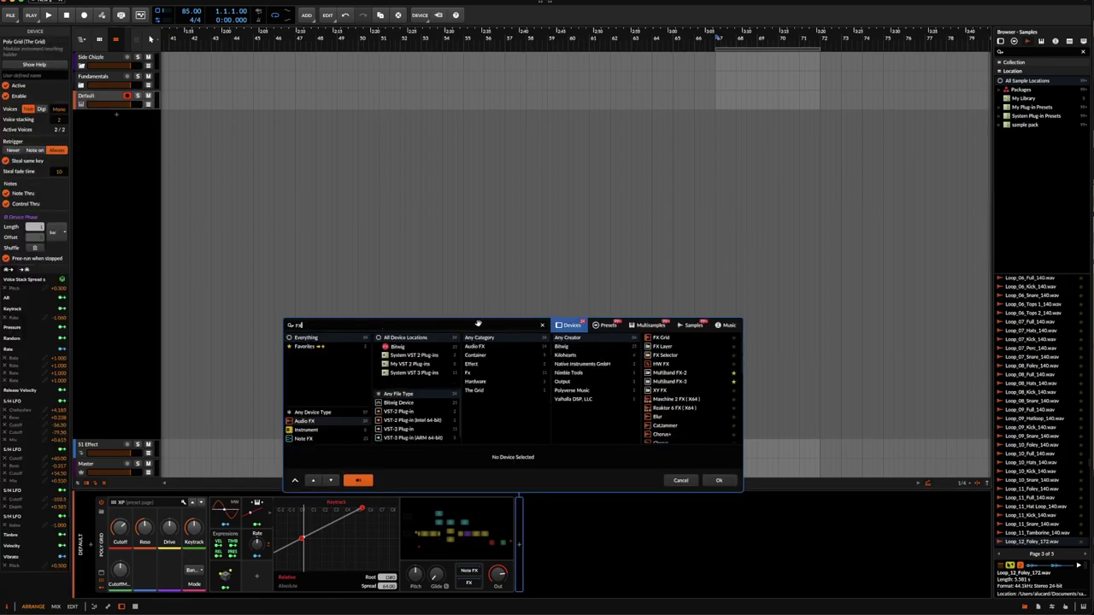
double_click(672, 374)
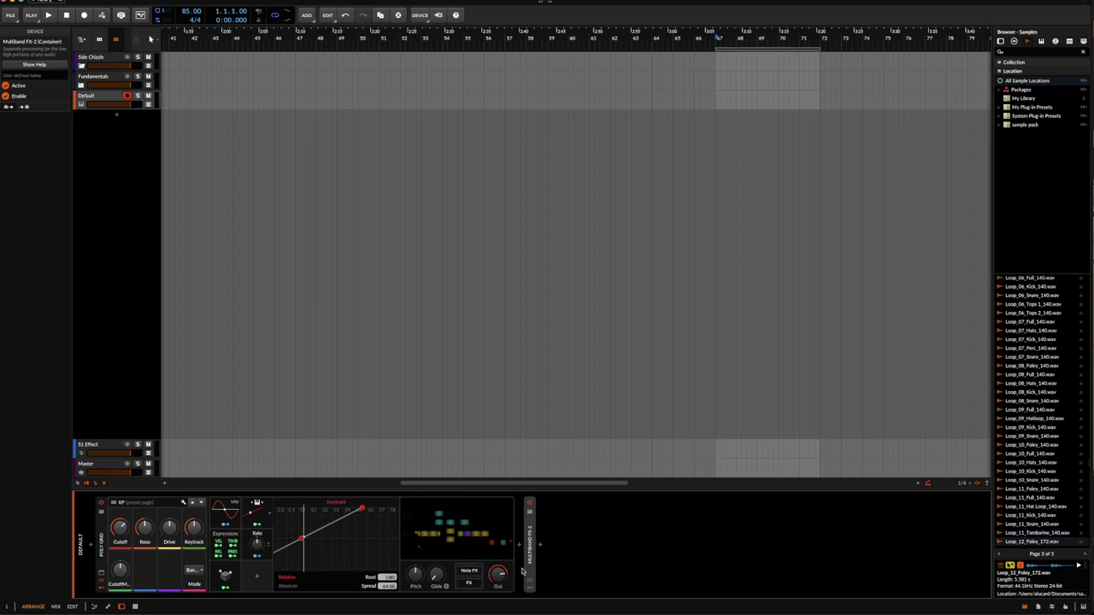
double_click(527, 553)
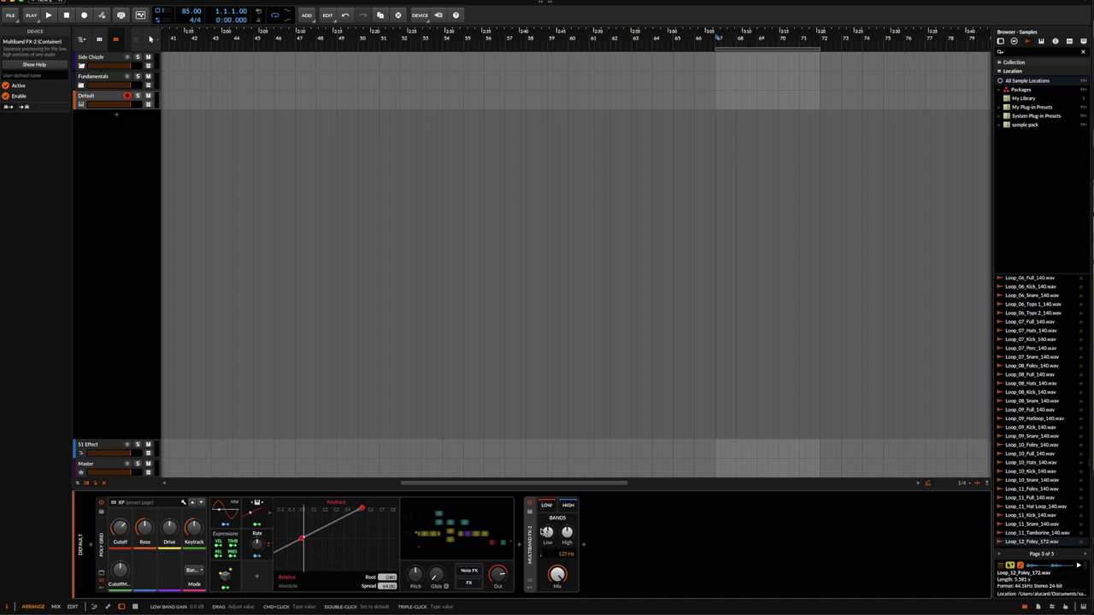
- Review the Grid patch, set the Multiband FX-2 crossover frequency to 137 Hz and open the High band's chain
left_click(458, 530)
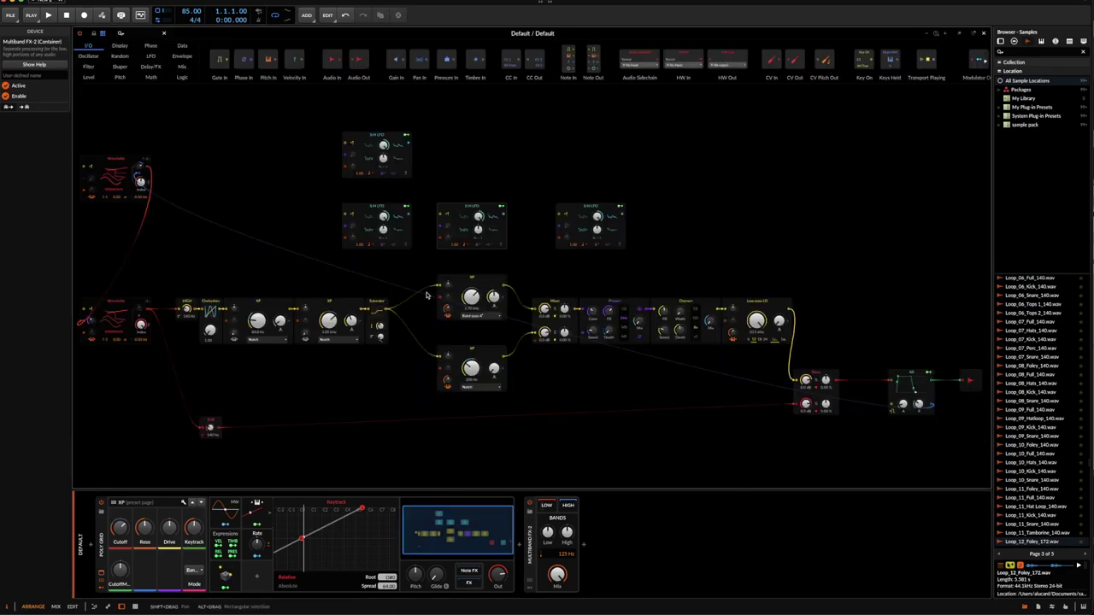
scroll(427, 296, "left", 3)
scroll(427, 295, "down", 2)
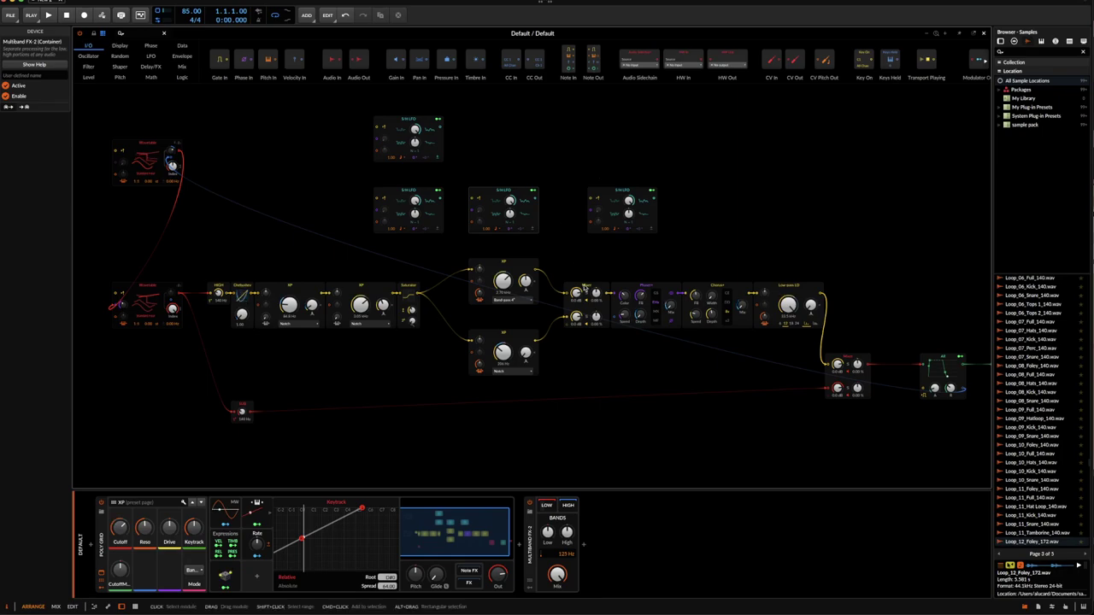
left_click(982, 35)
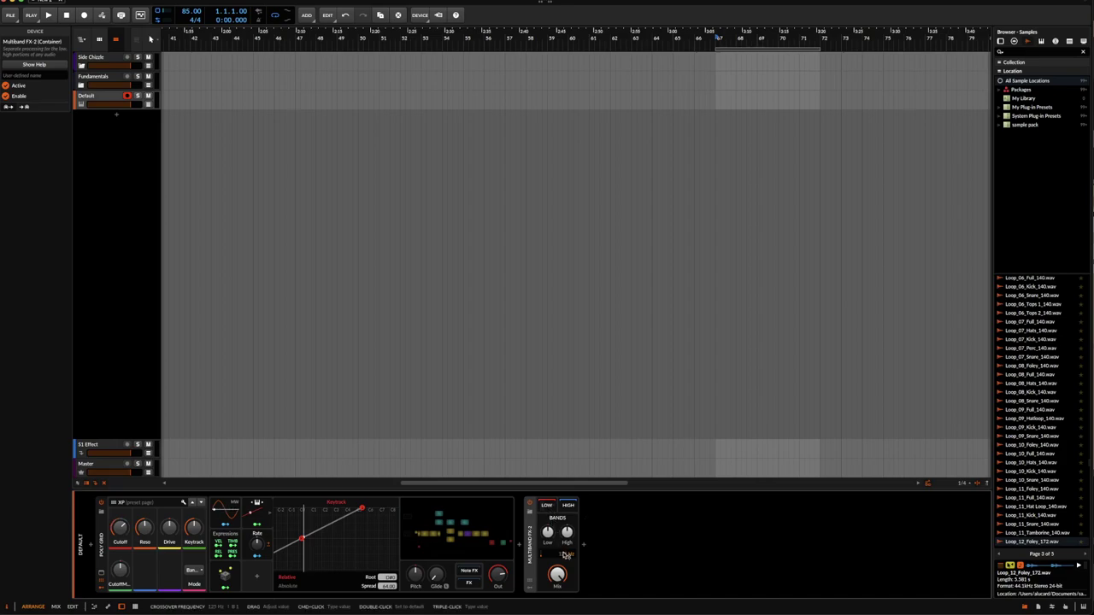
left_click_drag(565, 556, 566, 552)
left_click(547, 506)
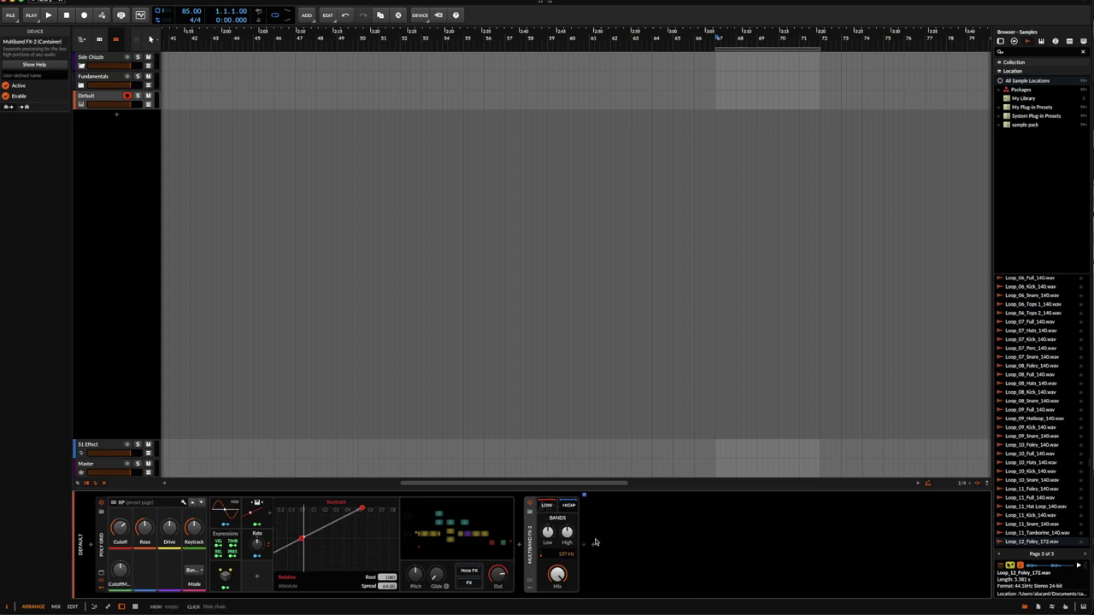
- Insert a Chorus+ device into the High band chain of the Multiband FX-2
left_click(593, 543)
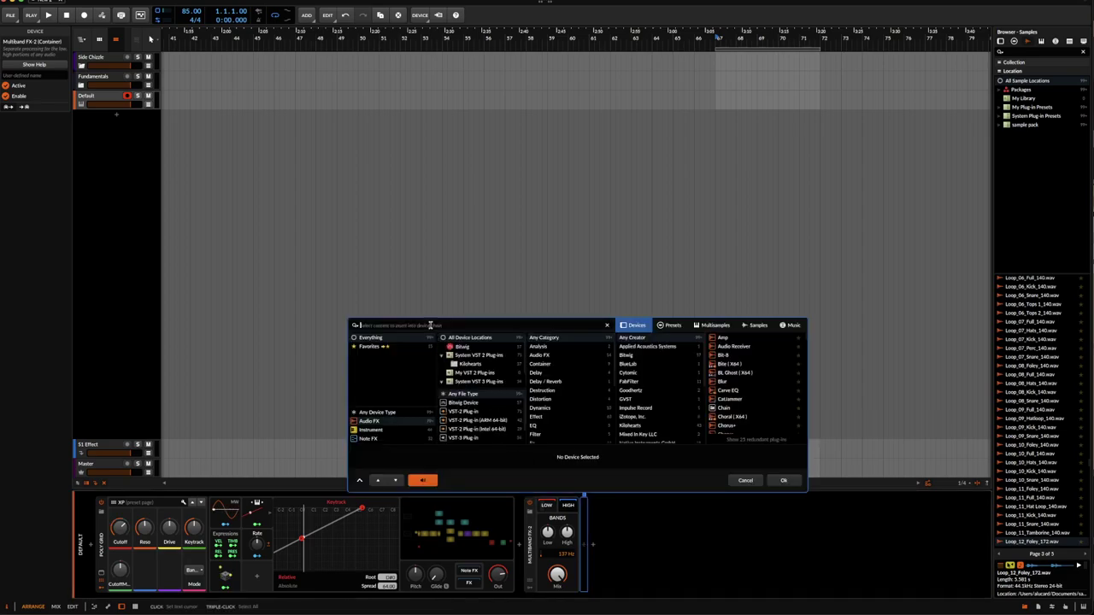
type("CHORU")
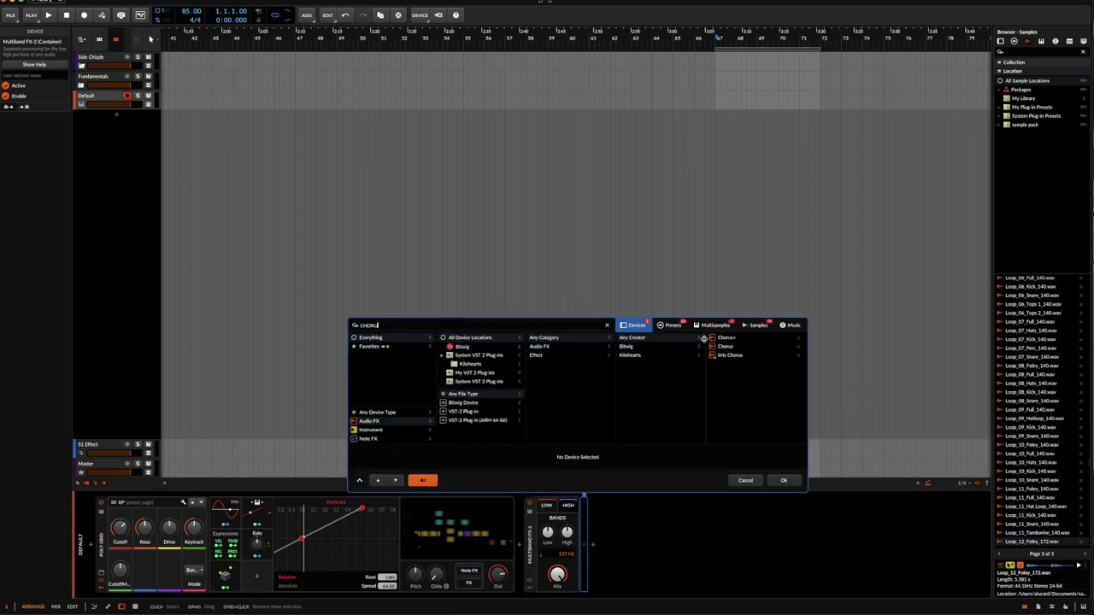
left_click(727, 337)
left_click(791, 479)
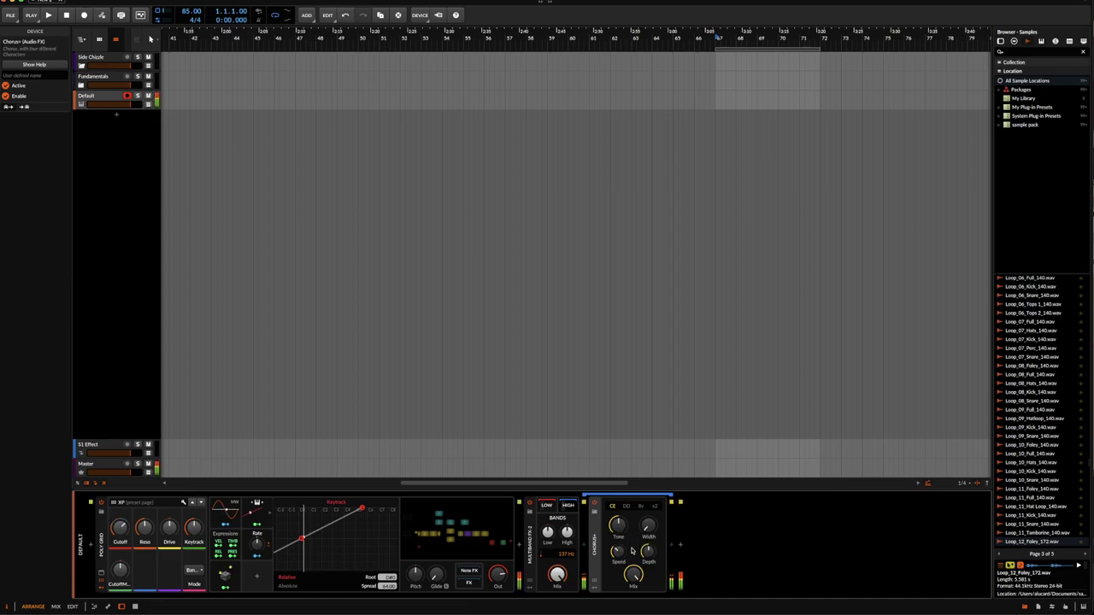
- Try the x2, CE, DD and 8v characters of the Chorus+ device with different knob settings, and delete the device
left_click_drag(649, 558, 618, 580)
left_click_drag(618, 526, 617, 525)
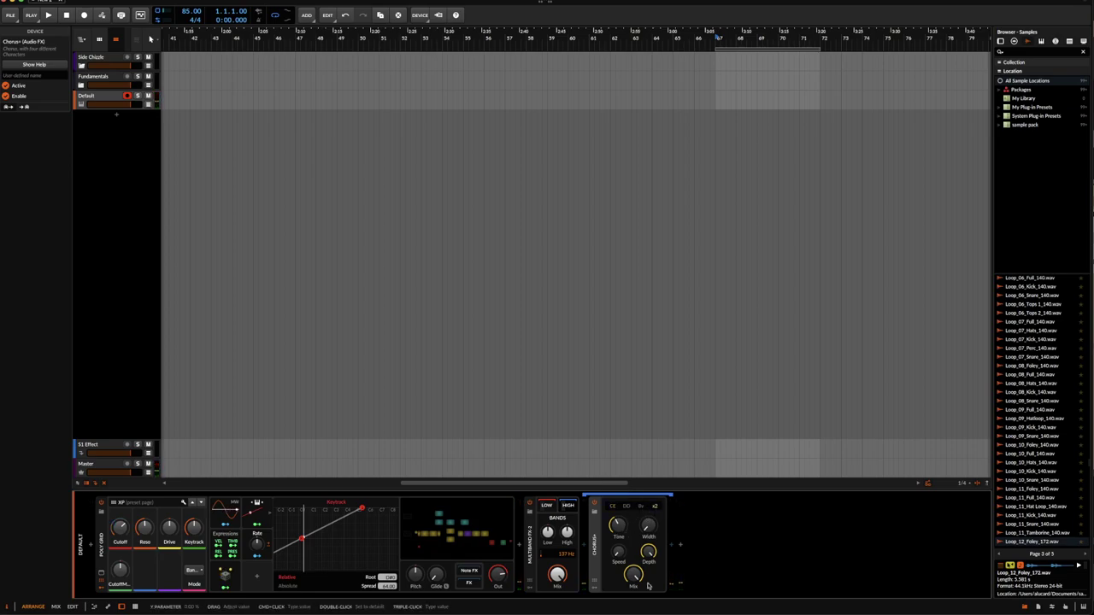
left_click(654, 506)
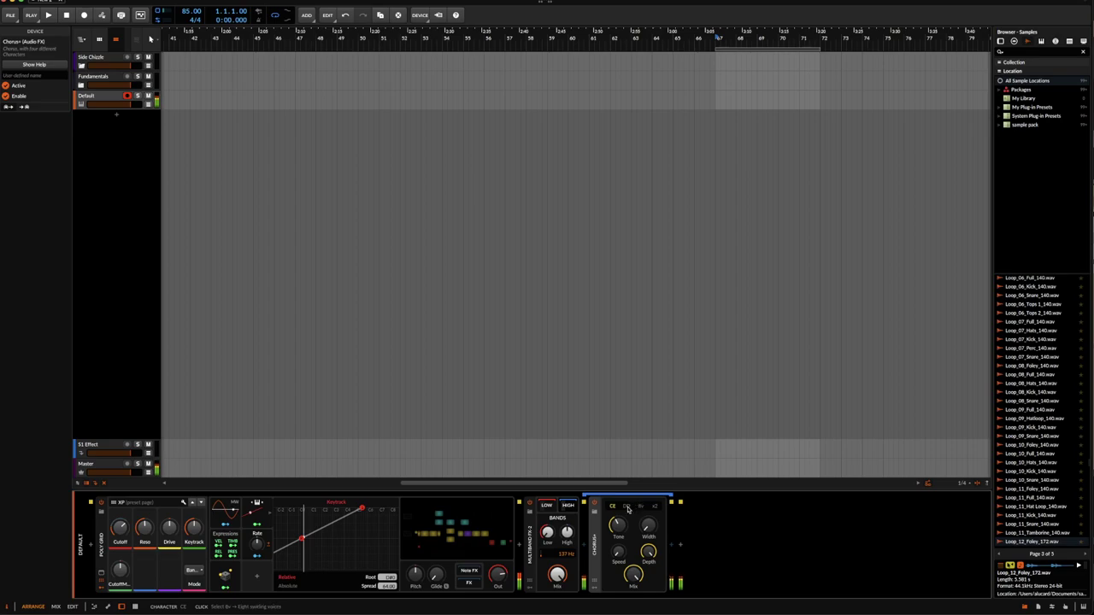
left_click_drag(617, 525, 647, 519)
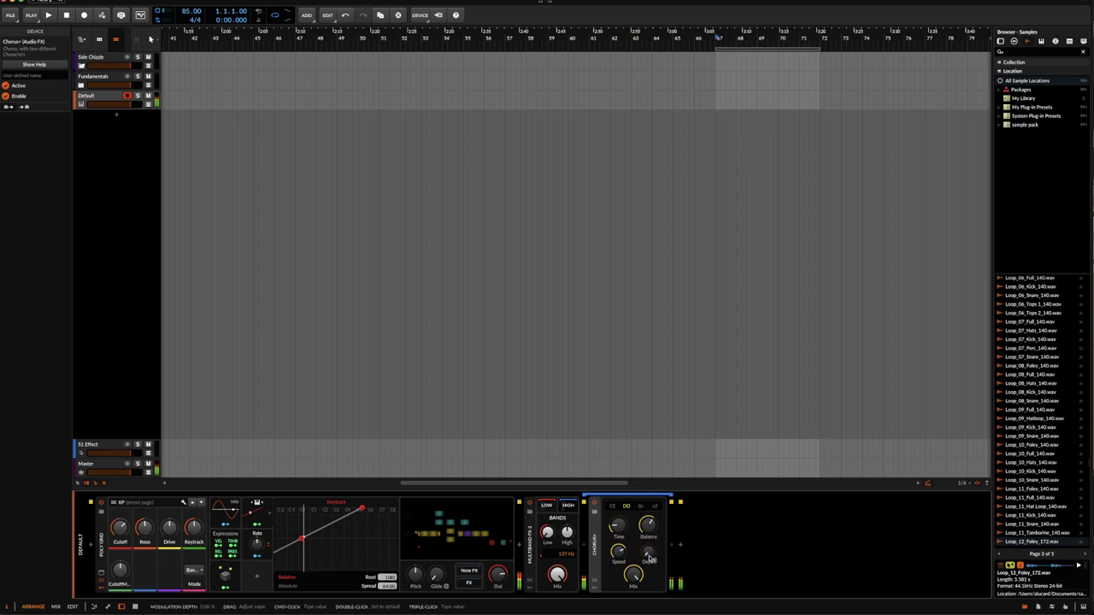
left_click(641, 507)
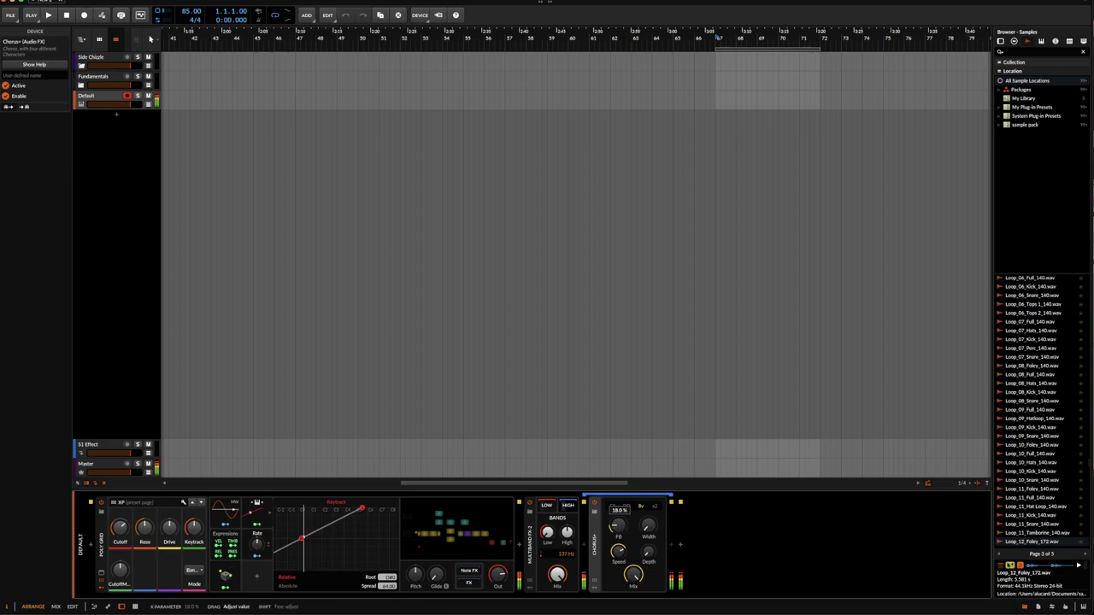
left_click_drag(649, 552, 617, 519)
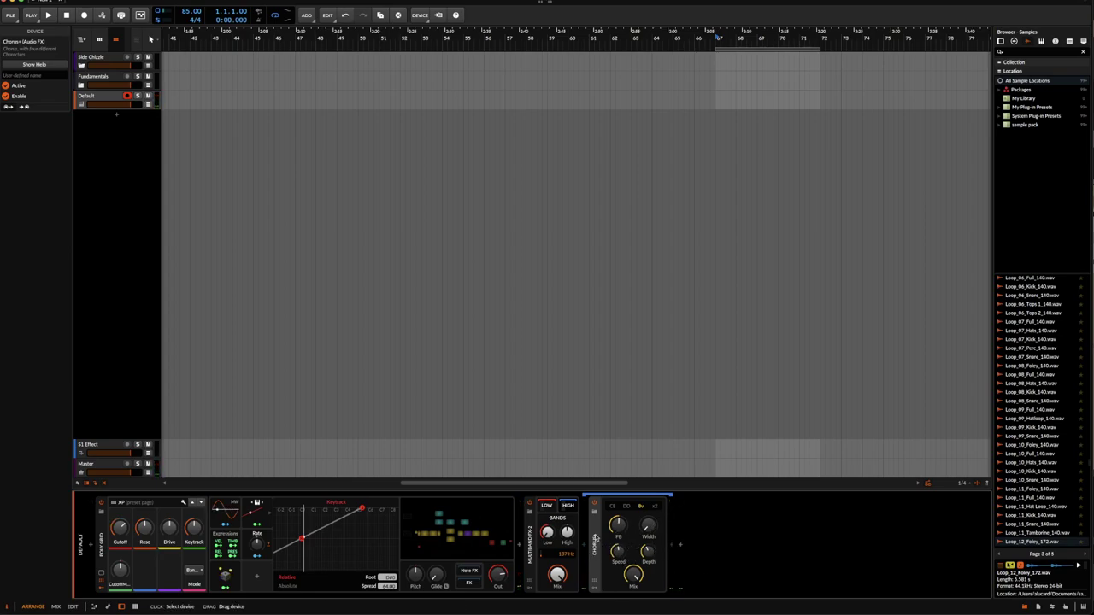
key("Delete")
- Insert the Chorus device into the High band chain with 3.00 ms delay, 0.42 Hz LFO rate and 22% LFO amount, and collapse it
double_click(591, 546)
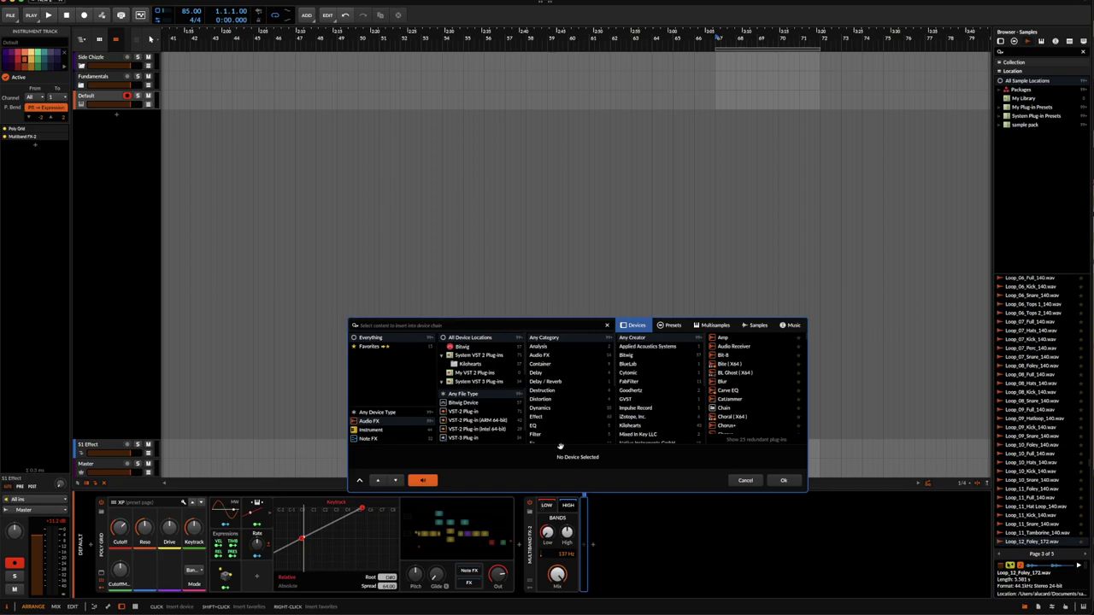
type("CHORU")
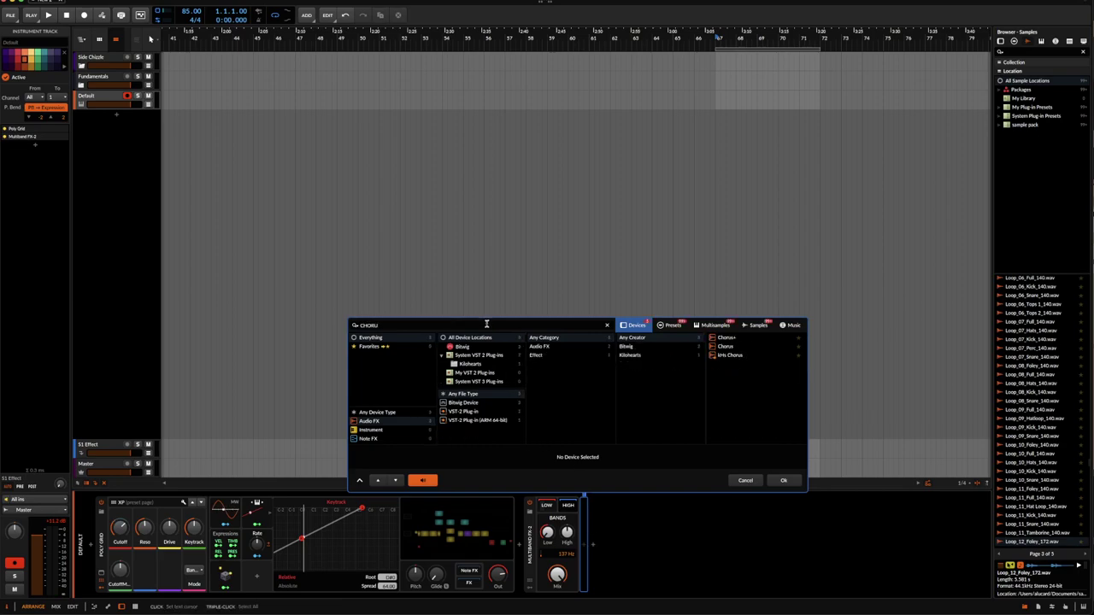
left_click(742, 346)
left_click(793, 481)
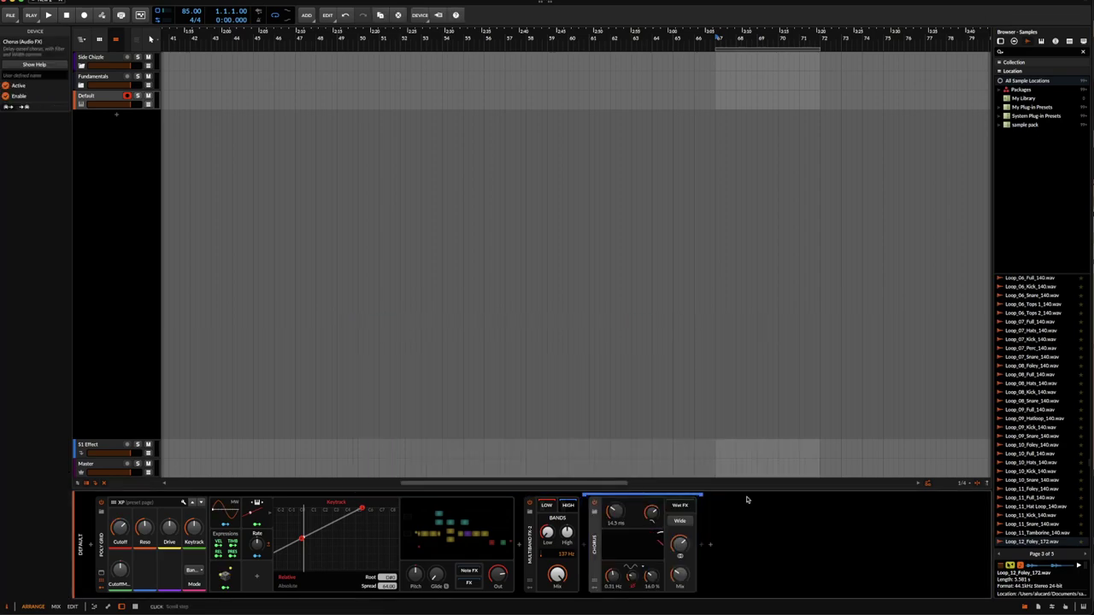
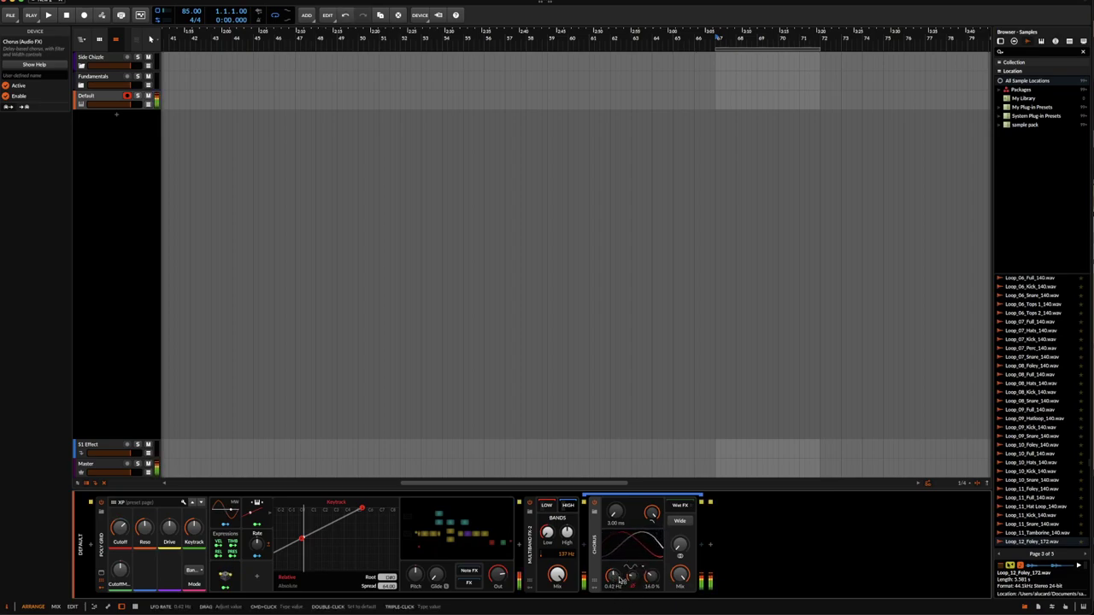
left_click_drag(613, 579, 612, 571)
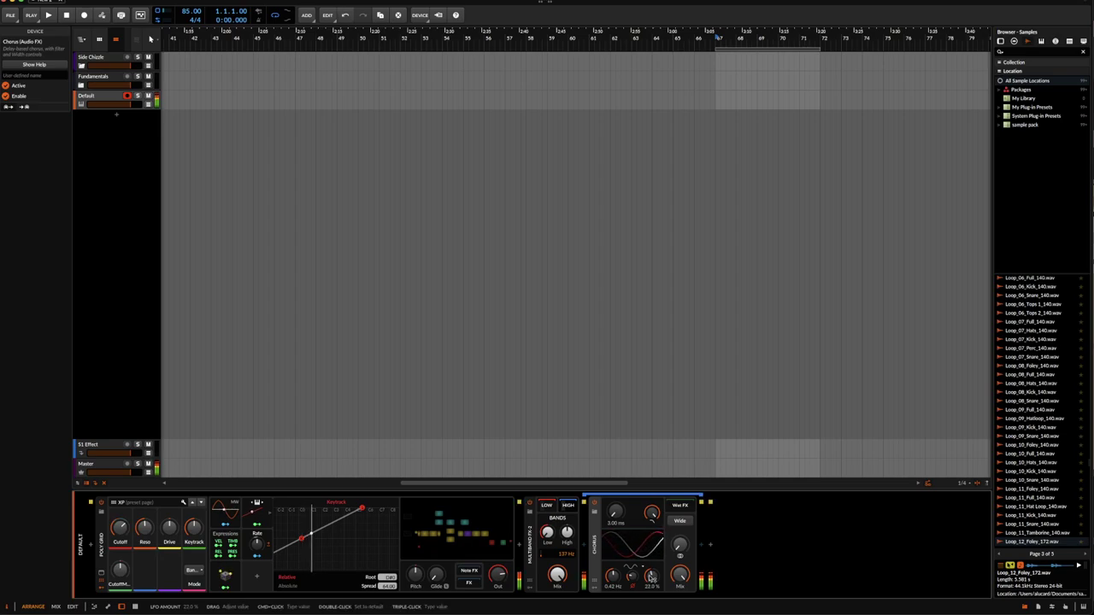
double_click(596, 537)
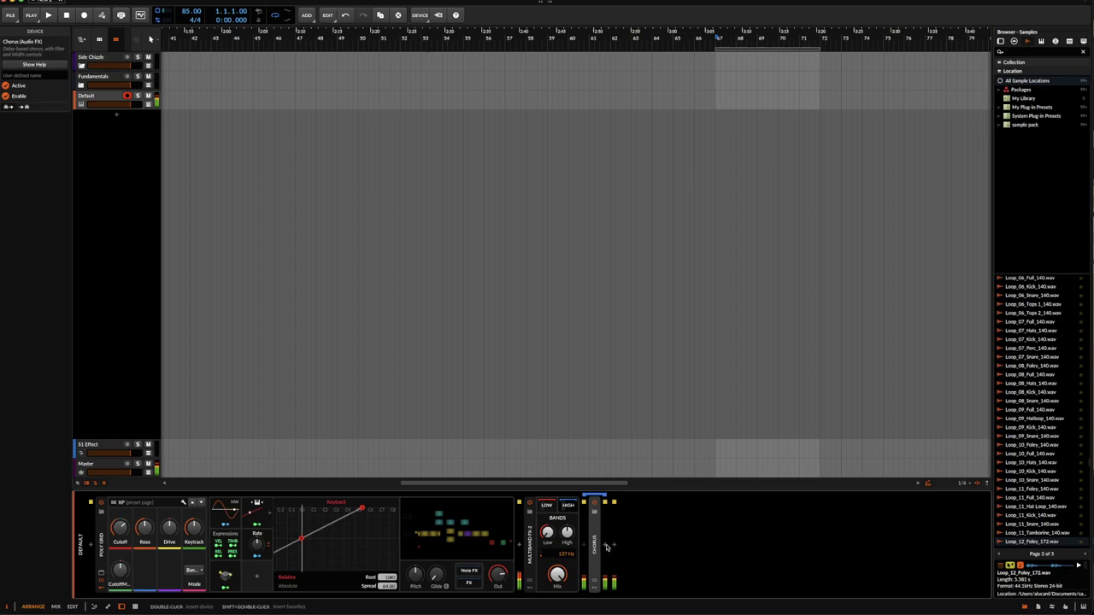
- Insert a Saturator after the Chorus in the High band chain, and briefly expand the Chorus to check its settings
left_click(605, 548)
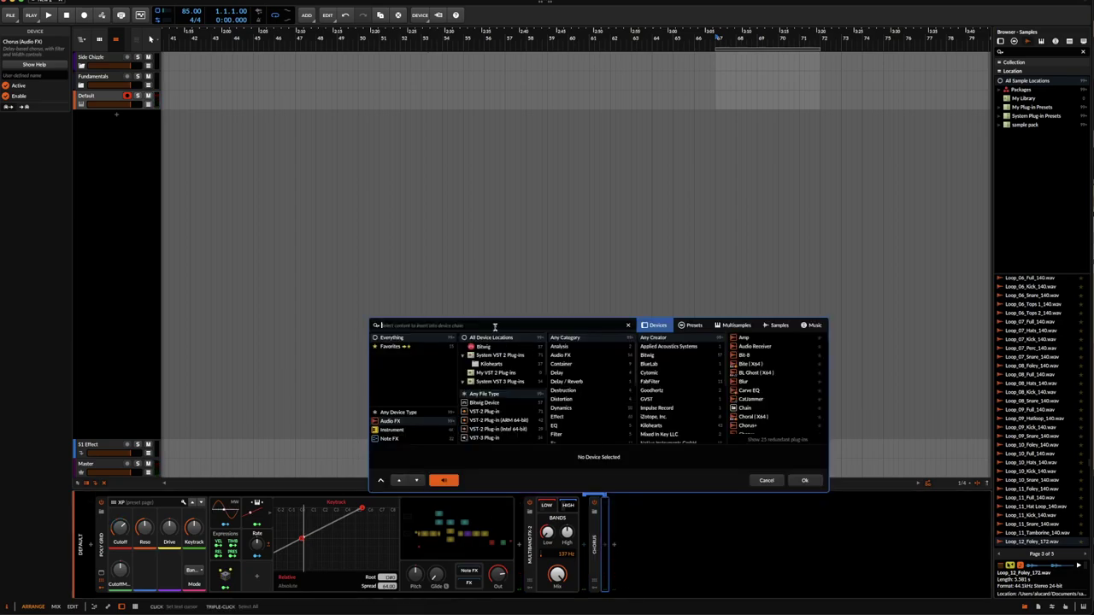
type("sa")
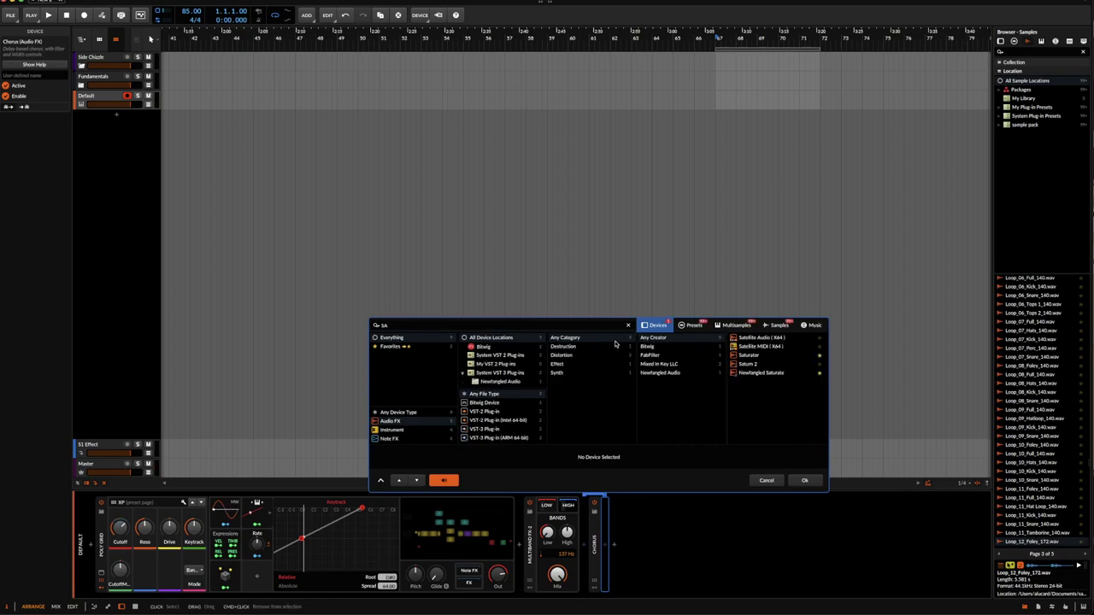
type("t")
left_click(748, 356)
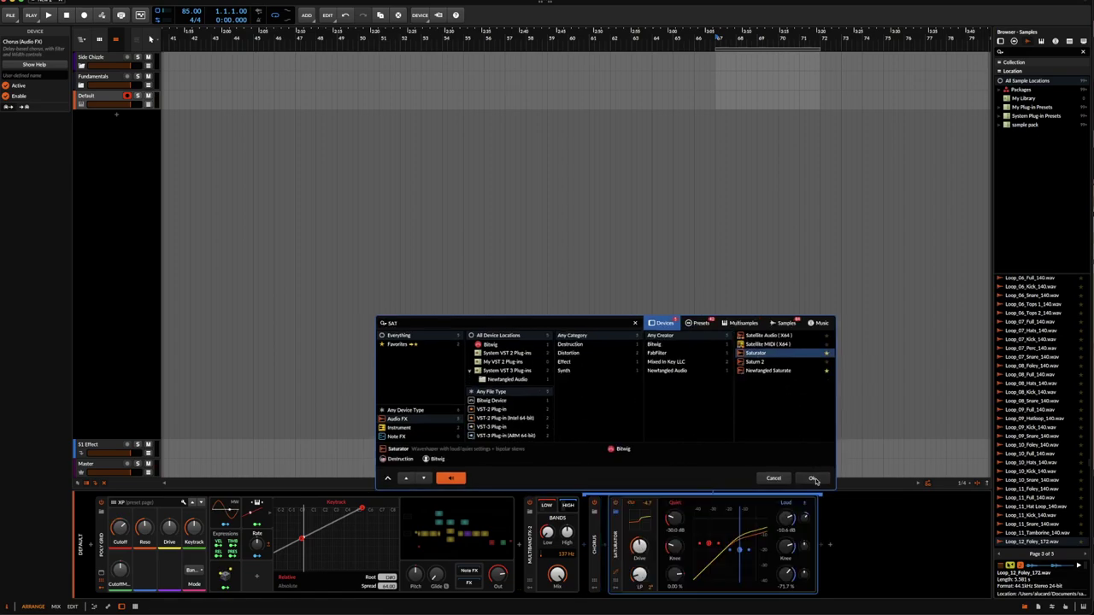
left_click(813, 479)
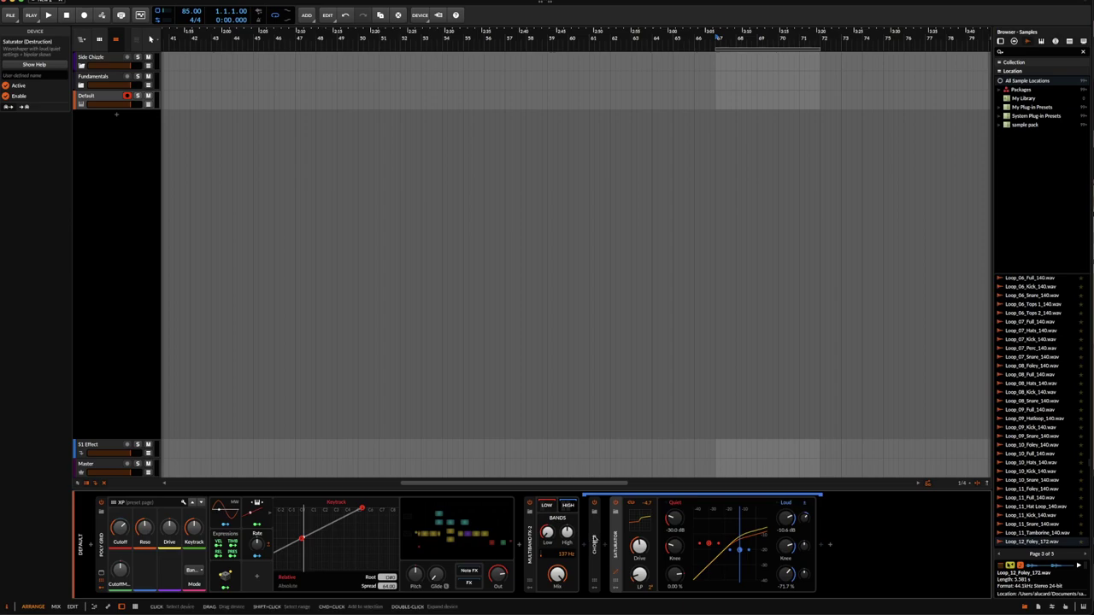
double_click(595, 535)
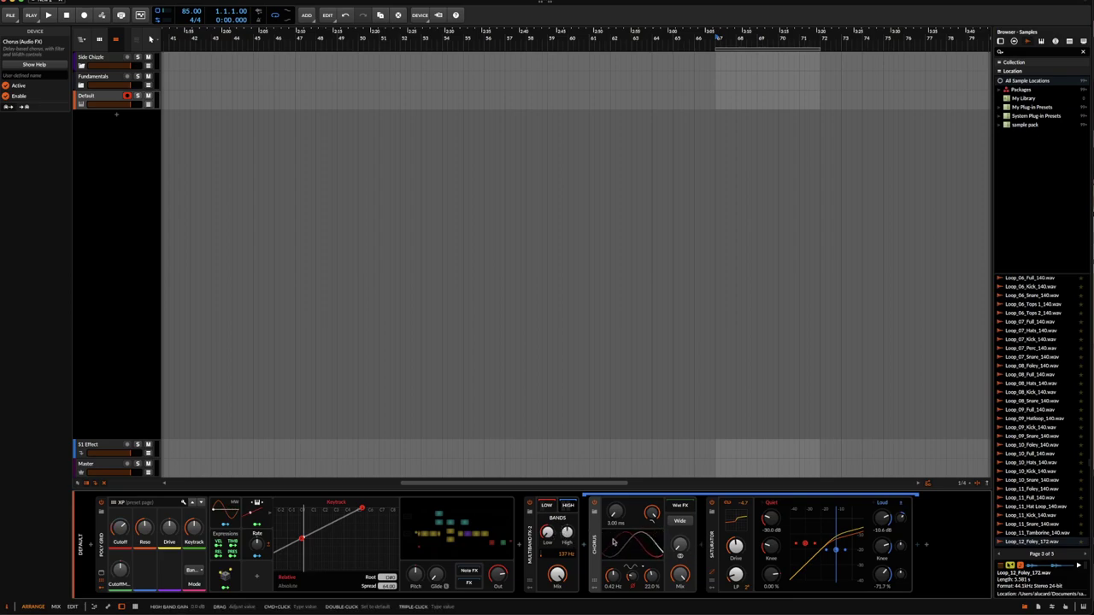
double_click(598, 545)
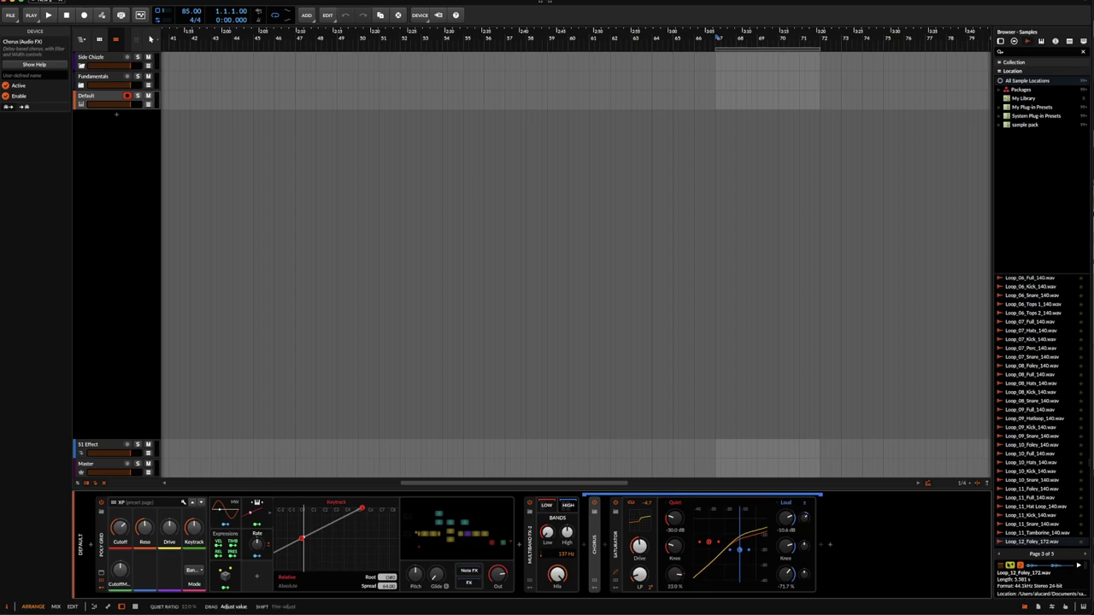
- Adjust the Saturator's Quiet ratio and low-pass filter, and set its makeup gain to -3.1 dB
left_click_drag(674, 575, 674, 586)
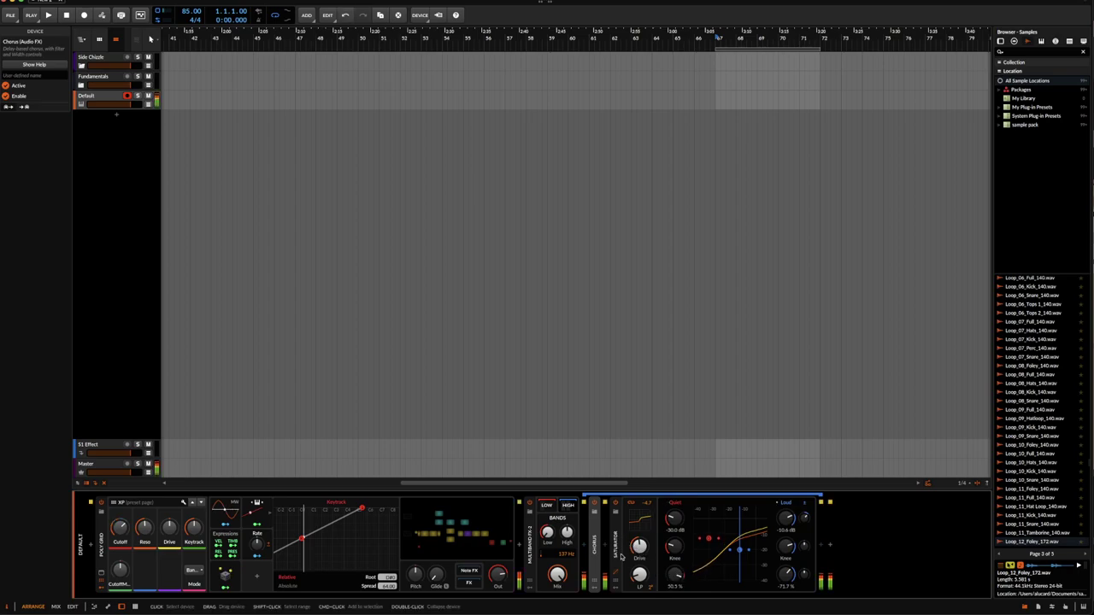
left_click_drag(639, 574, 639, 583)
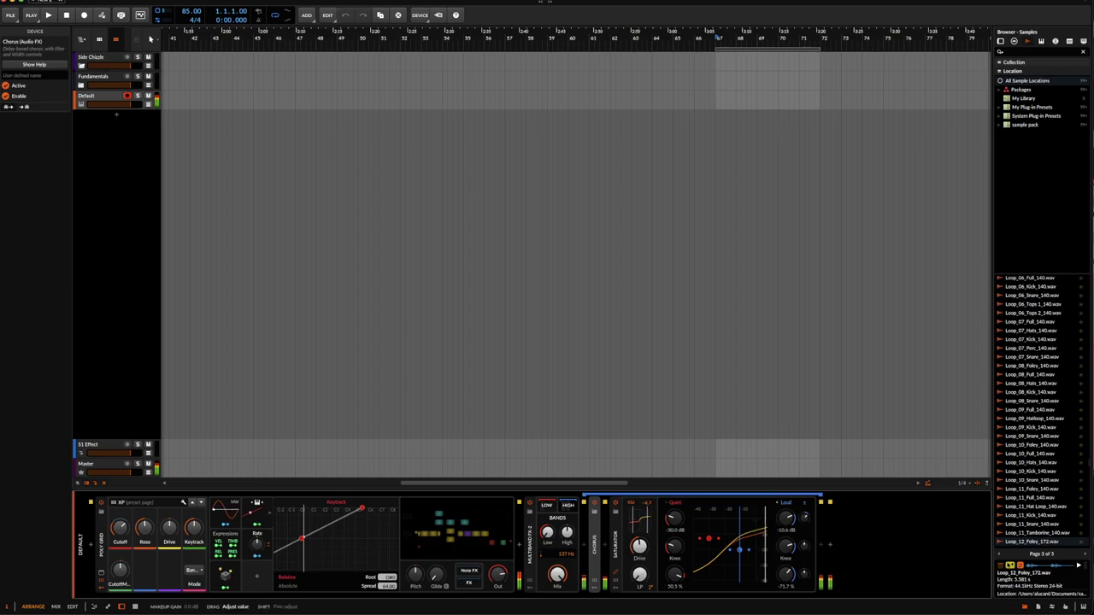
left_click_drag(647, 504, 652, 498)
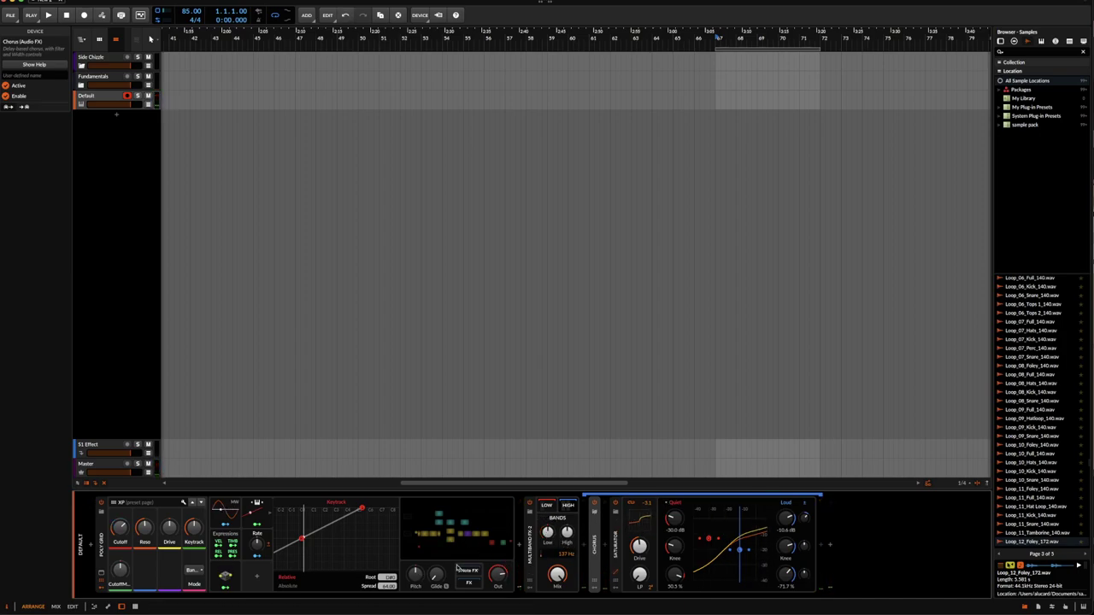
- Try the Poly Grid's Pitch knob, then set the Saturator's Loud threshold to -3.0 dB and collapse the device
double_click(416, 578)
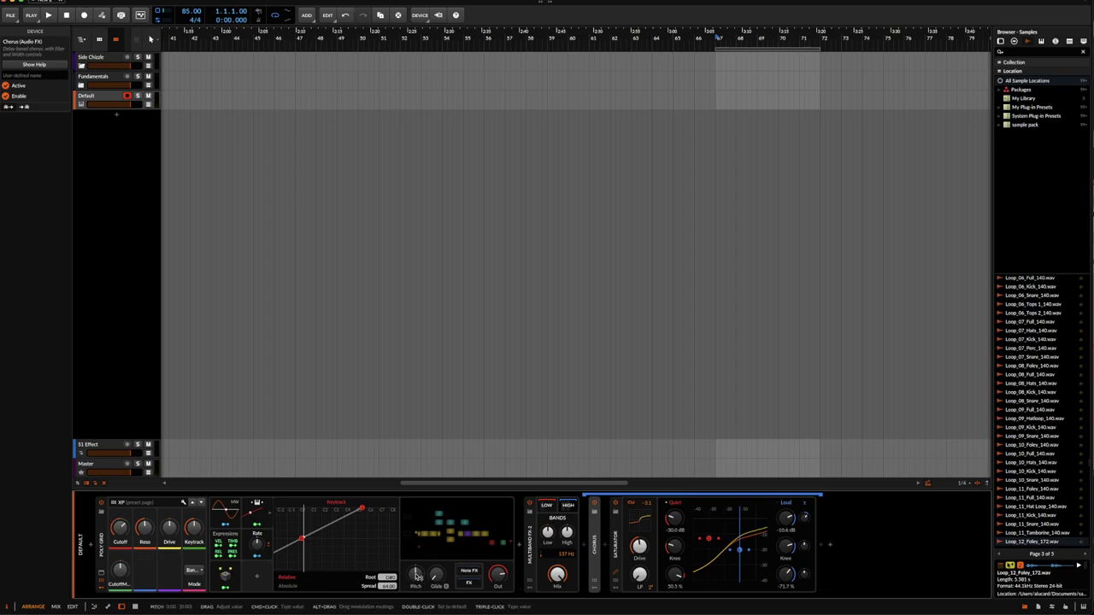
left_click_drag(415, 576, 415, 559)
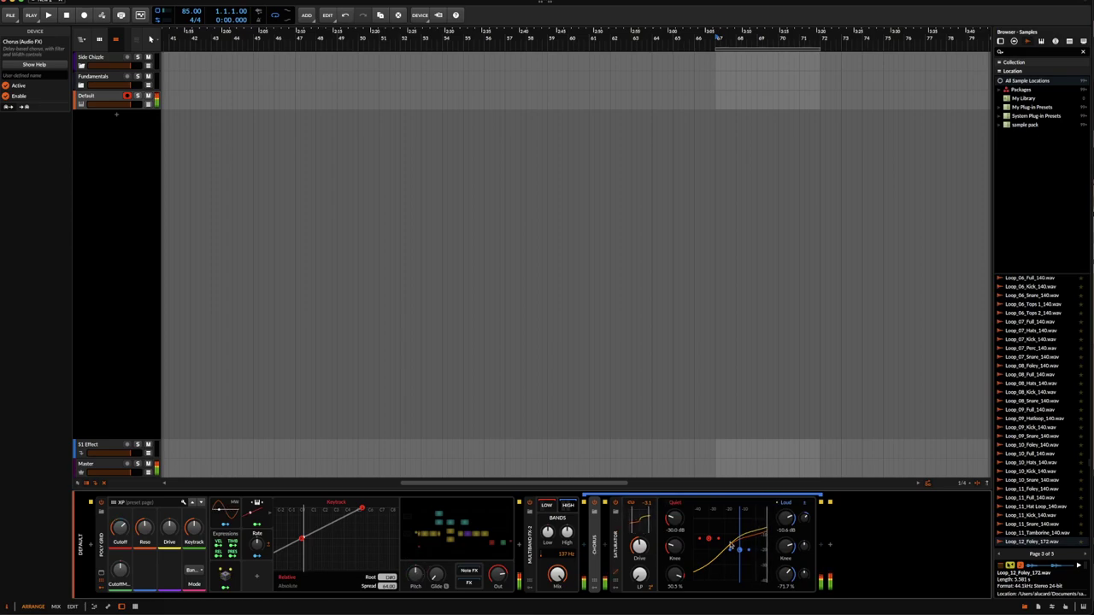
left_click(627, 541)
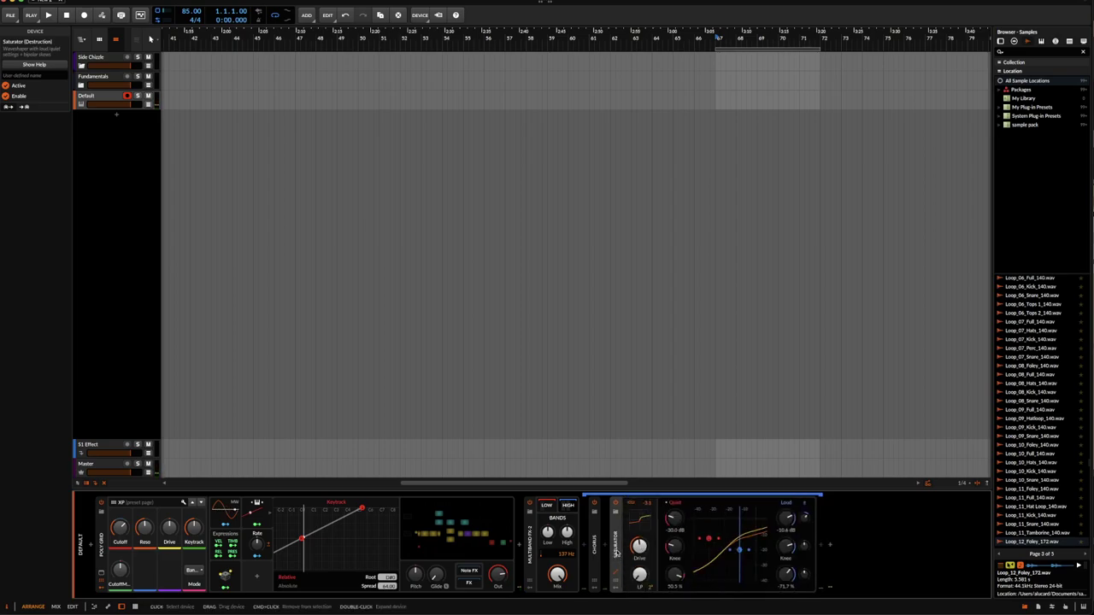
left_click_drag(789, 518, 789, 504)
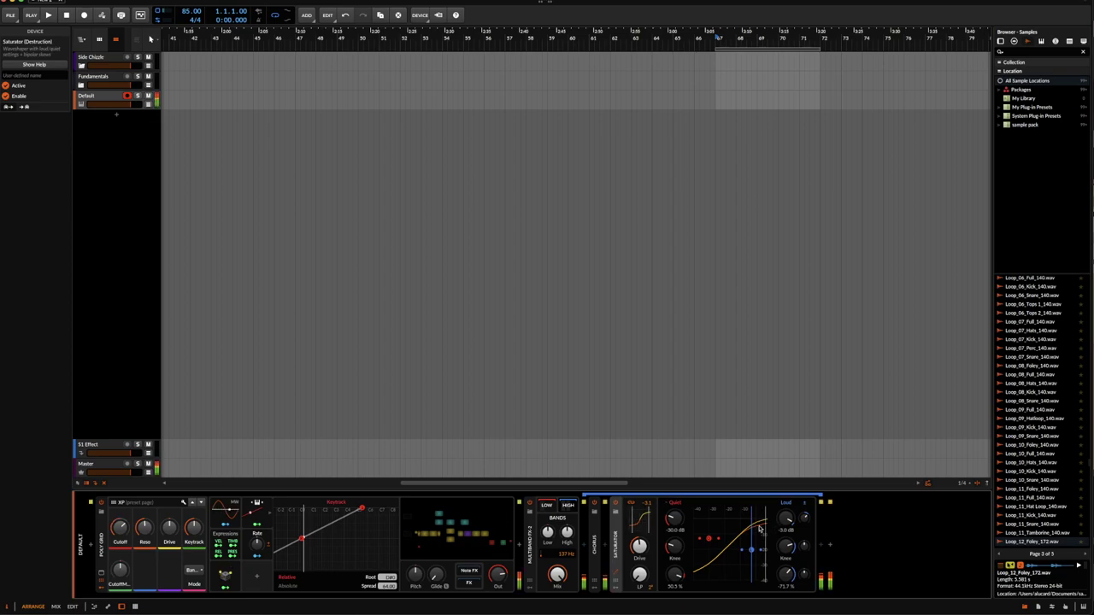
double_click(617, 537)
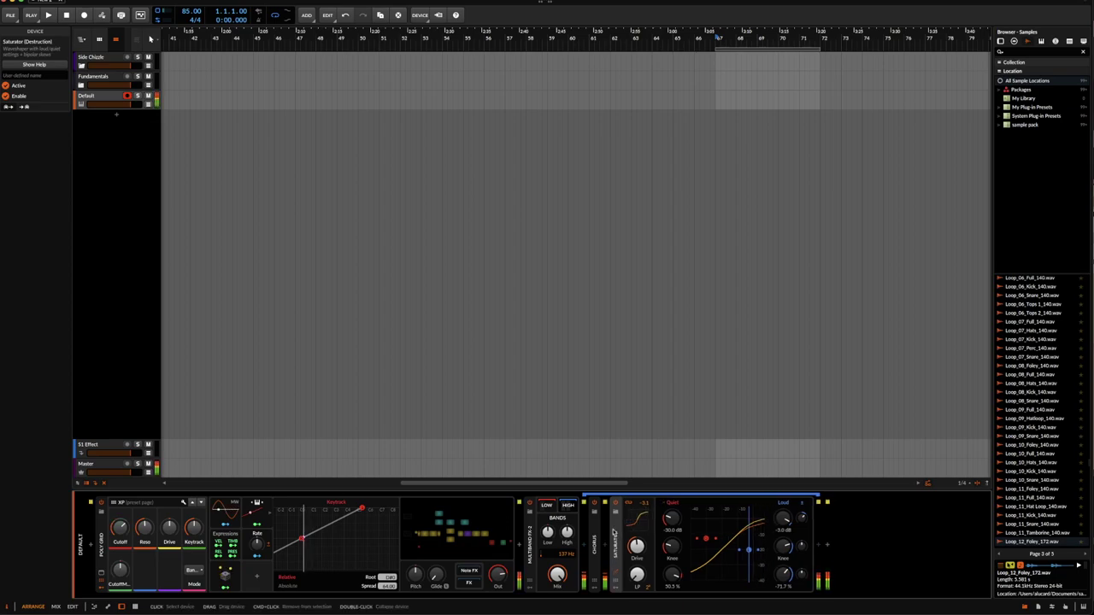
- Insert an EQ+ device after the Saturator in the High band chain
left_click(634, 543)
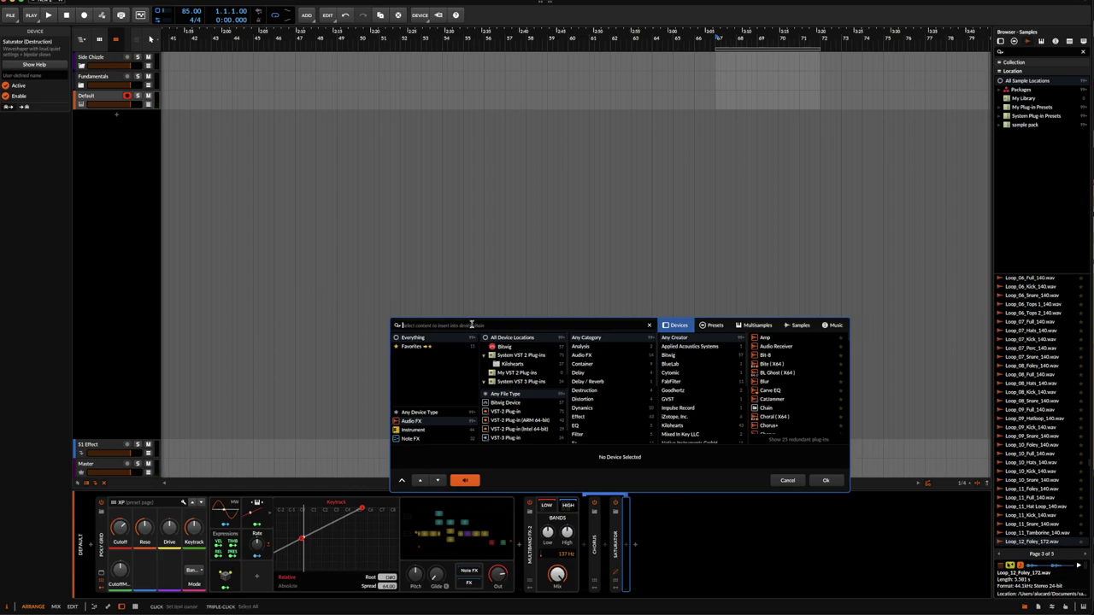
type("EQ")
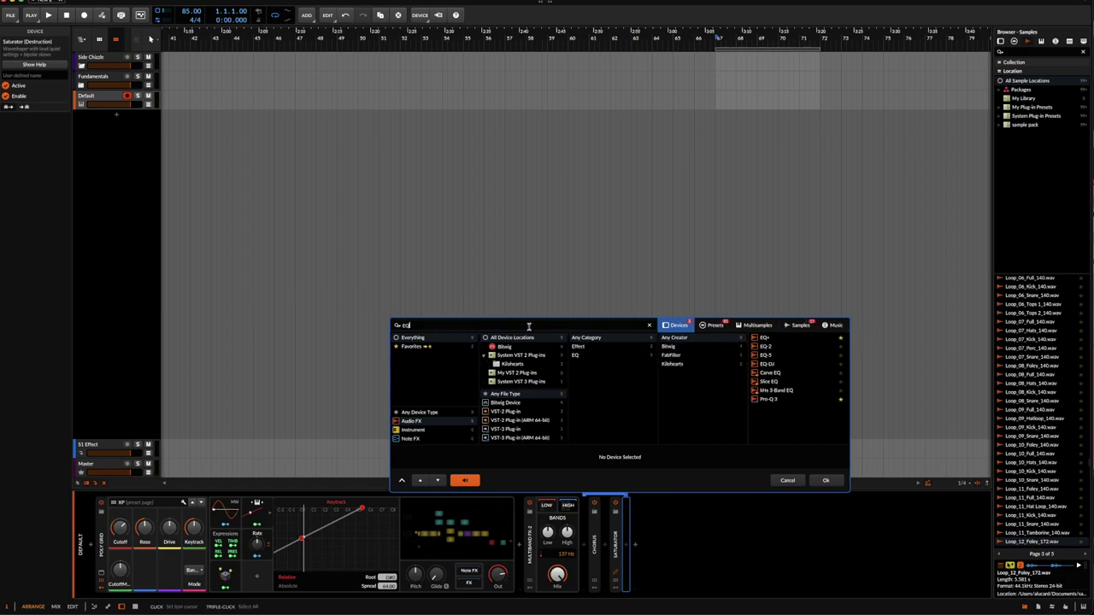
key("Down")
key("Return")
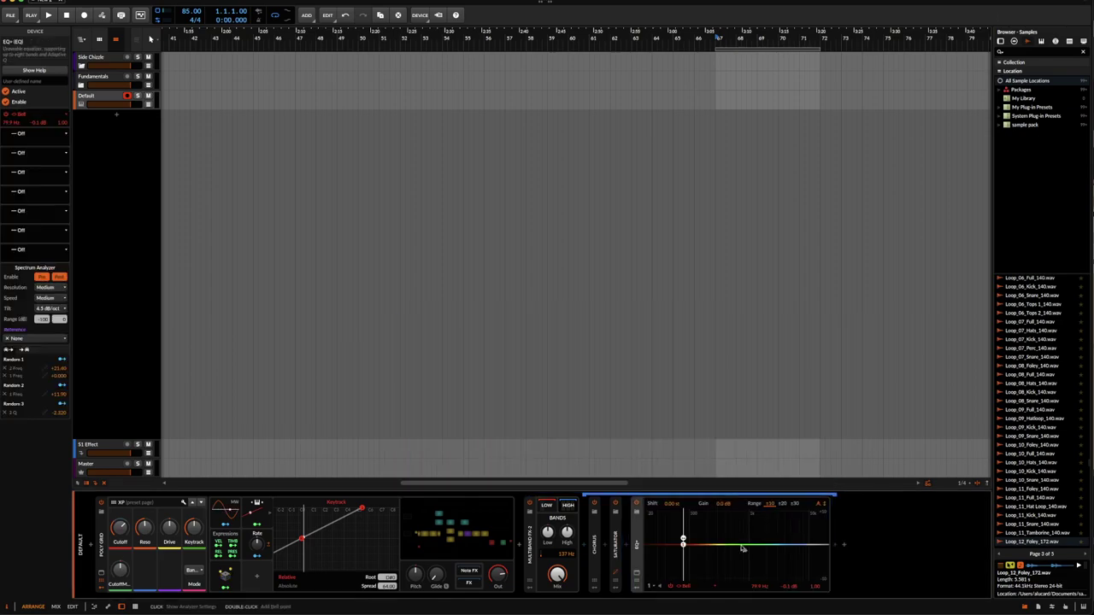
- Try five alternating bell boosts and cuts between about 77 Hz and 1.5 kHz in the EQ+, and delete the device
left_click_drag(684, 545, 682, 518)
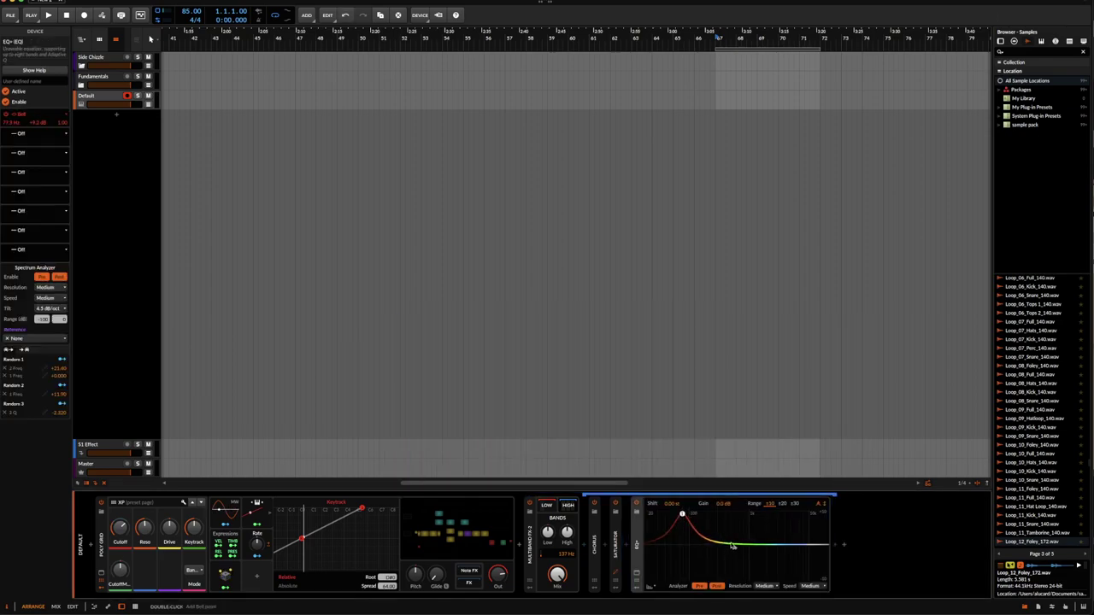
double_click(733, 546)
left_click_drag(732, 546, 740, 515)
double_click(721, 545)
double_click(729, 545)
double_click(741, 545)
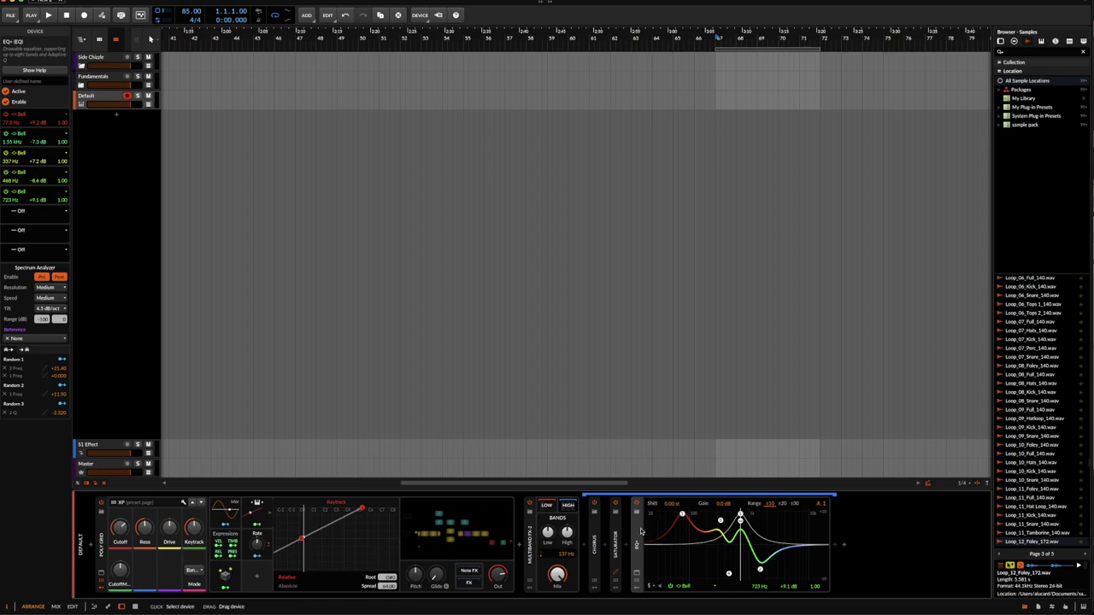
key("Delete")
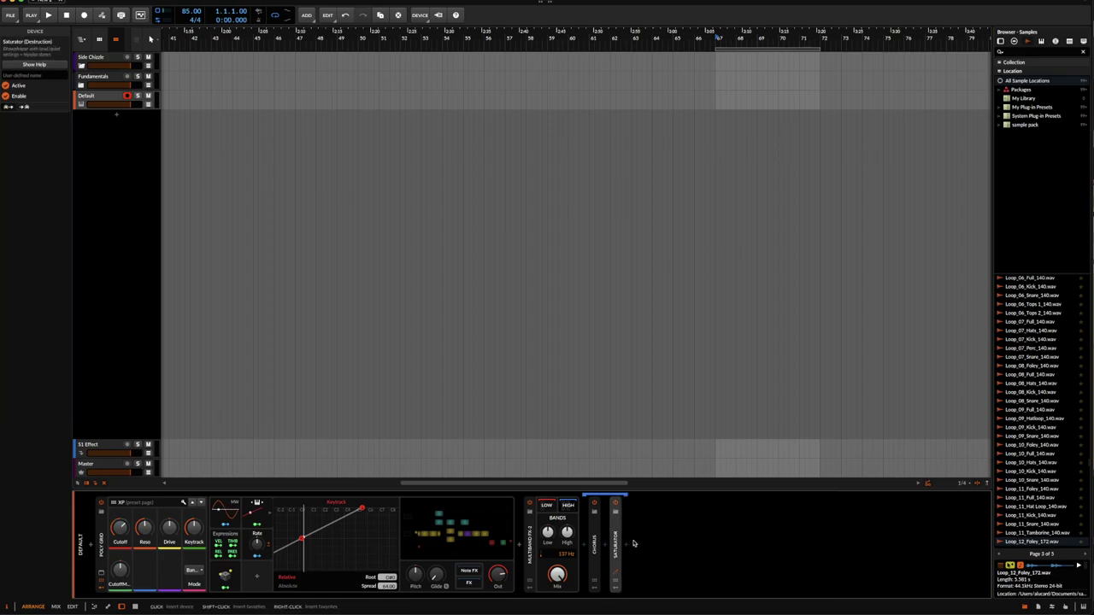
- Insert an Amp device after the Saturator in the High band chain
left_click(630, 545)
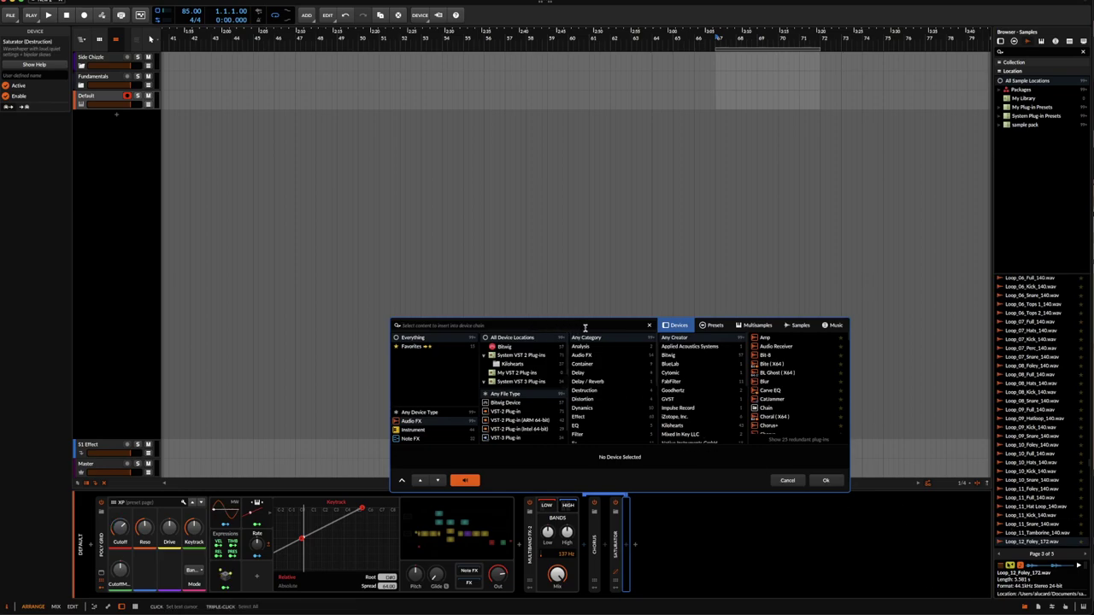
type("amp")
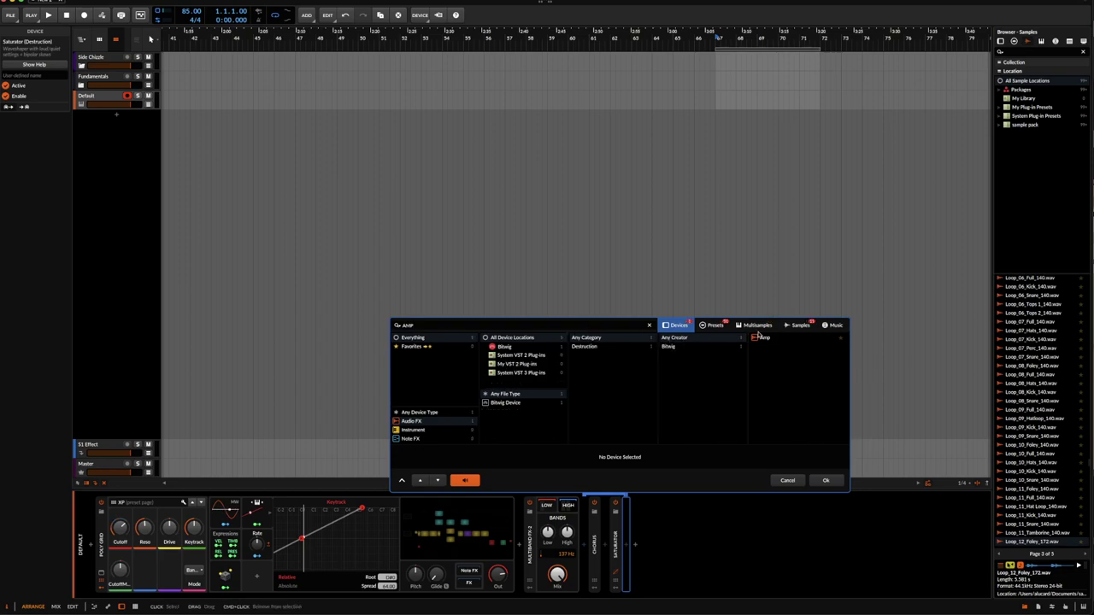
left_click(764, 338)
left_click(826, 480)
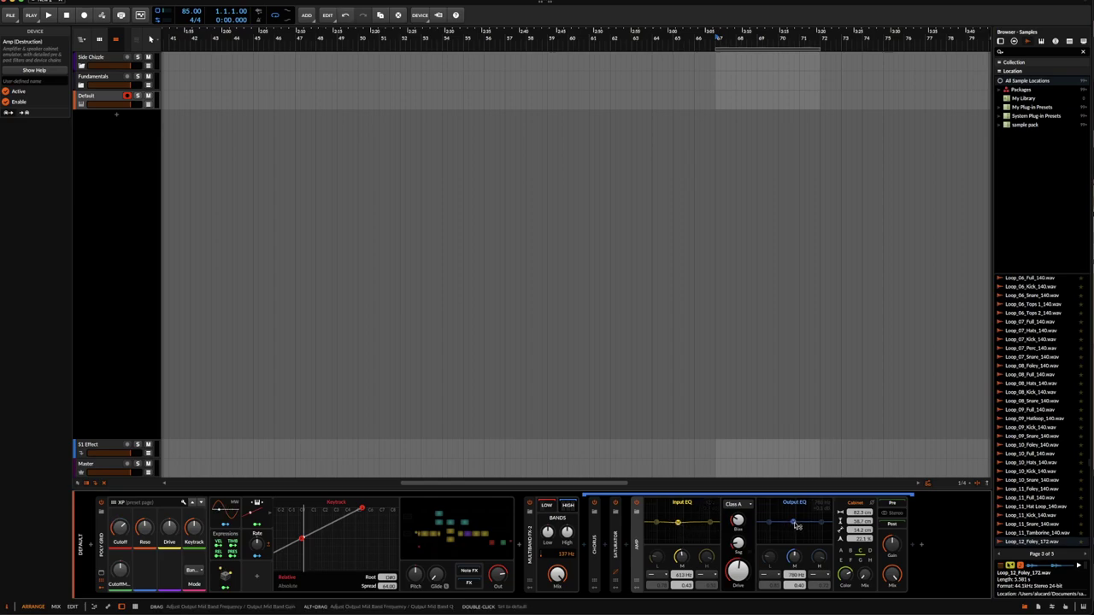
- Show the Amp's modulators and add a Random modulator to it
left_click(636, 590)
left_click(650, 513)
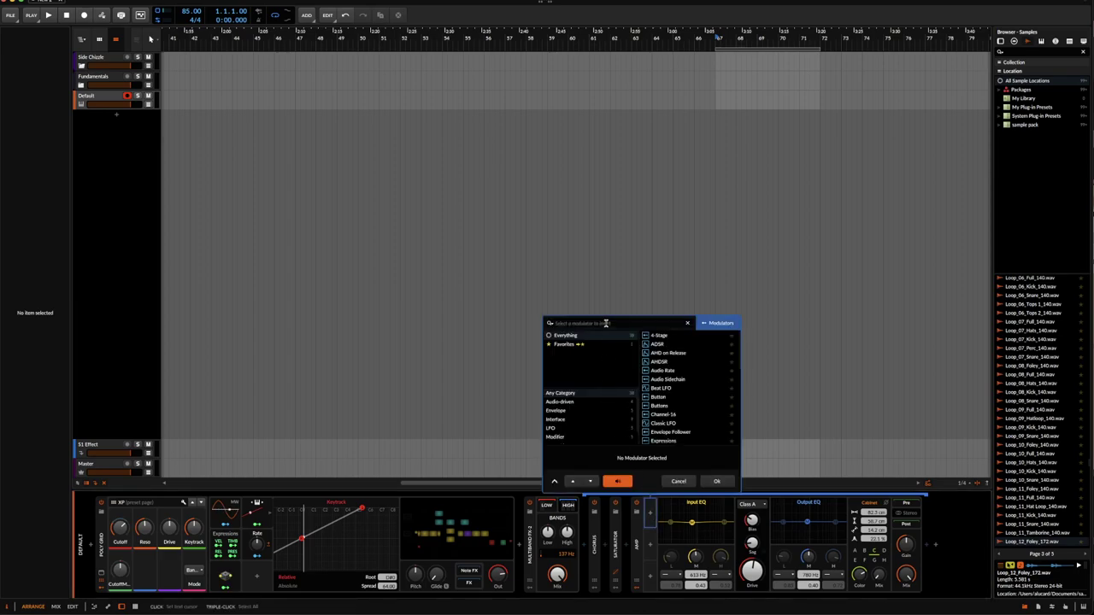
type("RA")
key("Down")
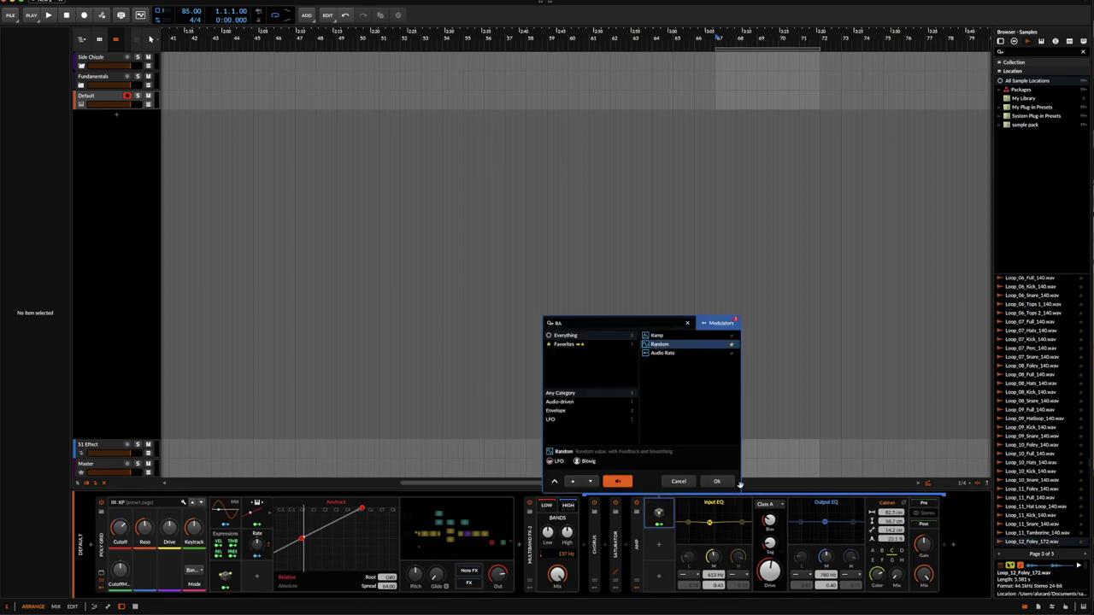
left_click(719, 481)
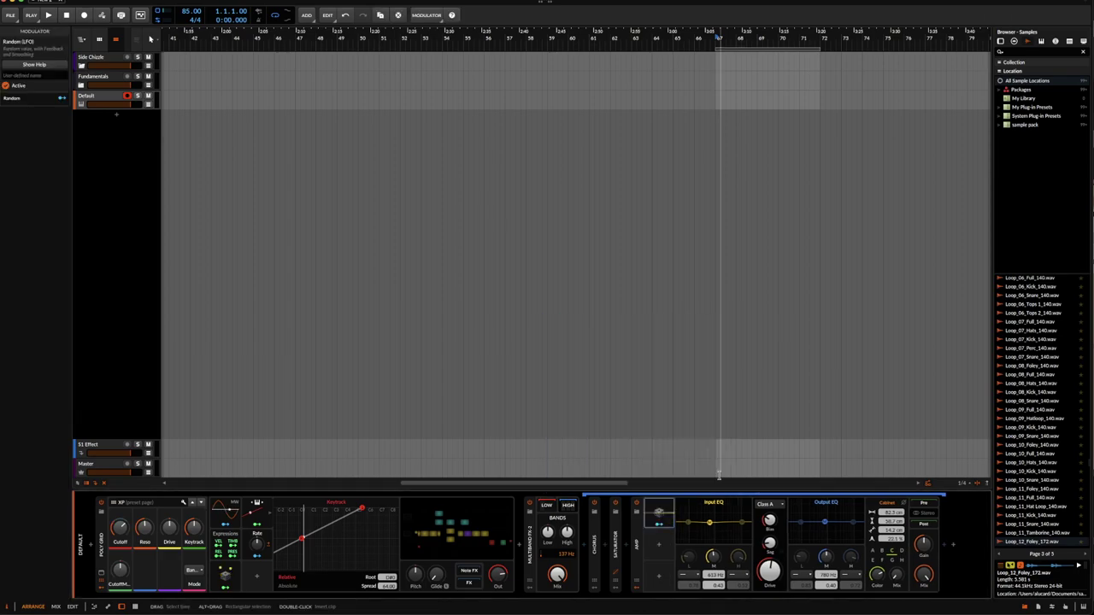
- Map the Random modulator positively to the Amp's Input EQ mid frequency and negatively to its Output EQ mid frequency
left_click(716, 557)
left_click_drag(707, 575, 707, 570)
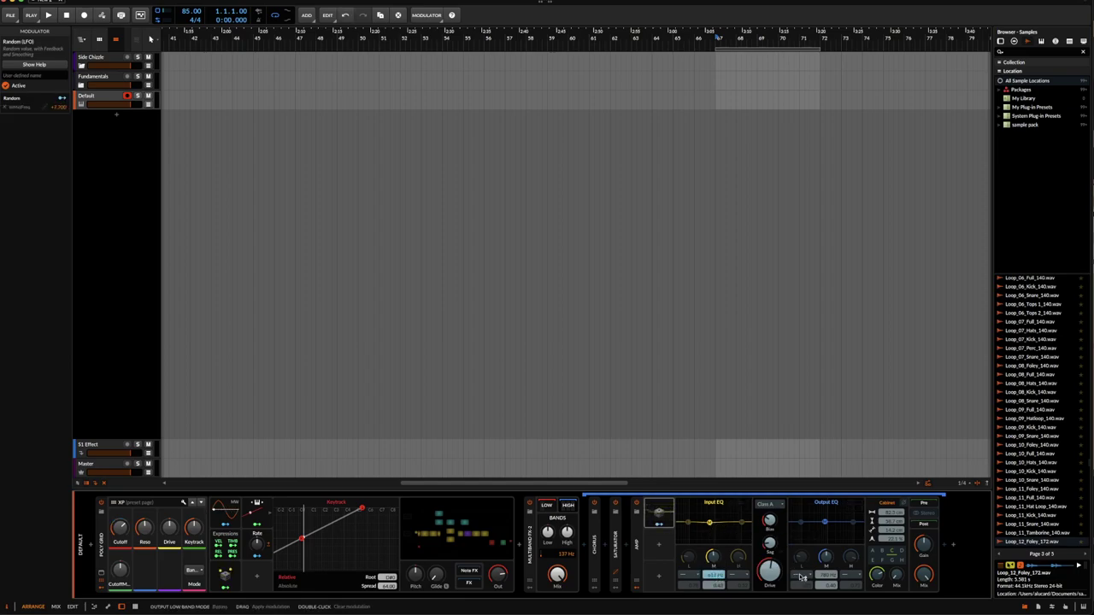
left_click_drag(817, 578, 817, 595)
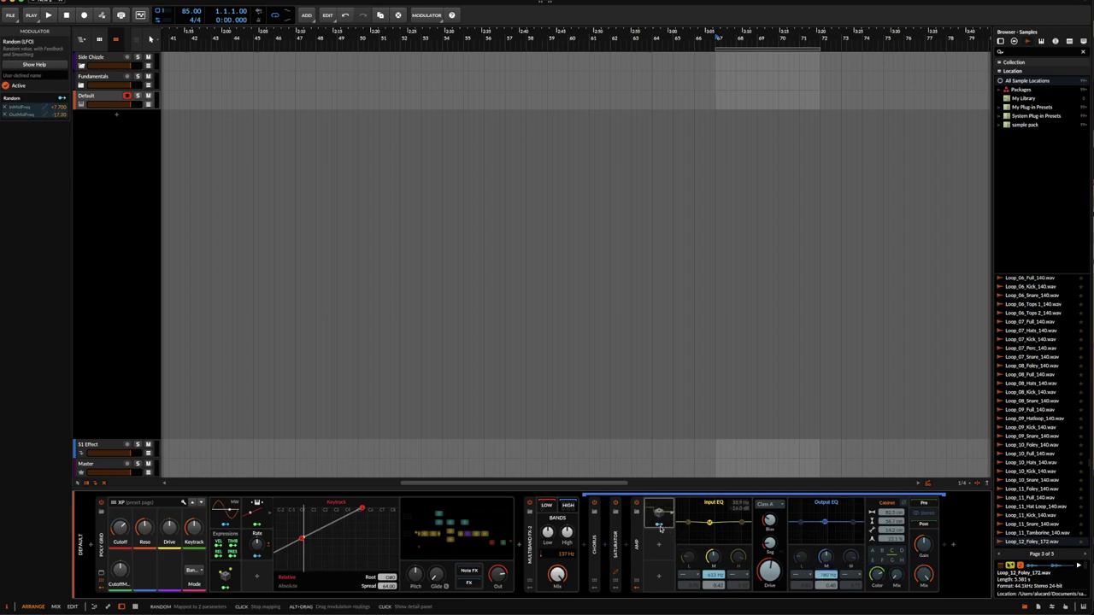
left_click(824, 522)
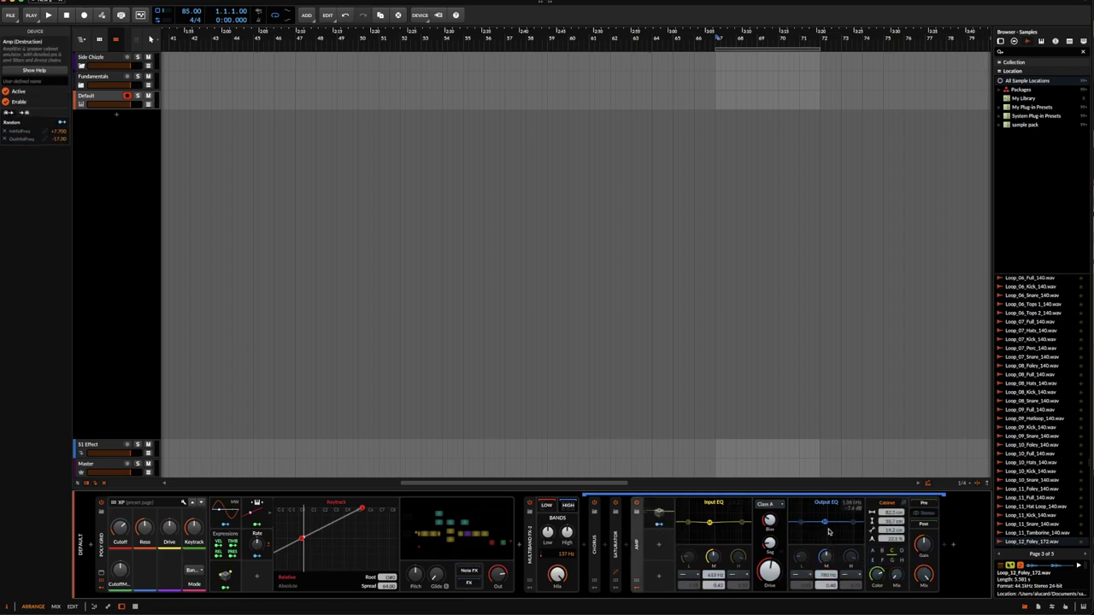
- Shape the Amp's EQs with a narrow output mid cut at about 1.8 kHz and a narrow input mid boost at 208 Hz
left_click_drag(826, 523, 831, 548)
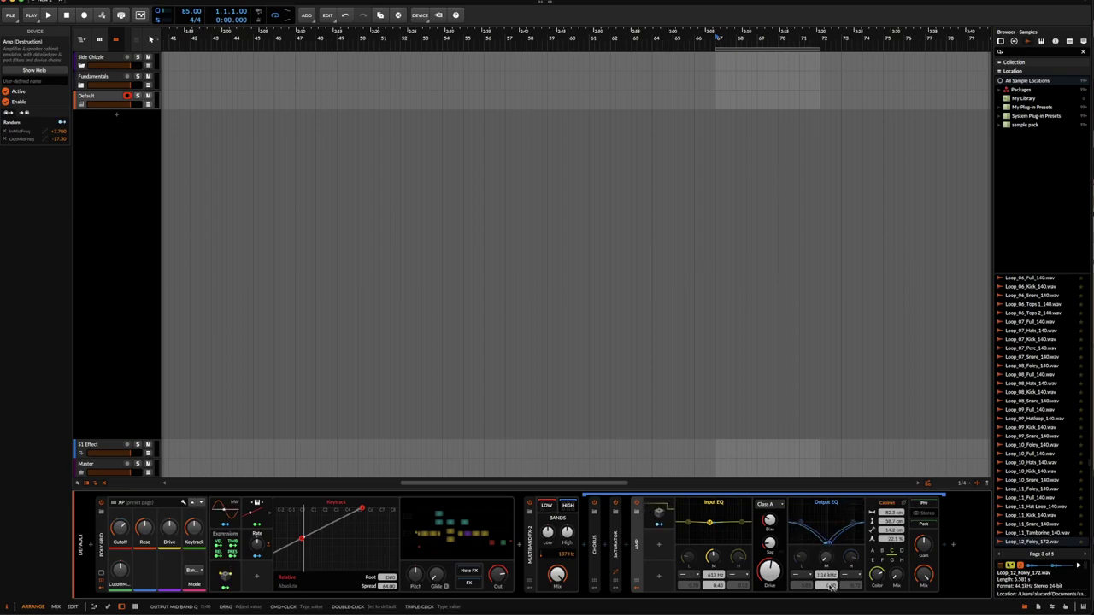
left_click_drag(830, 586, 834, 543)
left_click_drag(710, 522, 698, 503)
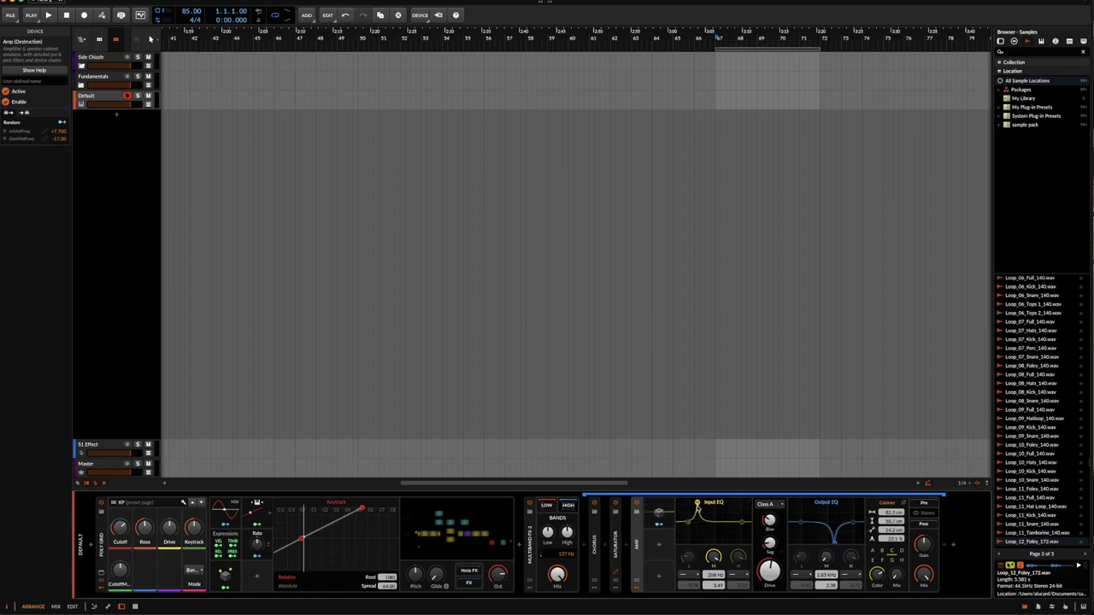
- Deepen the Random modulation to about +22 on the Input EQ mid frequency and about -35 on the Output EQ mid frequency
left_click(659, 525)
left_click_drag(713, 575, 713, 562)
left_click_drag(827, 575, 827, 605)
- Open the Random modulator's settings and set its trigger mode to Free with a rate of 1.00
left_click(668, 516)
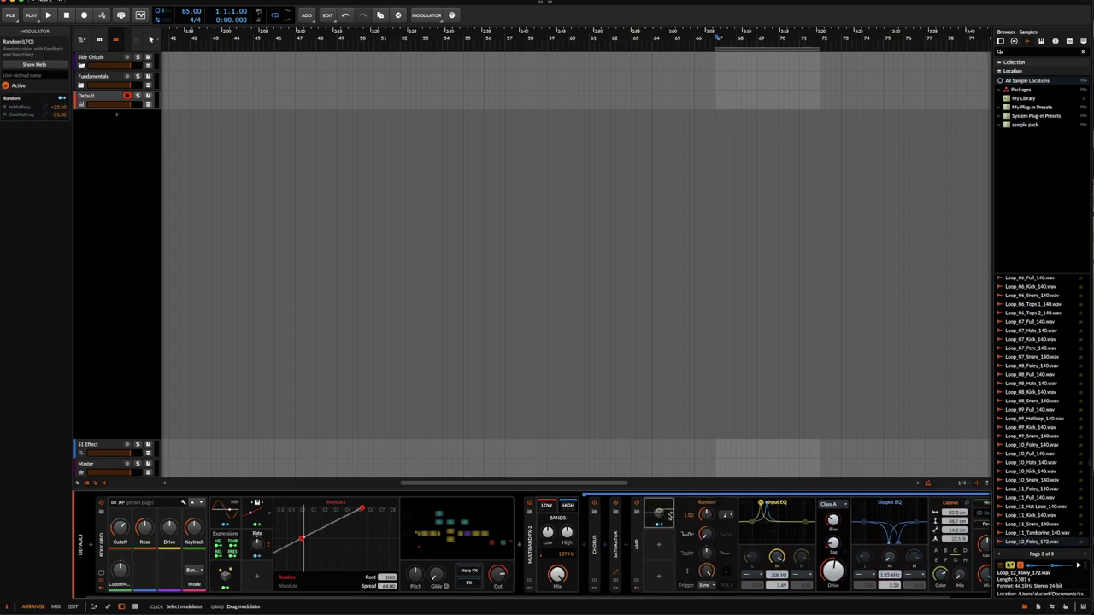
left_click(707, 586)
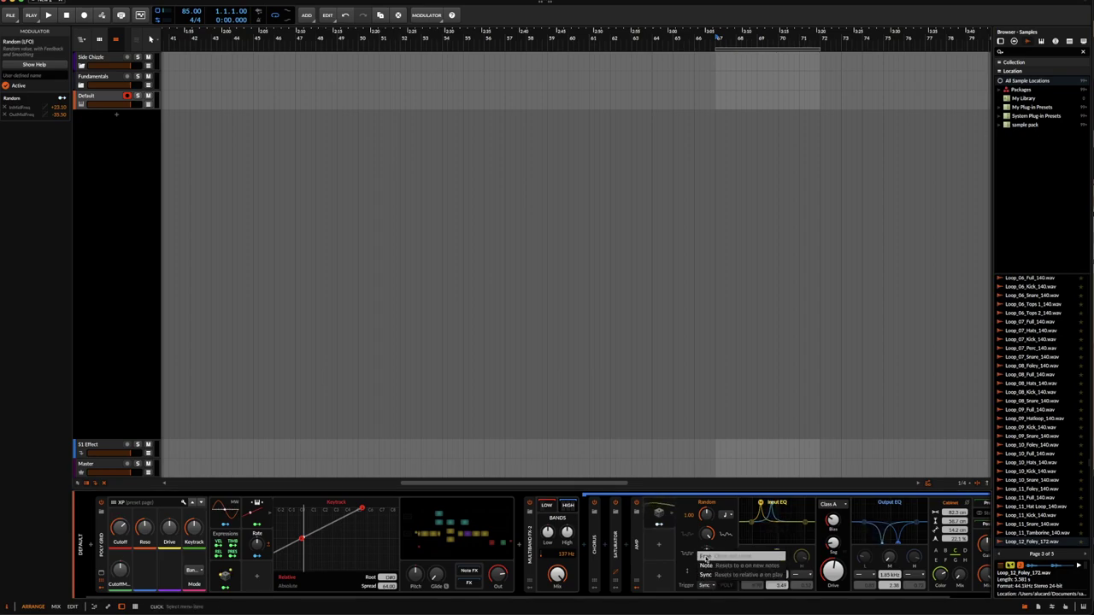
left_click(718, 554)
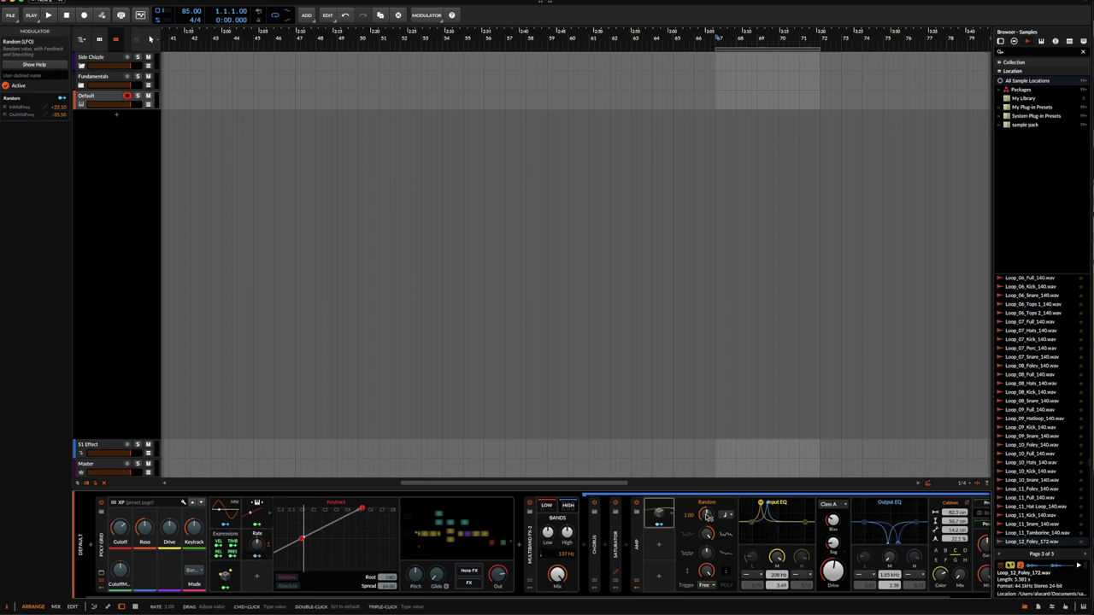
left_click_drag(707, 515, 707, 516)
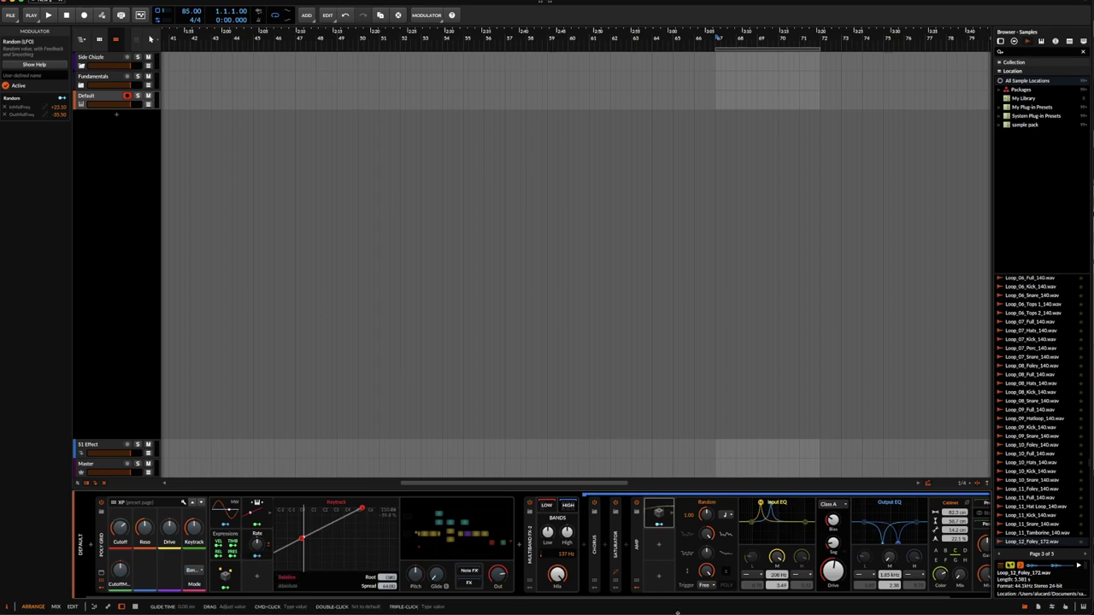
double_click(524, 521)
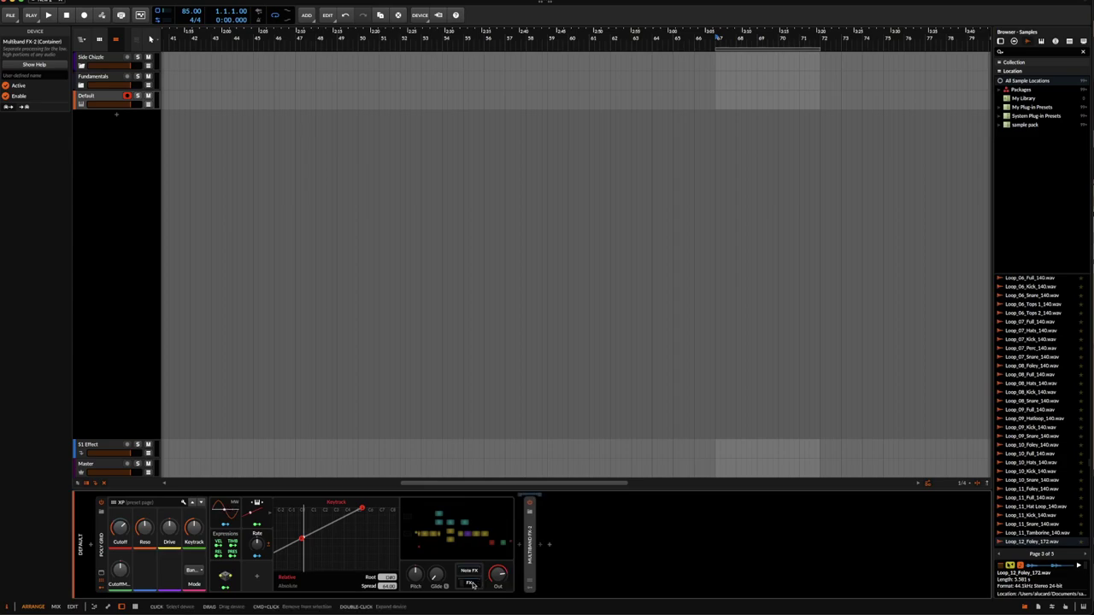
double_click(525, 540)
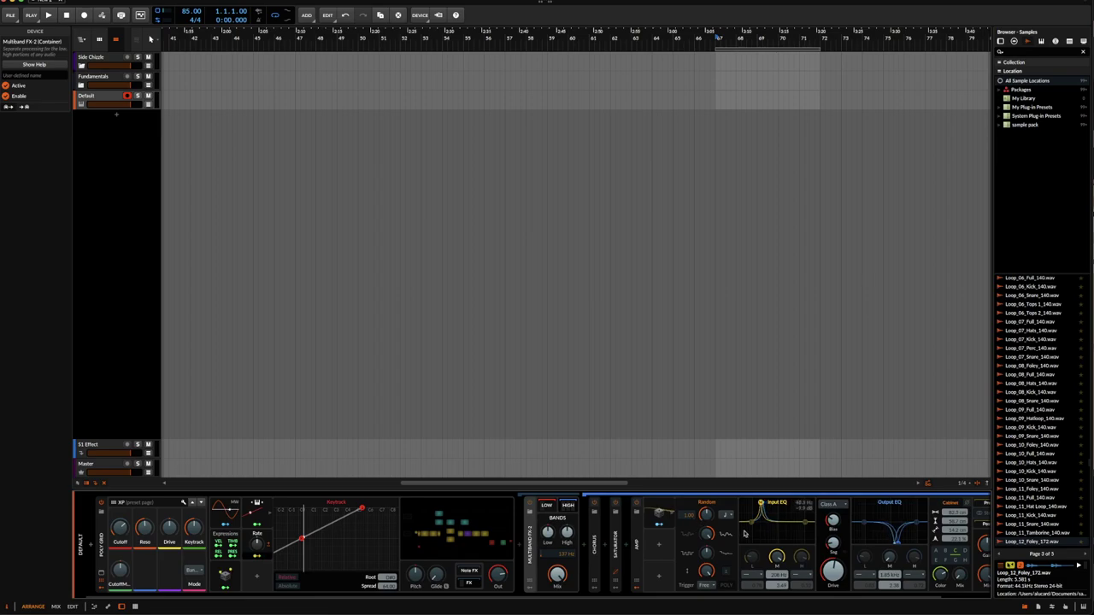
left_click_drag(707, 518, 707, 525)
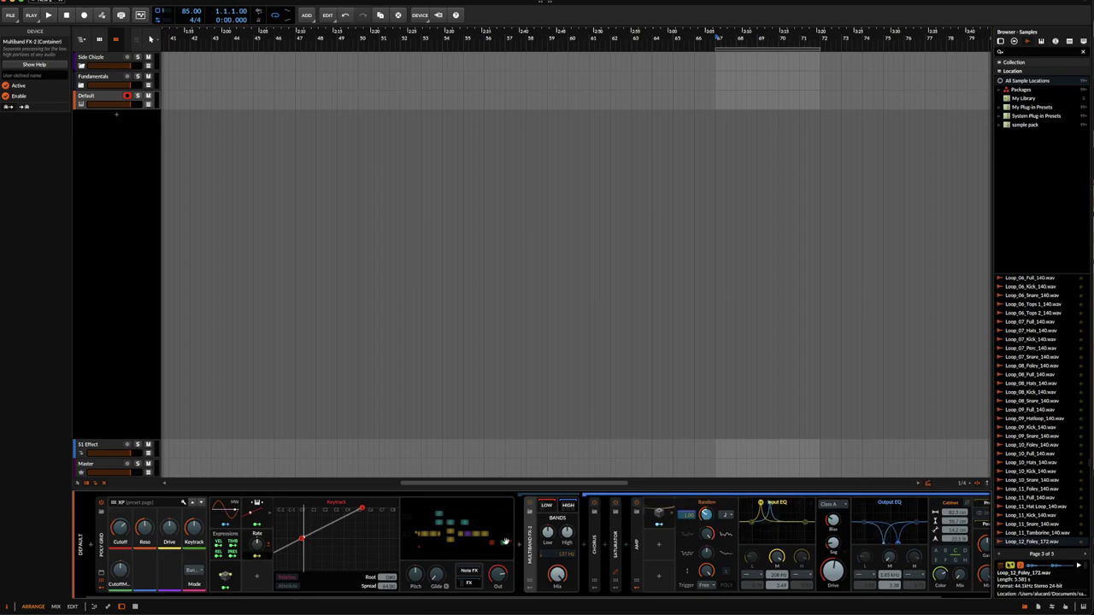
left_click(726, 515)
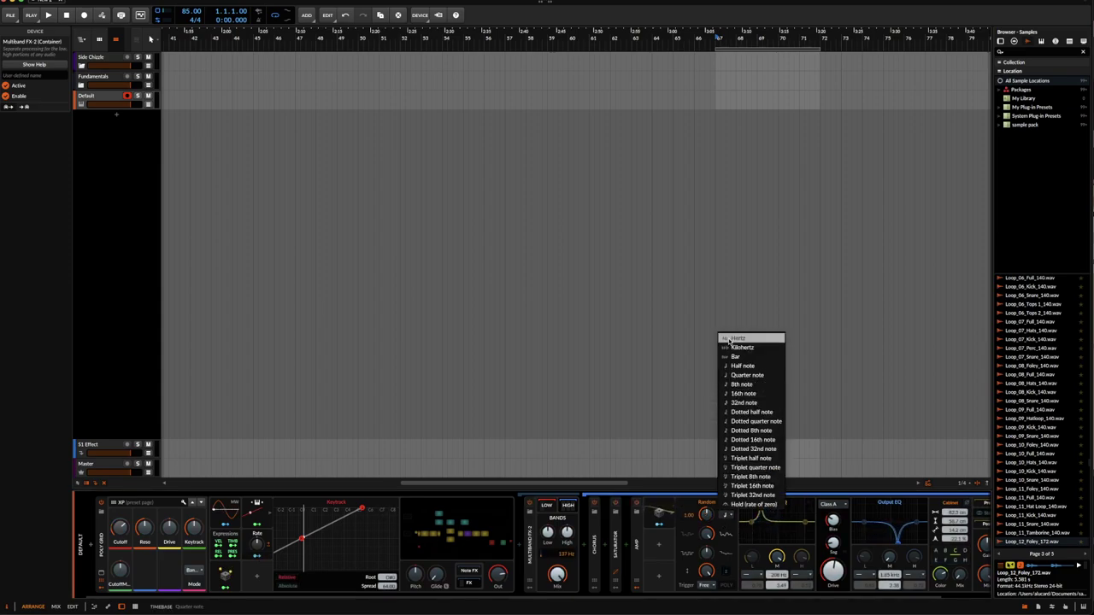
left_click(651, 540)
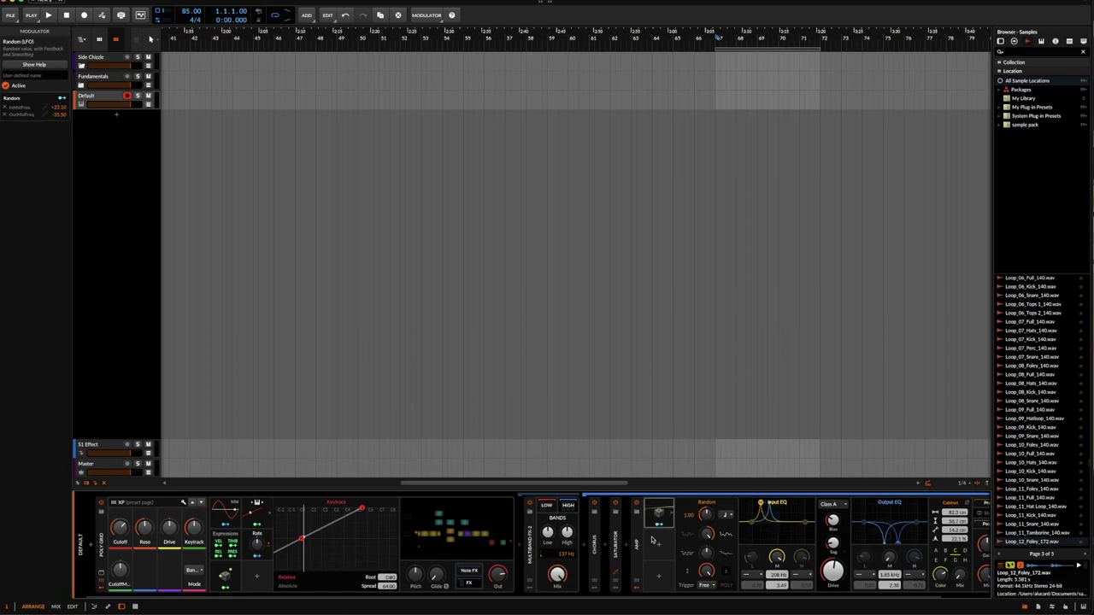
- Switch the Amp's model from Class A to Smooth and adjust its Drive while playing the patch
scroll(736, 543, "right", 2)
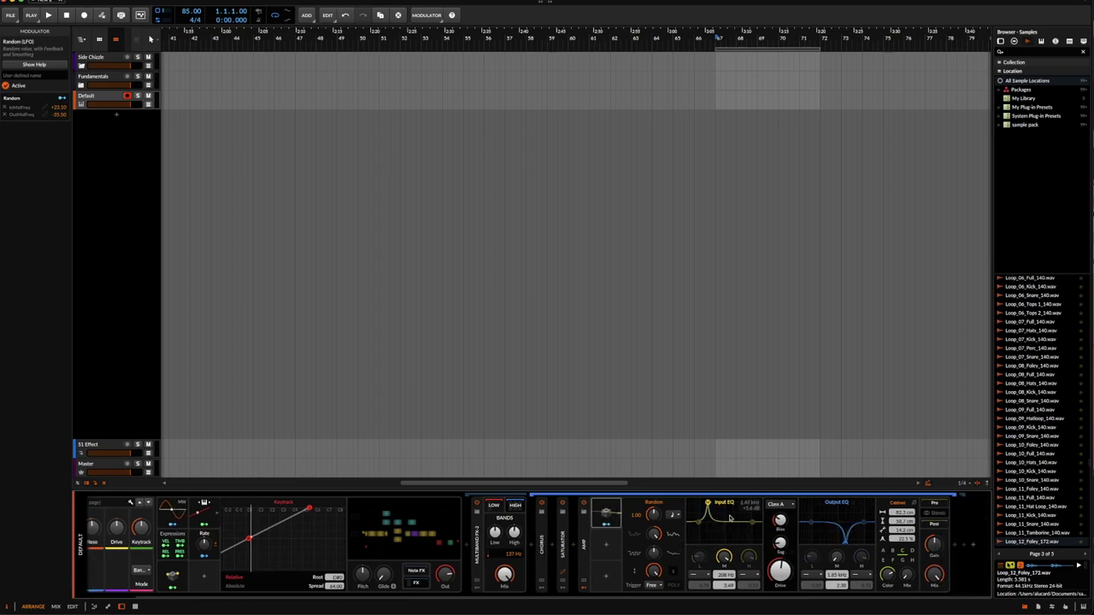
left_click(779, 504)
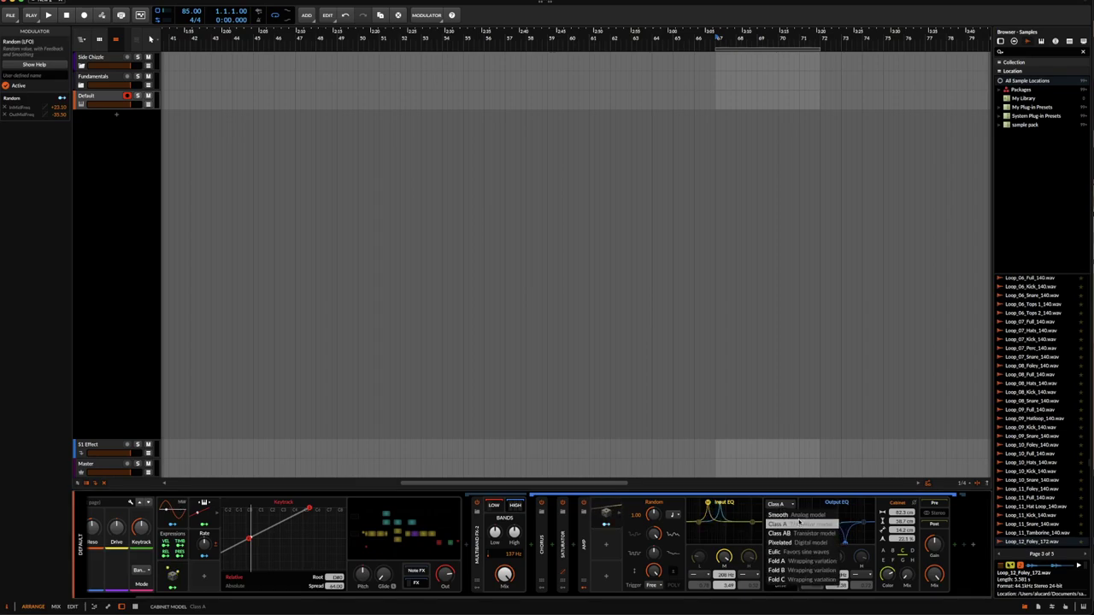
left_click(799, 515)
left_click(779, 504)
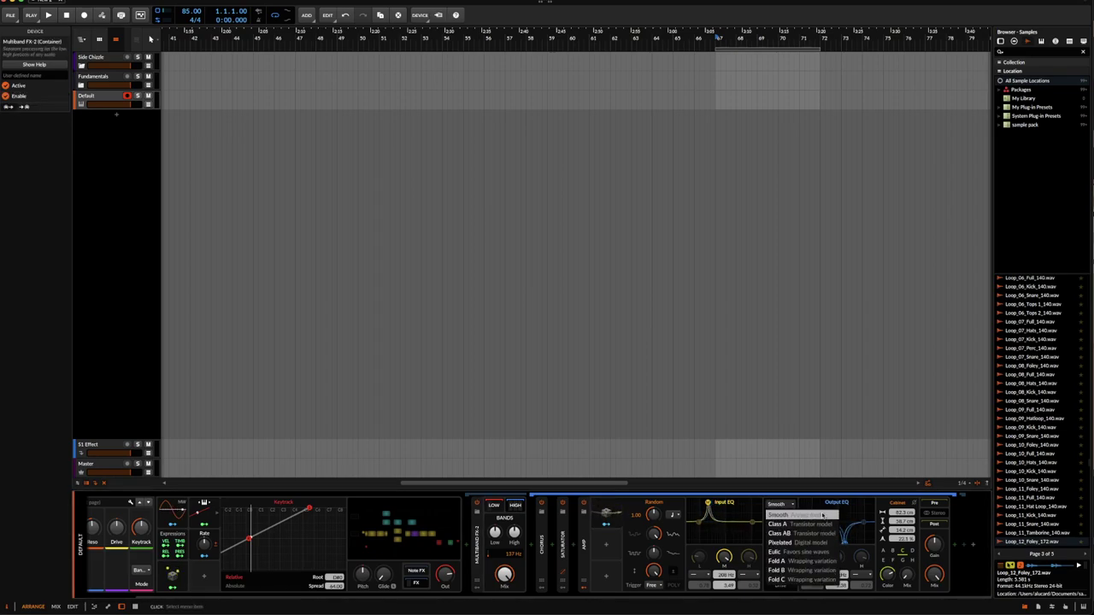
left_click(779, 506)
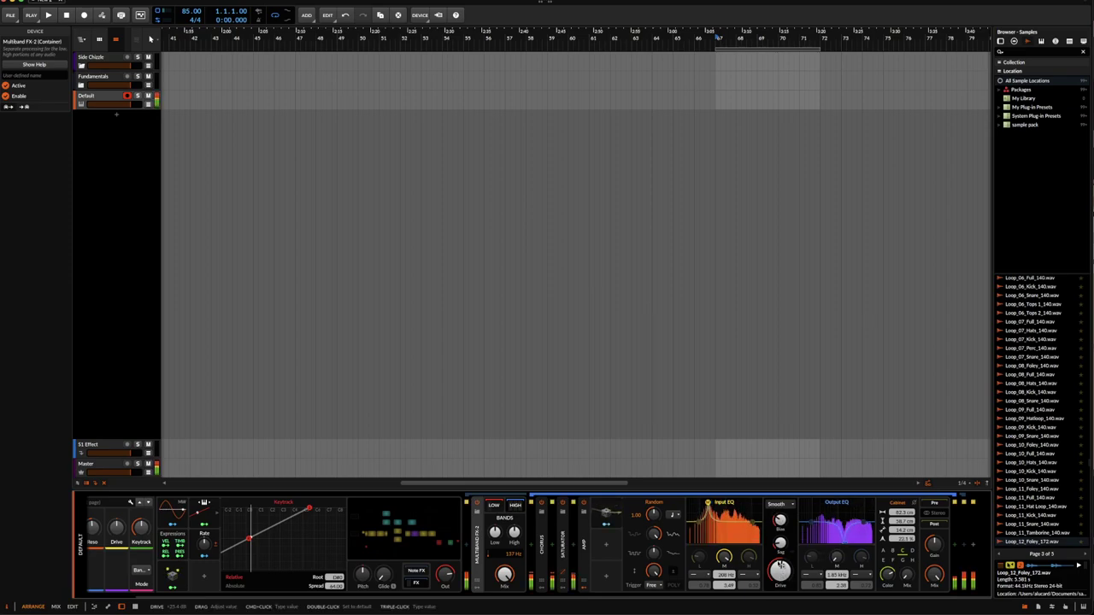
left_click_drag(779, 567, 780, 529)
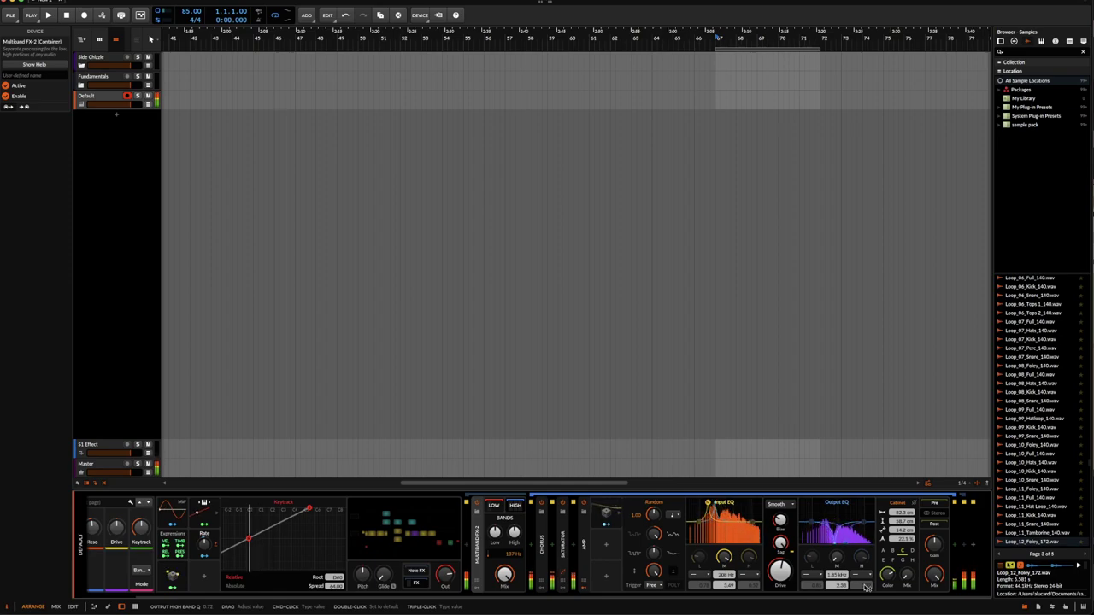
- Fine-tune the Amp's overall mix and cabinet mix, then fold up the Amp and its modulator pane
left_click(584, 536)
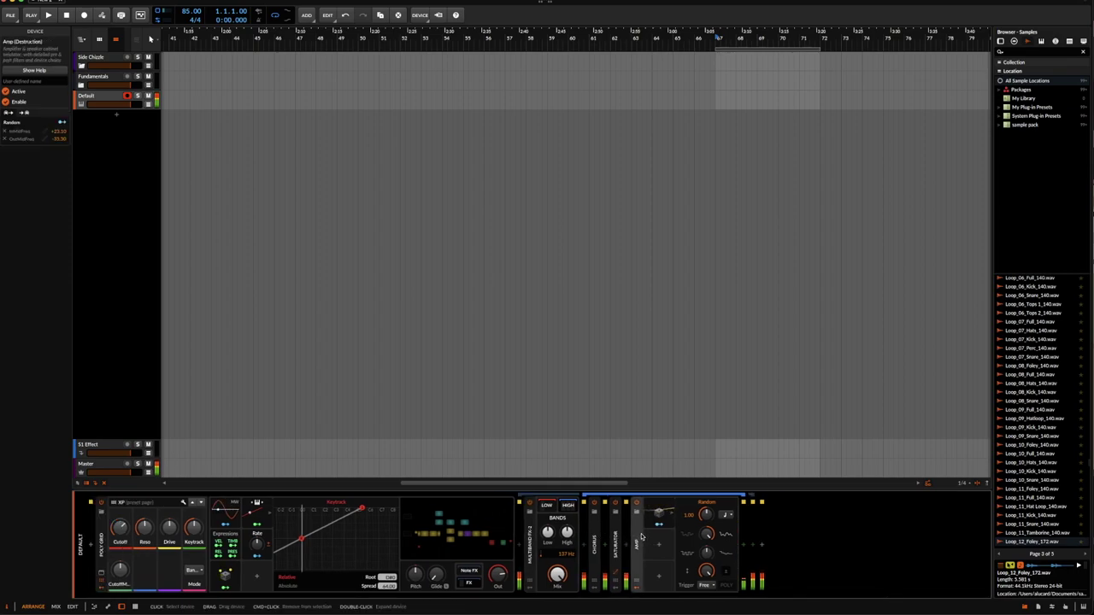
left_click(640, 537)
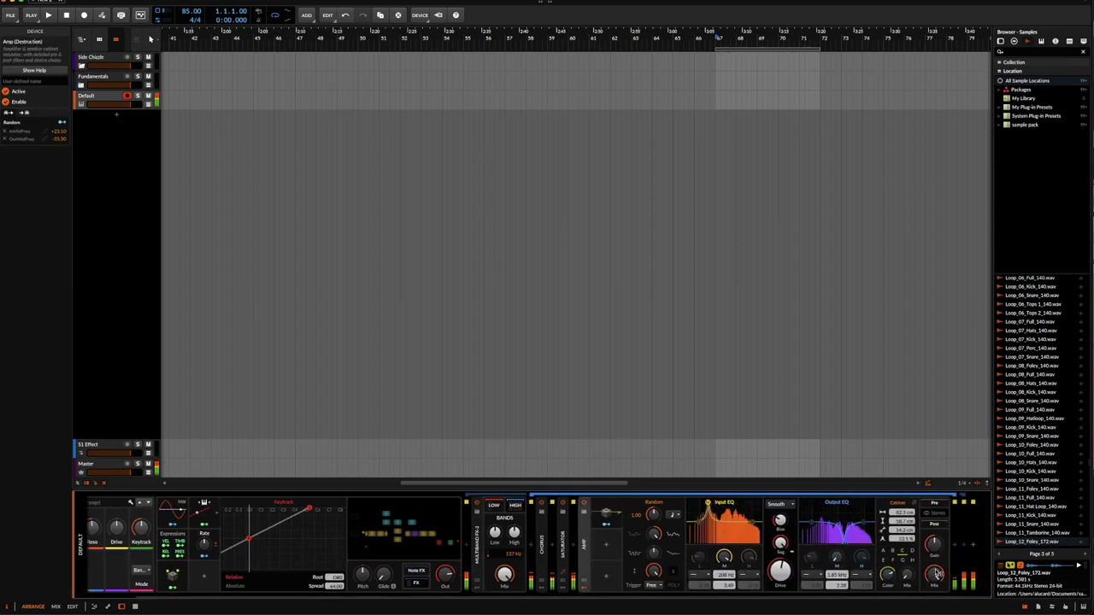
left_click_drag(934, 573, 934, 574)
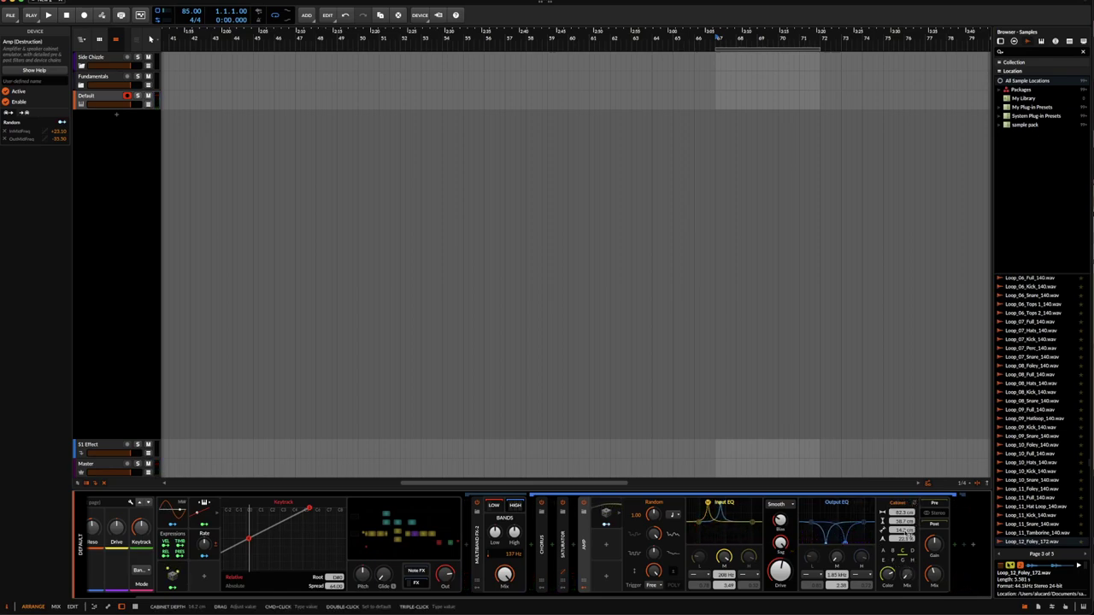
left_click_drag(907, 575, 907, 557)
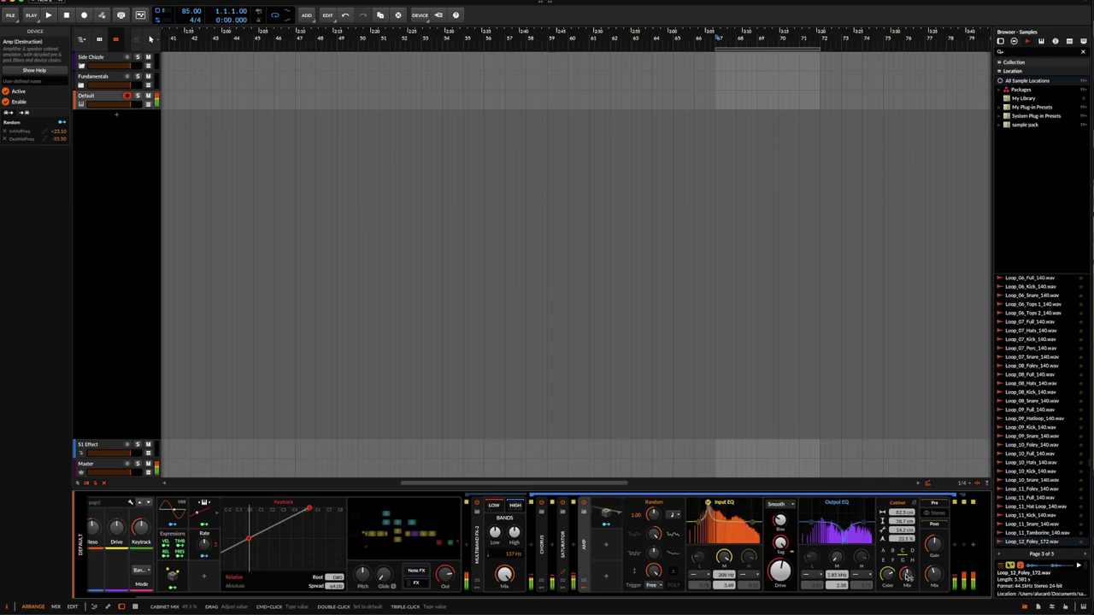
left_click_drag(907, 575, 907, 565)
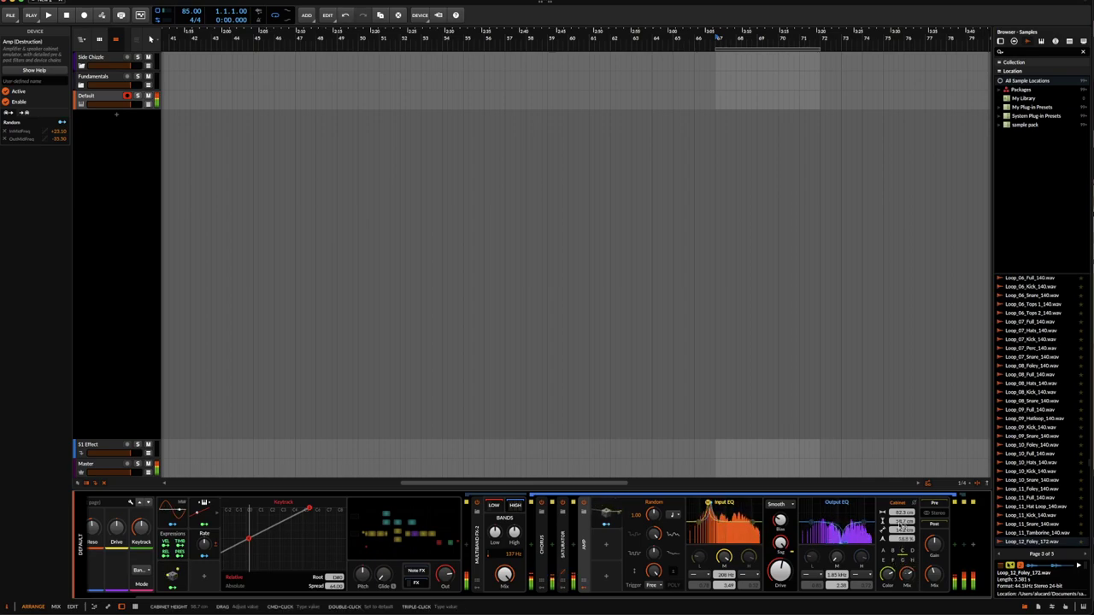
double_click(584, 535)
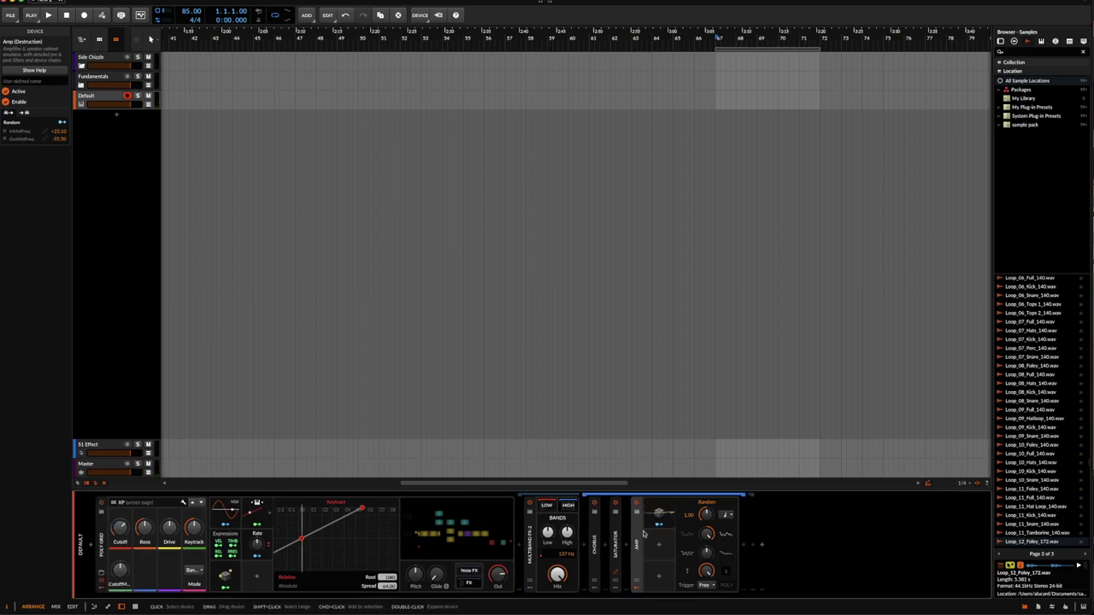
left_click(635, 586)
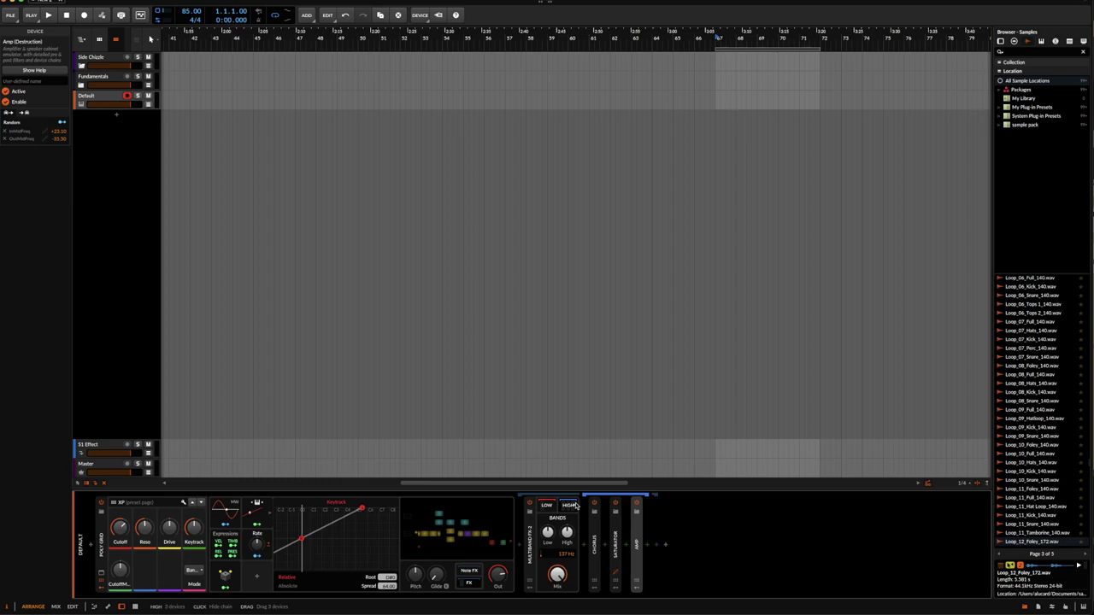
- Insert the Bitwig Reverb after the Amp in the high band's device chain
left_click(648, 546)
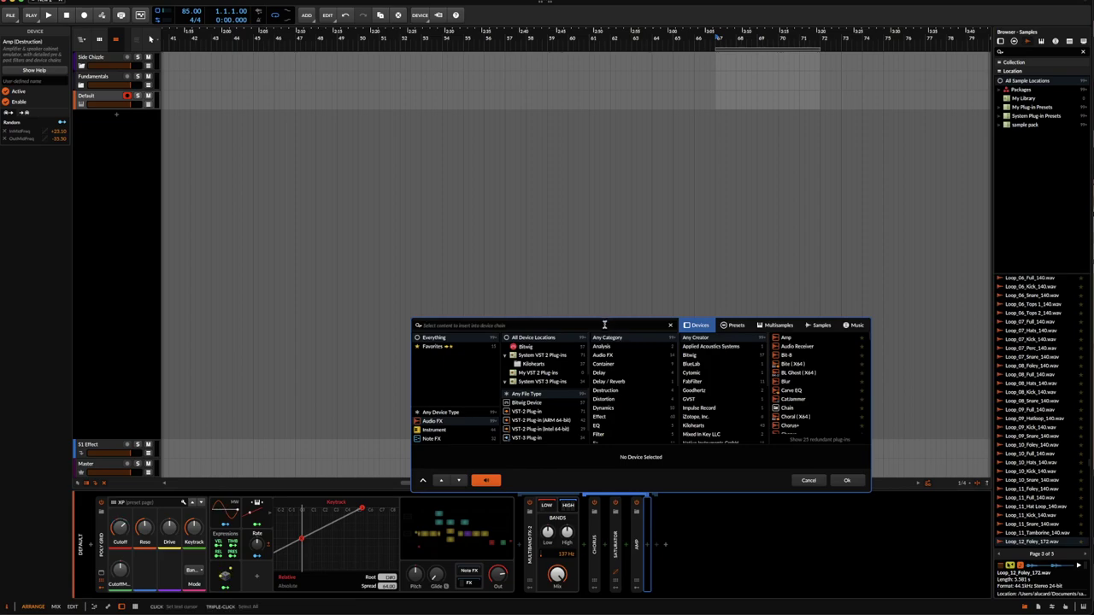
type("REVER")
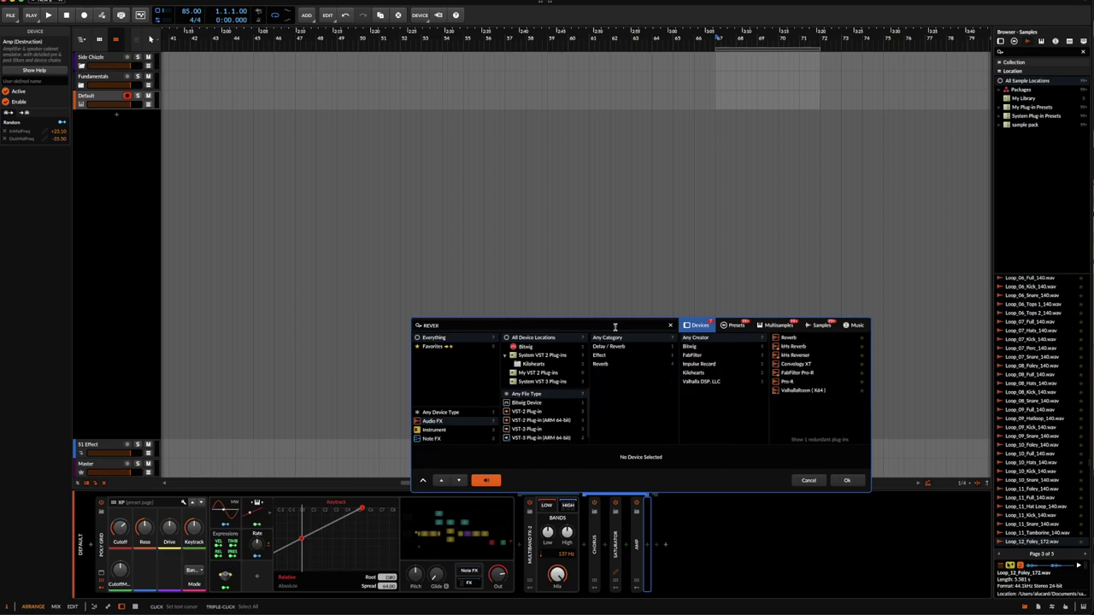
left_click(796, 340)
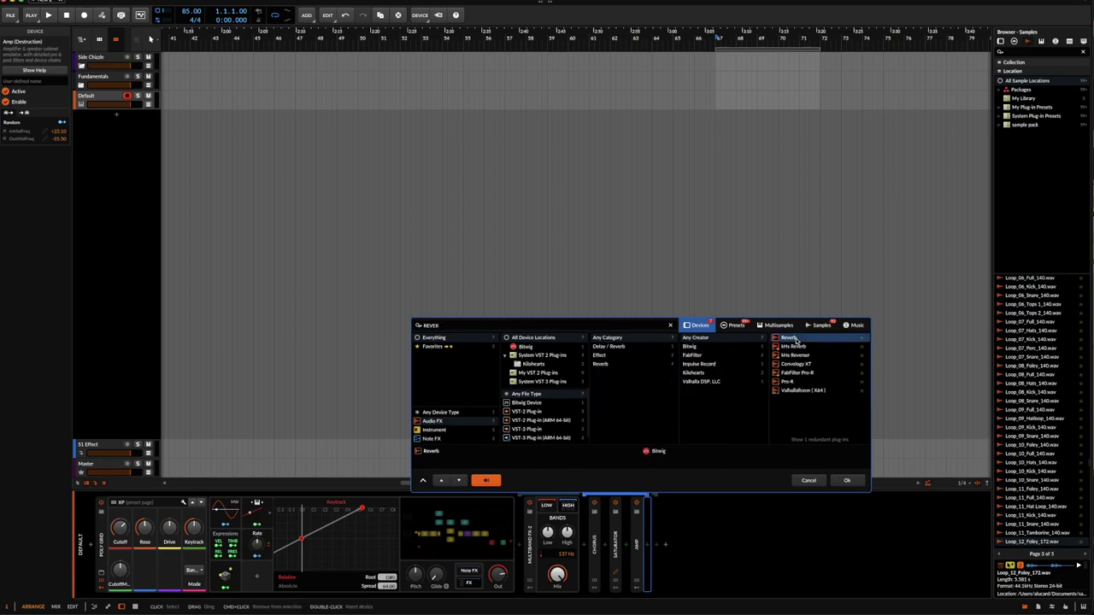
left_click(853, 479)
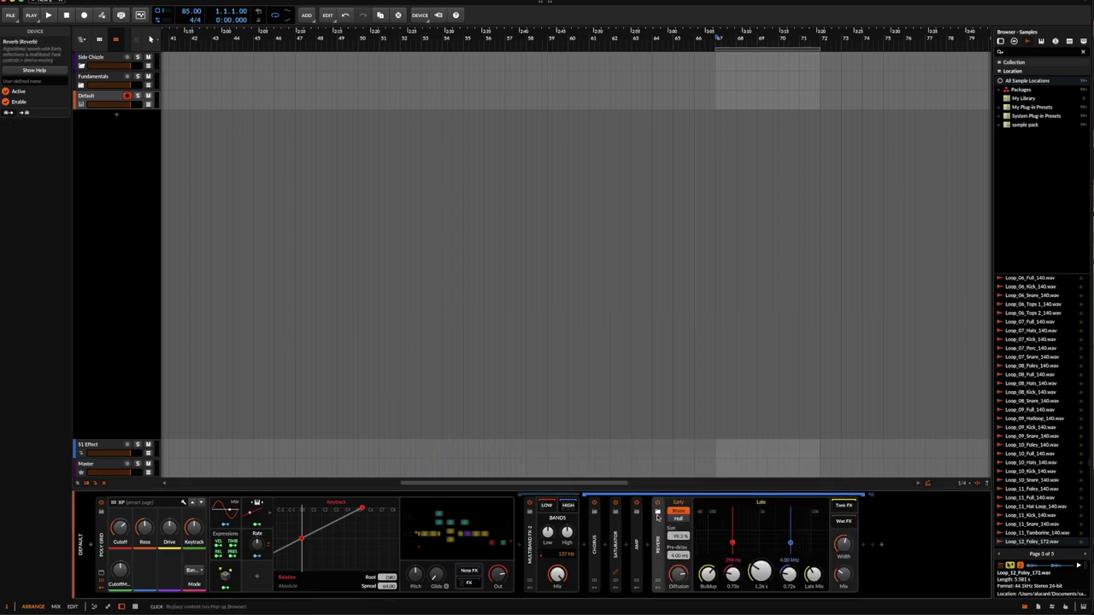
- Load the Space Hall preset into the Reverb and turn its Mix all the way down
left_click(657, 513)
scroll(826, 370, "down", 1)
scroll(828, 370, "down", 1)
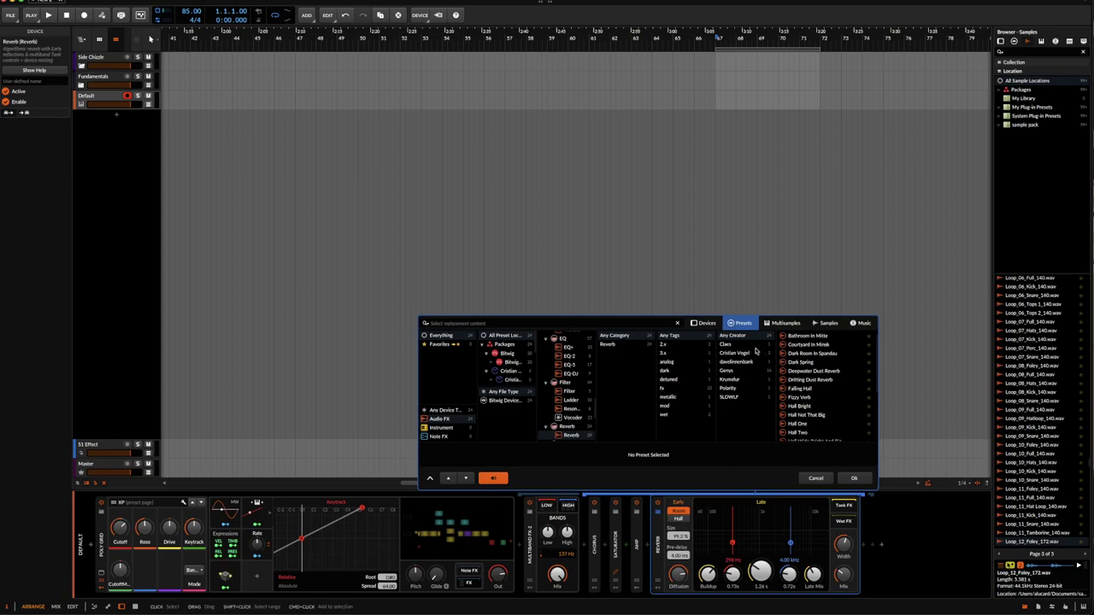
scroll(803, 353, "down", 5)
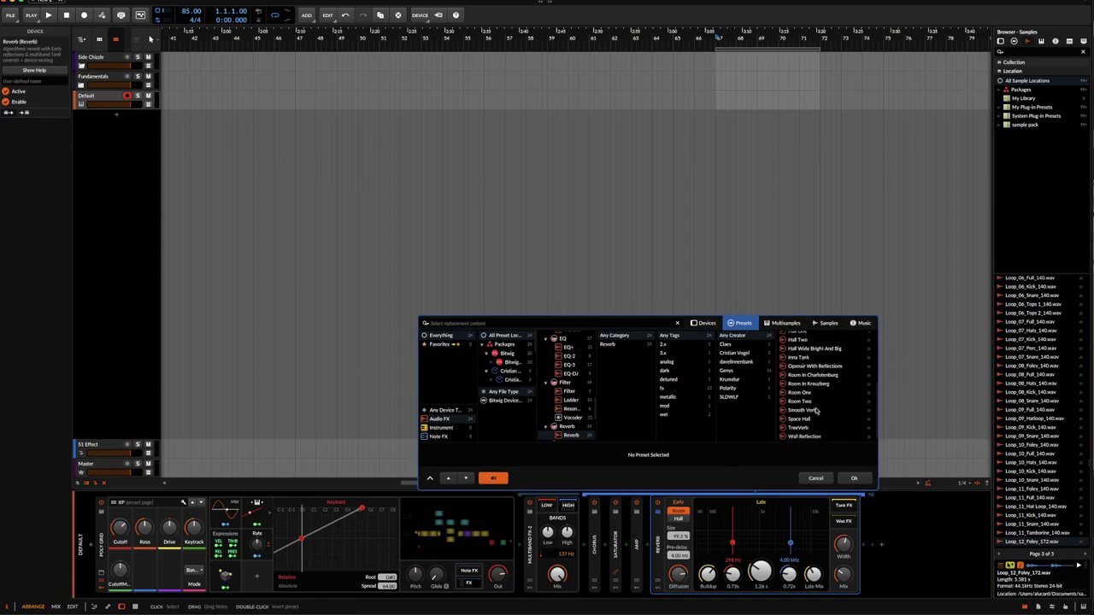
left_click(800, 420)
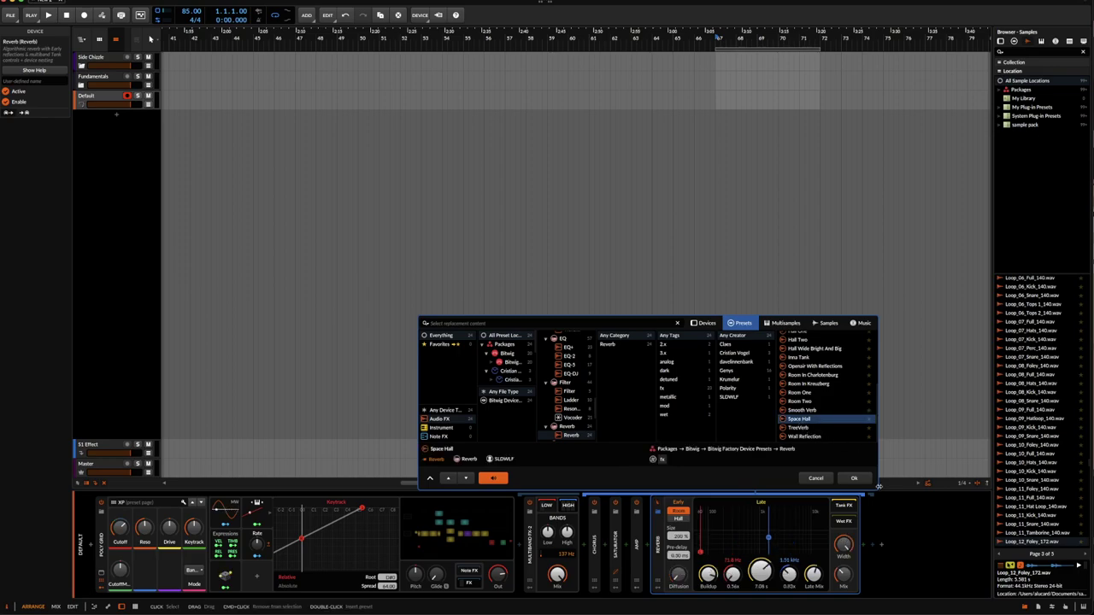
left_click(853, 479)
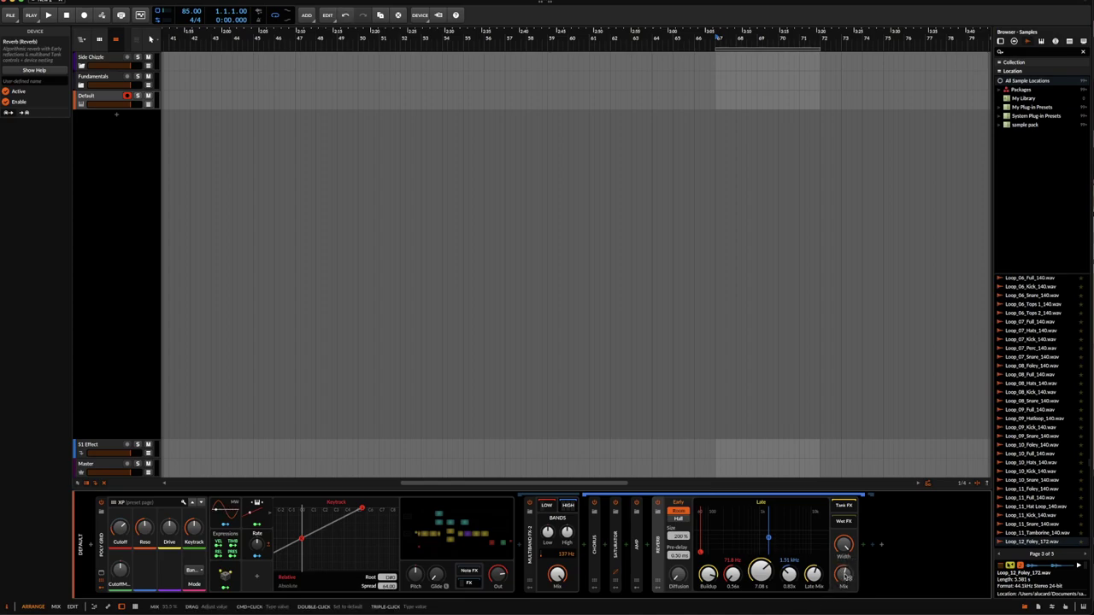
left_click_drag(845, 547, 844, 572)
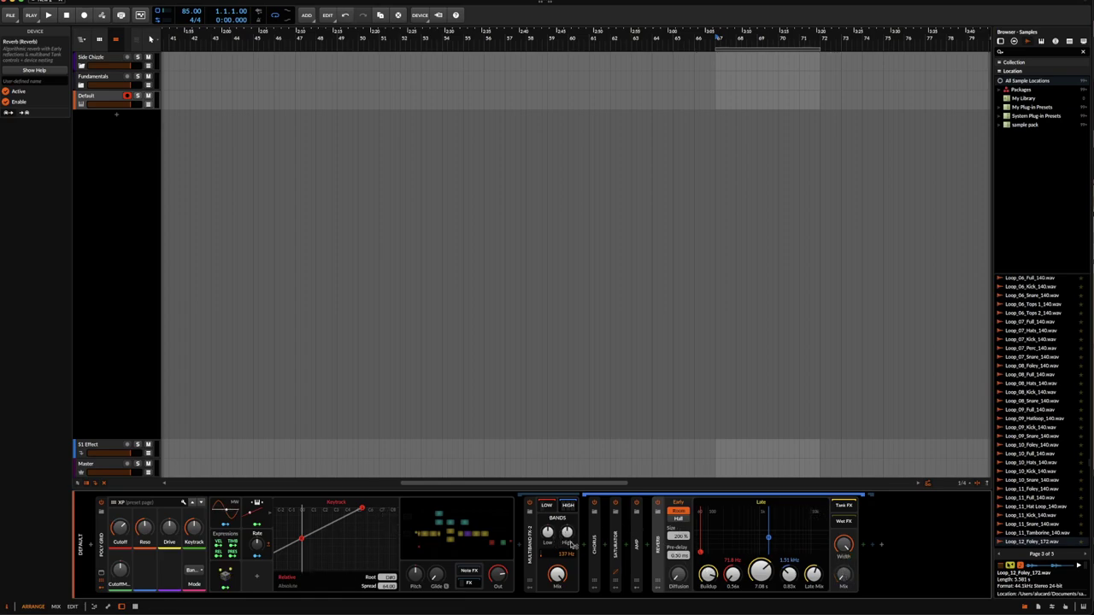
- Add a Random modulator to the Reverb
left_click(661, 590)
left_click(672, 513)
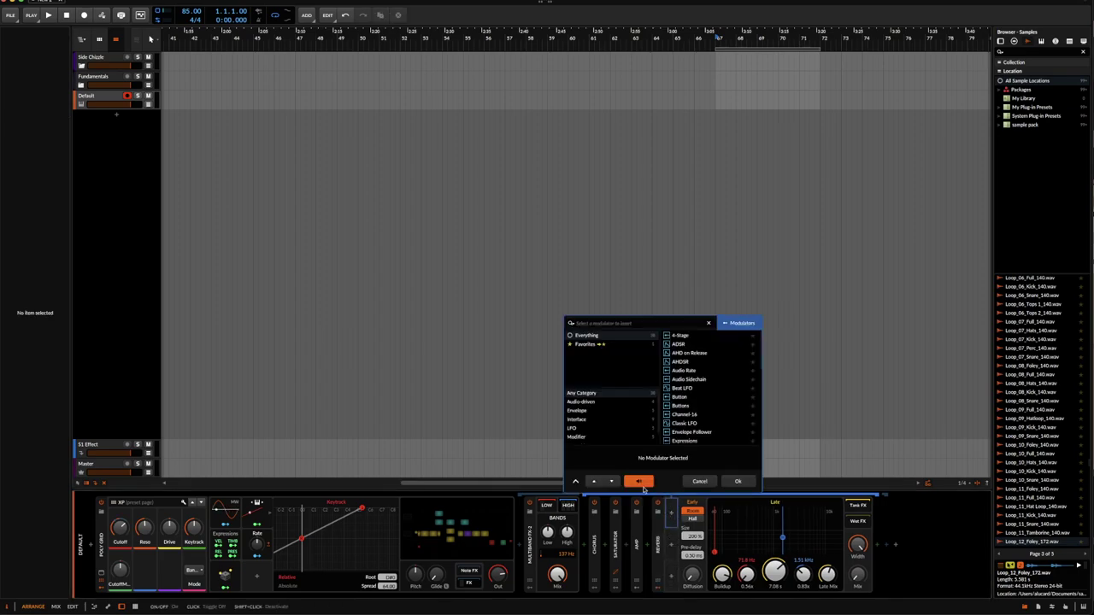
type("ra")
key("Down")
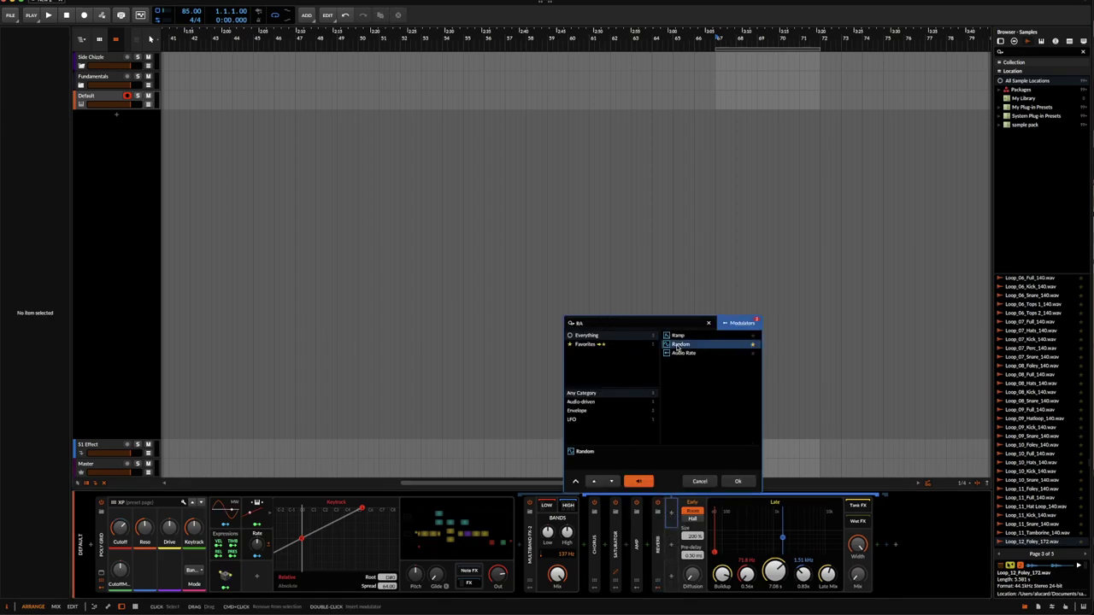
left_click(738, 482)
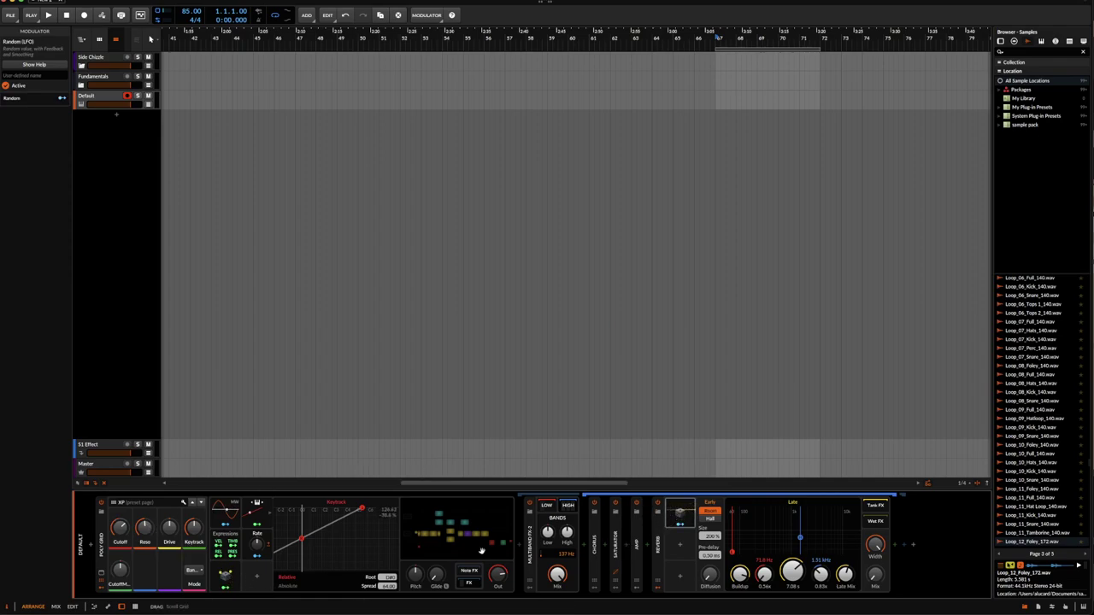
- Map the Random modulator to the Reverb's Mix with an amount of about +0.450, and fold up the Reverb
left_click(680, 514)
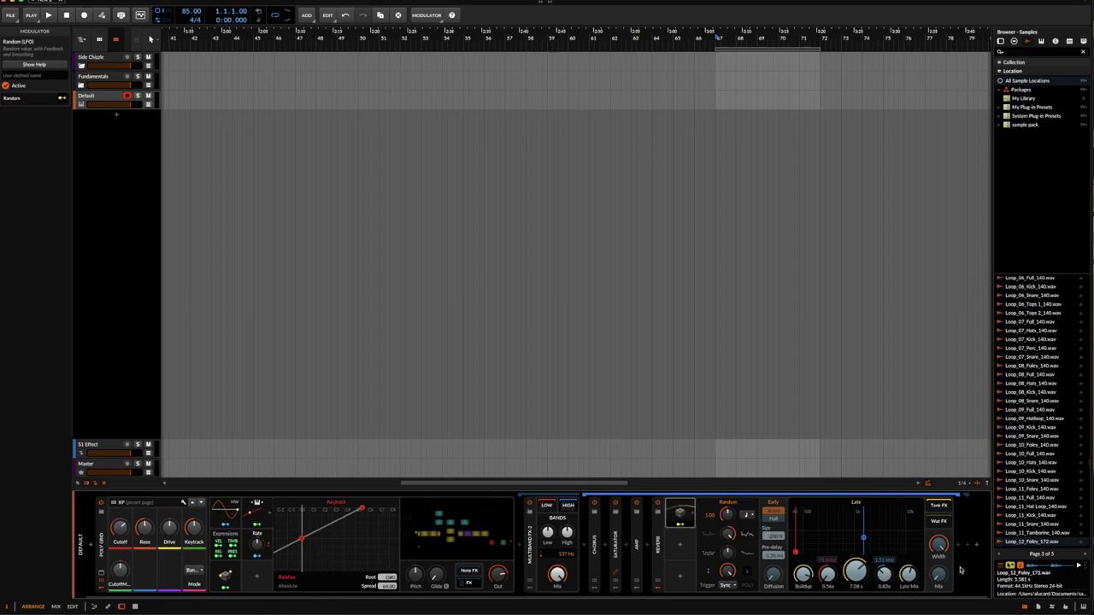
left_click_drag(939, 574, 939, 572)
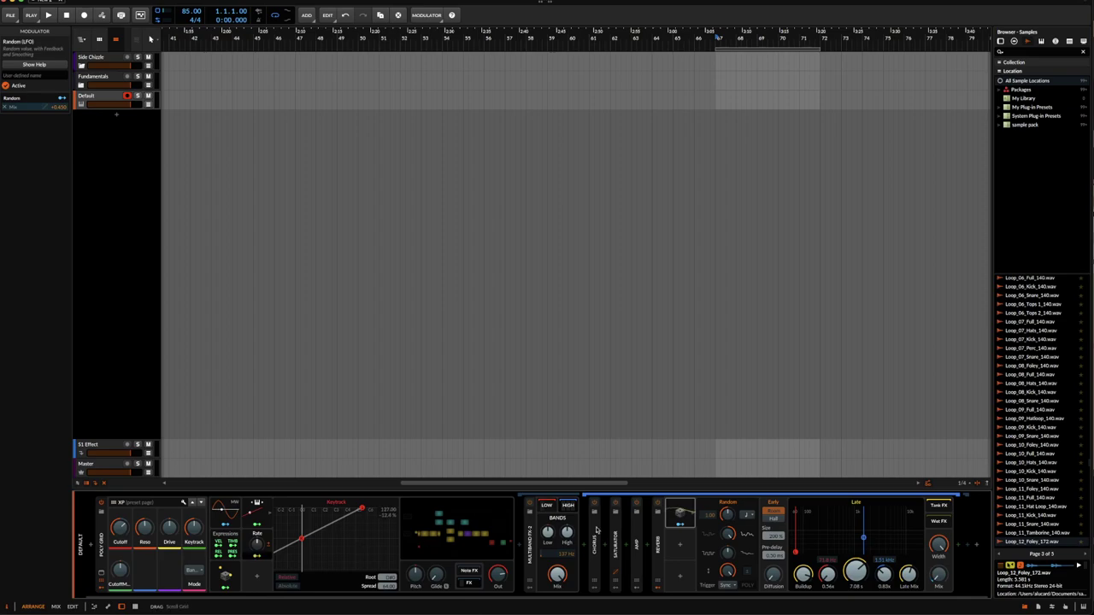
left_click(737, 519)
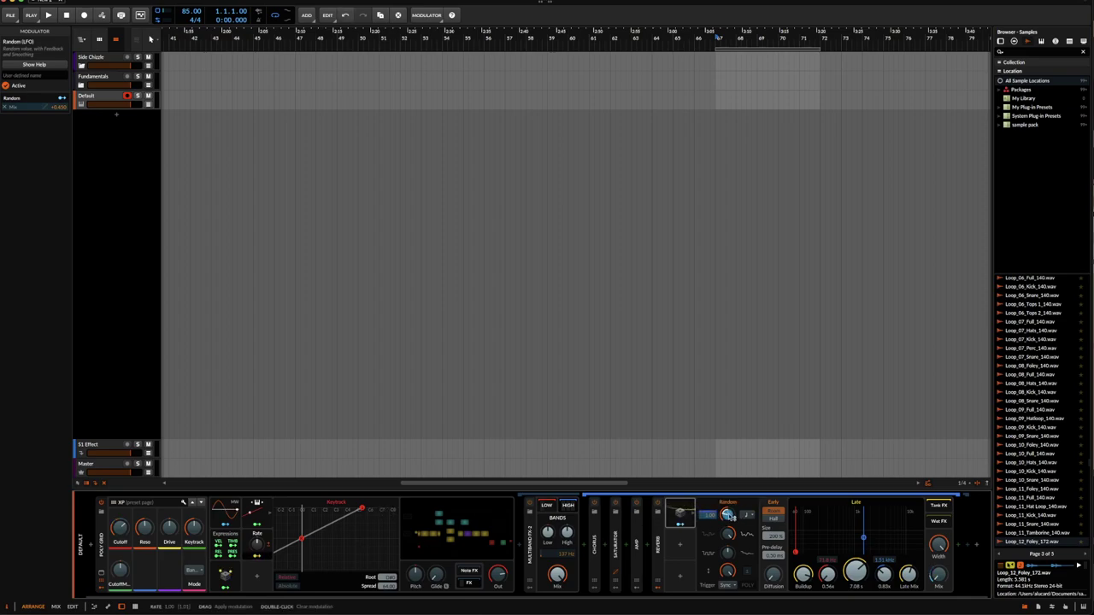
key("Escape")
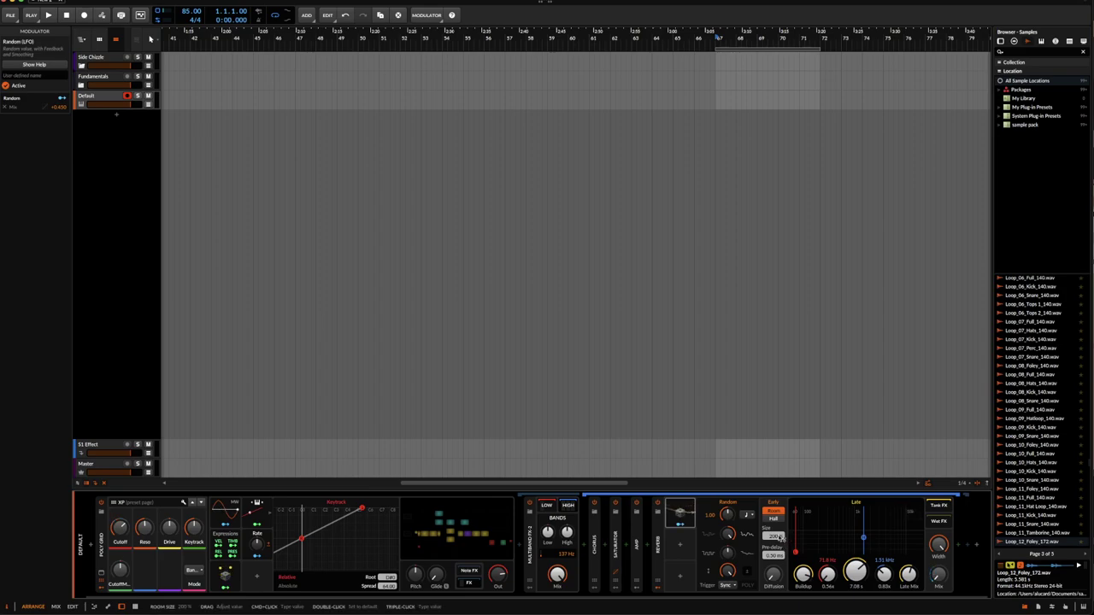
double_click(663, 544)
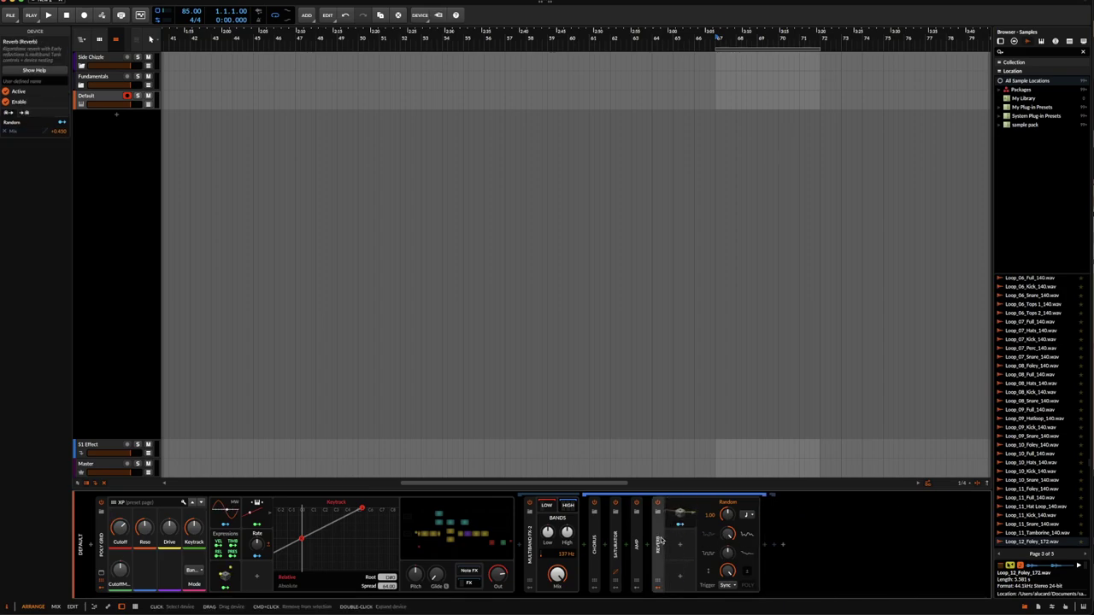
left_click(659, 590)
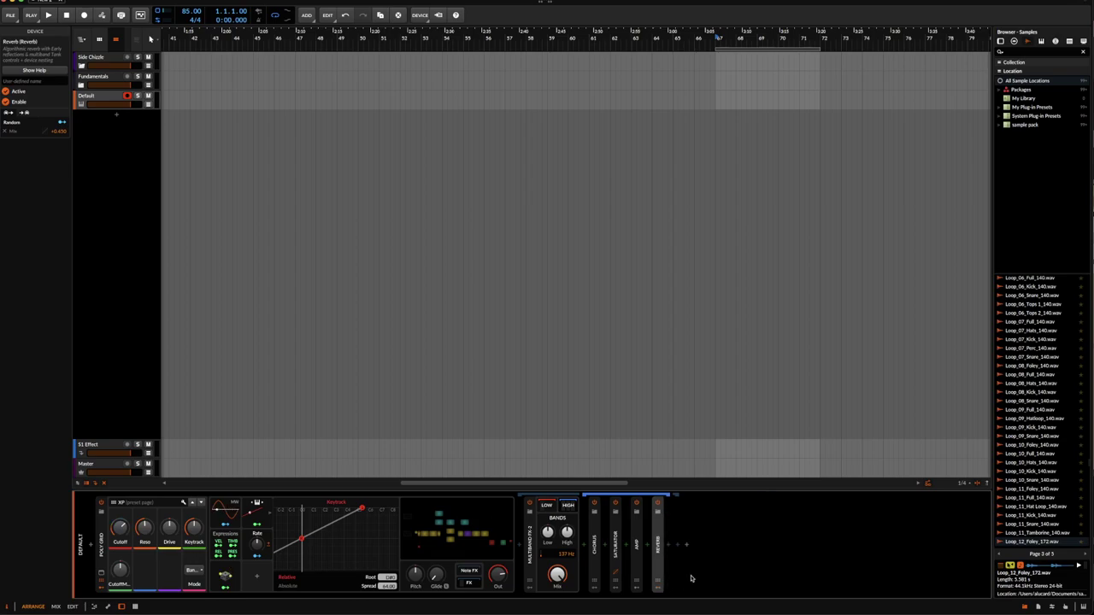
- Insert the Bitwig Filter after the Reverb in the high band's device chain
left_click(670, 547)
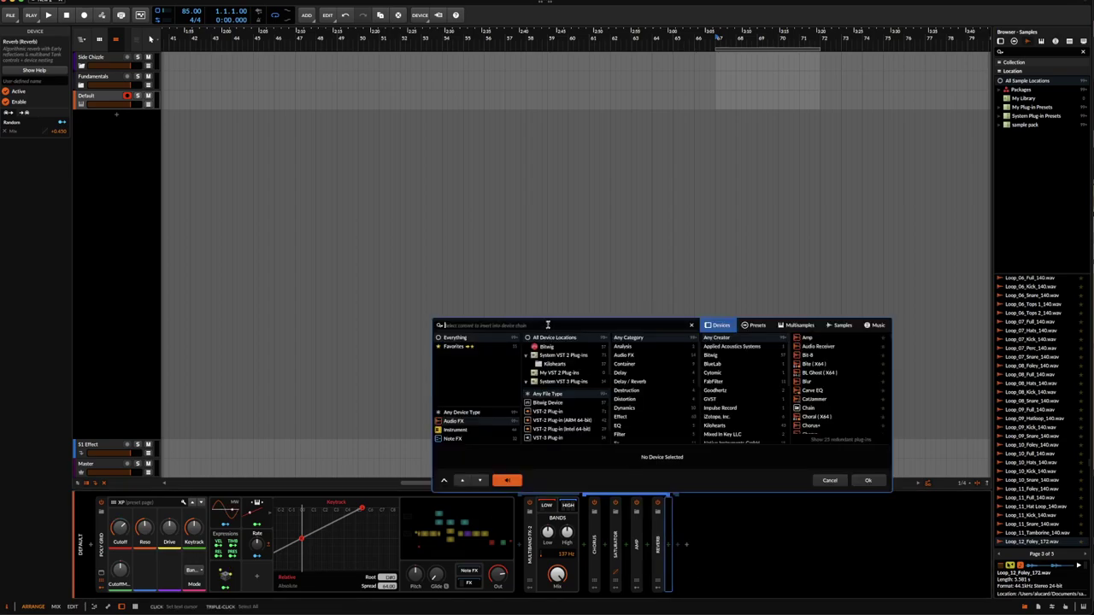
type("filter")
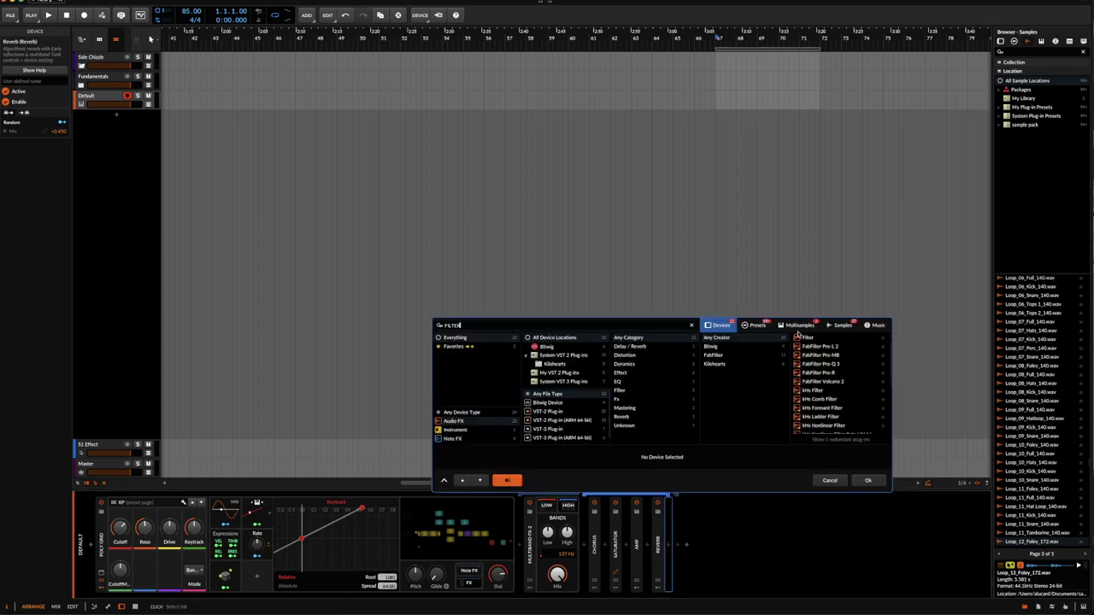
left_click(870, 481)
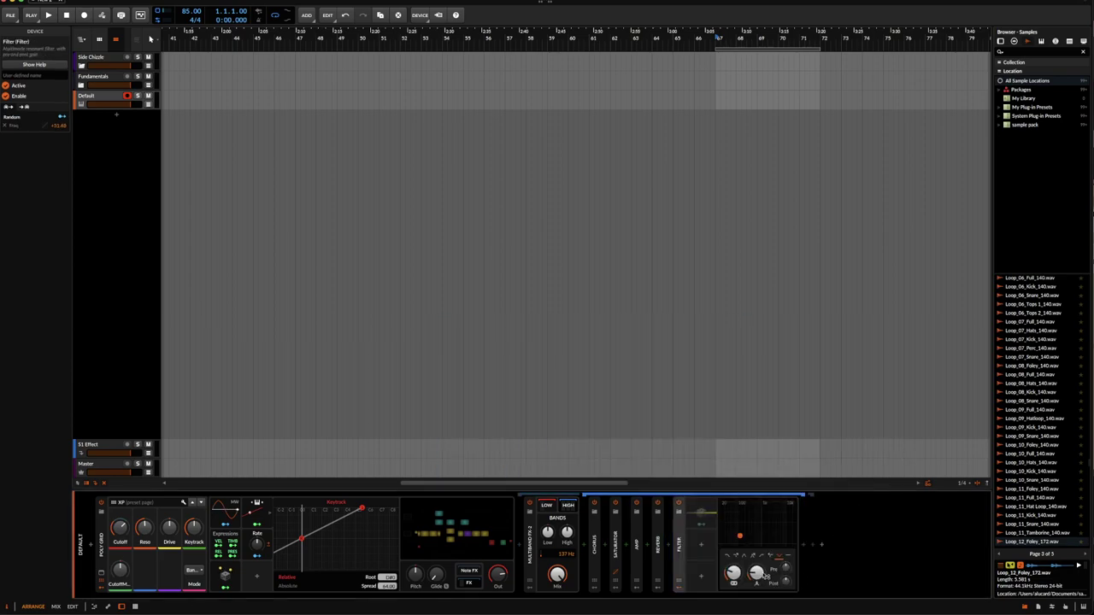
- Show the settings of the Filter's Random modulator and set its trigger mode to Free, with a rate of 1.40 Hz
left_click(700, 513)
left_click(700, 514)
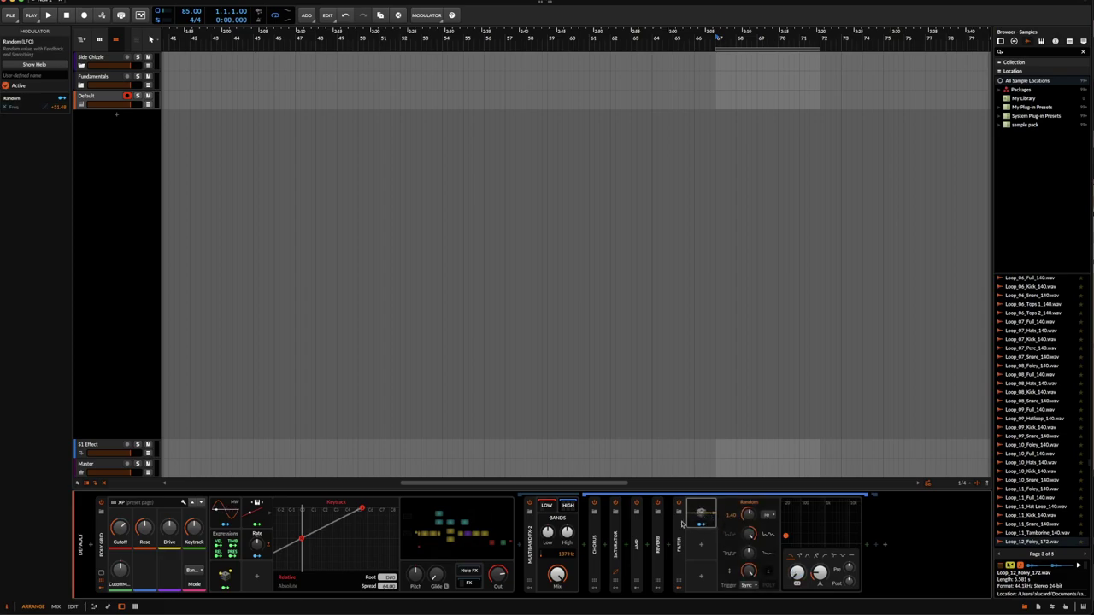
left_click(749, 585)
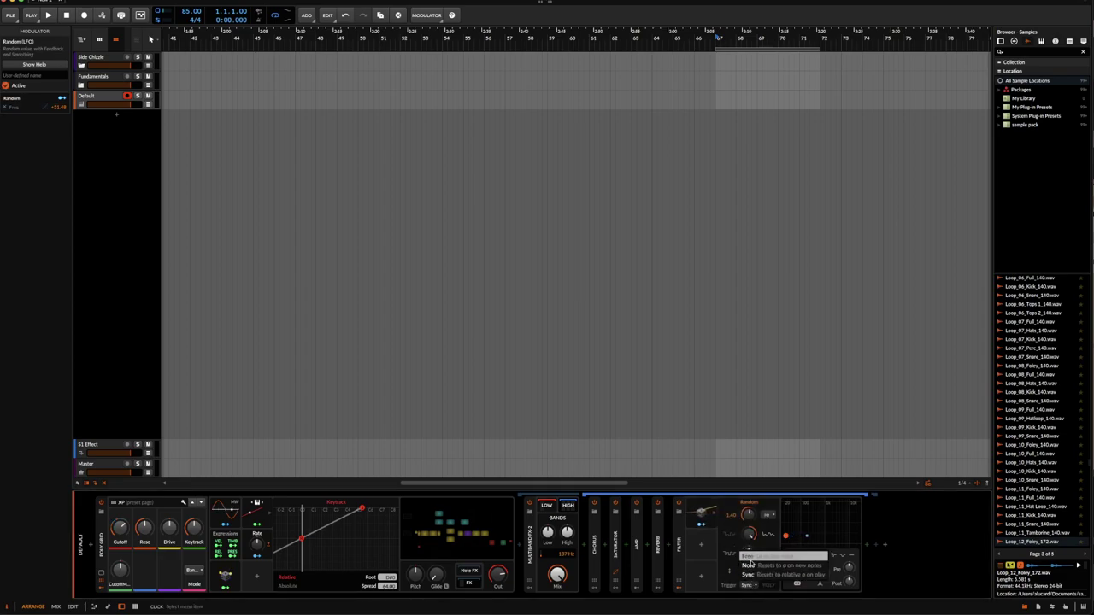
left_click(756, 563)
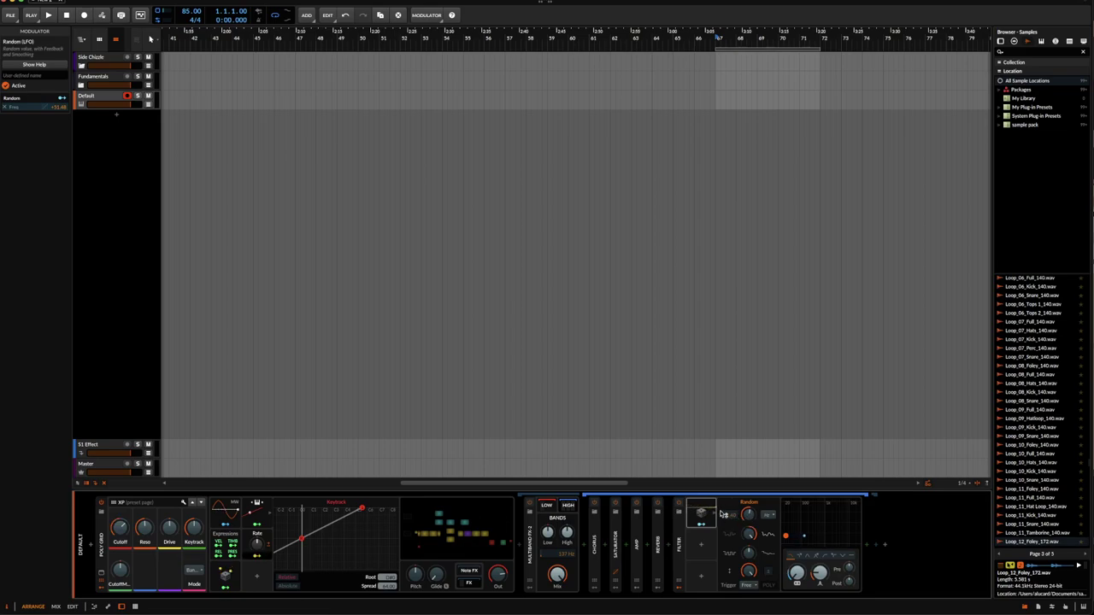
left_click_drag(747, 520, 749, 511)
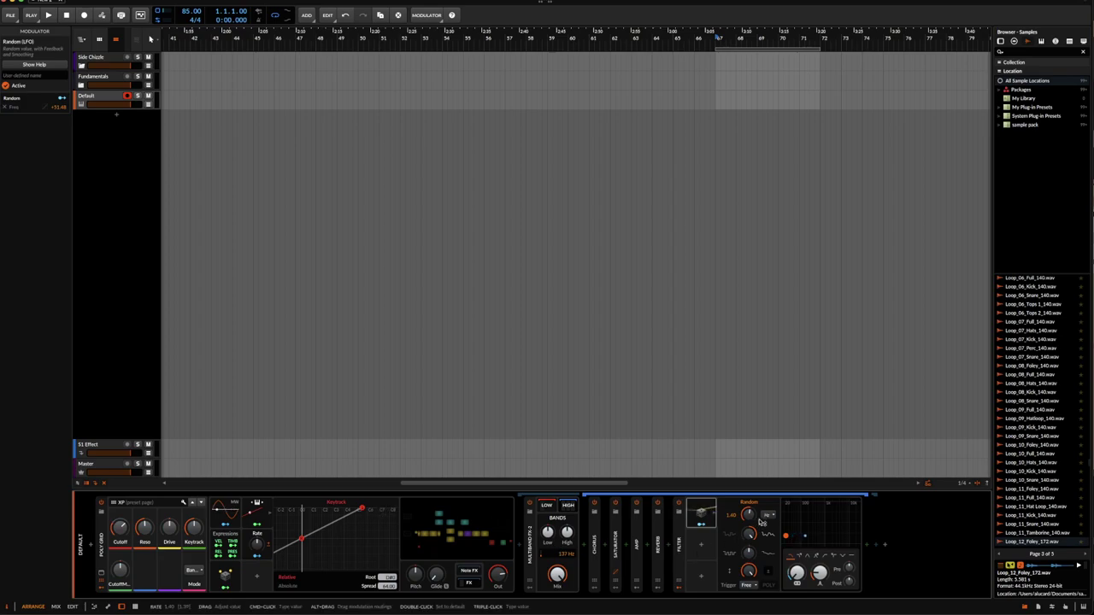
- Raise the Filter's cutoff and its post gain to about +2.7 dB, with a Random modulation amount of +117.0 on Freq
left_click_drag(796, 573, 795, 568)
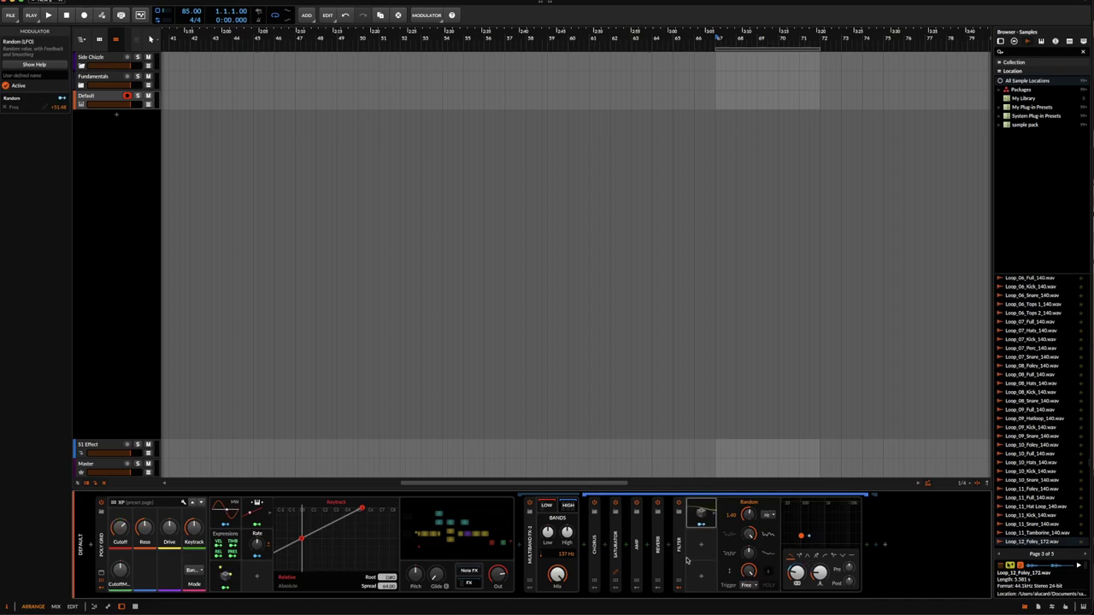
left_click_drag(819, 573, 795, 560)
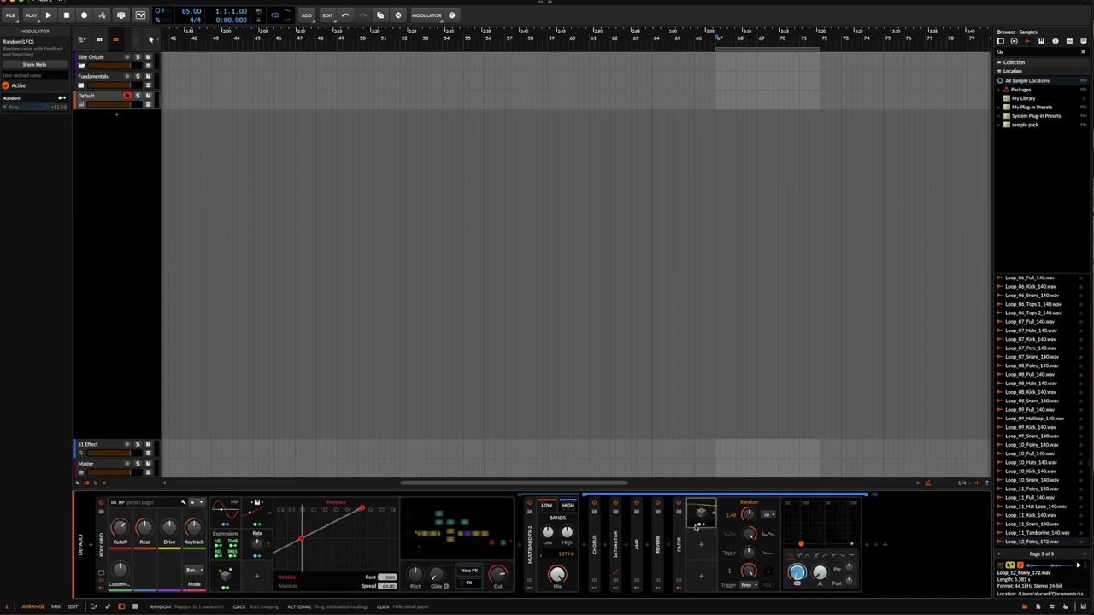
left_click_drag(850, 583, 850, 584)
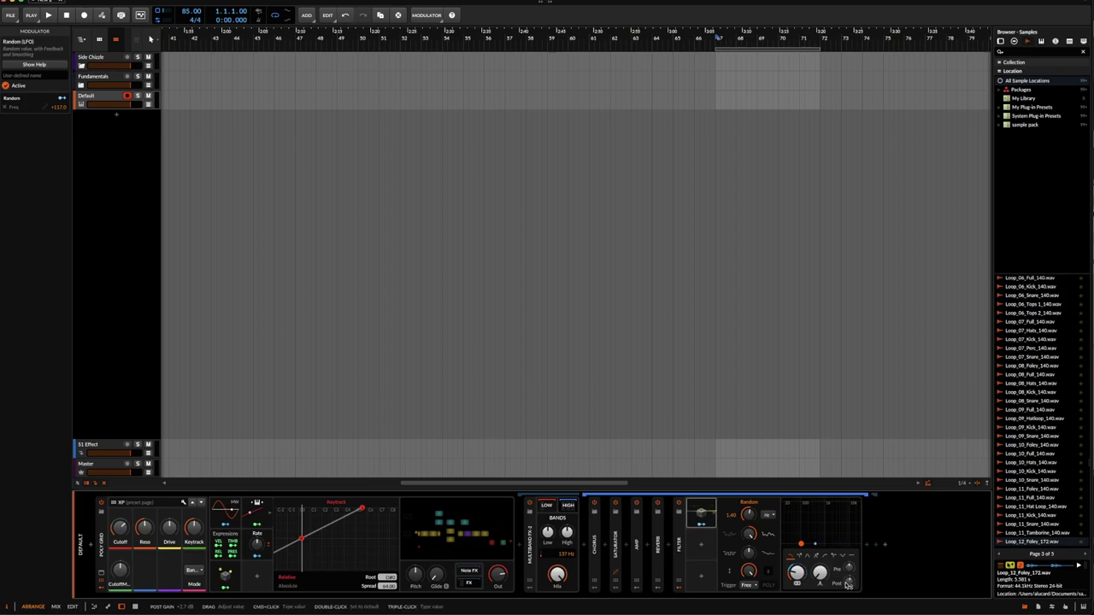
- Fold up the Filter's main controls and bend the Poly Grid's pitch to audition the patch
left_click(675, 544)
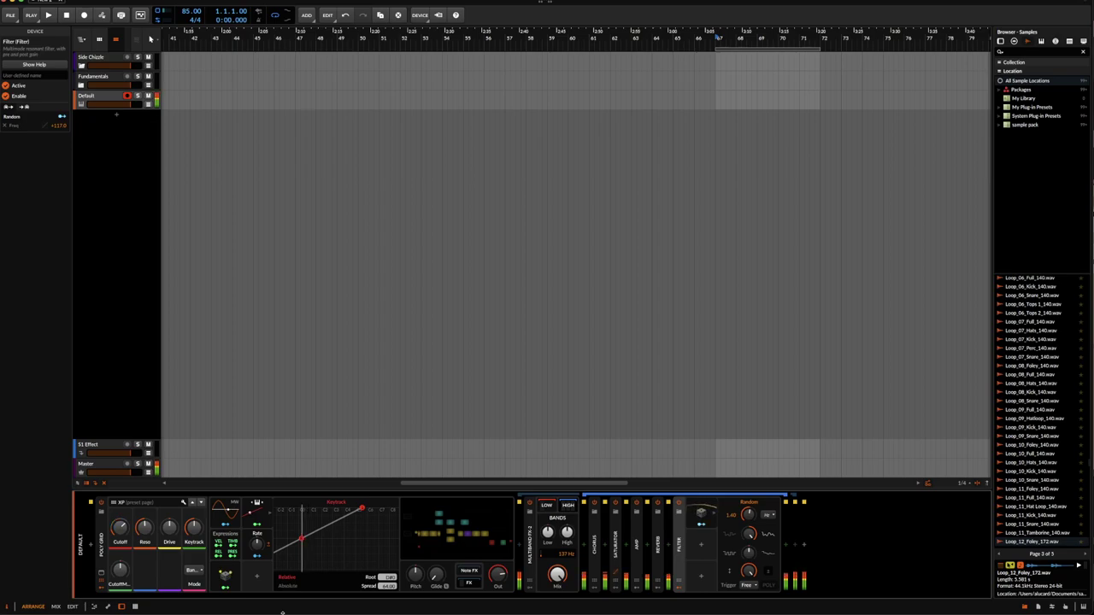
left_click_drag(421, 576, 414, 581)
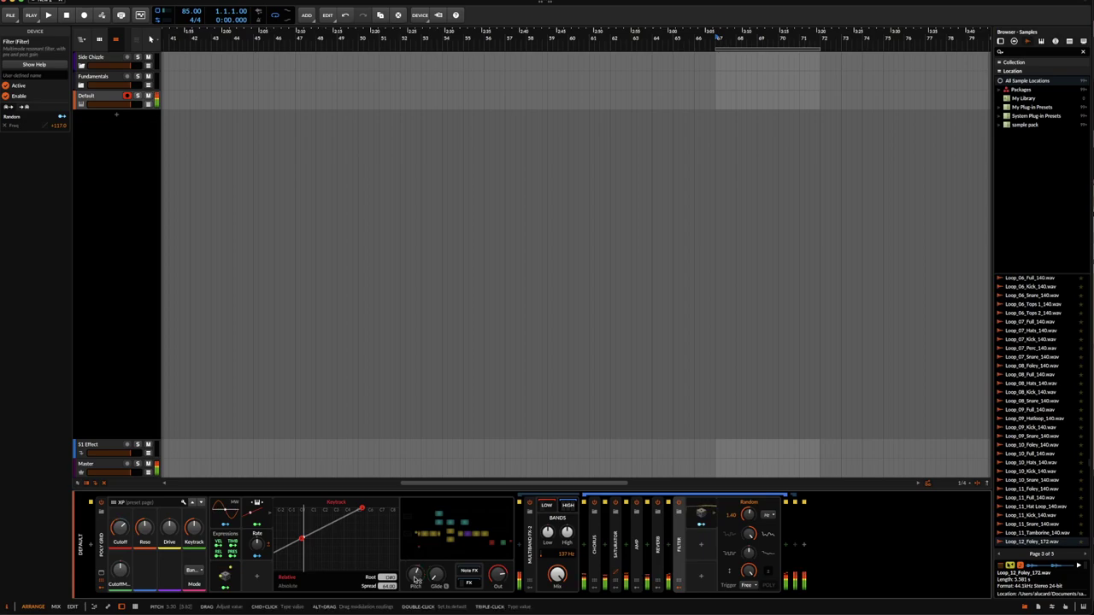
- Expand the Reverb's controls, reduce its pre-delay to about 34 ms, and adjust its Buildup
left_click(665, 528)
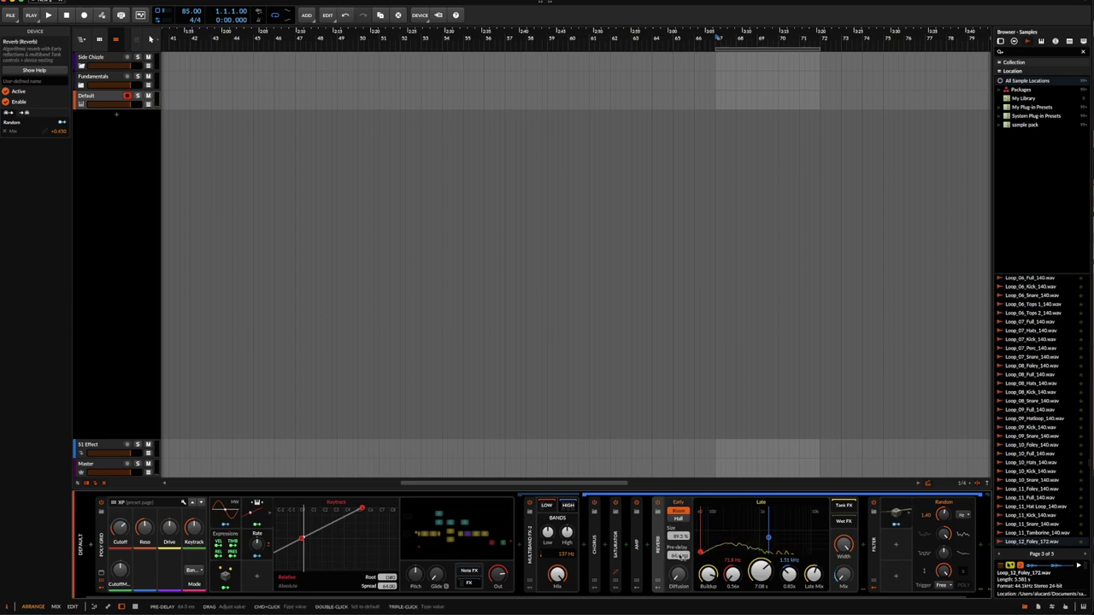
left_click_drag(684, 558, 677, 531)
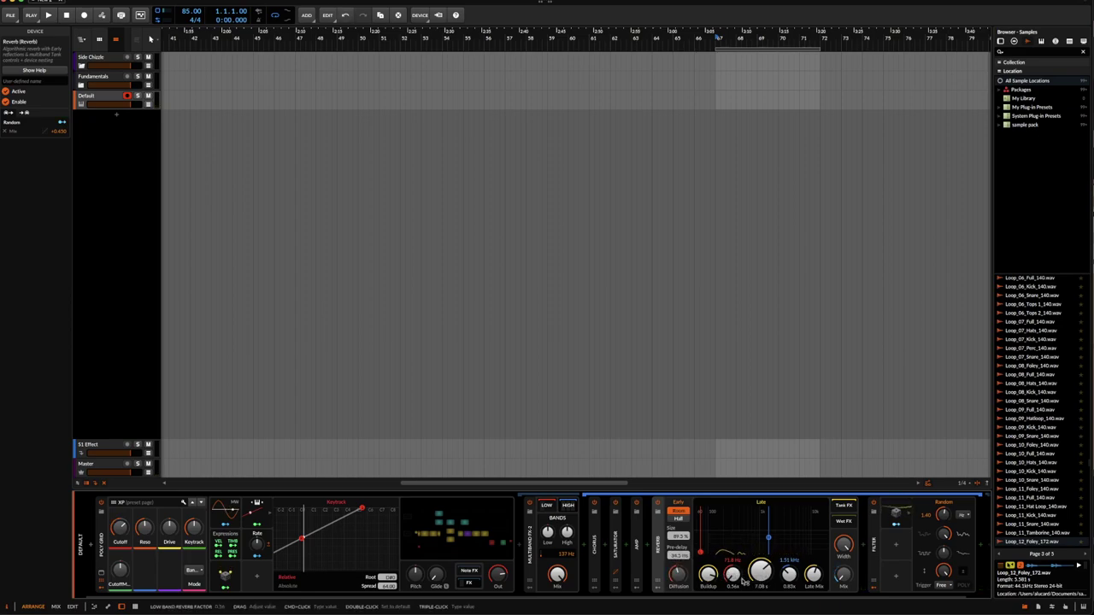
mouse_move(708, 575)
left_mouse_down()
mouse_move(708, 595)
mouse_move(718, 578)
left_mouse_up()
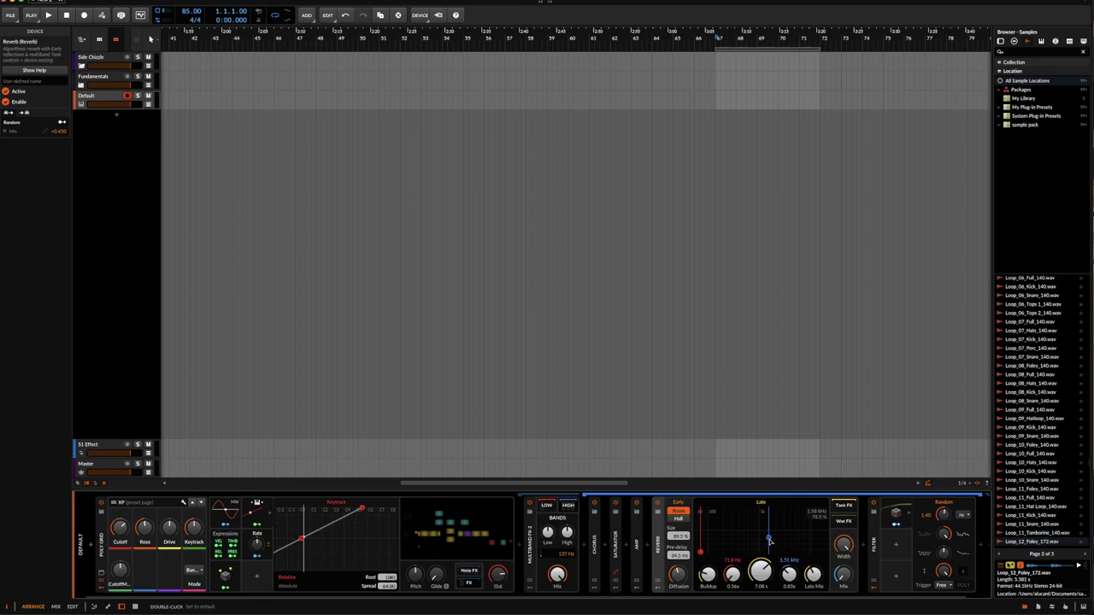
- Set the Reverb's band splits to about 530 Hz and 4.52 kHz, and shorten its decay time to 2.04 s
left_click_drag(769, 538, 840, 509)
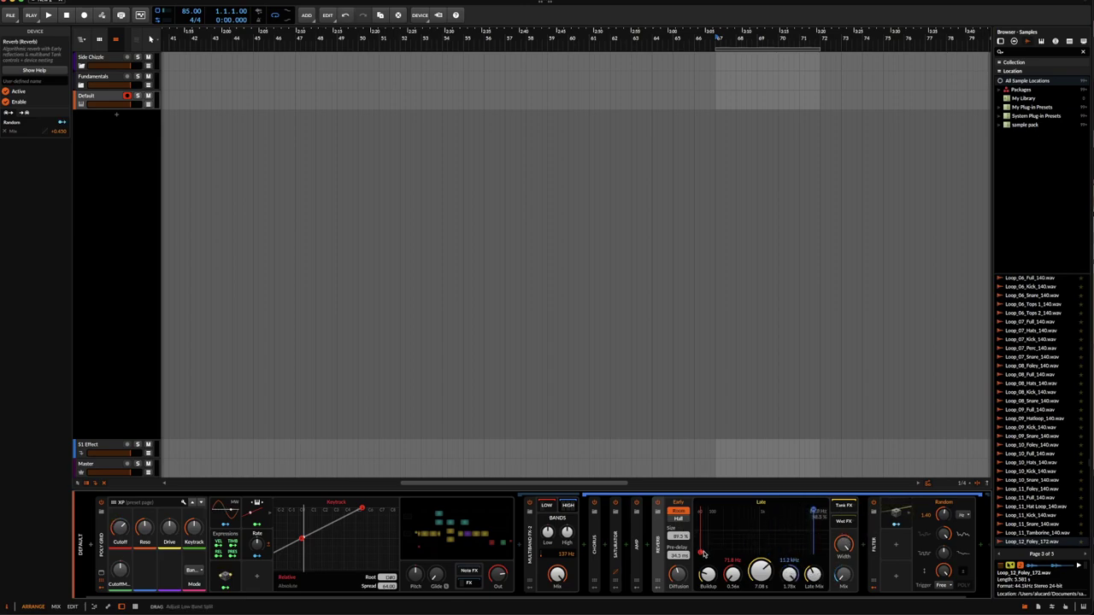
left_click_drag(701, 553, 745, 554)
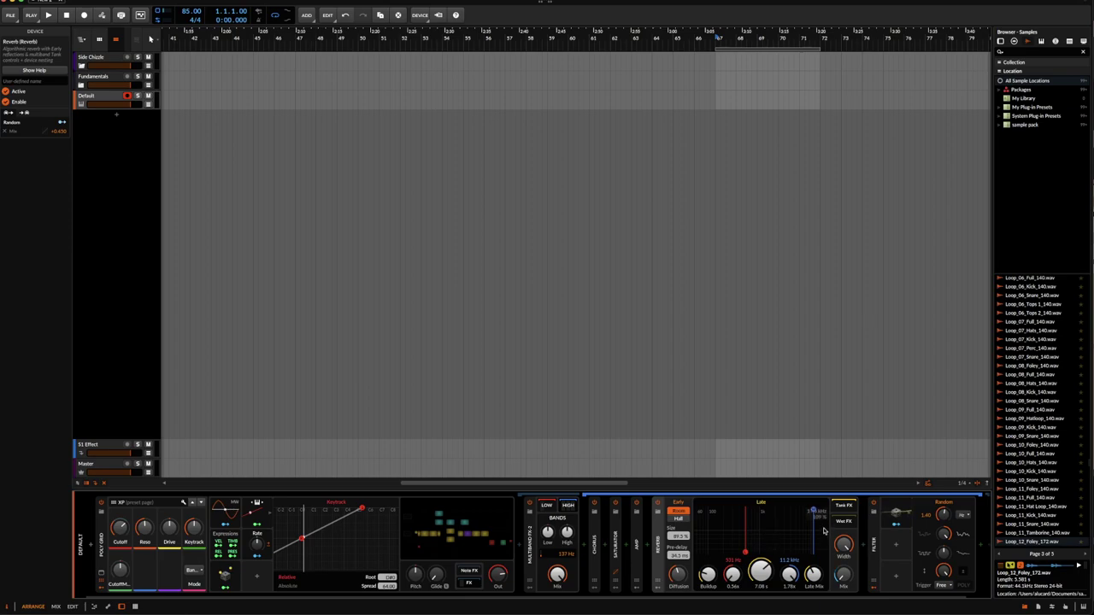
left_click_drag(819, 532, 799, 531)
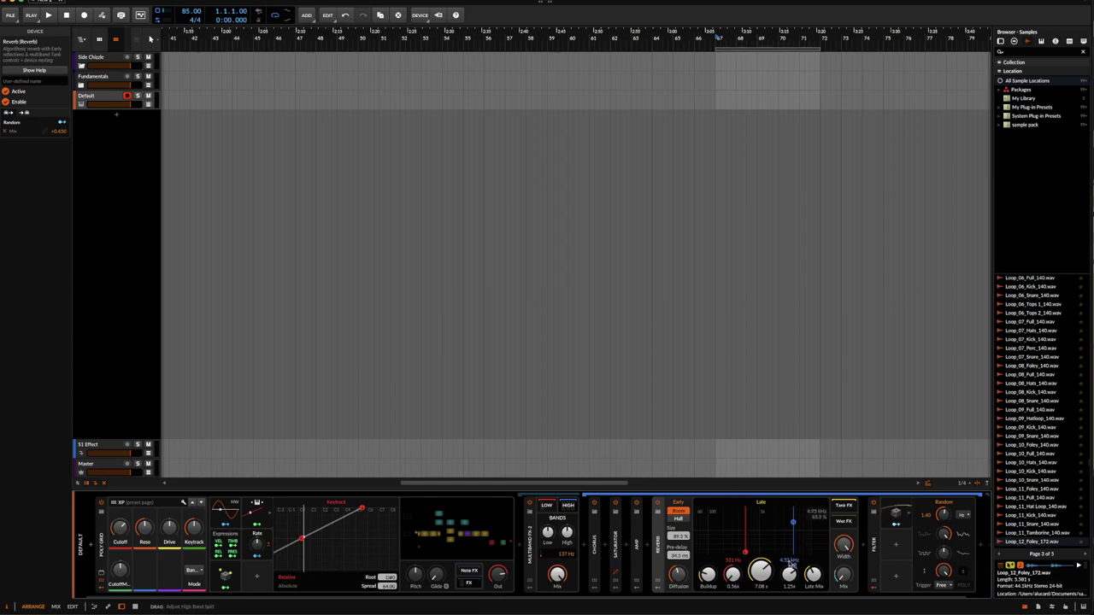
left_click_drag(761, 571, 761, 571)
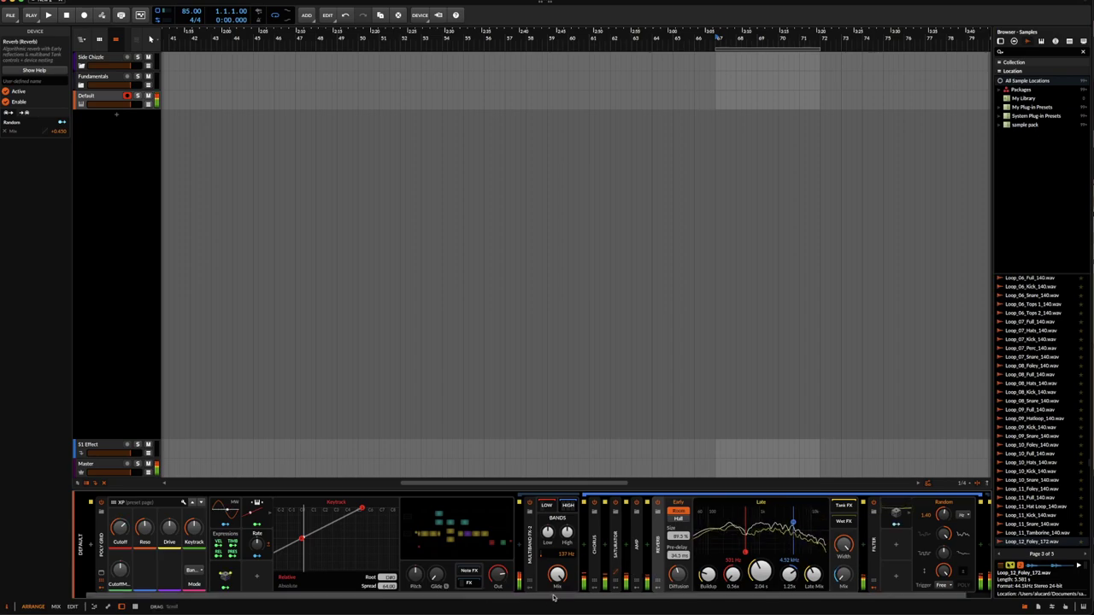
- Sweep the Poly Grid's pitch while playing to hear the adjusted Reverb
mouse_move(417, 574)
left_mouse_down()
mouse_move(417, 561)
mouse_move(415, 599)
mouse_move(414, 547)
mouse_move(417, 575)
left_mouse_up()
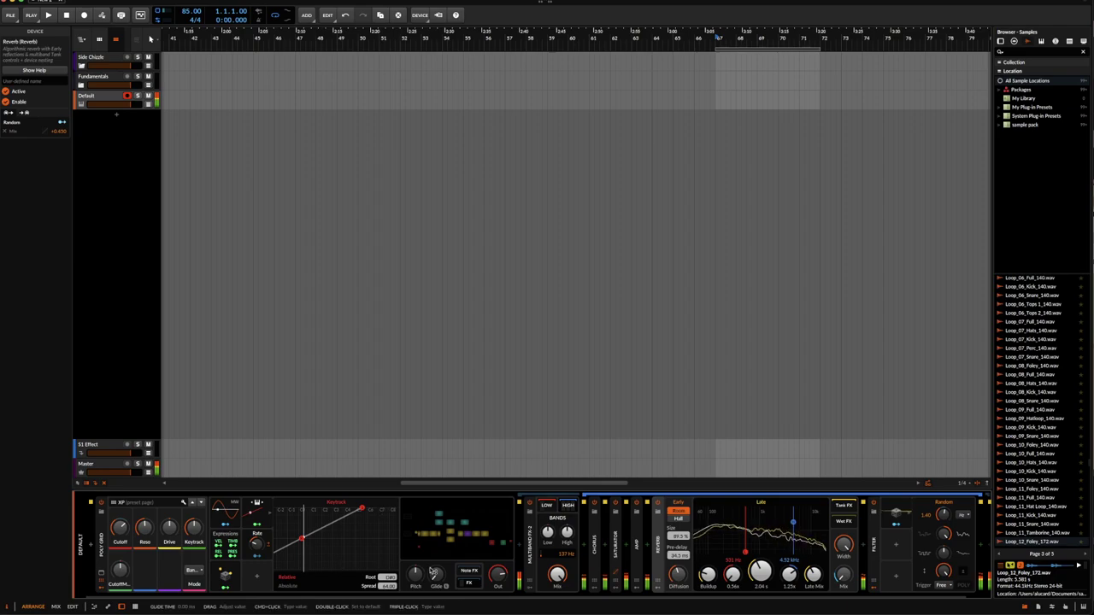
left_click_drag(415, 574, 416, 573)
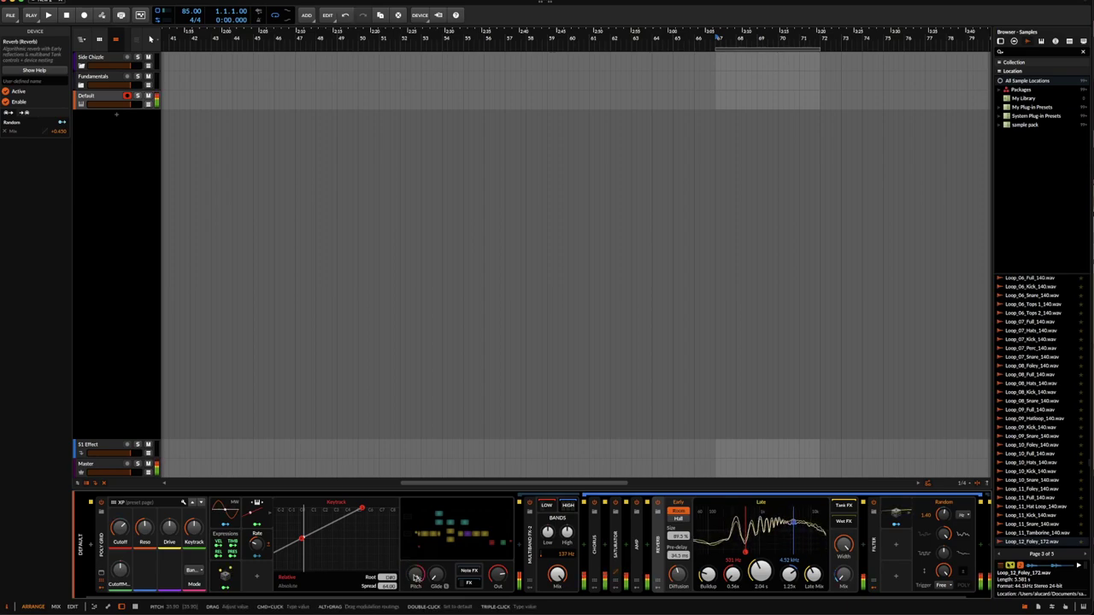
- Show the Reverb's modulators and raise the rate of its Random modulator to about 2.29
left_click(661, 591)
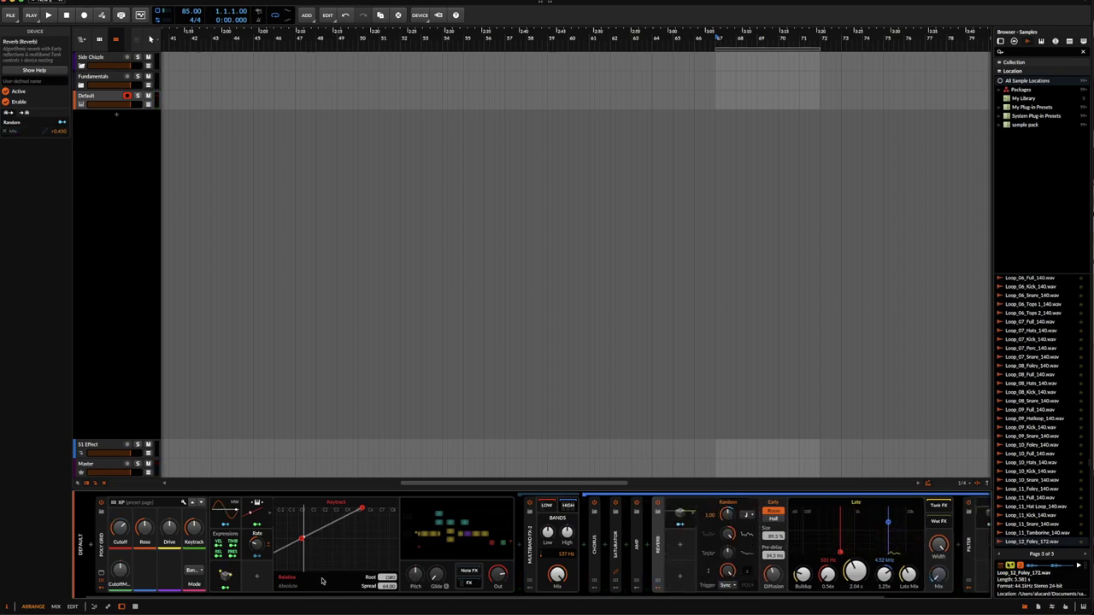
left_click(257, 556)
left_click_drag(728, 515, 727, 514)
left_click(257, 556)
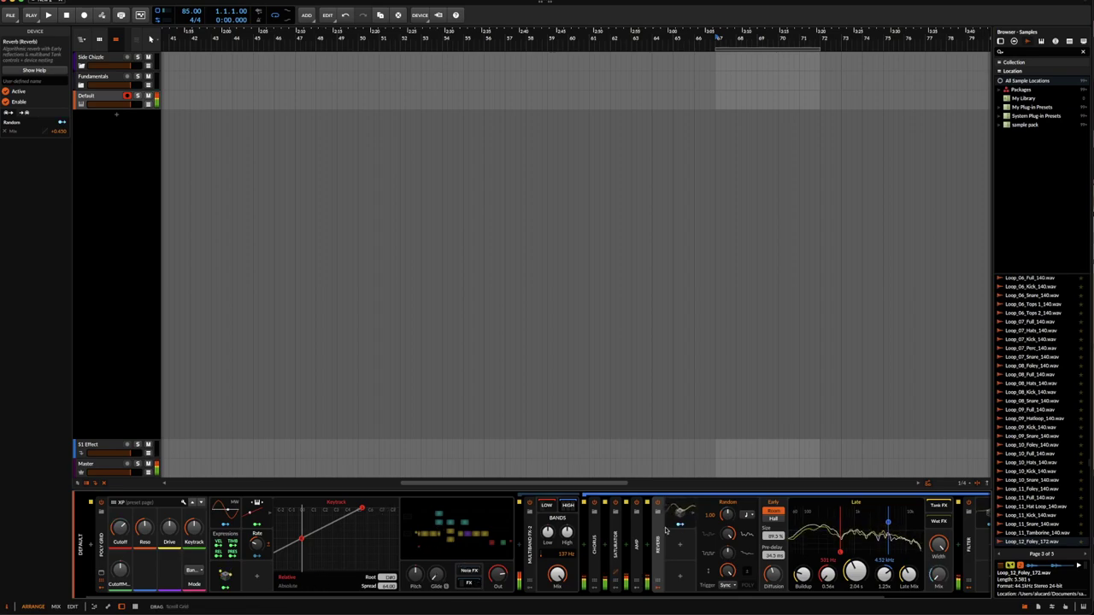
left_click(726, 515)
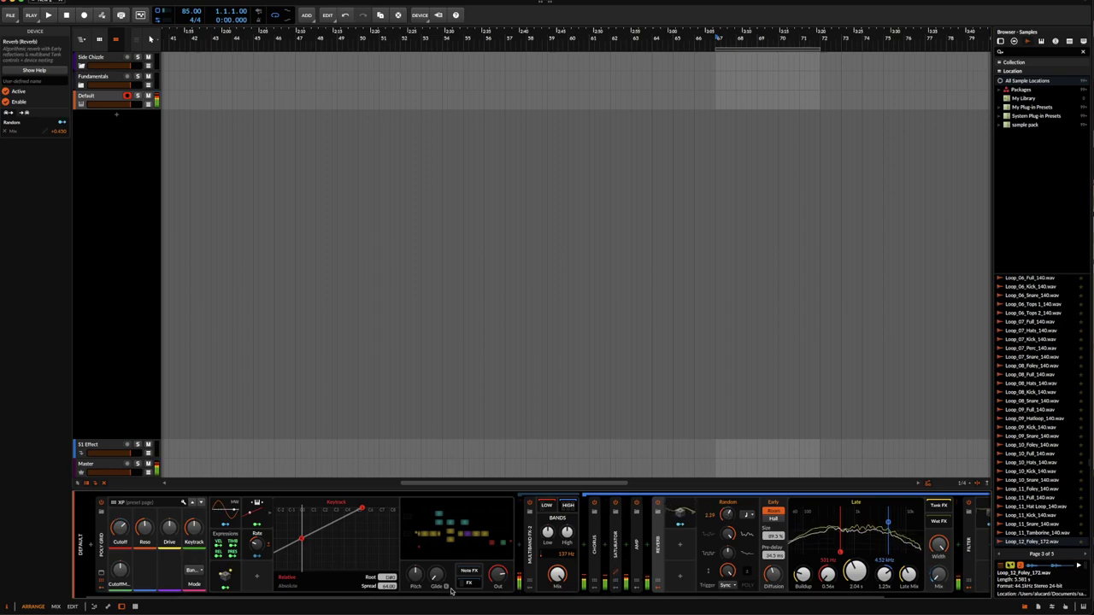
- Sweep the Poly Grid's pitch while playing to hear the faster random modulation of the Reverb's Mix
left_click(414, 575)
left_click_drag(414, 574, 414, 552)
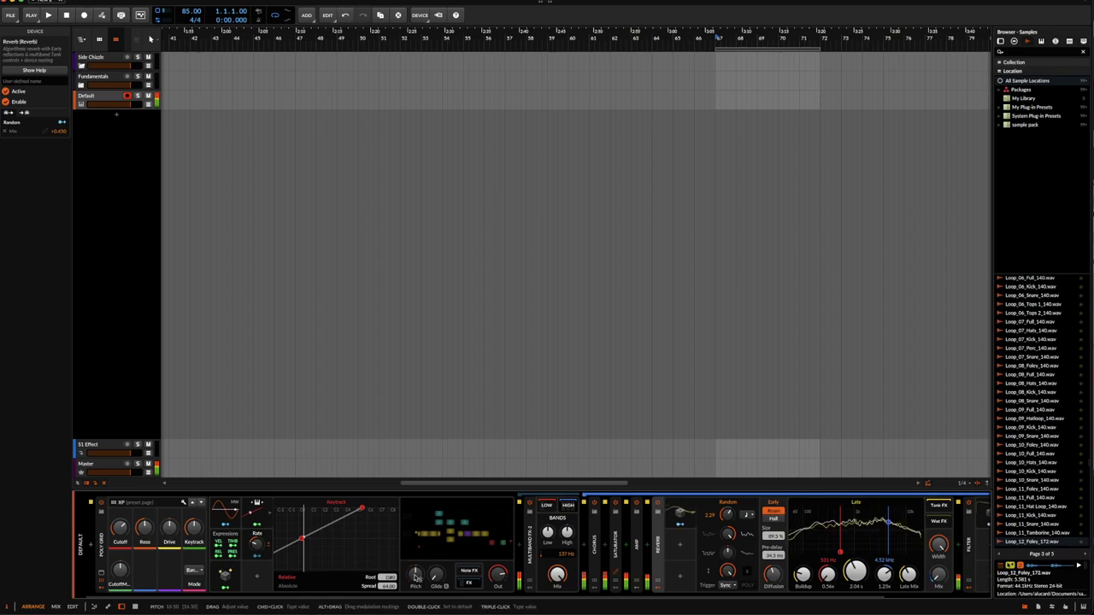
mouse_move(939, 545)
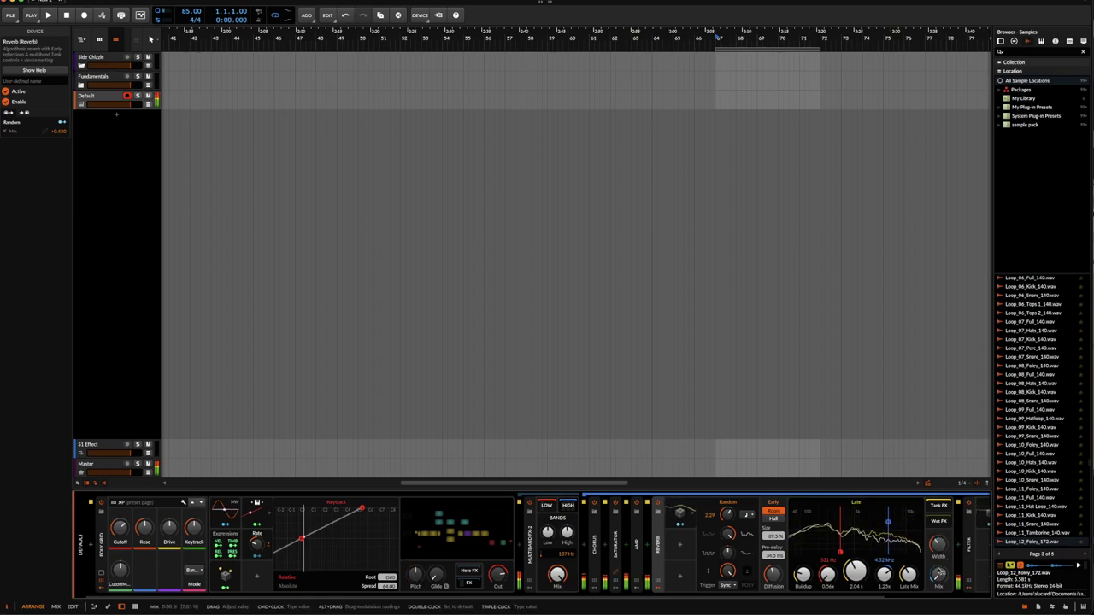
- Fold up the Reverb's main controls, hide the Filter's modulators, and collapse the Multiband FX-2
double_click(659, 536)
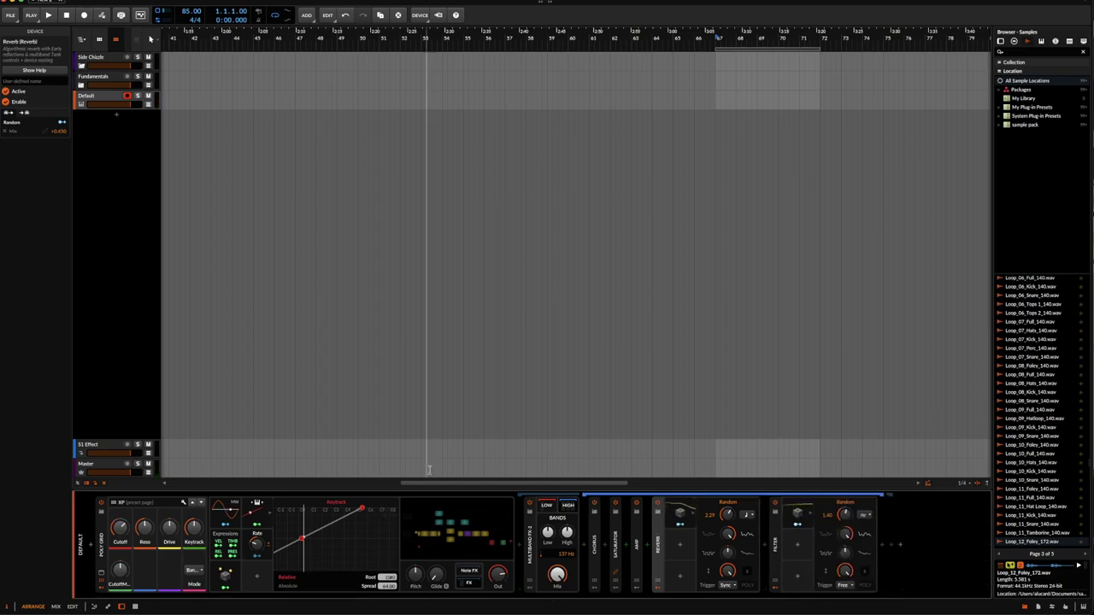
left_click(773, 540)
double_click(775, 541)
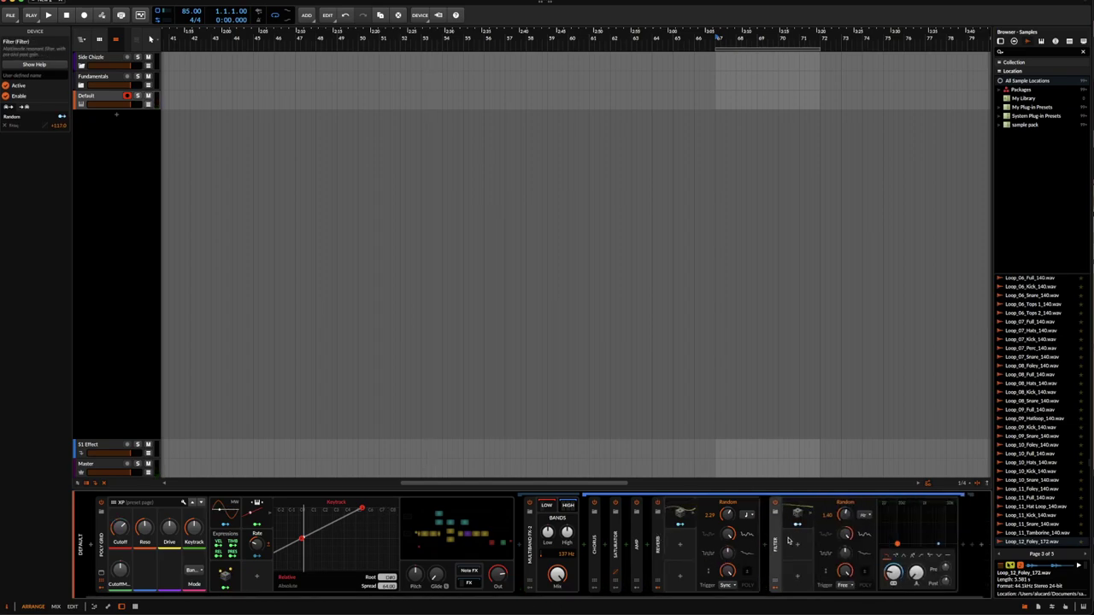
left_click(776, 587)
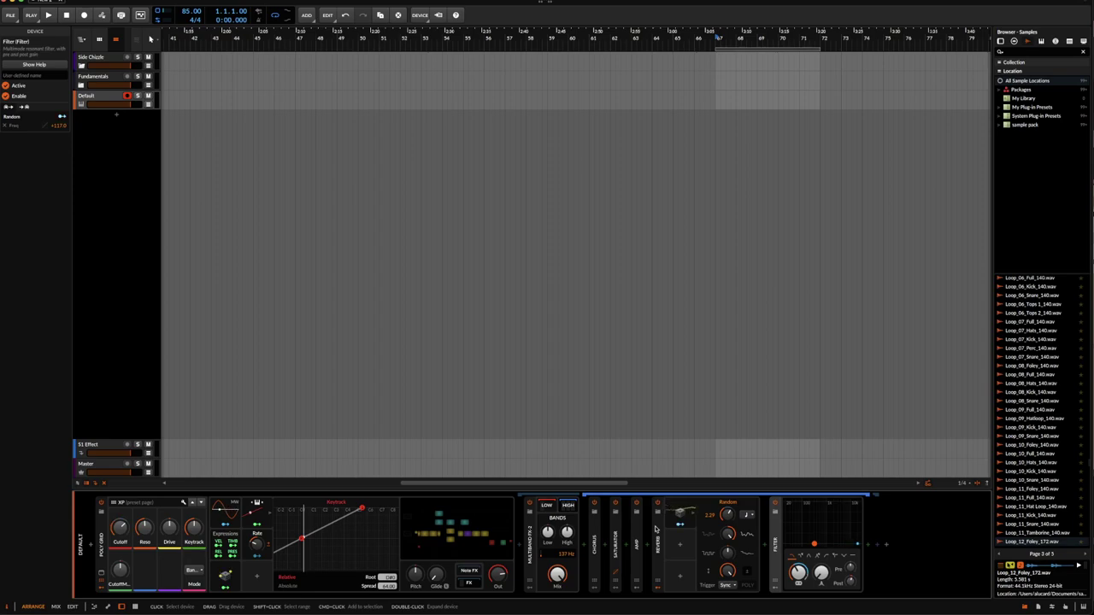
double_click(529, 530)
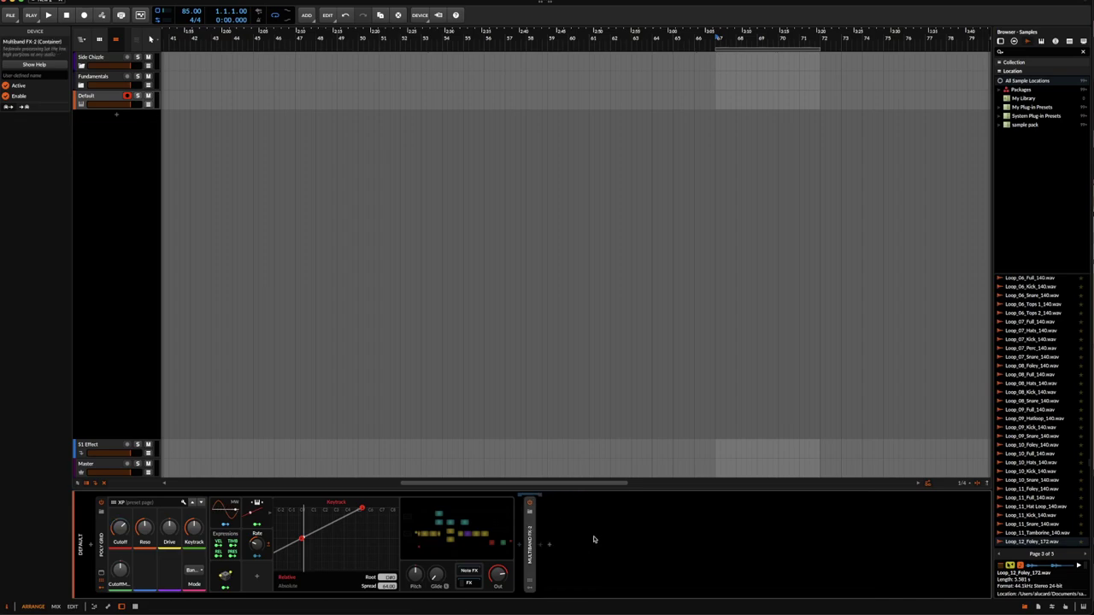
- Insert the Bitwig Dynamics device after the Multiband FX-2
left_click(549, 543)
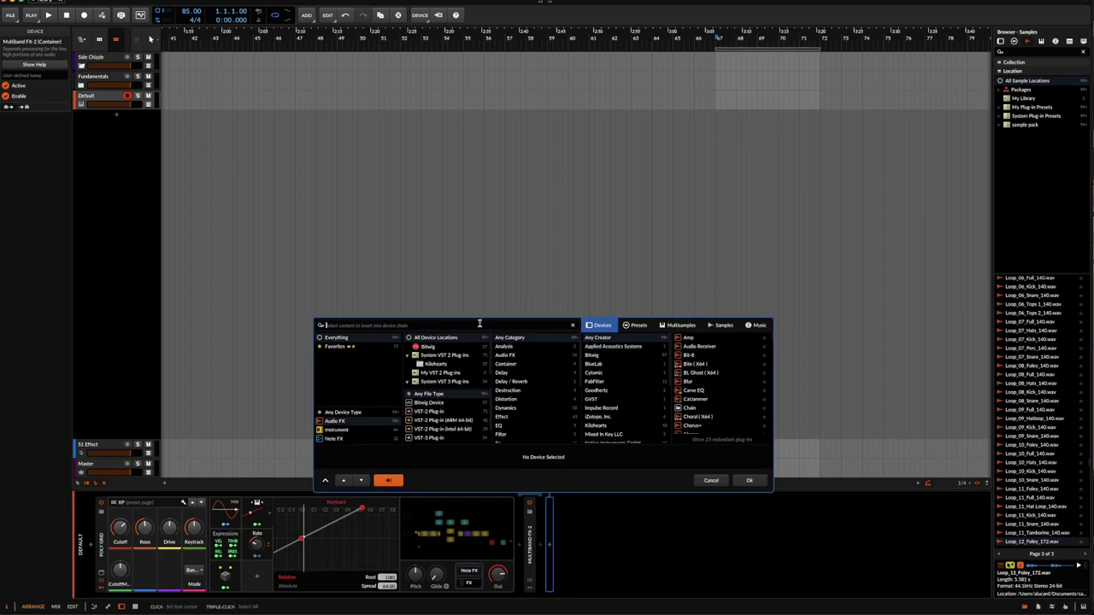
type("dyn")
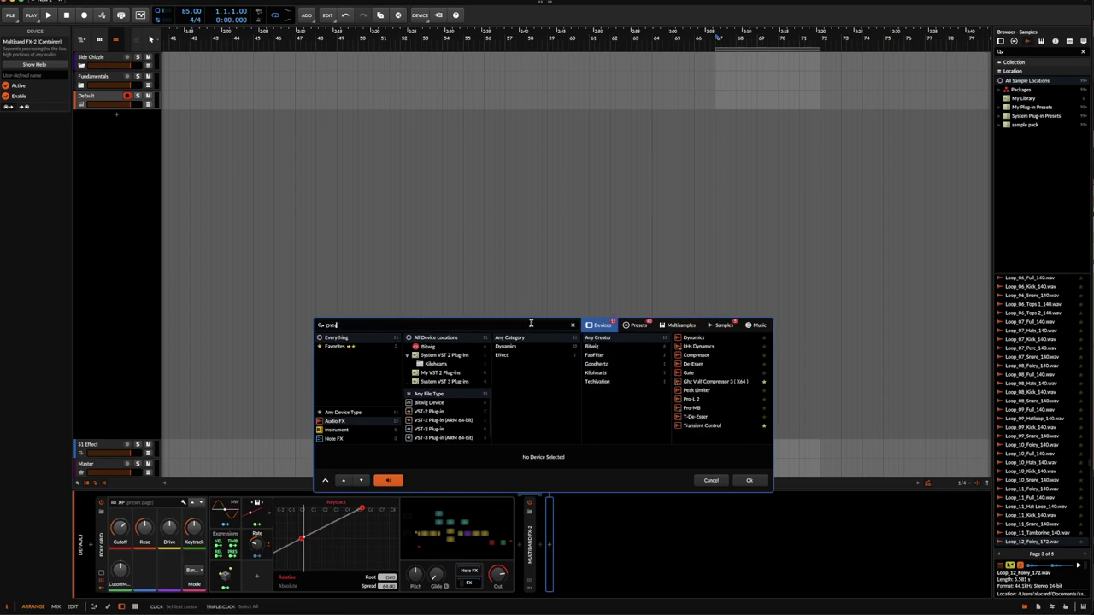
left_click(699, 339)
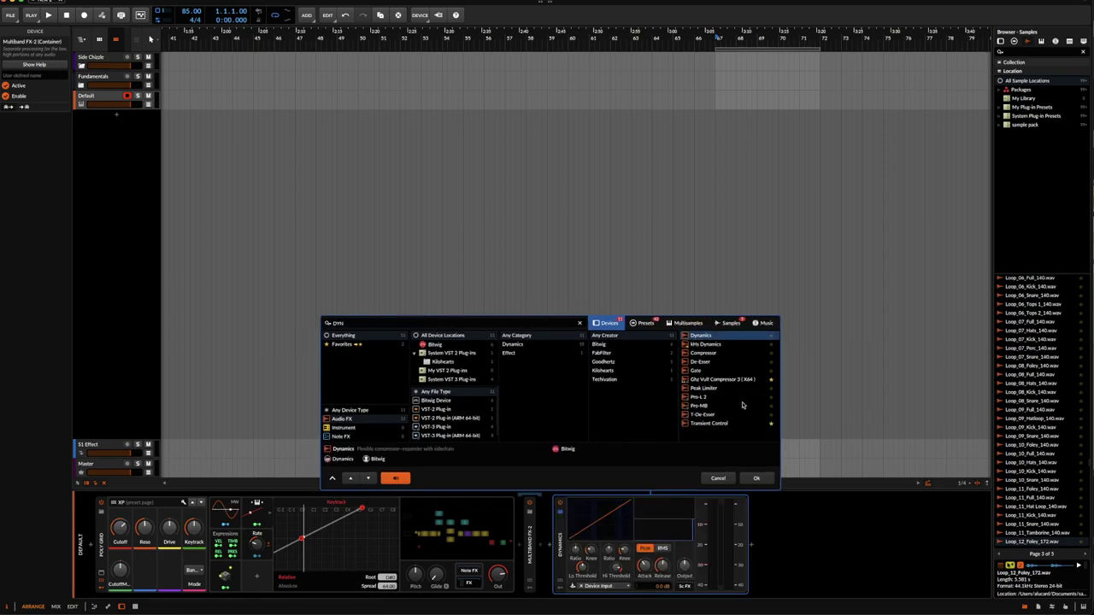
left_click(762, 482)
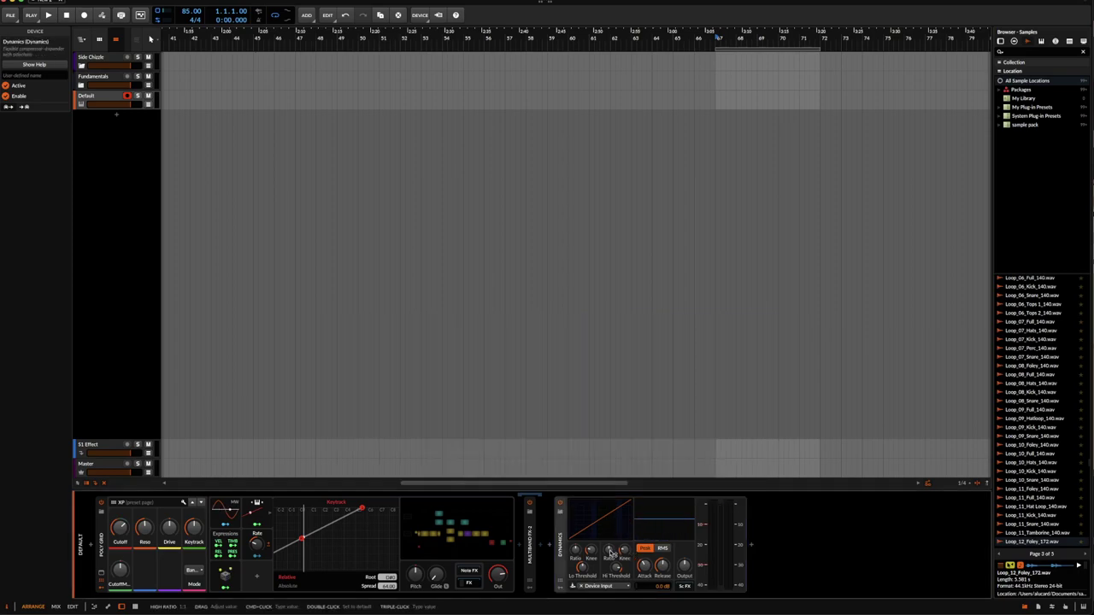
- Raise the Dynamics' high ratio to about 1.80:1 and lower its high threshold to about -17.8 dB
left_click_drag(609, 551, 609, 549)
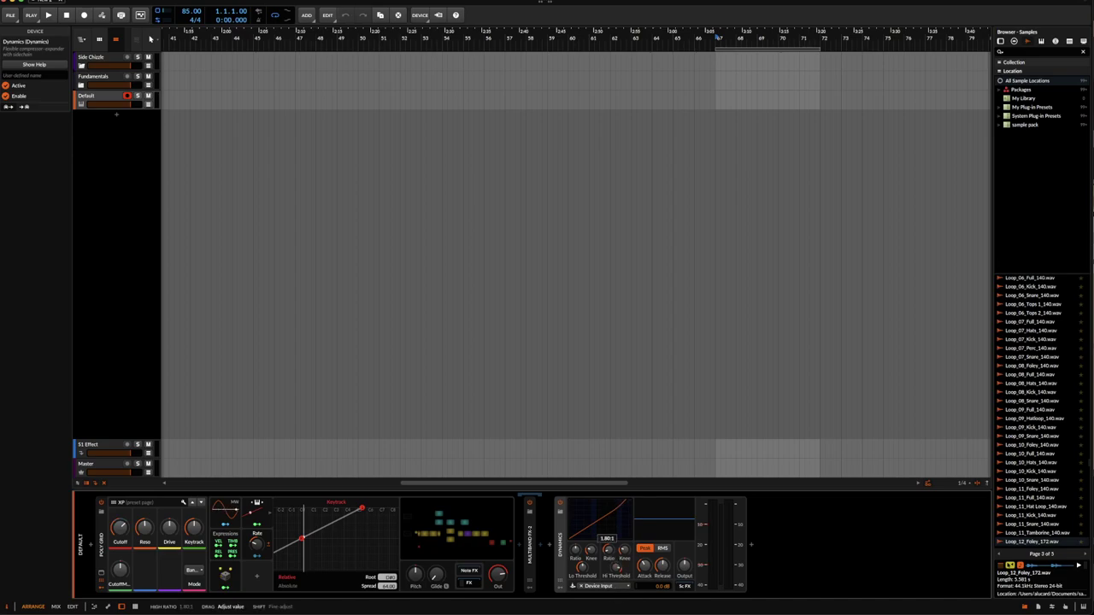
mouse_move(616, 567)
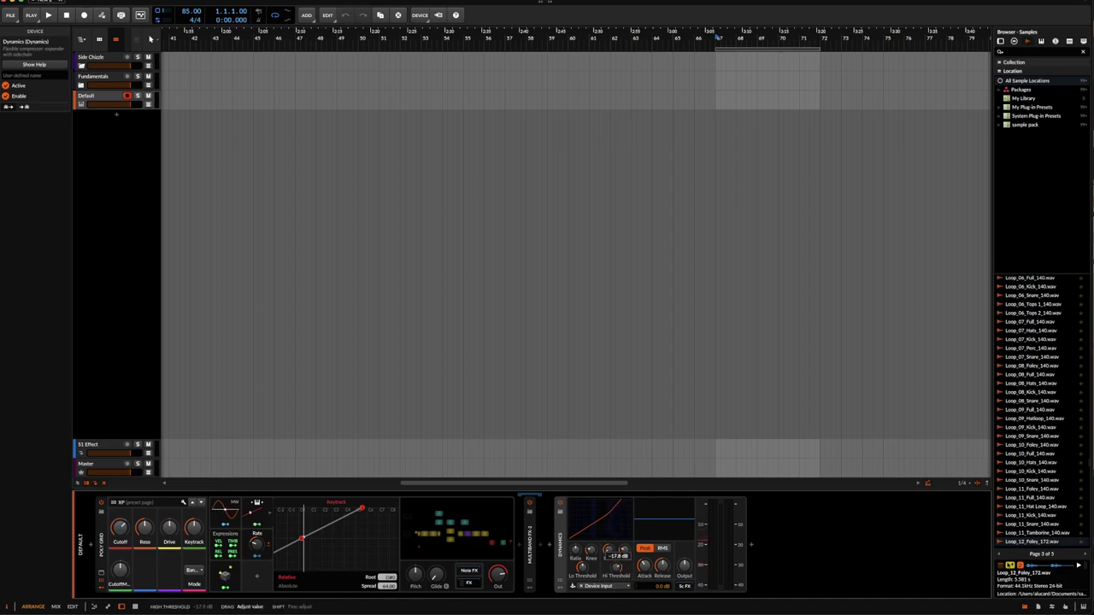
left_click_drag(616, 556, 616, 556)
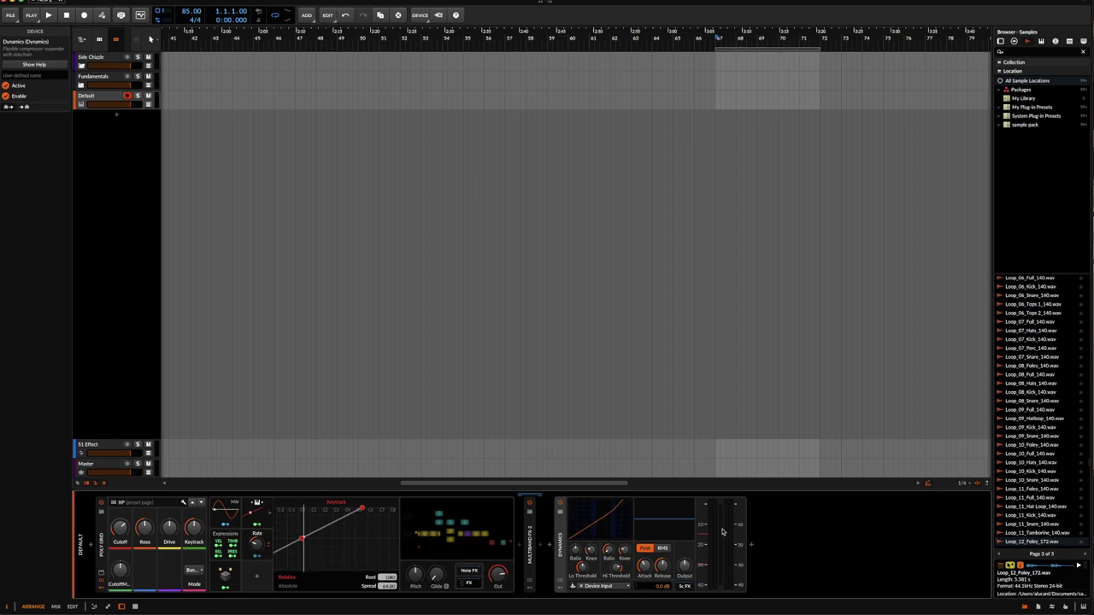
- Insert the FabFilter Pro-L 2 limiter after the Dynamics and remove it from the chain again
left_click(751, 544)
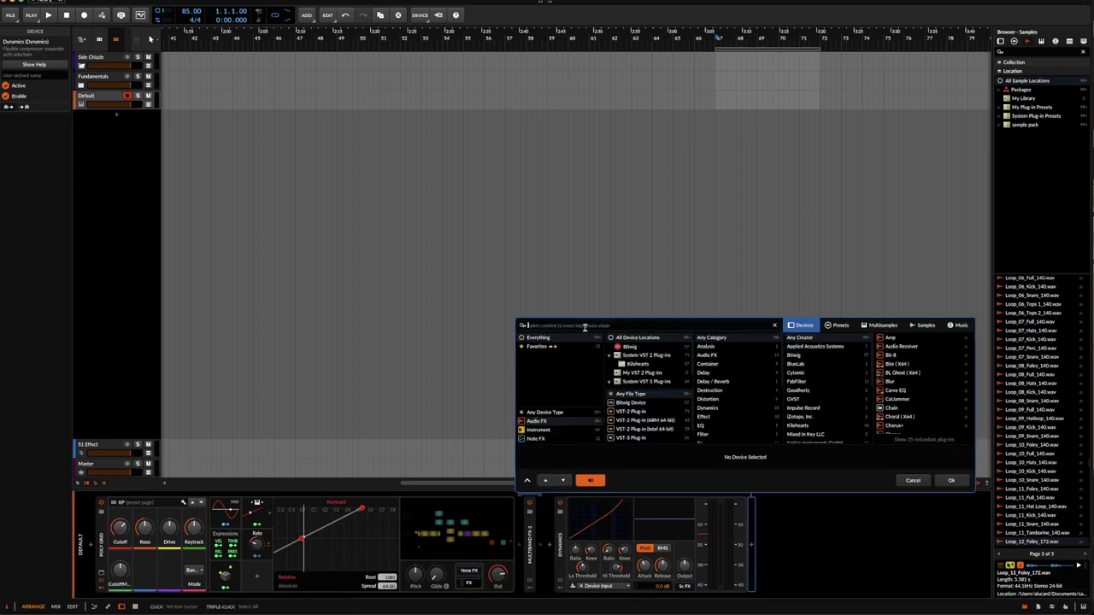
type("PRO")
left_click(908, 337)
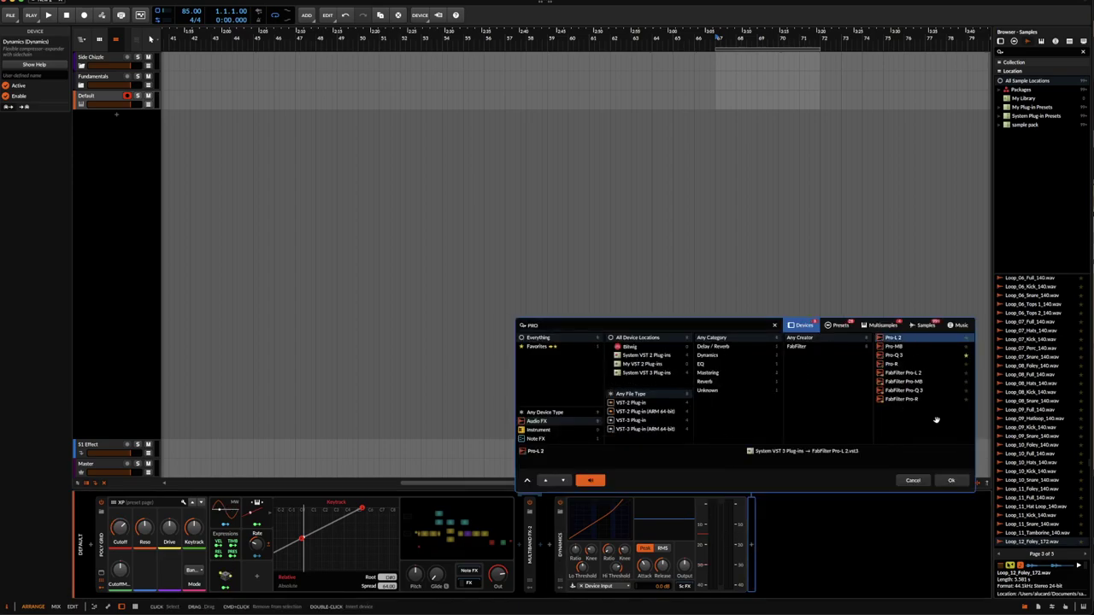
left_click(955, 481)
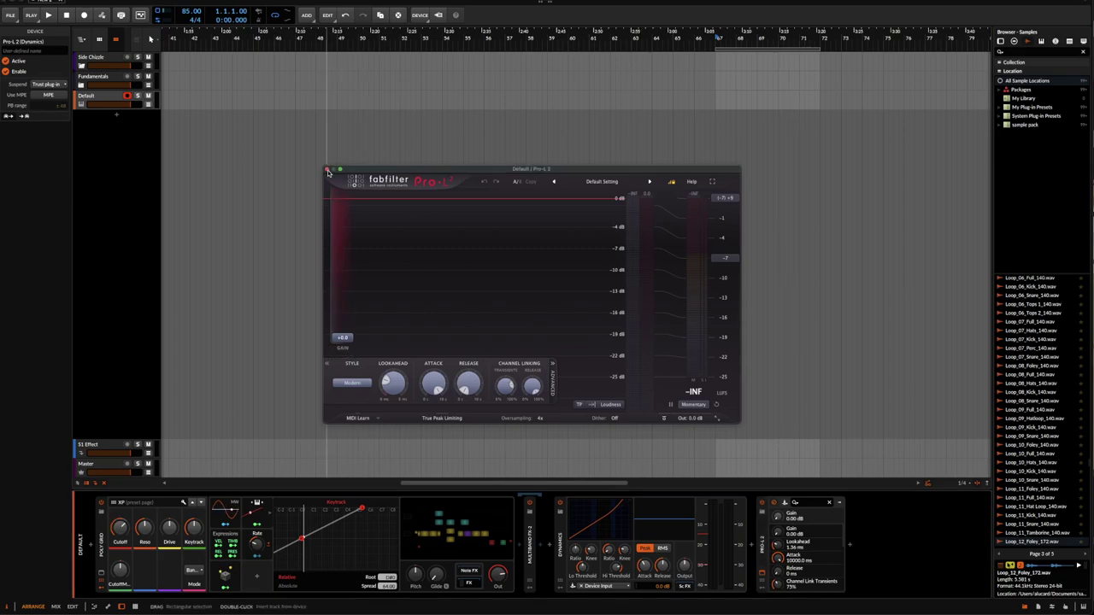
key("Delete")
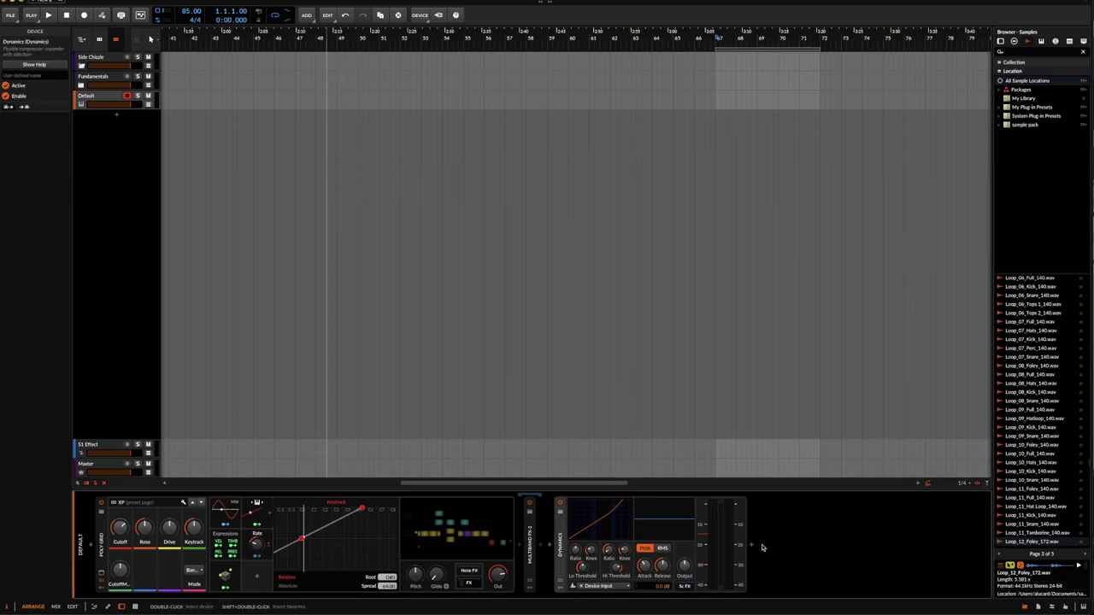
- Insert the Bitwig Peak Limiter after the Dynamics and lower its ceiling
left_click(754, 546)
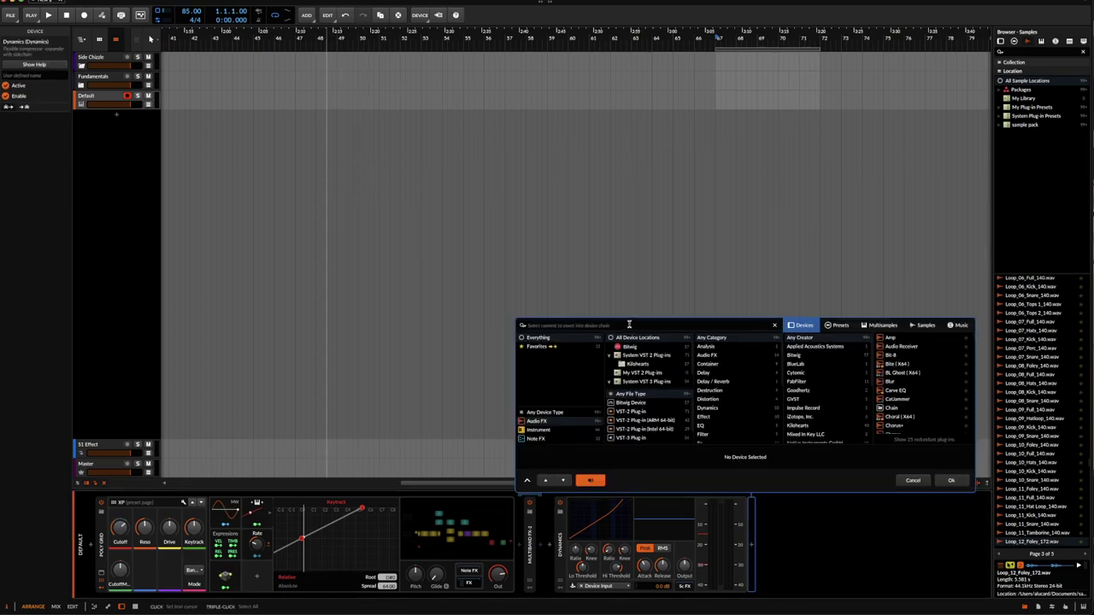
type("Limi")
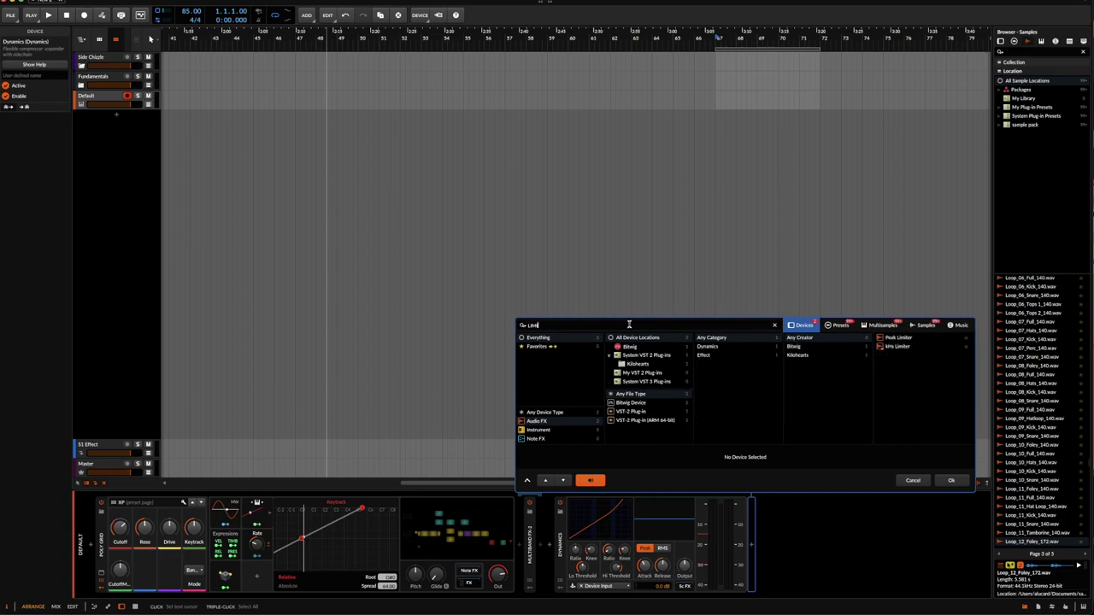
left_click(898, 337)
left_click(954, 480)
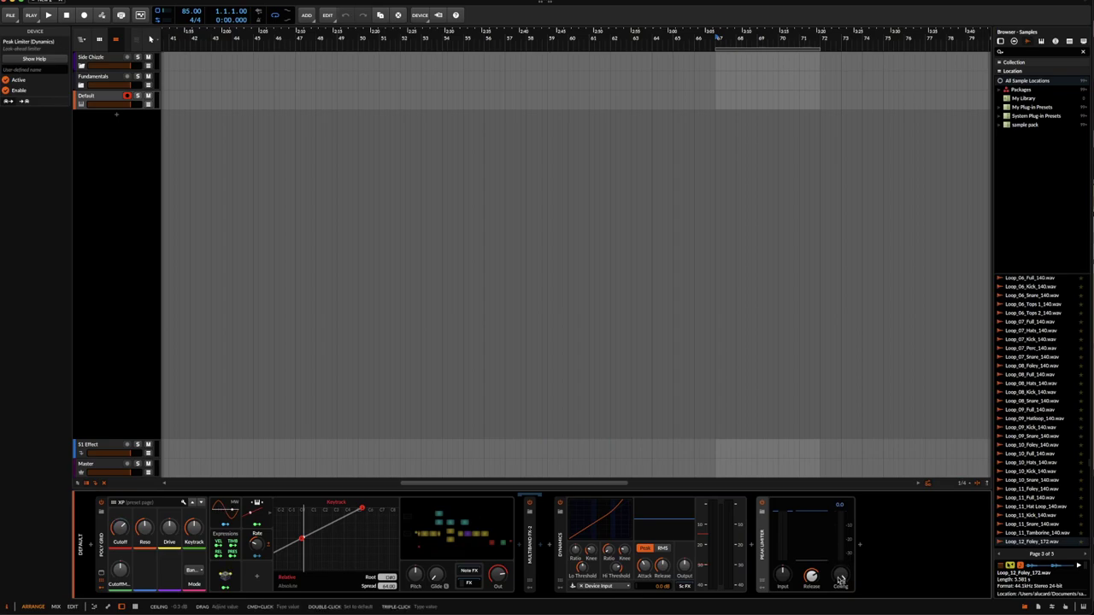
left_click_drag(840, 580, 841, 588)
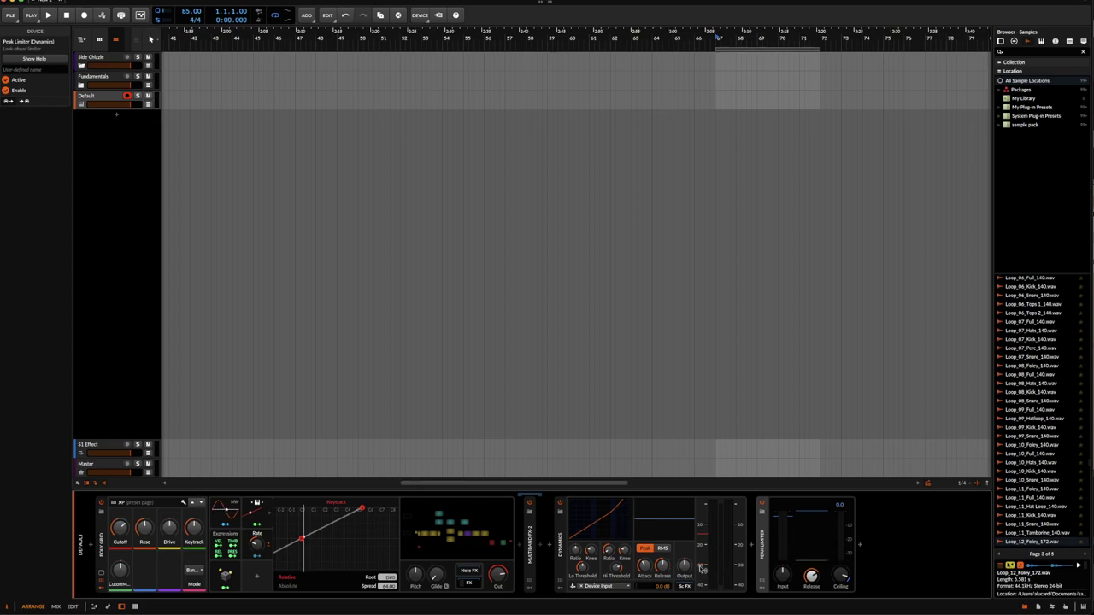
- Readjust the high threshold and high ratio of the Dynamics
left_click_drag(616, 551, 617, 554)
left_click_drag(608, 551, 609, 550)
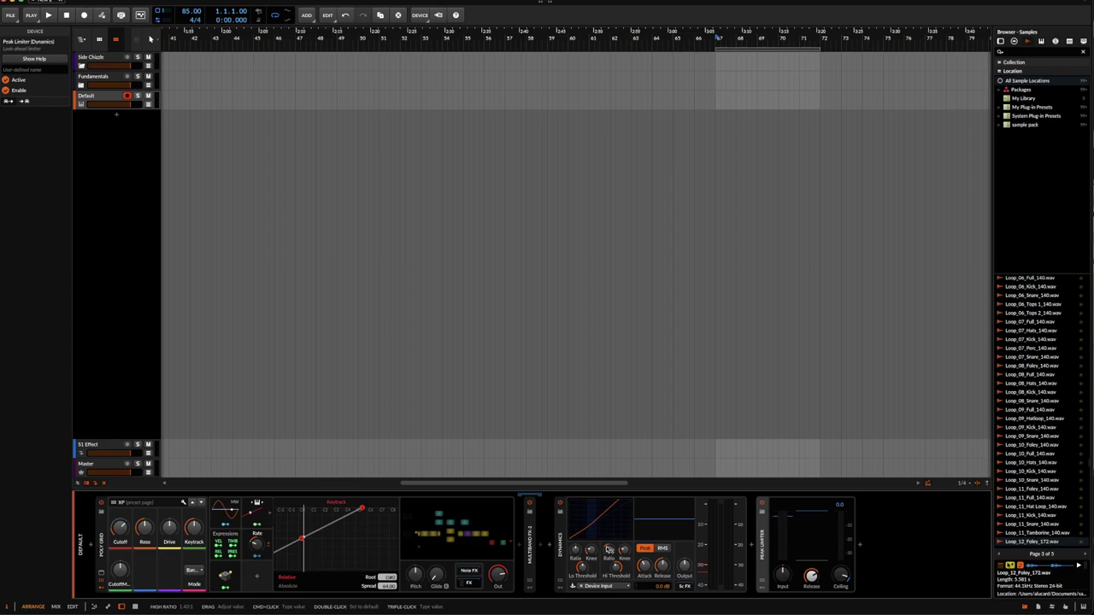
left_click(571, 571)
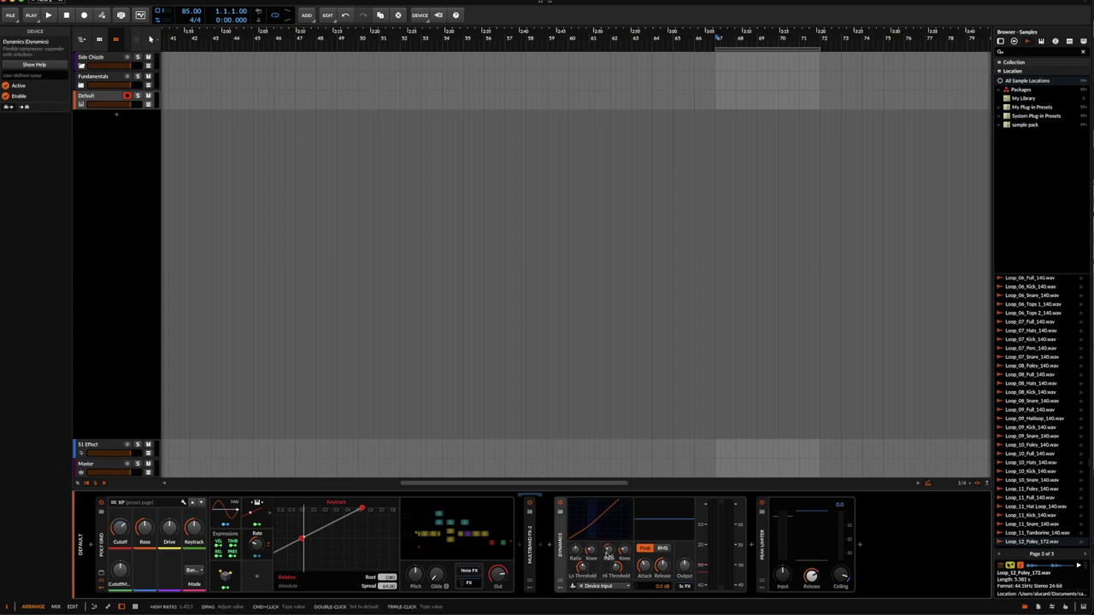
left_click_drag(608, 551, 608, 553)
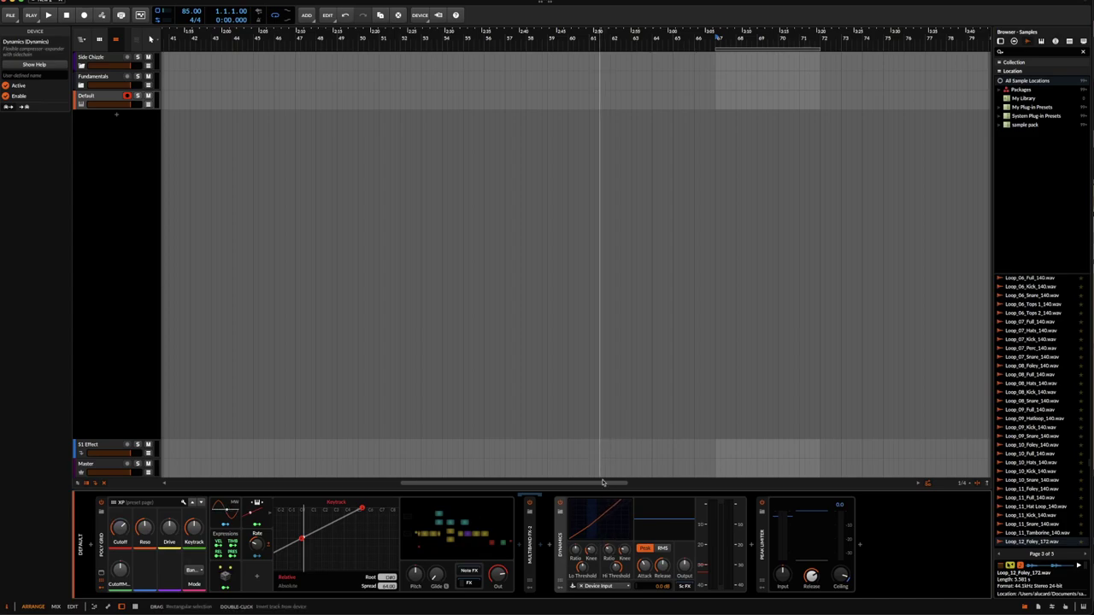
- Collapse and re-expand the Dynamics, and fine-tune its high threshold and high ratio while playing the bass
double_click(561, 537)
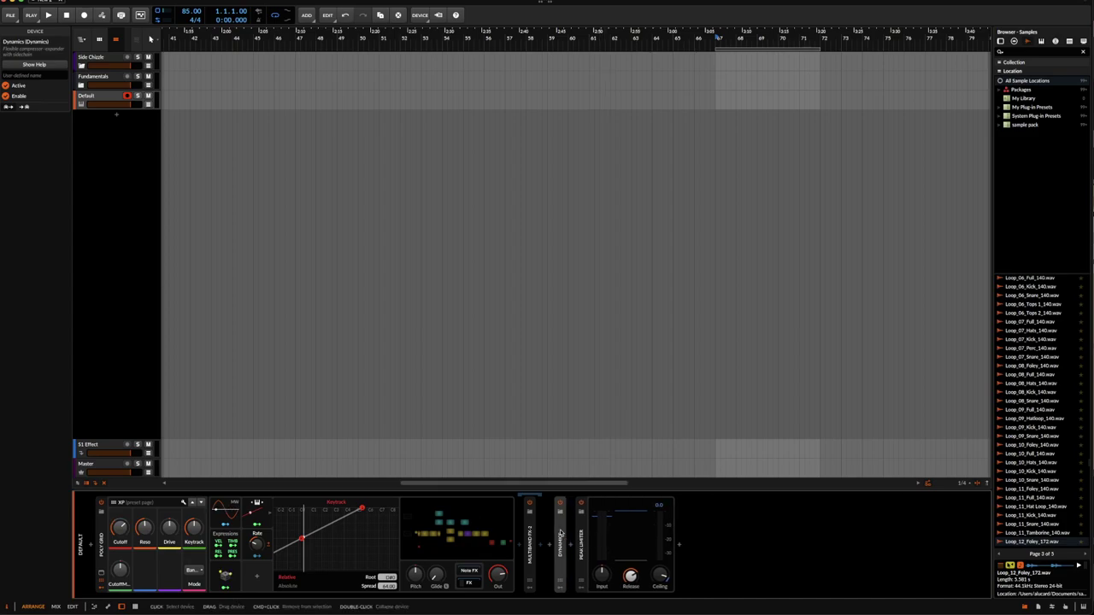
double_click(561, 537)
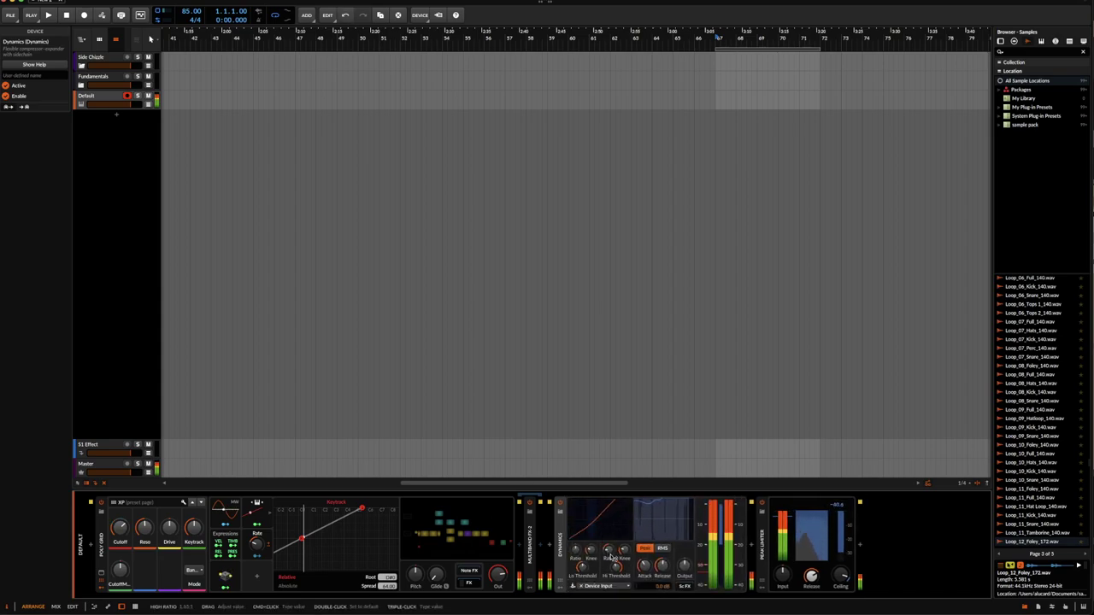
mouse_move(615, 567)
left_mouse_down()
mouse_move(615, 578)
mouse_move(624, 540)
mouse_move(615, 576)
mouse_move(608, 550)
left_mouse_up()
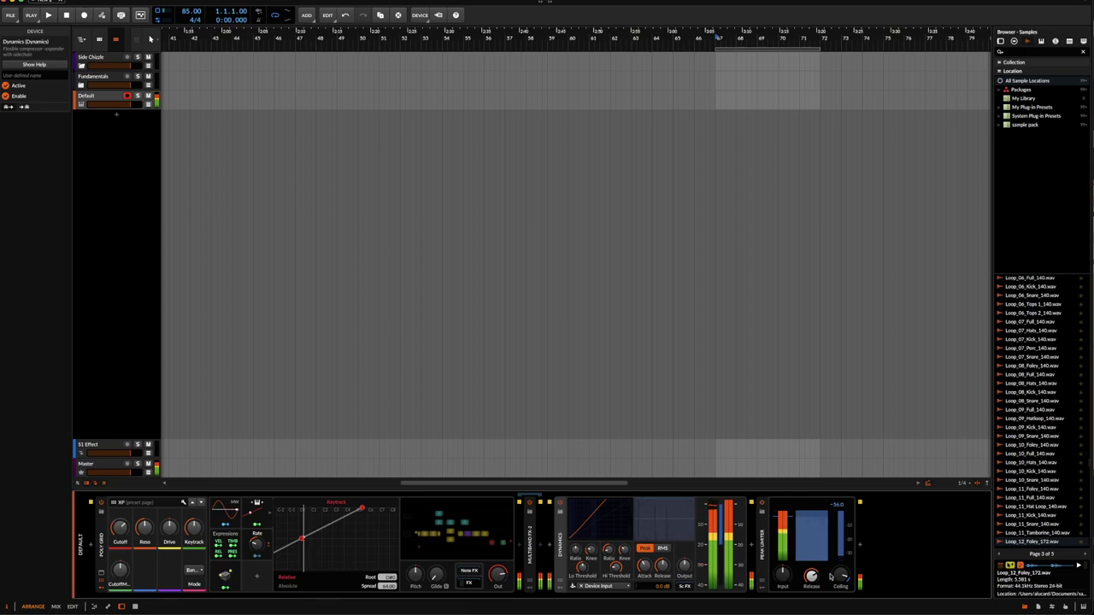
- Adjust the Peak Limiter's release and lower its ceiling to about -3.1 dB, with the Dynamics expanded again
left_click_drag(812, 576, 811, 582)
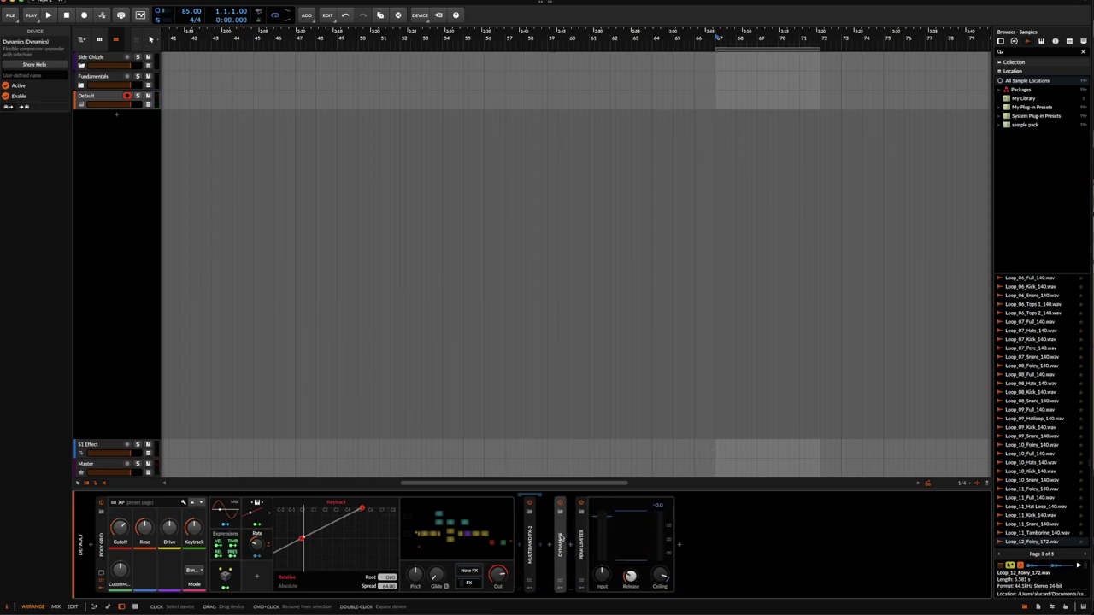
left_click(560, 540)
left_click(560, 540)
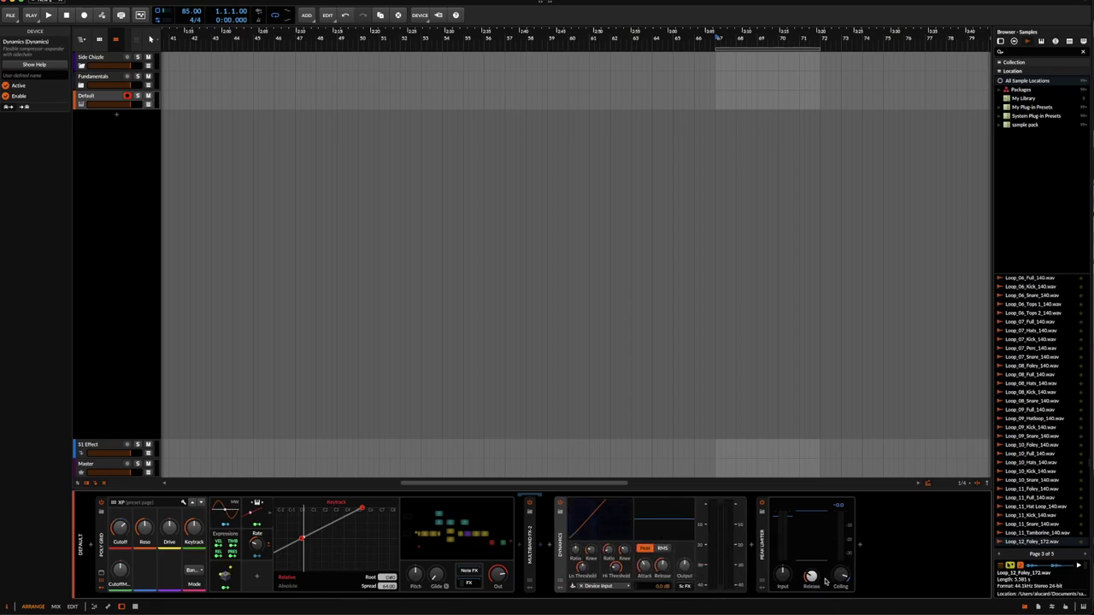
left_click_drag(841, 575, 842, 585)
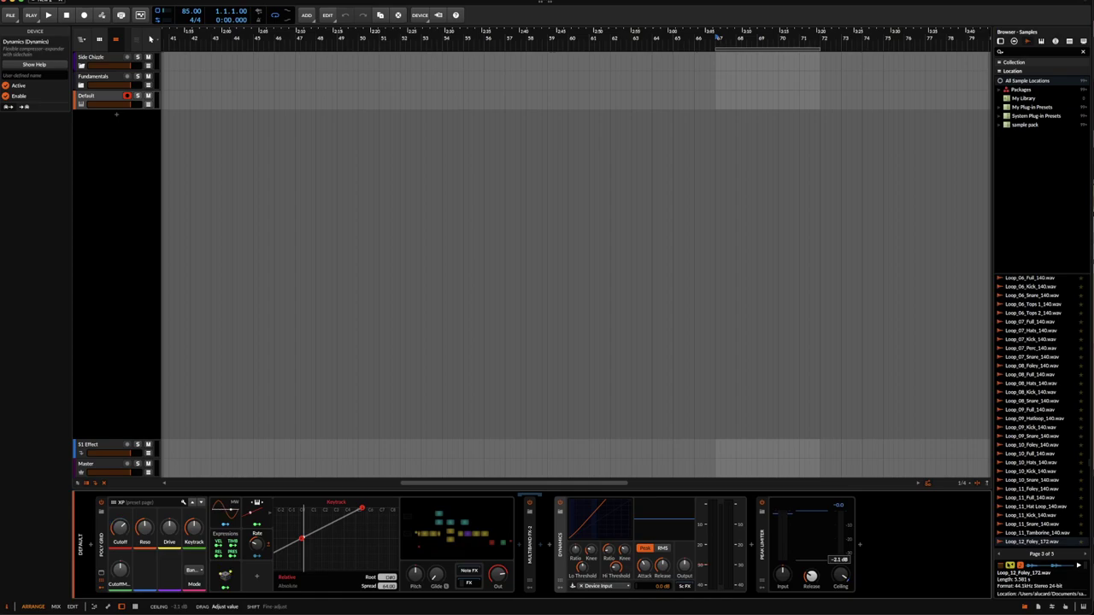
left_click_drag(841, 576, 845, 576)
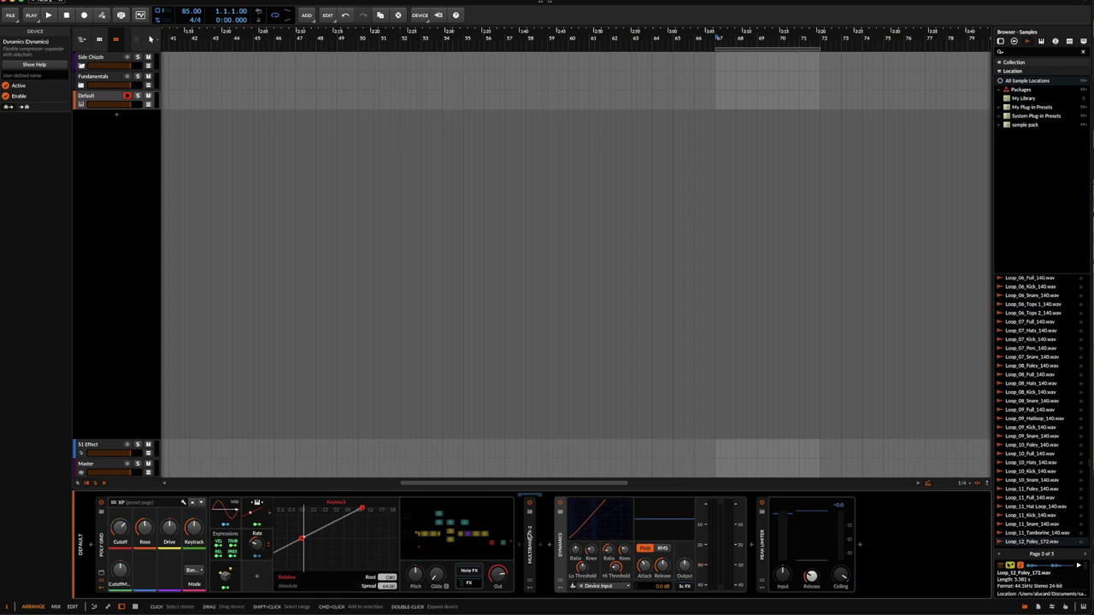
- Expand the Multiband FX-2 and sweep the Poly Grid's pitch while playing to hear the whole chain
left_click(531, 536)
double_click(528, 532)
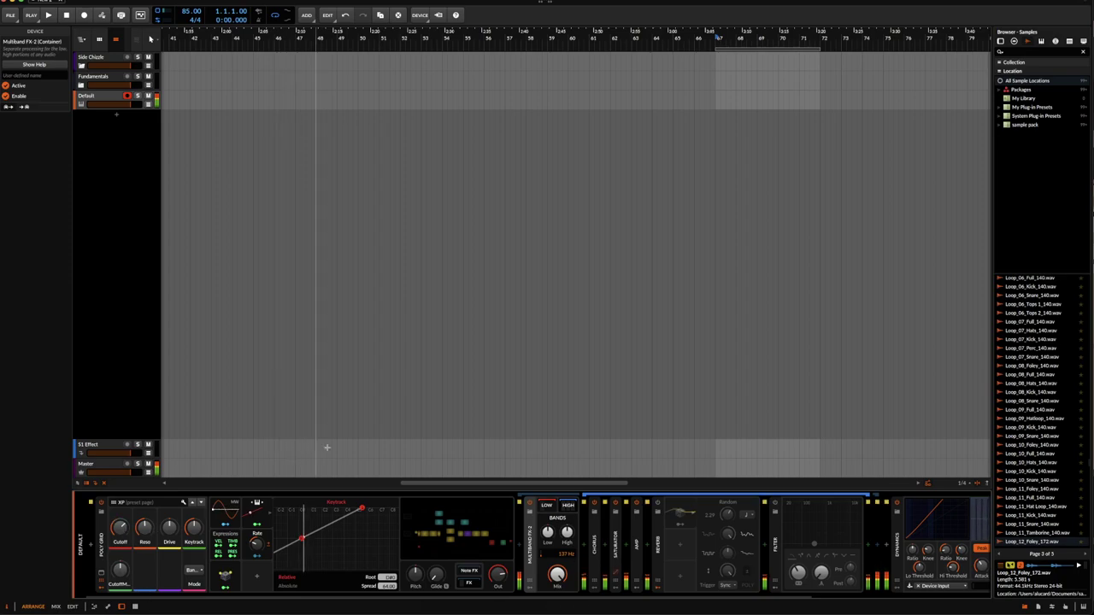
mouse_move(418, 580)
left_mouse_down()
mouse_move(418, 600)
mouse_move(416, 575)
left_mouse_up()
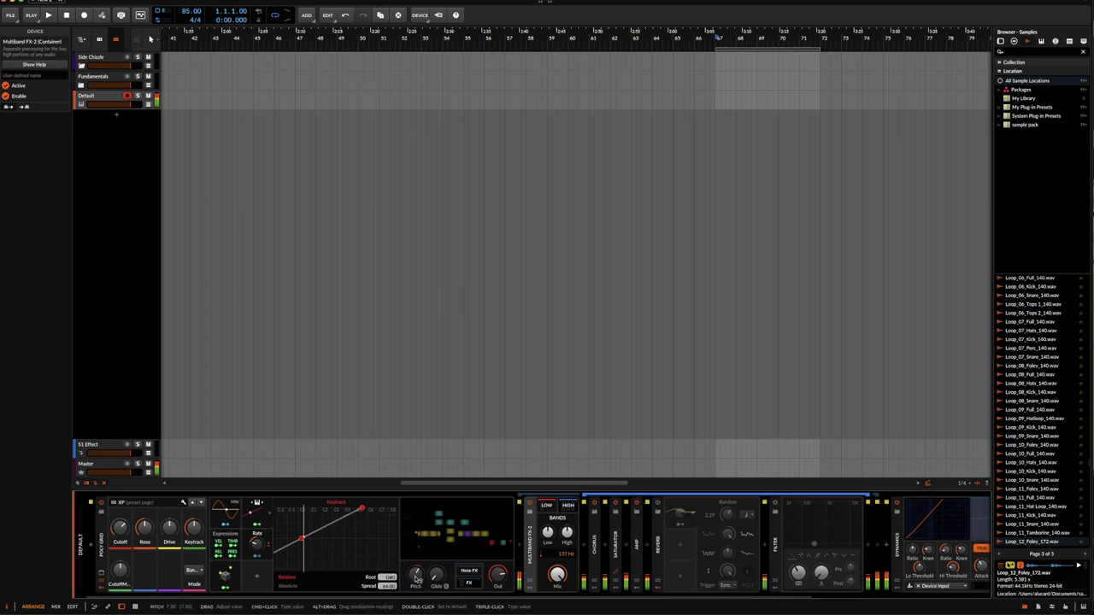
- Collapse the Dynamics and insert the Kilohearts Multipass plug-in between the Multiband FX-2 and the Dynamics
scroll(530, 539, "right", 5)
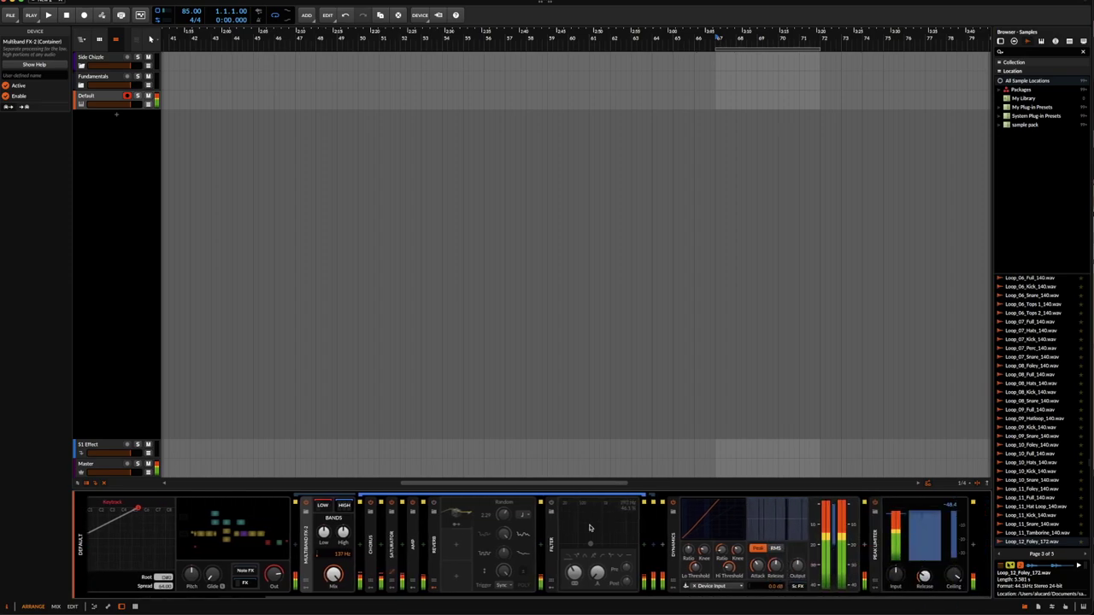
left_click(672, 526)
double_click(671, 526)
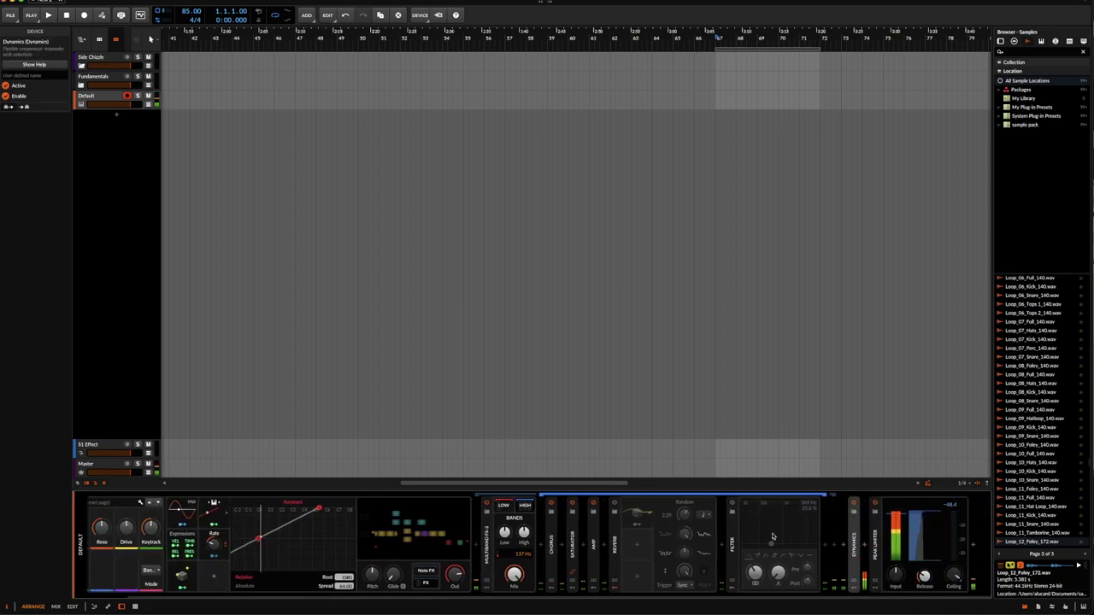
left_click(844, 544)
left_click(681, 325)
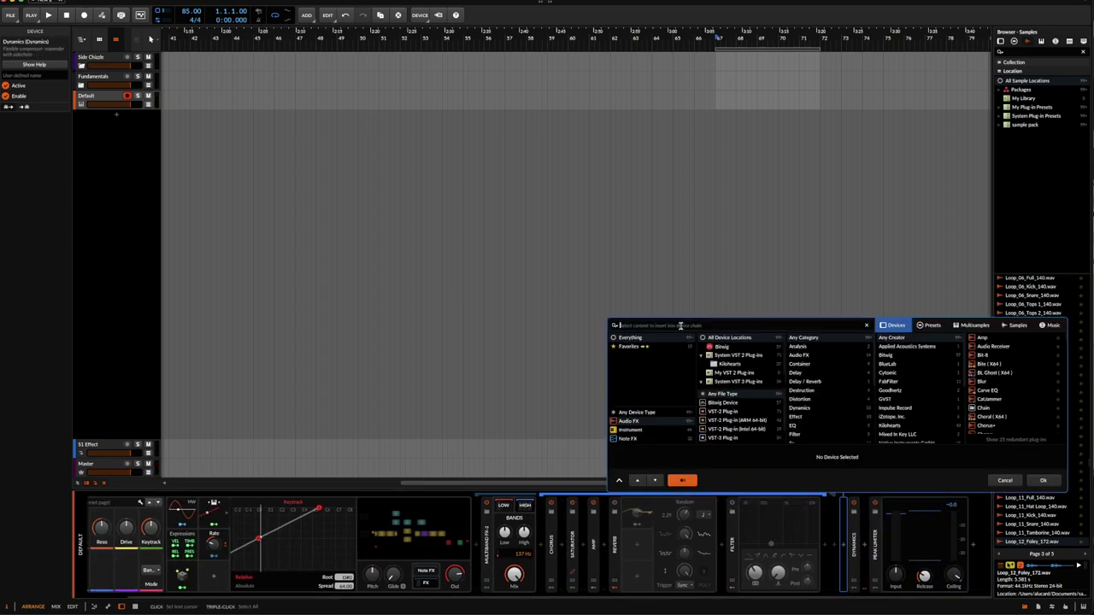
type("mul")
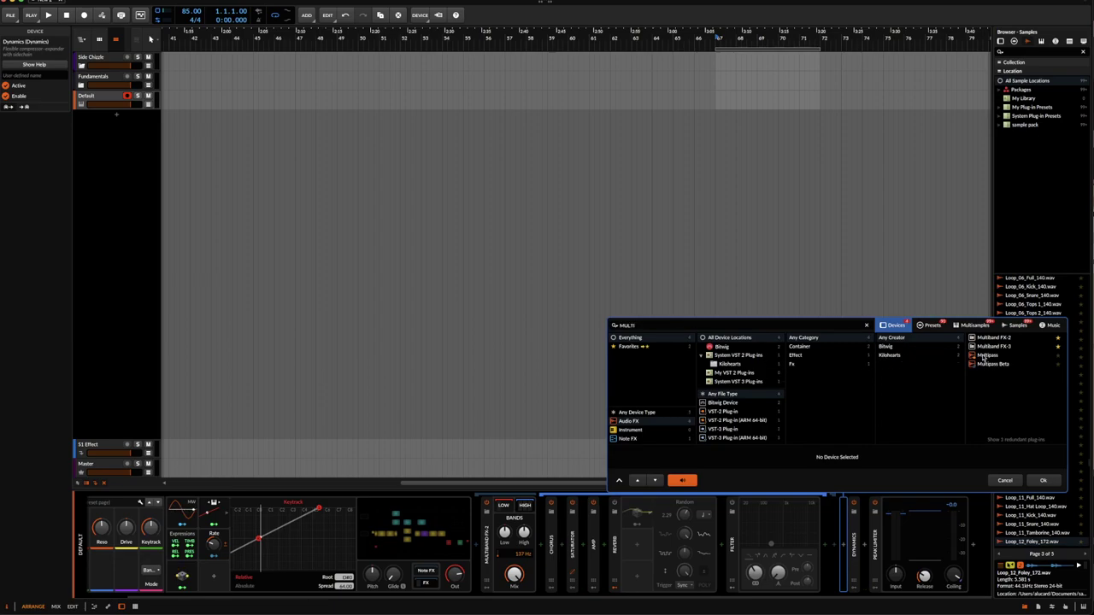
left_click(985, 356)
left_click(1057, 483)
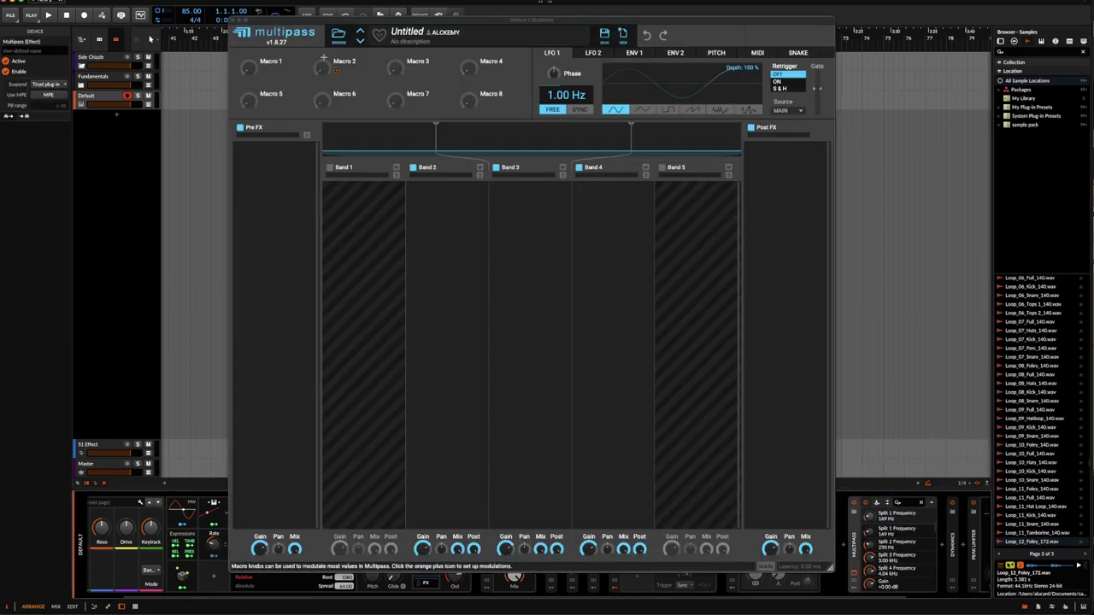
- Load the user preset BASILISK FILTER in Multipass and close the plug-in window
left_click(338, 34)
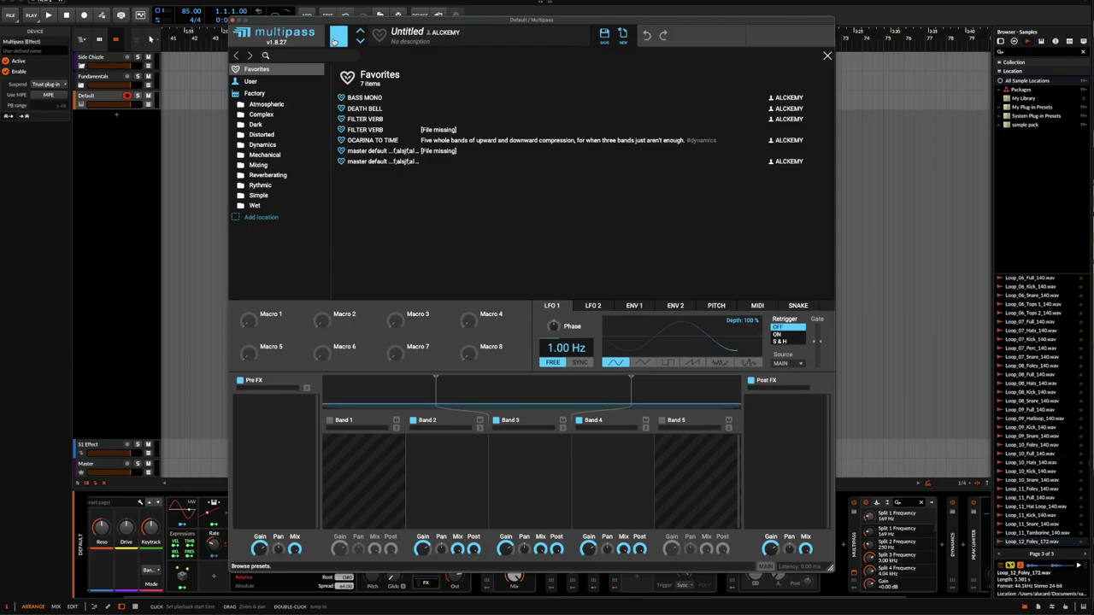
left_click(290, 82)
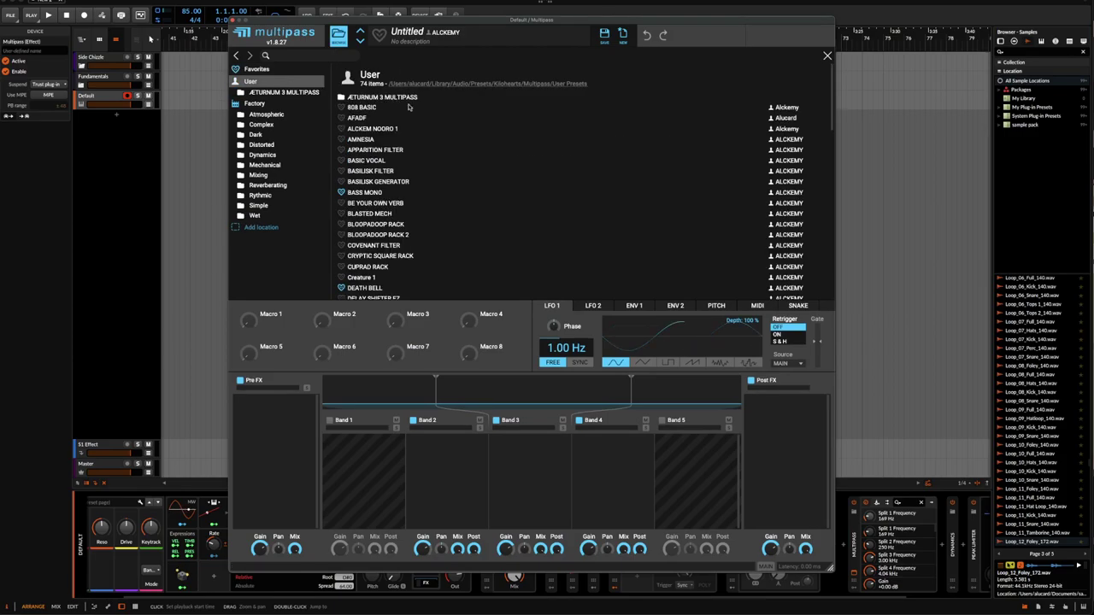
left_click(348, 173)
left_click(338, 34)
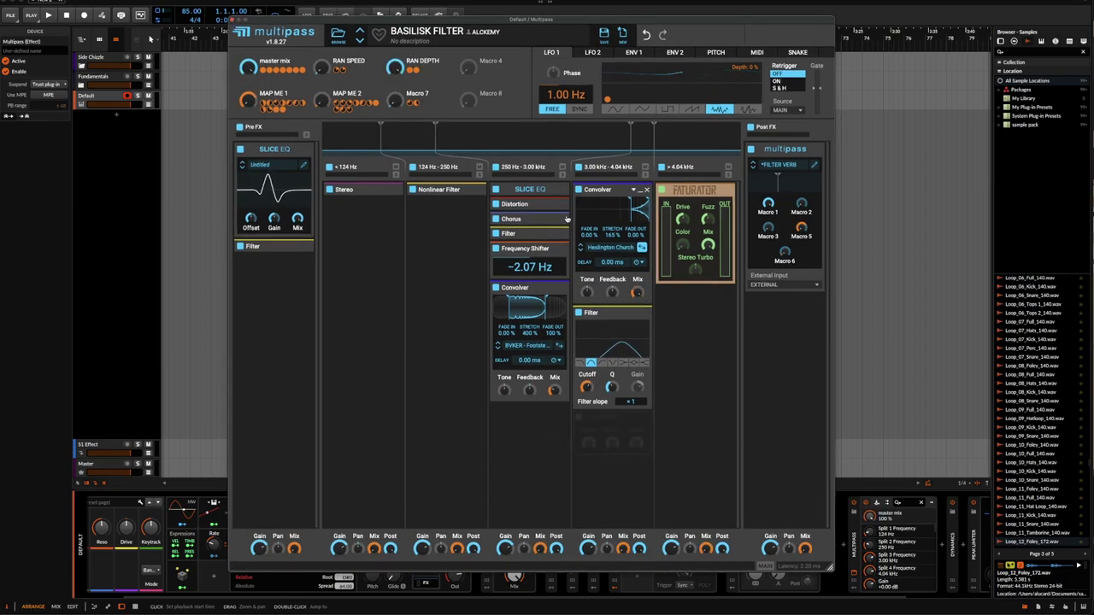
left_click(232, 19)
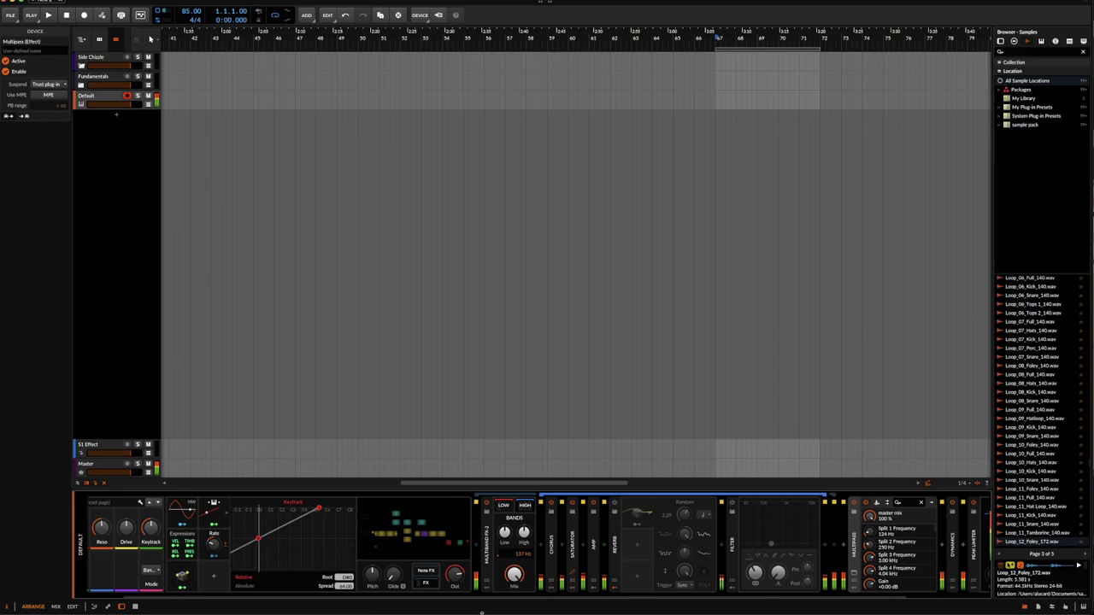
- Reopen the Multipass window and load the user preset APPARITION FILTER
scroll(769, 539, "right", 3)
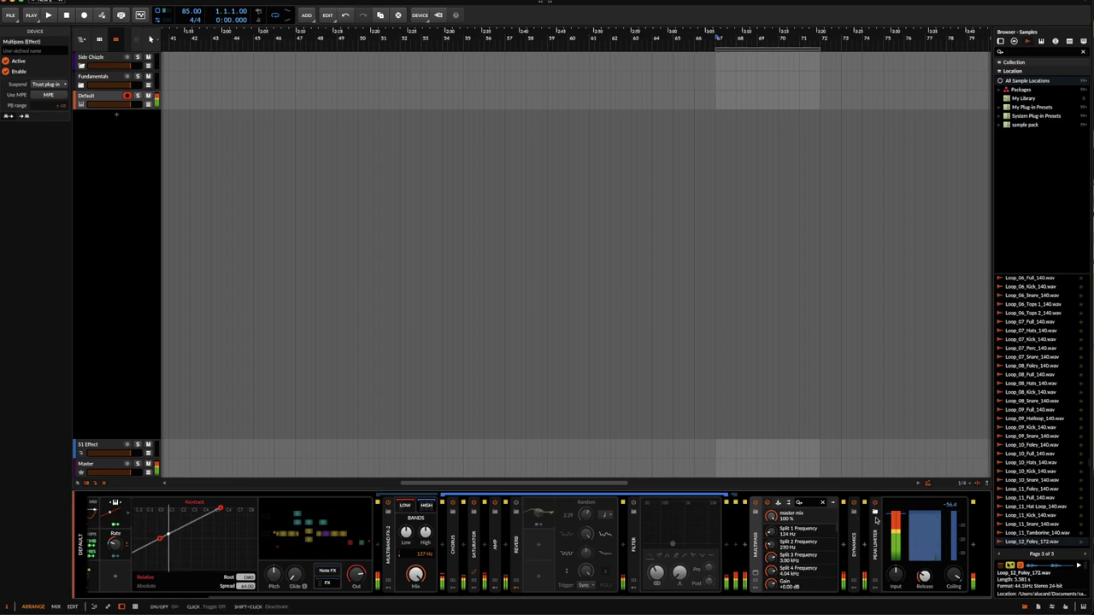
left_click(756, 573)
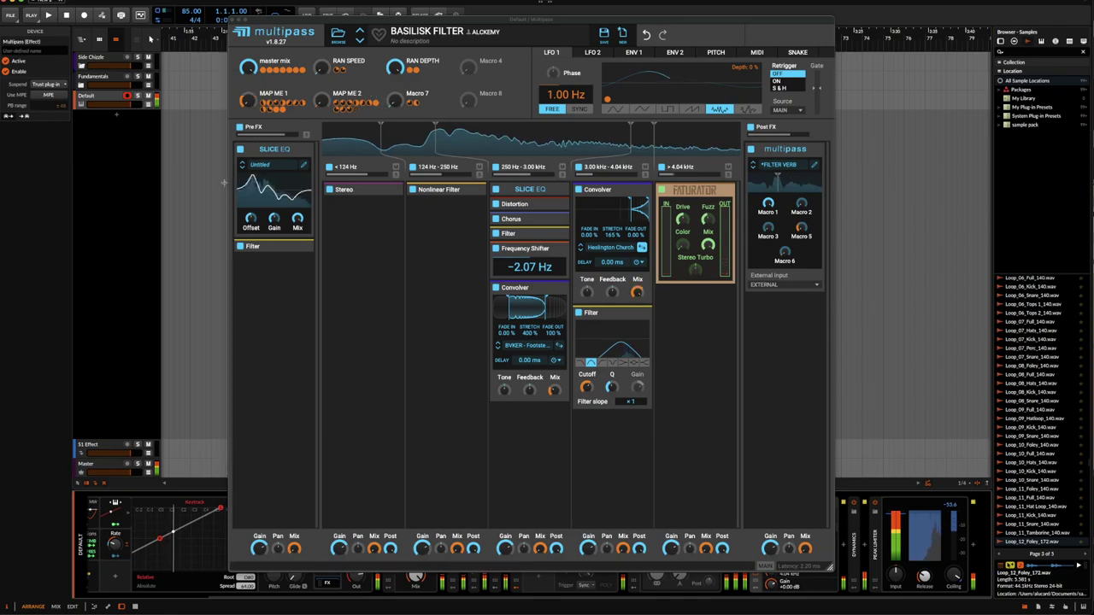
left_click(339, 36)
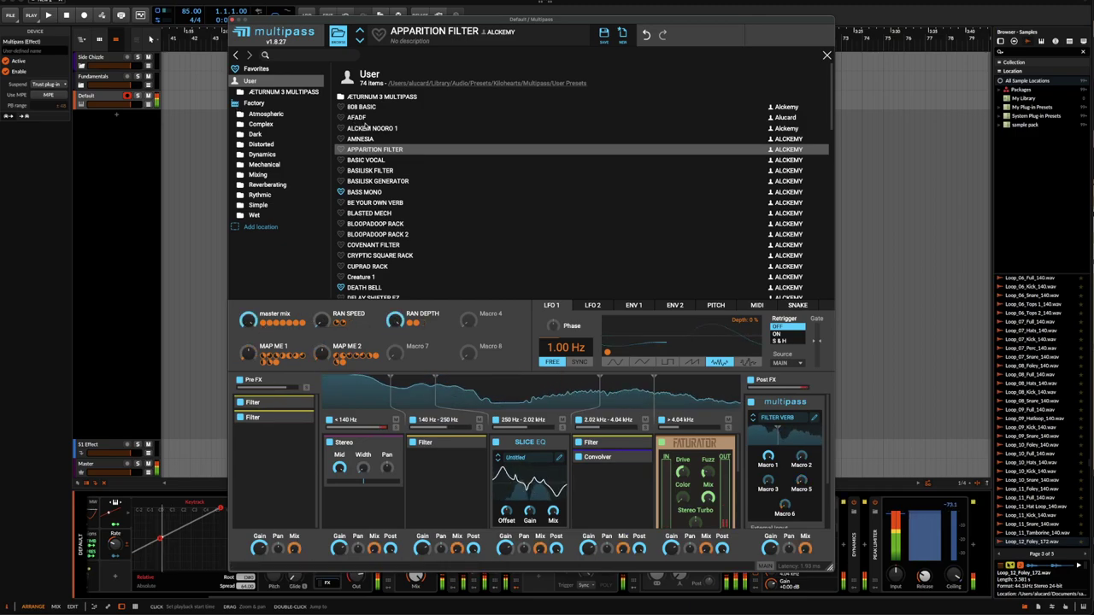
- Close and reopen the Multipass window, and look through its user presets for another filter
left_click(231, 19)
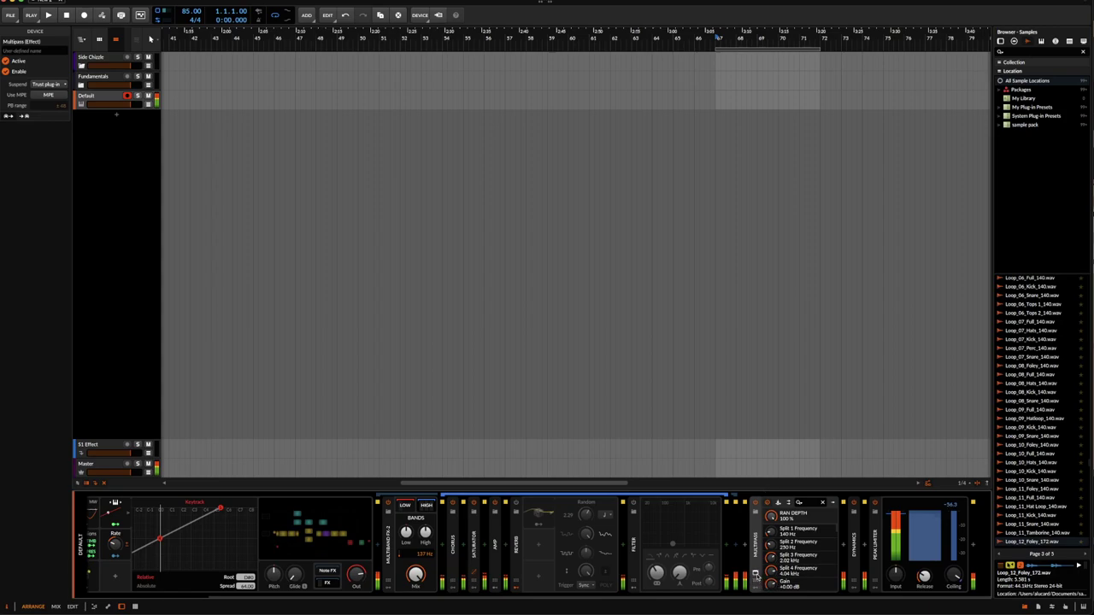
left_click(756, 575)
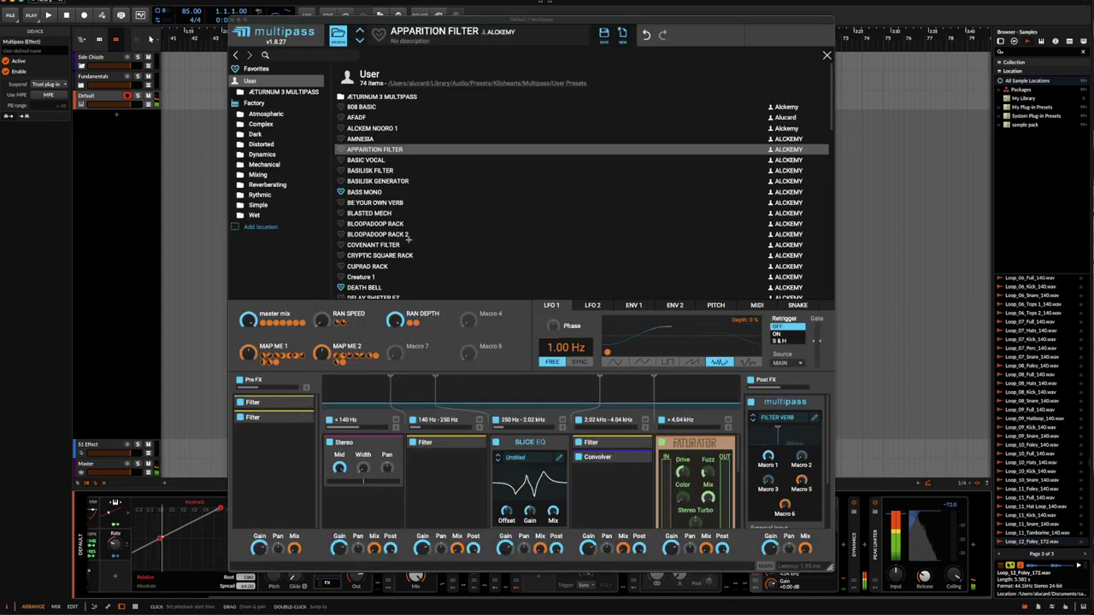
scroll(367, 188, "down", 4)
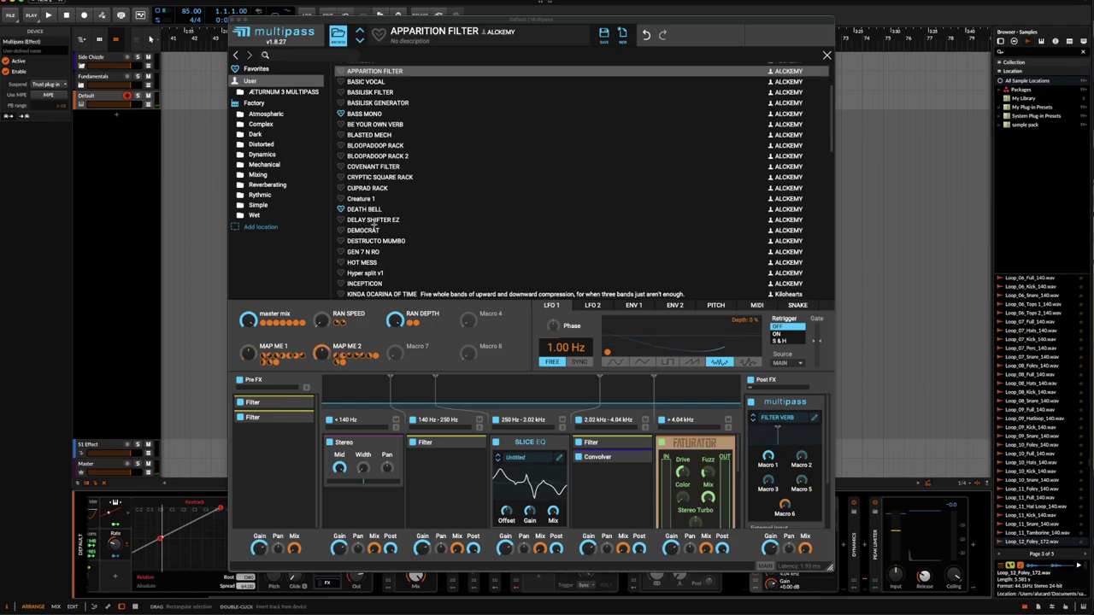
scroll(373, 209, "down", 1)
scroll(376, 226, "up", 5)
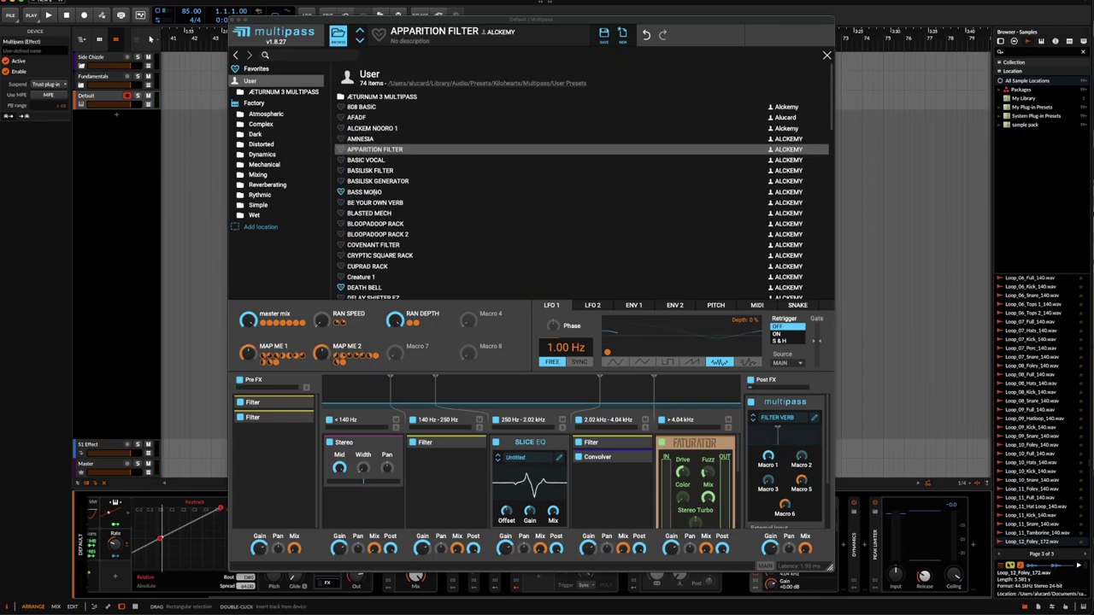
- Delete the Multipass plug-in from the chain and switch on the Reverb and Filter inside the Multiband FX-2
left_click(233, 20)
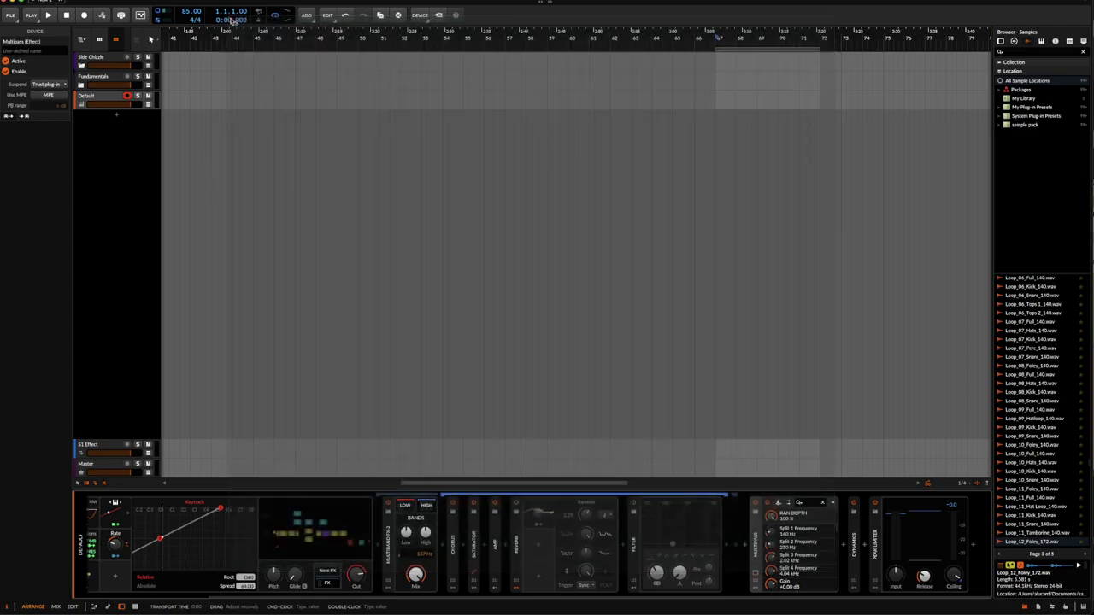
key("Delete")
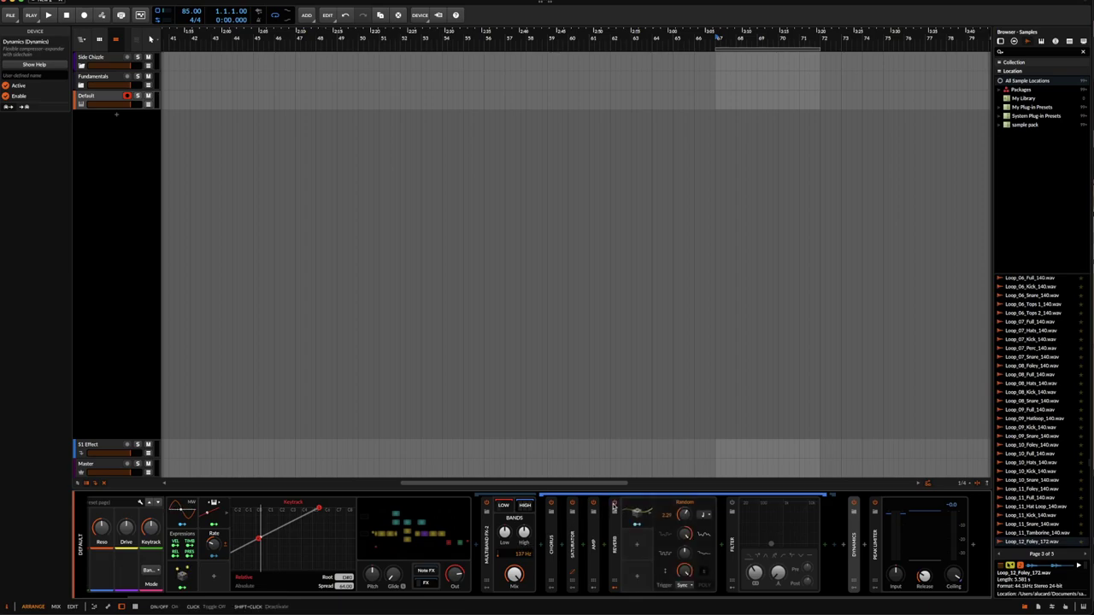
left_click(731, 504)
- Open the Poly Grid patch in the grid editor and review its modules
left_click(401, 543)
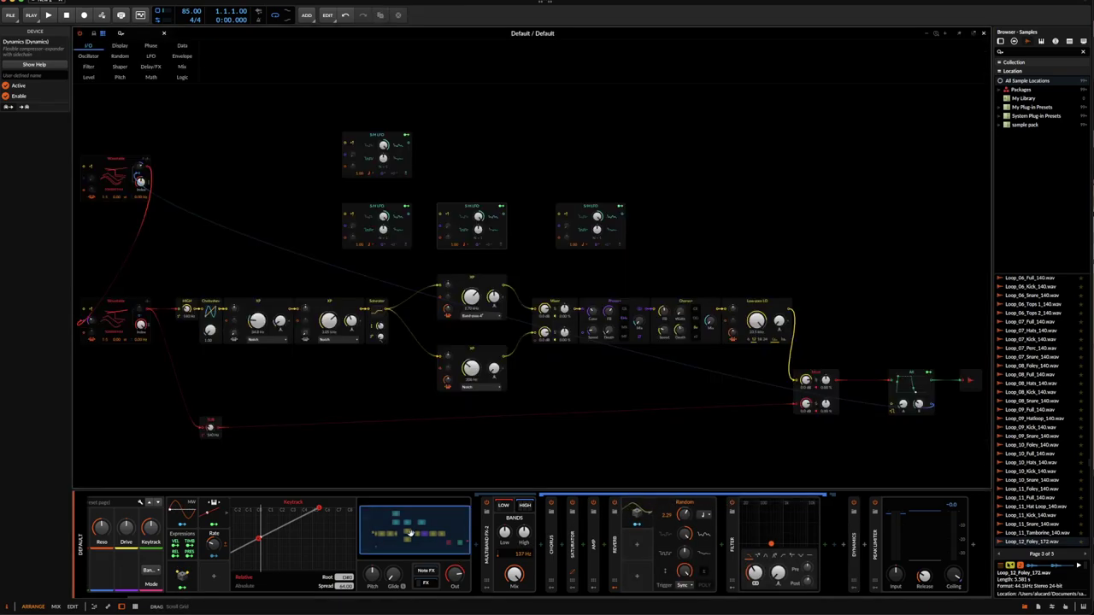
scroll(318, 270, "left", 5)
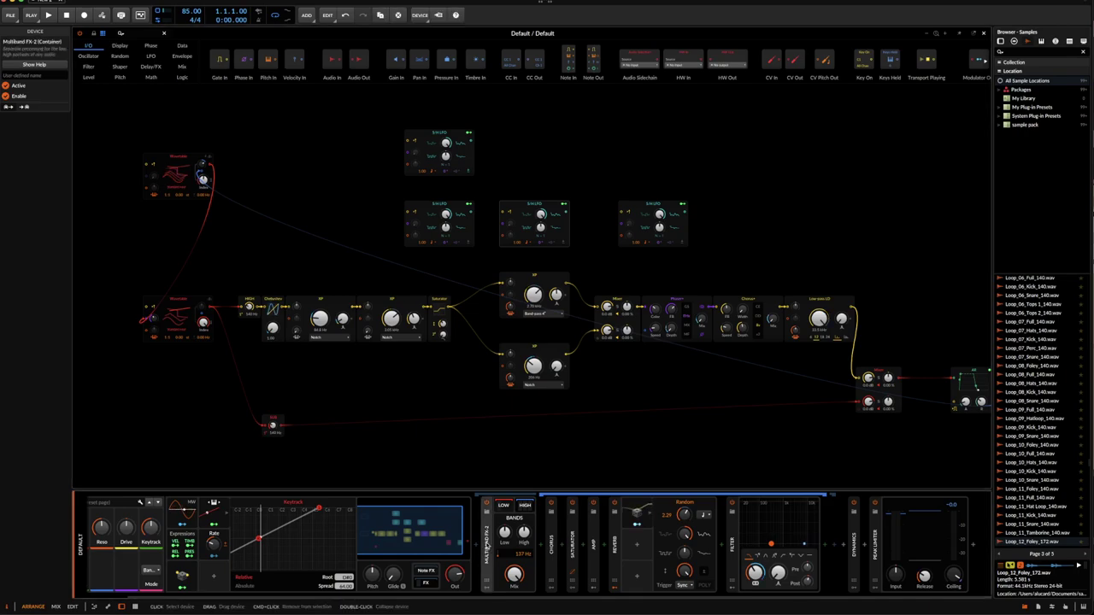
- Collapse the Multiband FX-2, then expand the Dynamics for a quick check and collapse it again
left_click(486, 549)
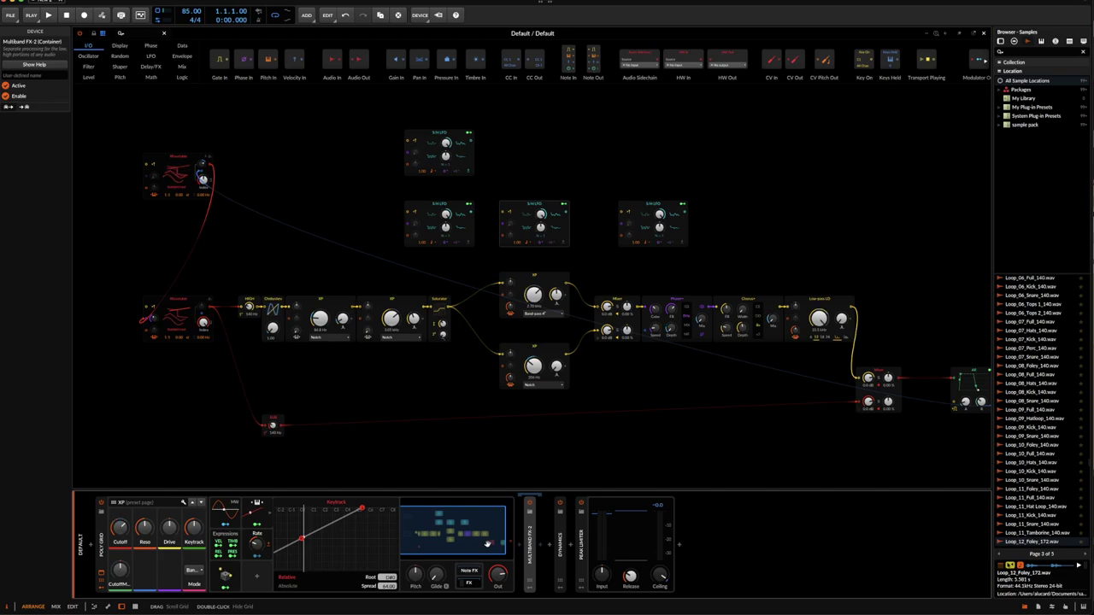
double_click(531, 535)
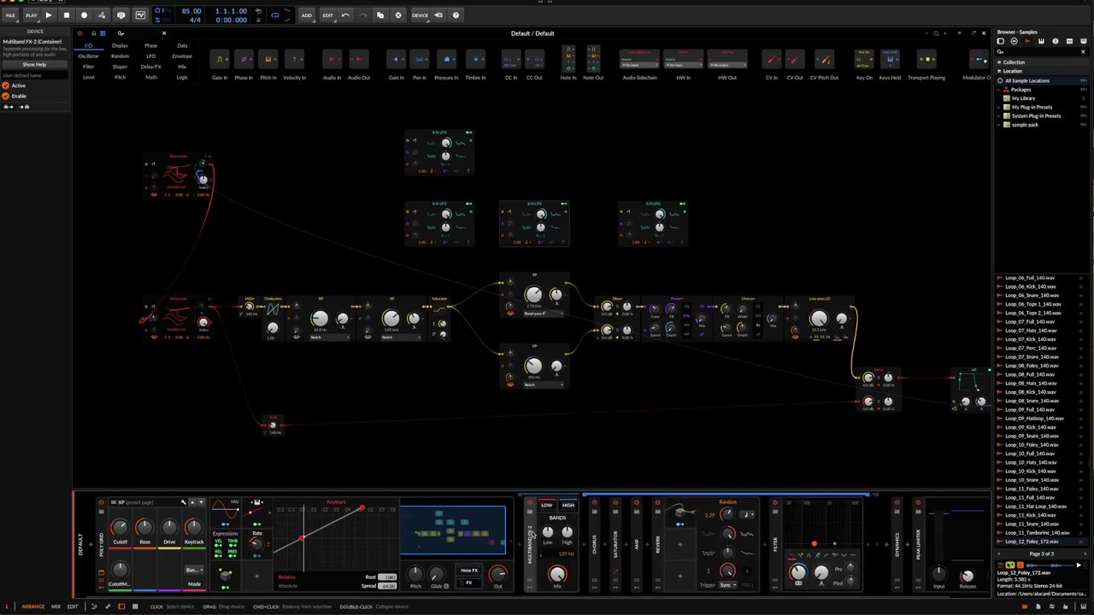
double_click(531, 535)
double_click(560, 540)
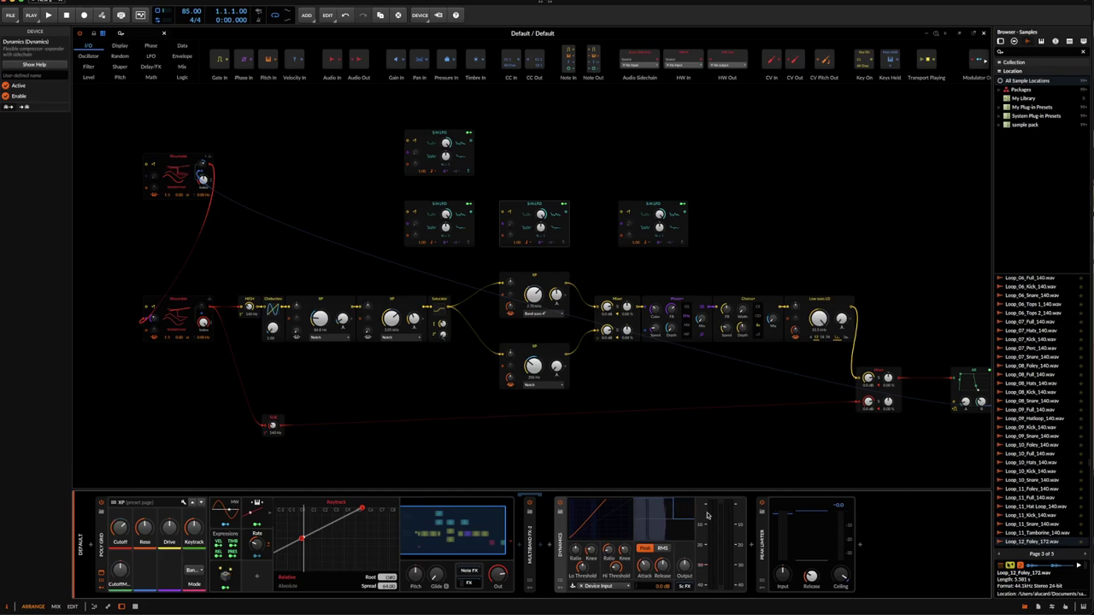
double_click(560, 541)
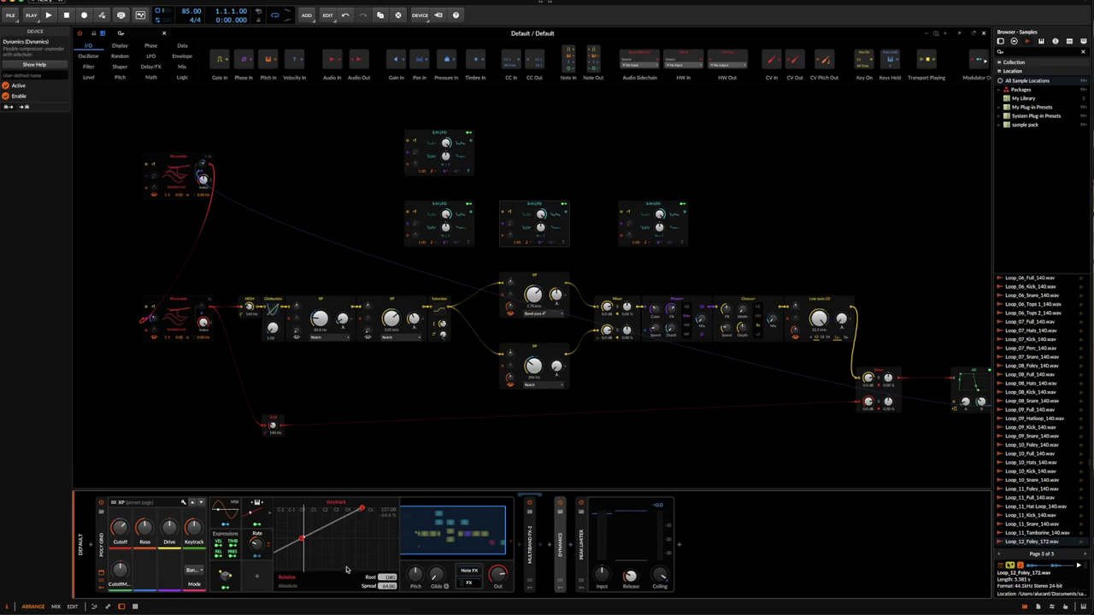